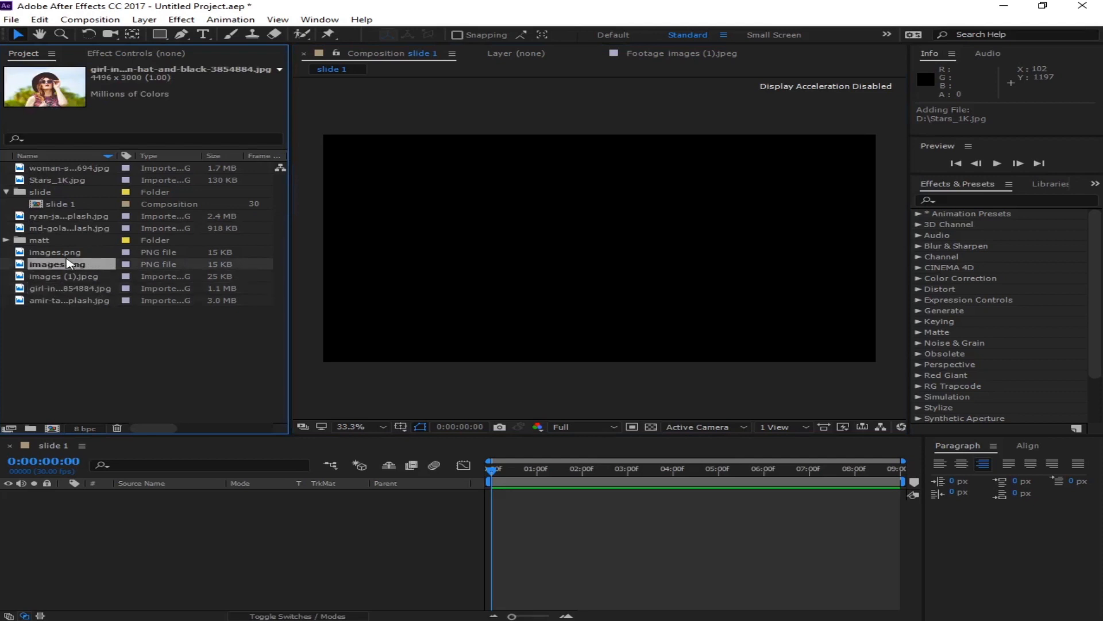
pyautogui.click(86, 251)
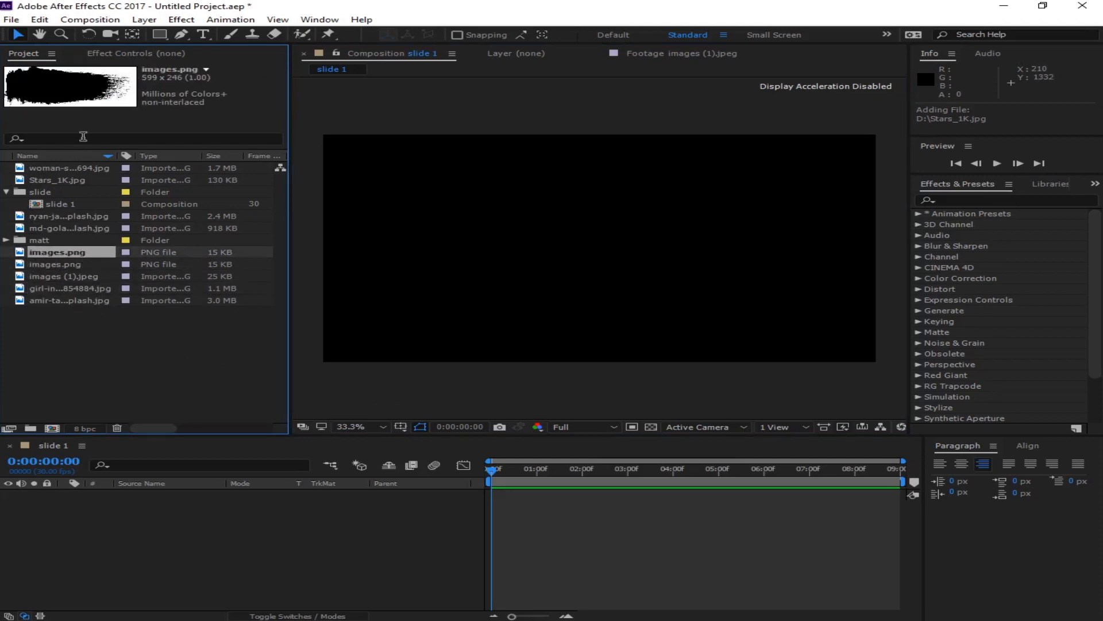
pyautogui.click(47, 194)
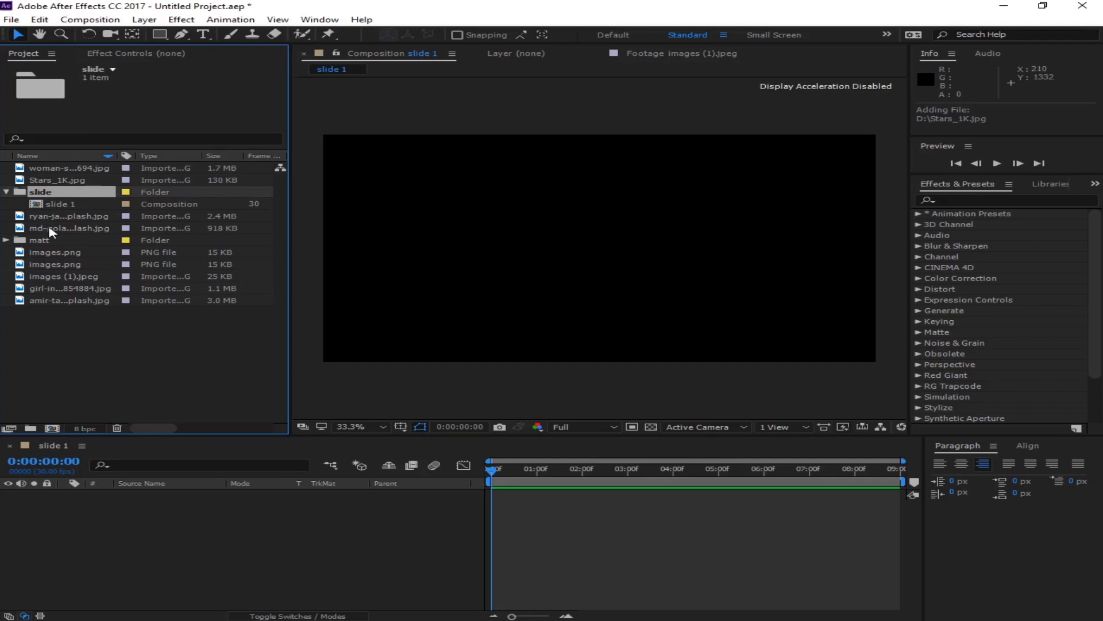
pyautogui.click(52, 241)
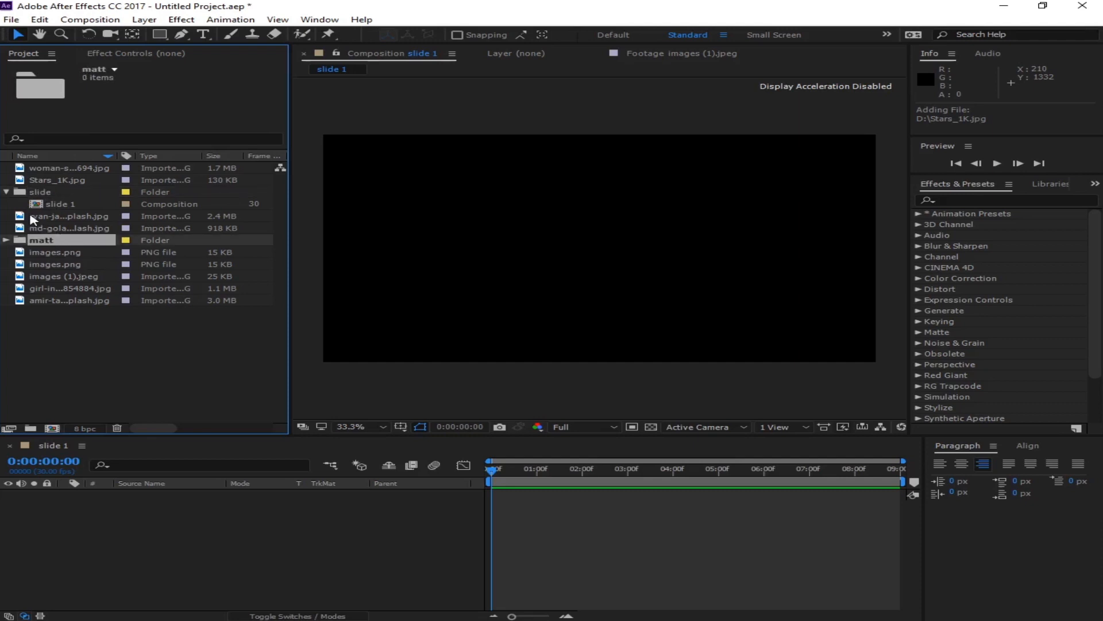
pyautogui.click(49, 194)
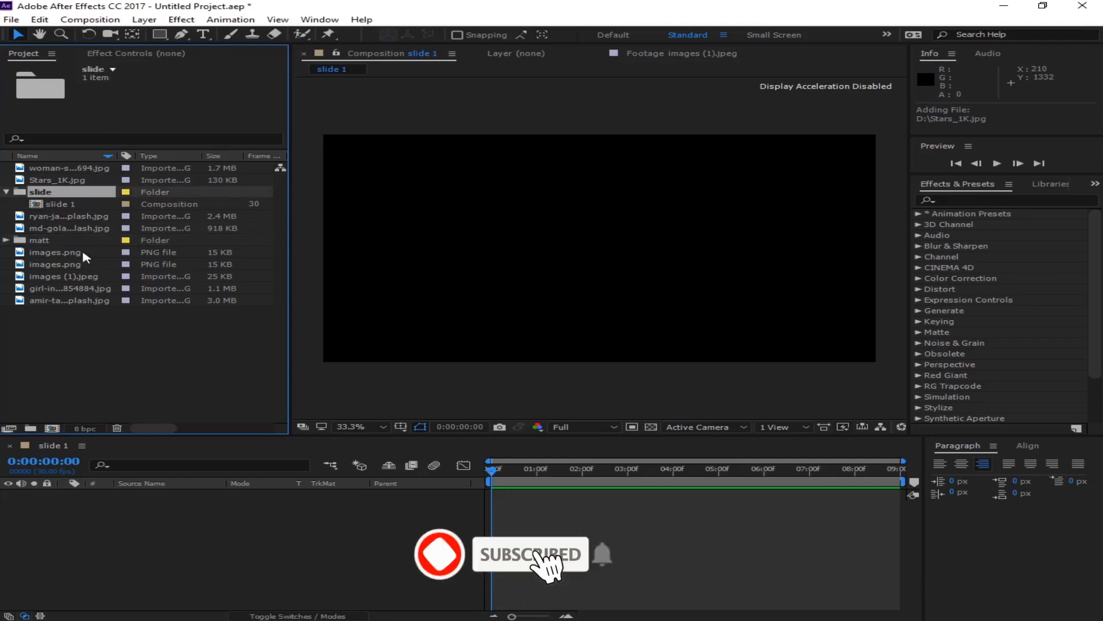
pyautogui.click(74, 206)
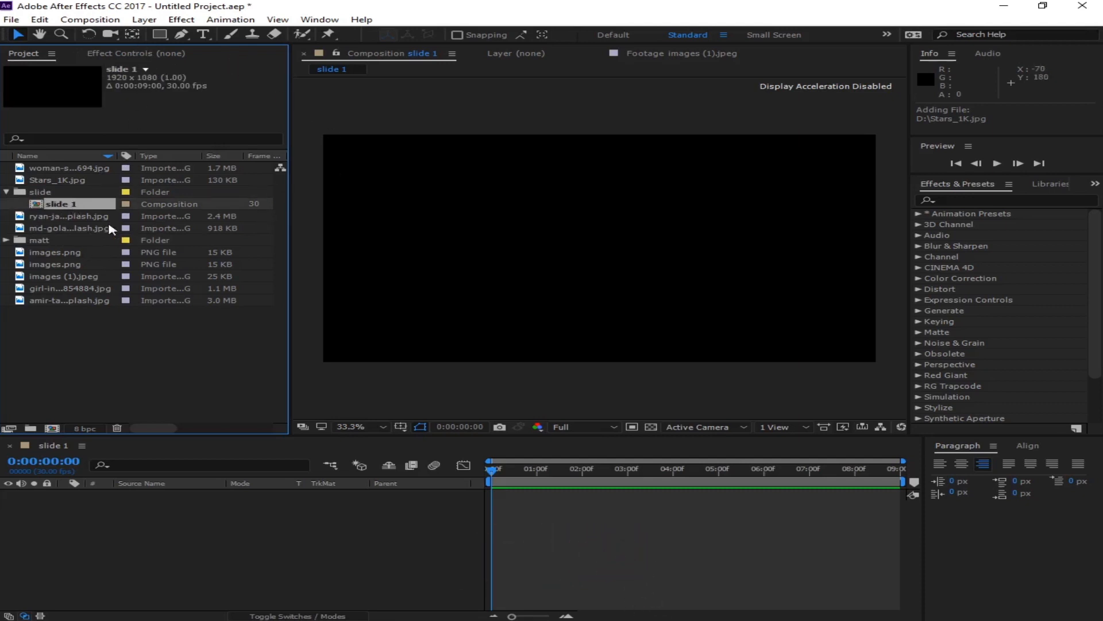
# - Add the 918 KB portrait photo to the slide 1 composition and scale it to 52%
pyautogui.click(69, 217)
pyautogui.click(72, 229)
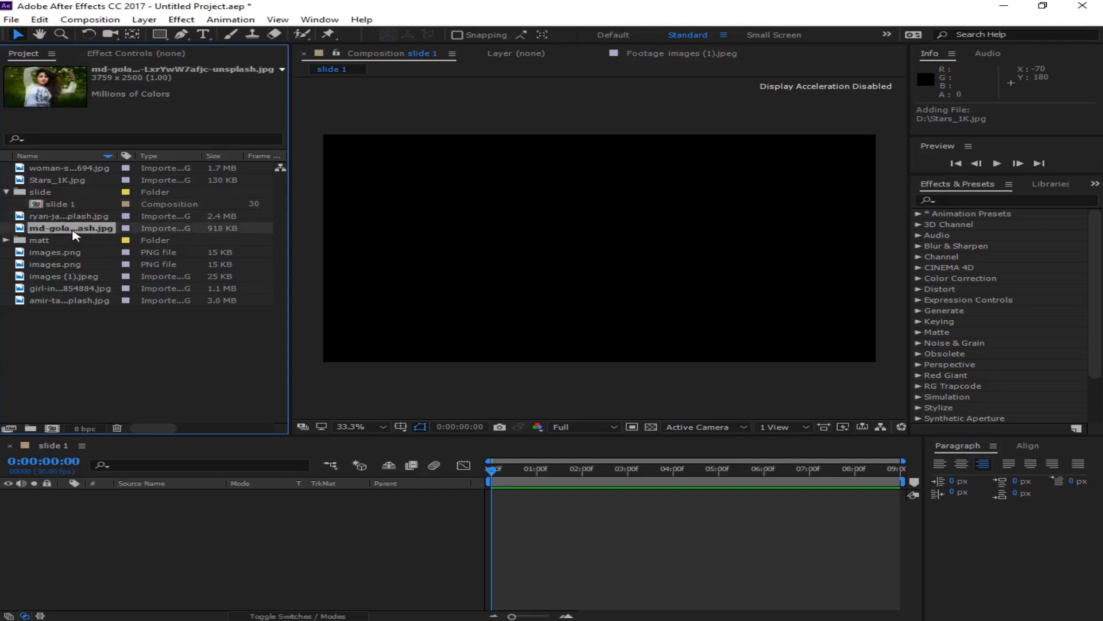
pyautogui.moveTo(79, 230); pyautogui.dragTo(223, 549)
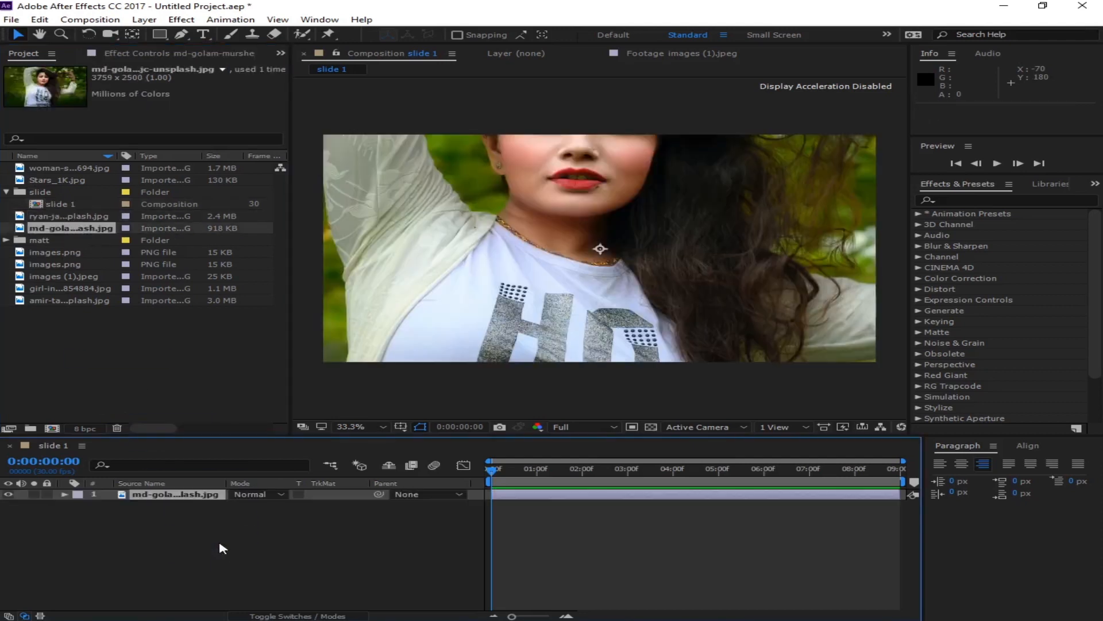
pyautogui.press('s')
pyautogui.moveTo(285, 506); pyautogui.dragTo(274, 527)
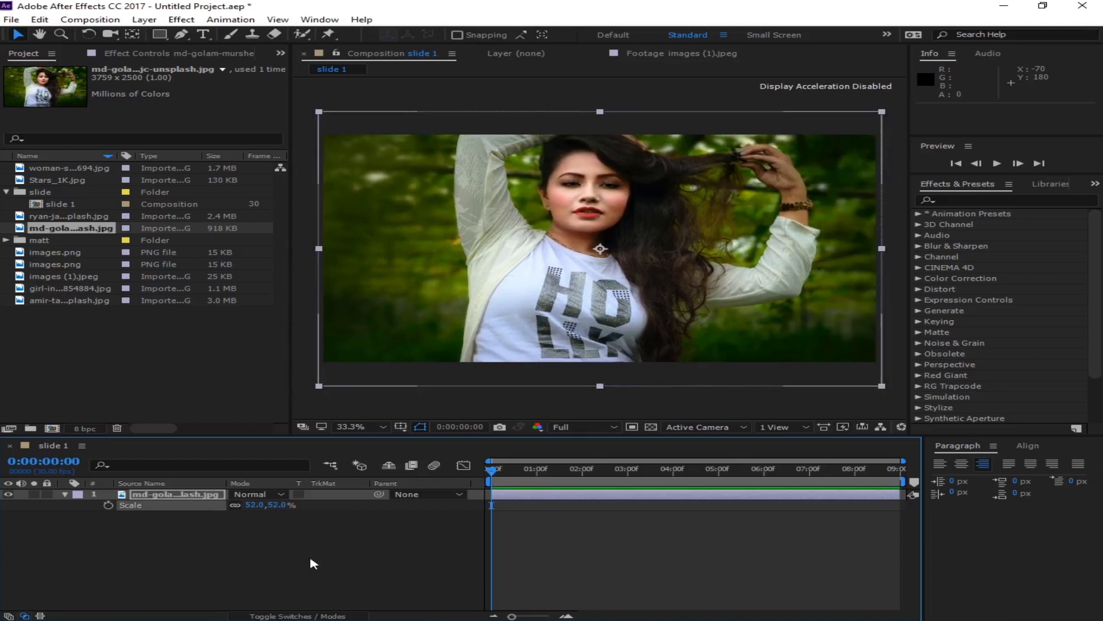
pyautogui.click(297, 576)
pyautogui.click(653, 242)
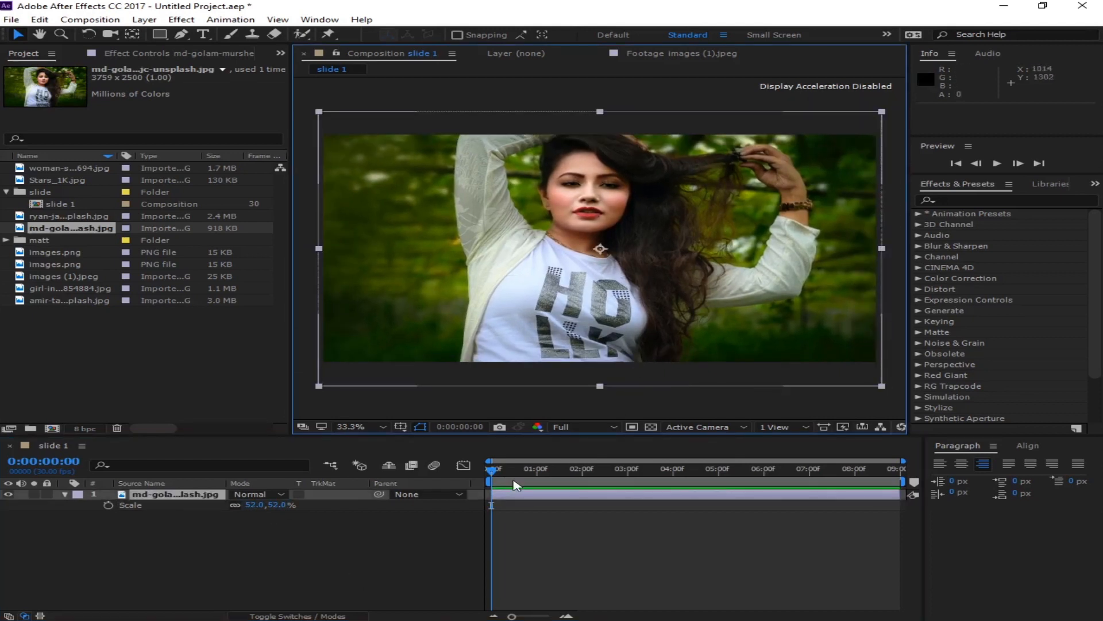
pyautogui.click(495, 470)
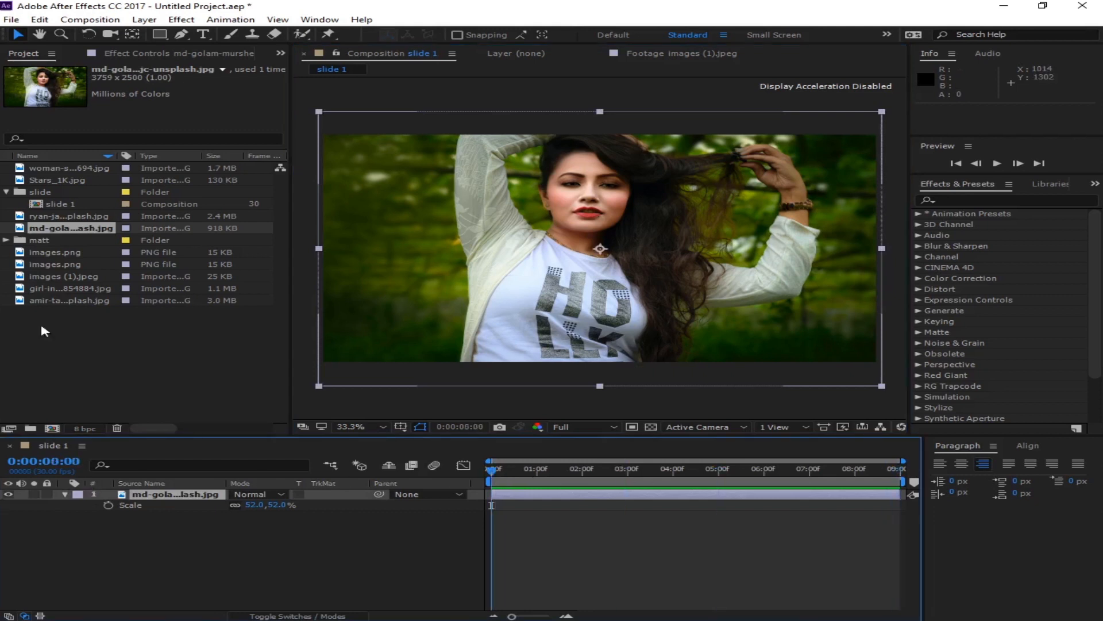
# - Place Stars_1K.jpg above the portrait photo in slide 1 and scale it to 206%
pyautogui.click(62, 181)
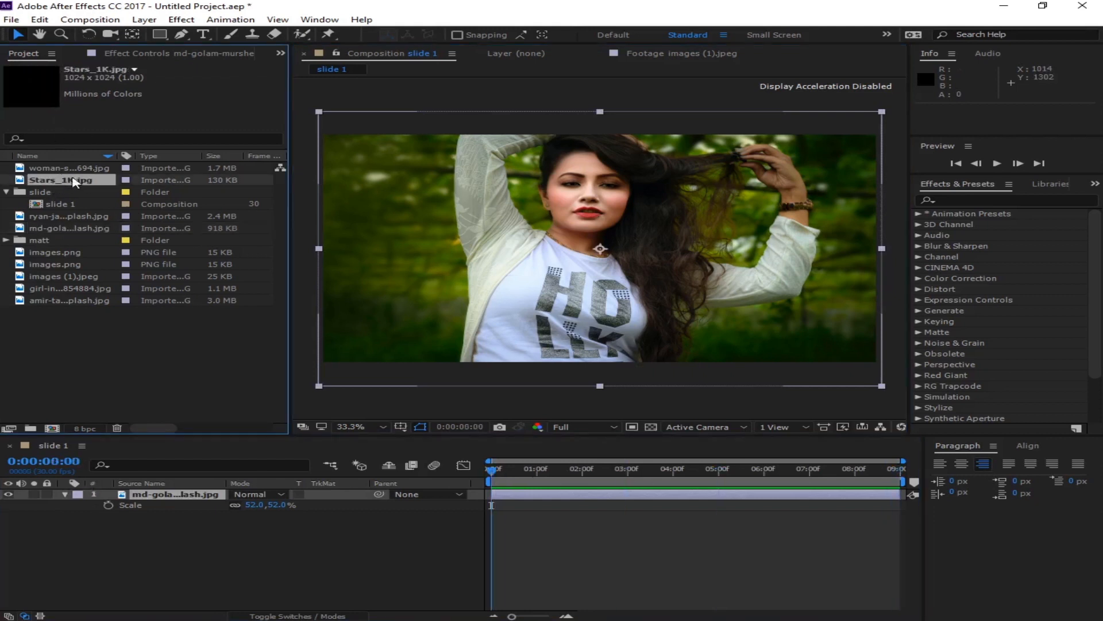
pyautogui.moveTo(73, 182); pyautogui.dragTo(367, 502)
pyautogui.press('s')
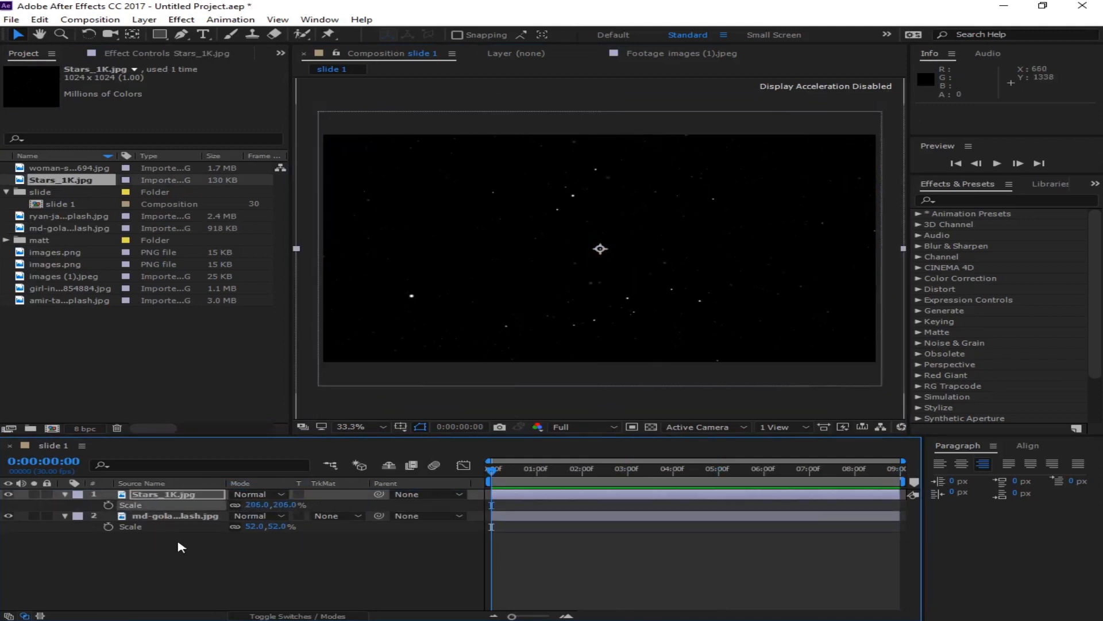
# - Set the Stars_1K.jpg layer's blending mode to Add and its scale to 196%
pyautogui.click(277, 496)
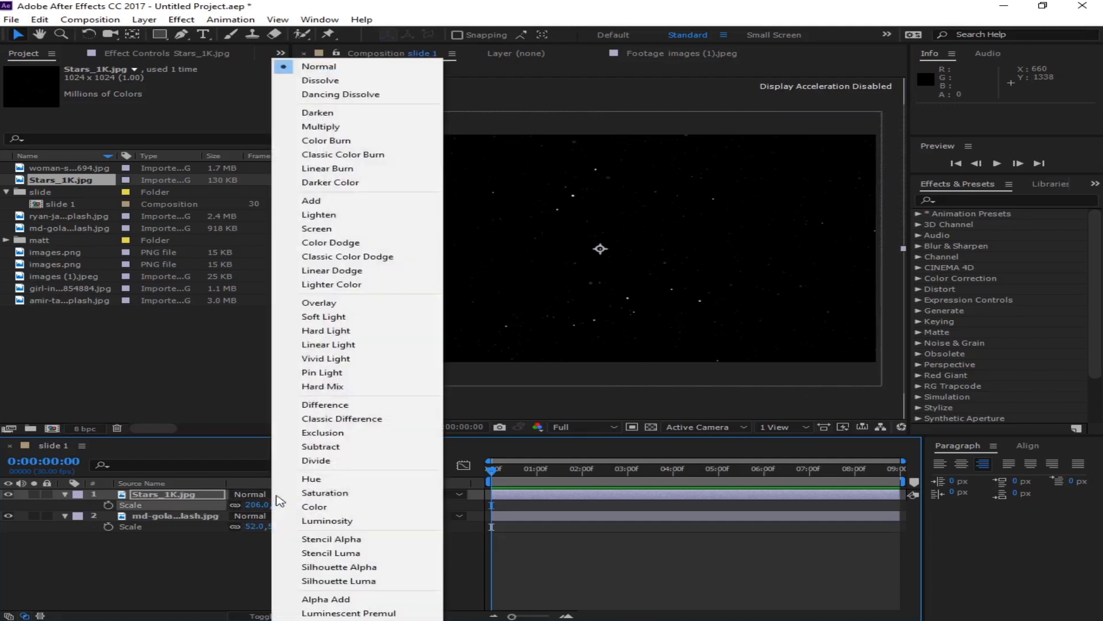
pyautogui.click(341, 205)
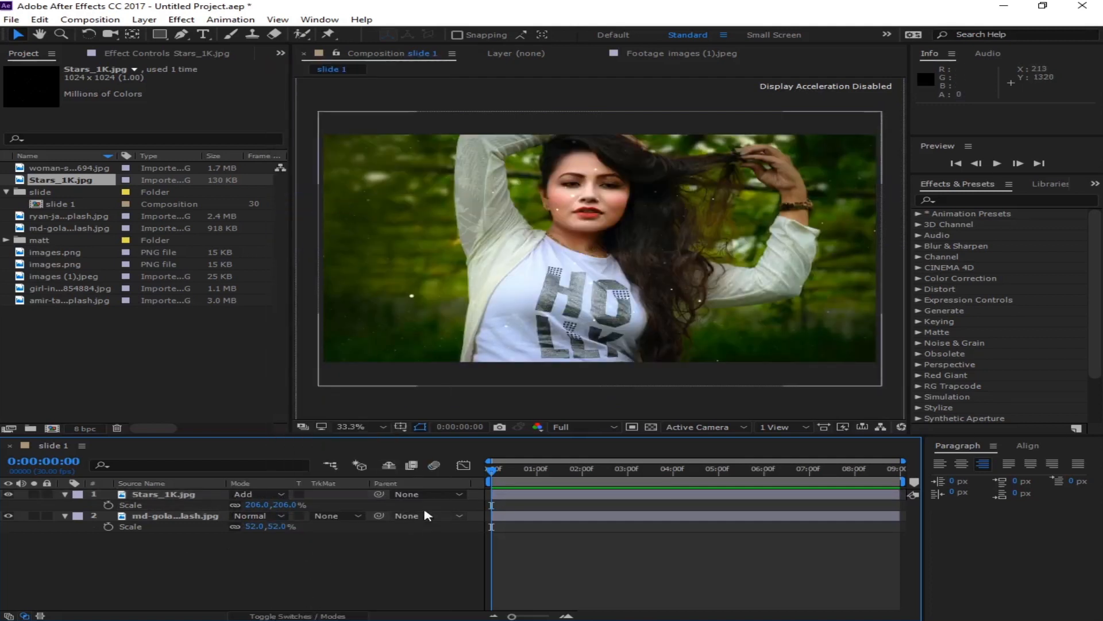
pyautogui.moveTo(491, 472)
pyautogui.mouseDown()
pyautogui.moveTo(539, 468)
pyautogui.moveTo(489, 472)
pyautogui.mouseUp()
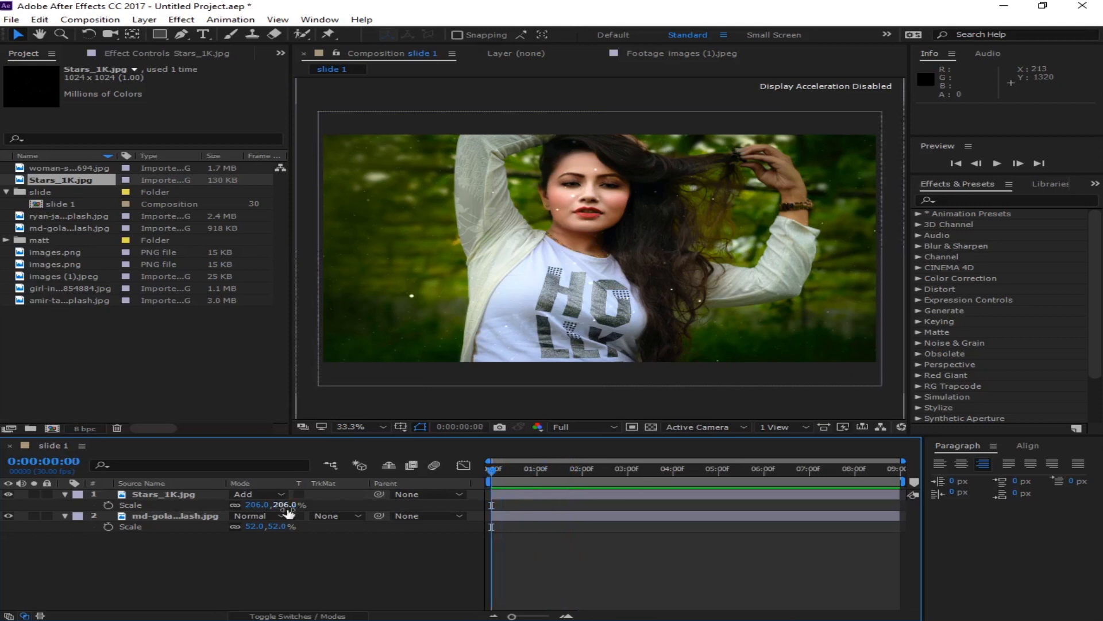
pyautogui.moveTo(288, 506); pyautogui.dragTo(281, 506)
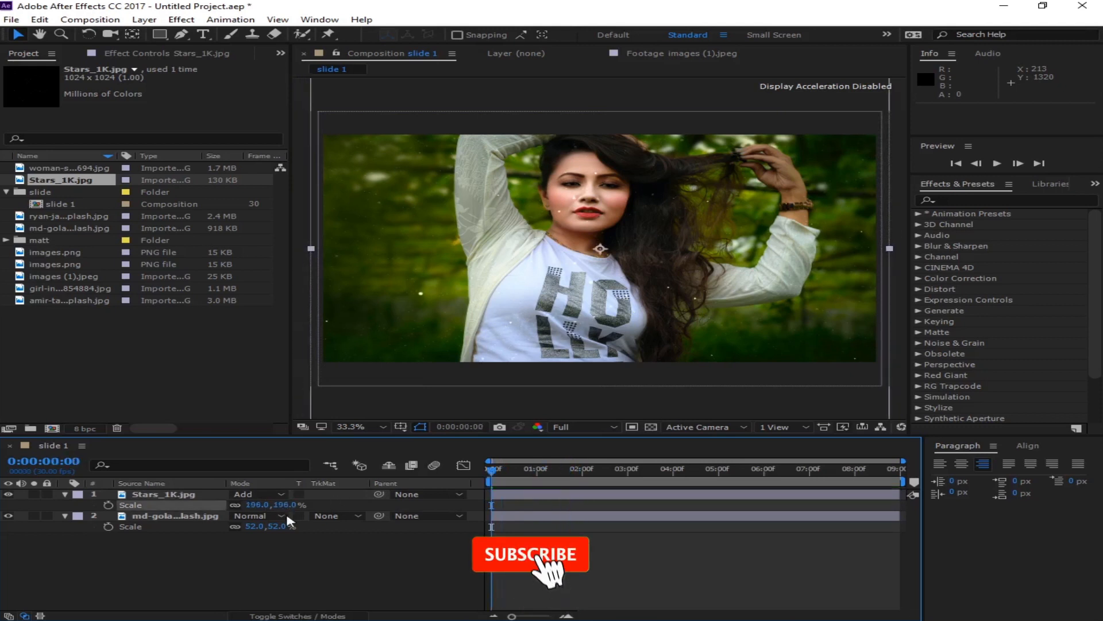
# - Animate the portrait photo's scale from 52% at the composition's start to 58% at 0:00:08:29
pyautogui.click(287, 517)
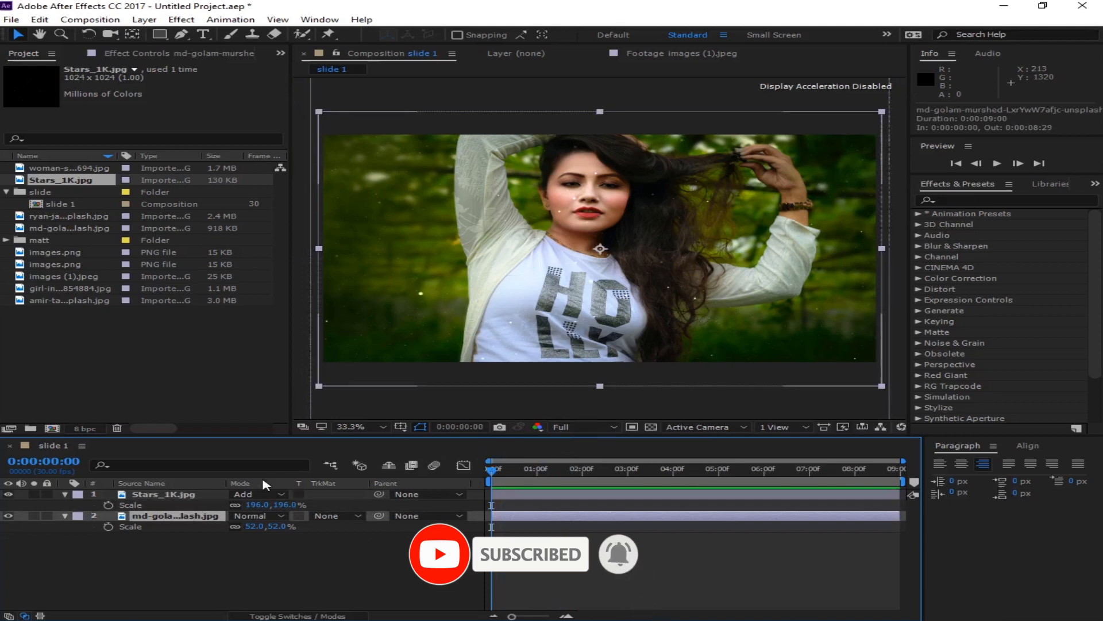
pyautogui.click(108, 526)
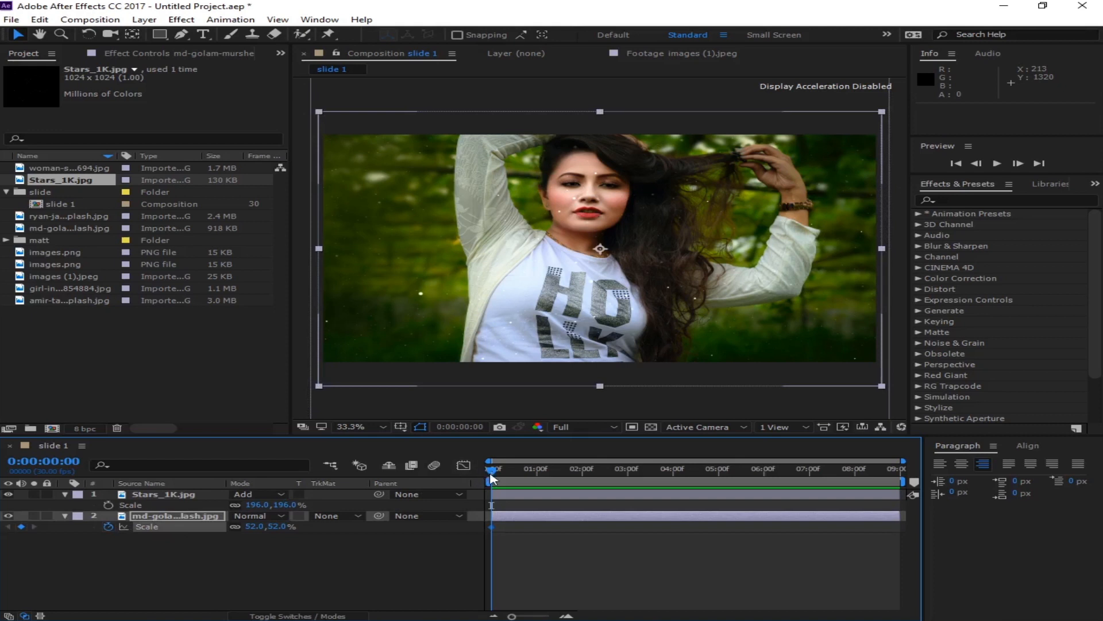
pyautogui.moveTo(491, 477); pyautogui.dragTo(954, 472)
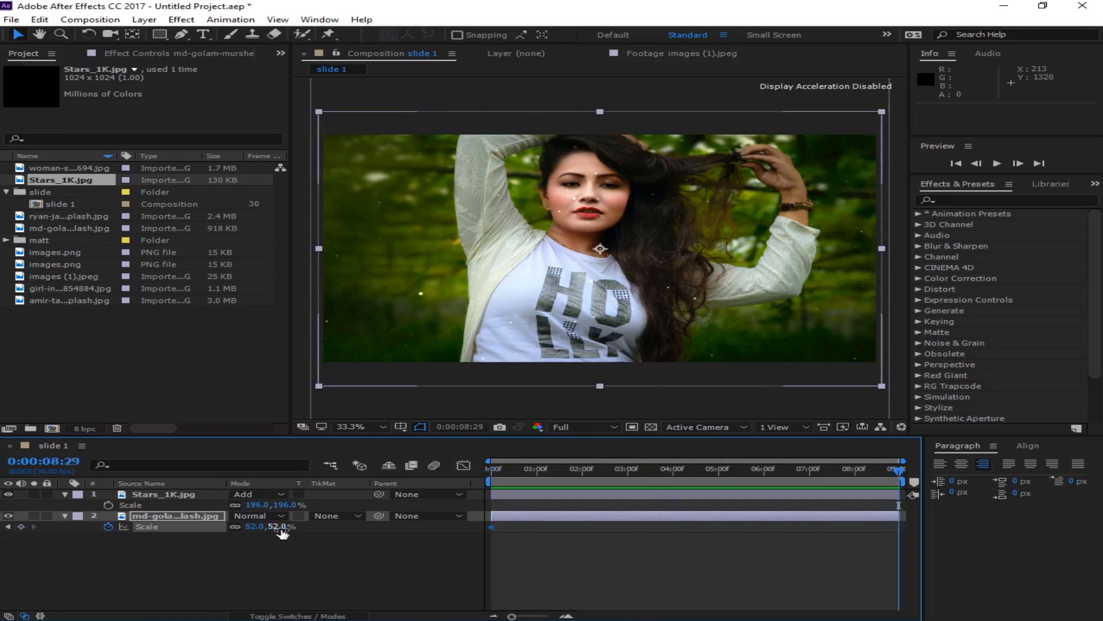
pyautogui.click(279, 527)
pyautogui.write('58')
pyautogui.press('Return')
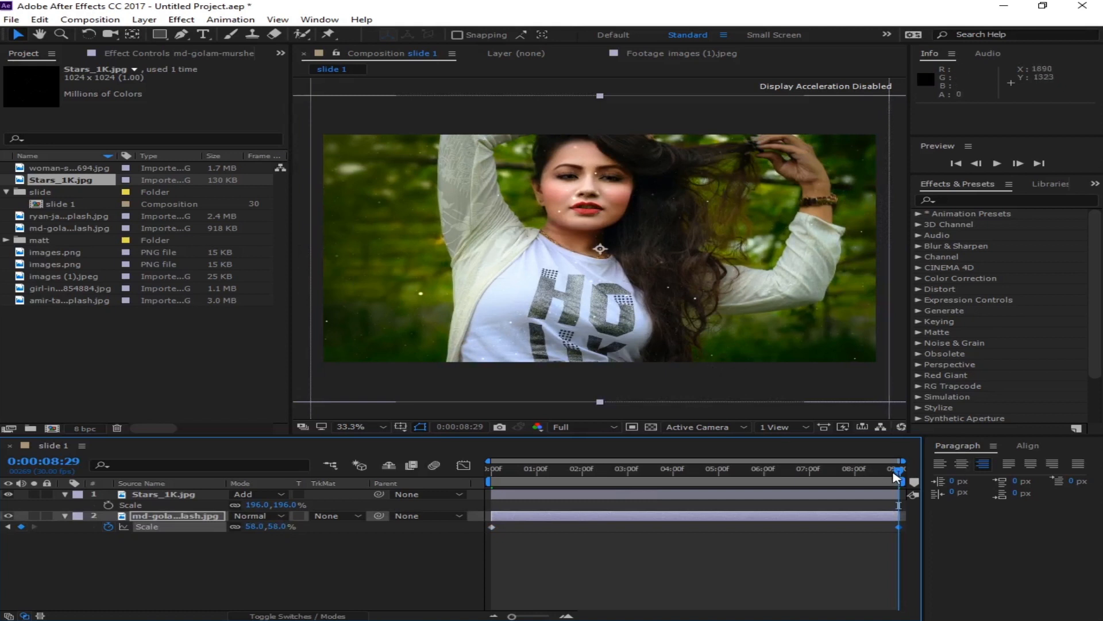
# - Animate the Stars_1K.jpg layer's scale from 196% at the composition's start to 251% at 0:00:08:29
pyautogui.click(167, 494)
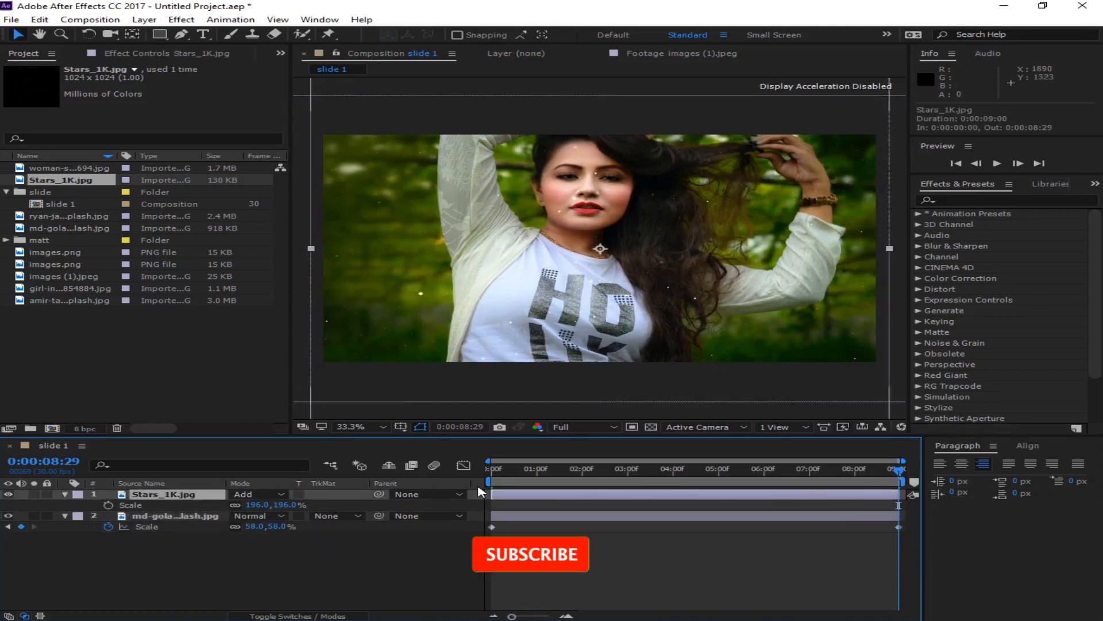
pyautogui.moveTo(503, 474); pyautogui.dragTo(491, 472)
pyautogui.click(108, 505)
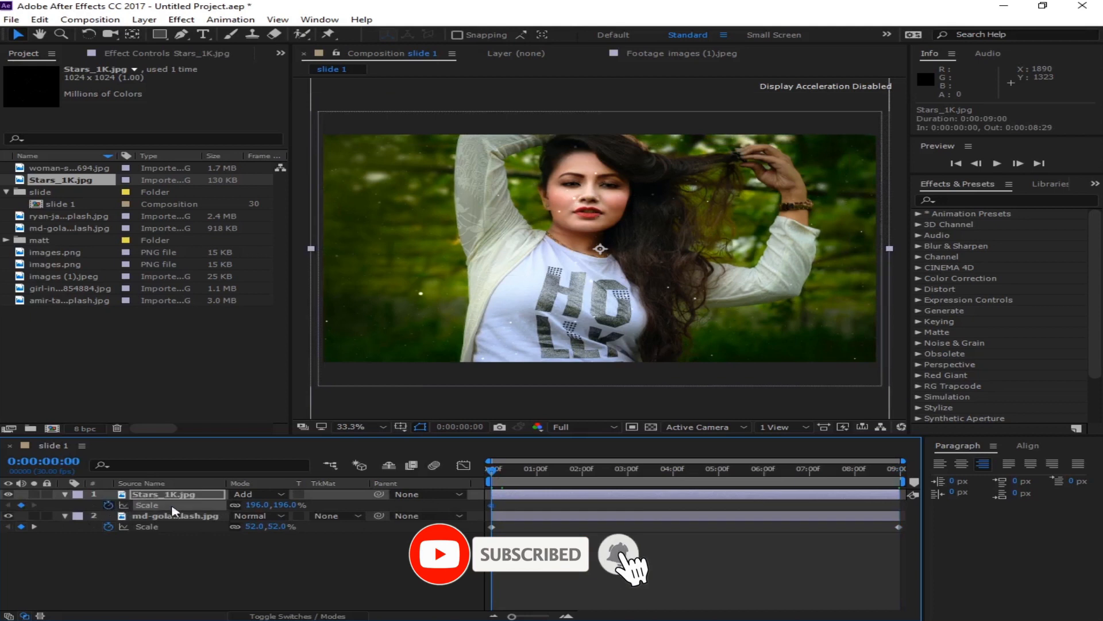
pyautogui.moveTo(798, 484); pyautogui.dragTo(981, 485)
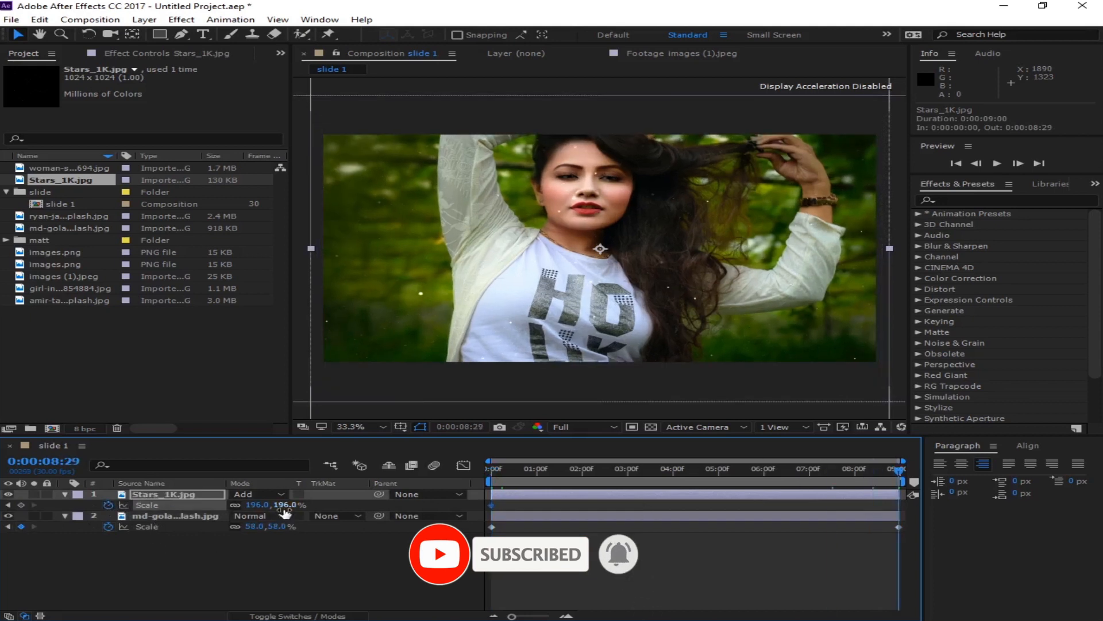
pyautogui.moveTo(286, 508); pyautogui.dragTo(322, 506)
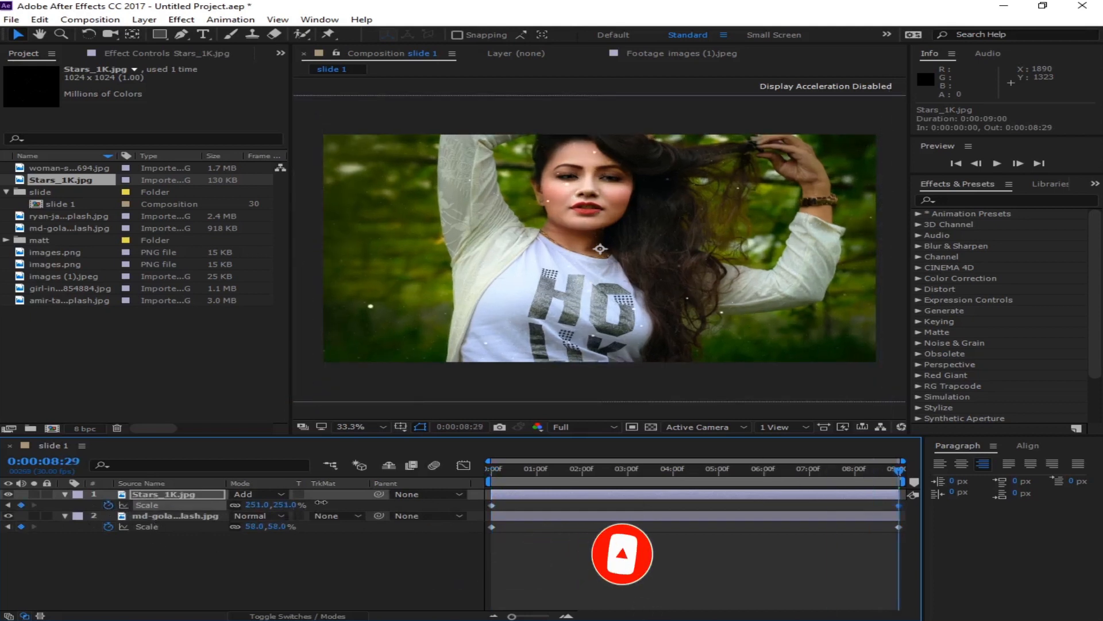
pyautogui.click(325, 538)
# - Set the scale keyframes at 0:00:08:29 to 65% for the portrait photo and 278% for Stars_1K.jpg
pyautogui.press('Home')
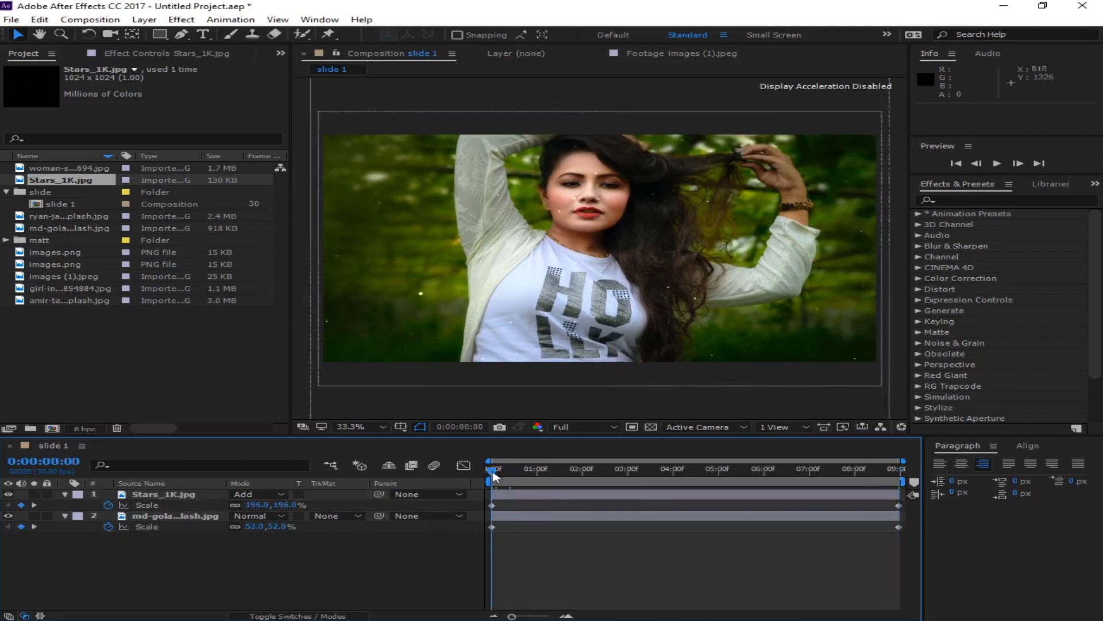
pyautogui.moveTo(492, 471); pyautogui.dragTo(426, 491)
pyautogui.moveTo(428, 495); pyautogui.dragTo(900, 488)
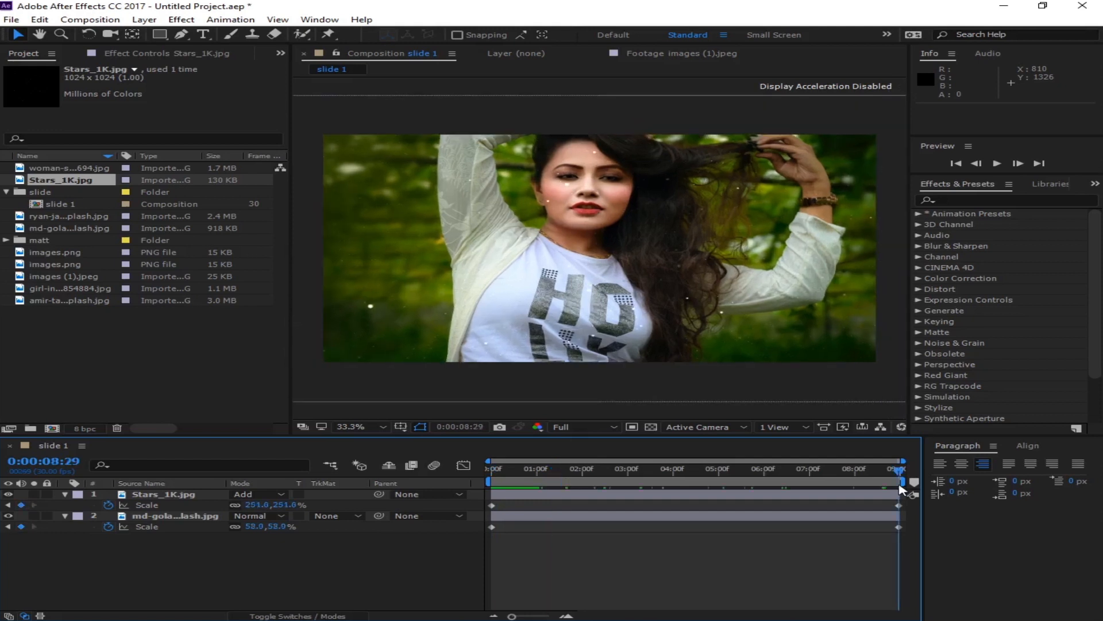
pyautogui.click(899, 527)
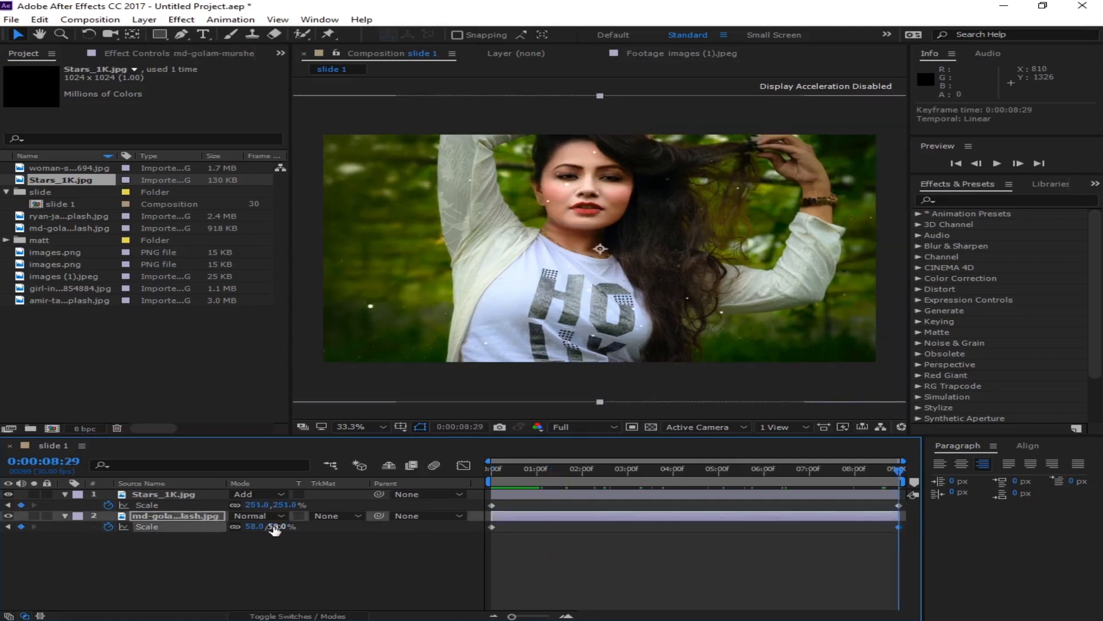
pyautogui.moveTo(274, 526); pyautogui.dragTo(278, 526)
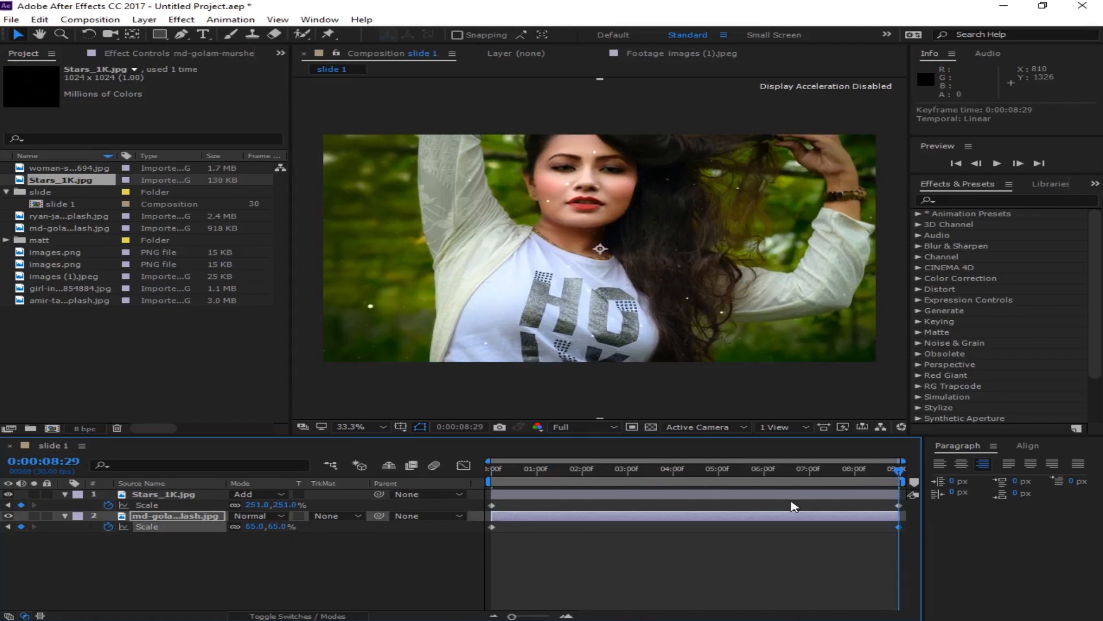
pyautogui.click(811, 495)
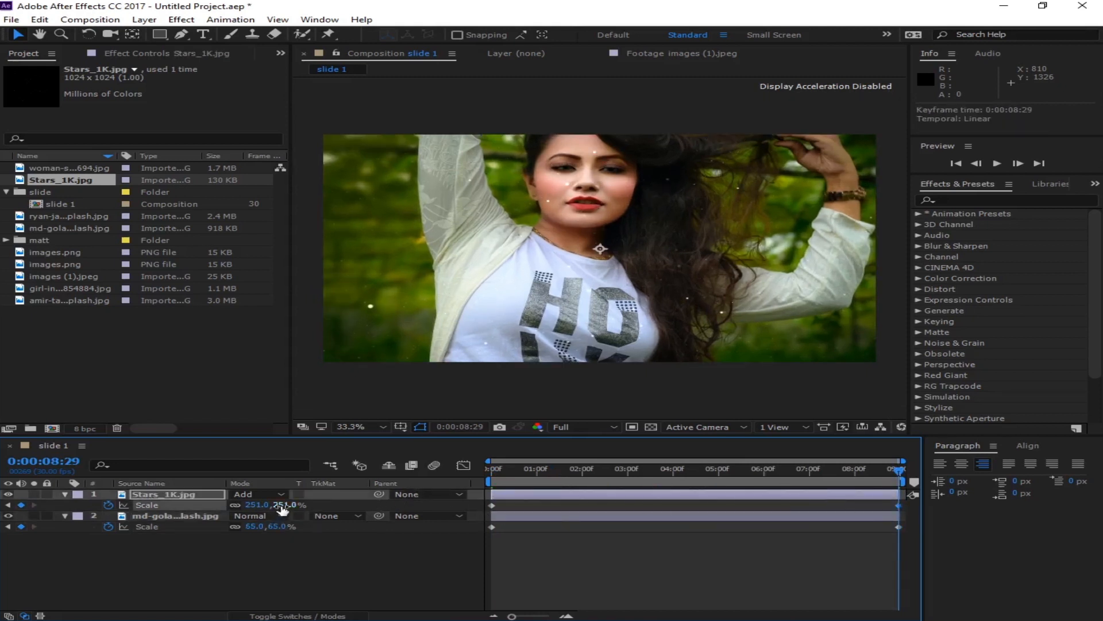
pyautogui.moveTo(274, 505); pyautogui.dragTo(306, 507)
# - Lower the composition preview resolution to Quarter and play back the zoom animation, returning to the first frame
pyautogui.click(584, 427)
pyautogui.click(610, 493)
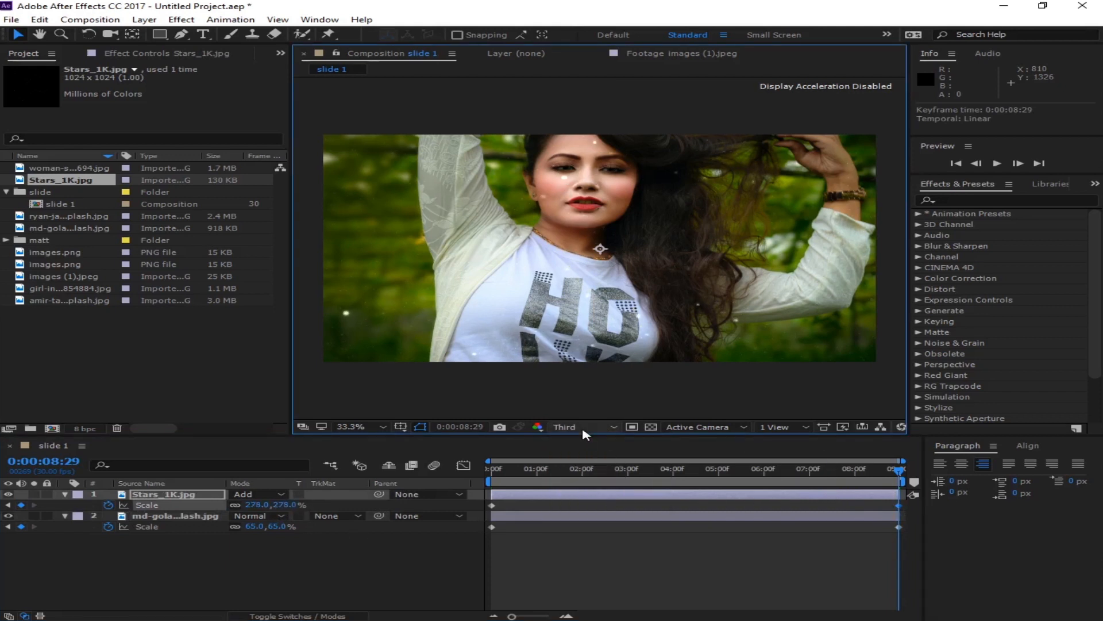
pyautogui.click(584, 426)
pyautogui.click(635, 501)
pyautogui.press('space')
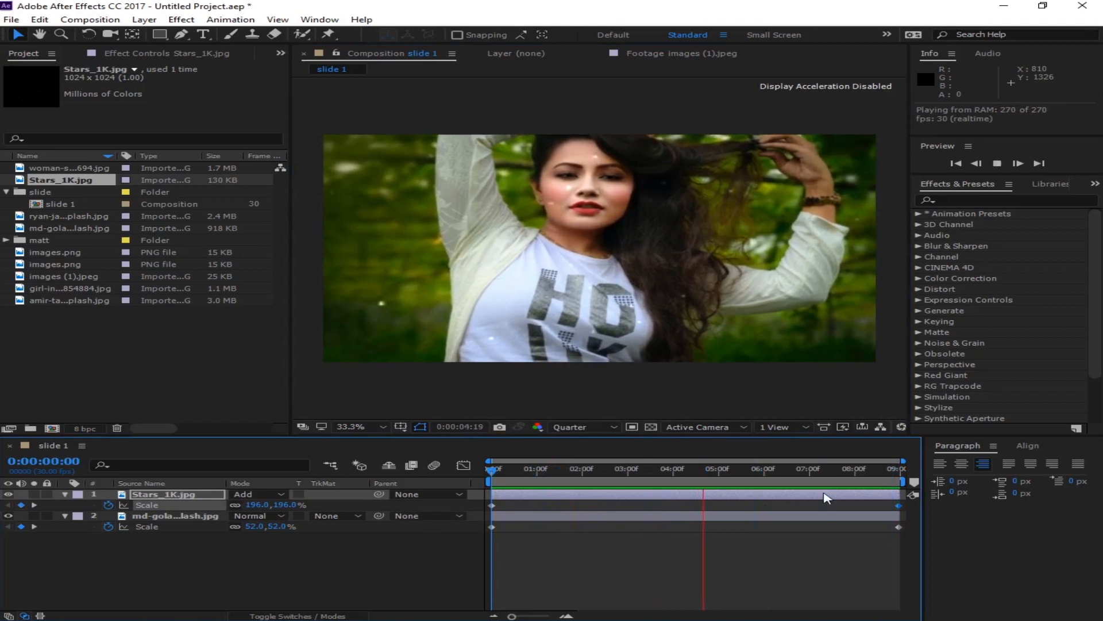
pyautogui.moveTo(761, 480); pyautogui.dragTo(208, 559)
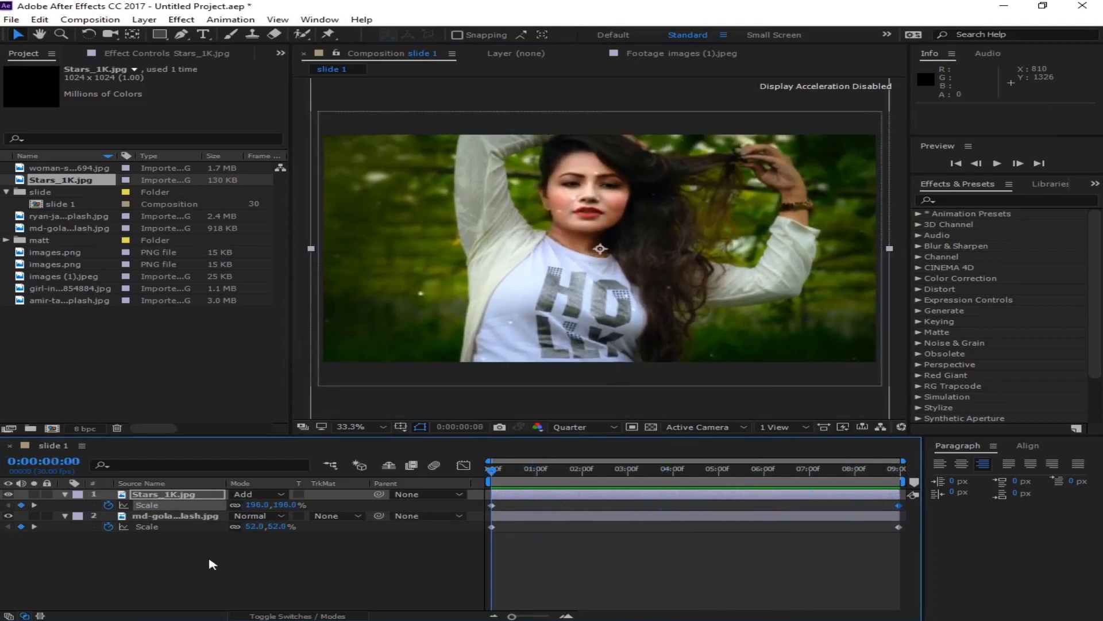
# - Collapse the properties of both the Stars_1K.jpg and portrait photo layers in the timeline
pyautogui.click(268, 574)
pyautogui.click(65, 494)
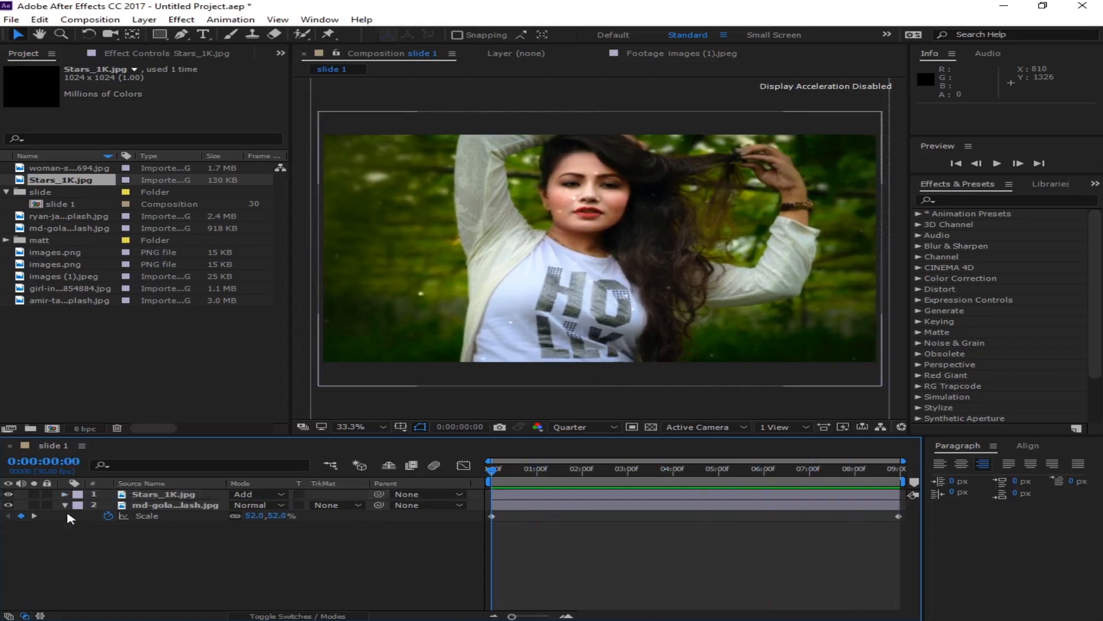
pyautogui.click(66, 505)
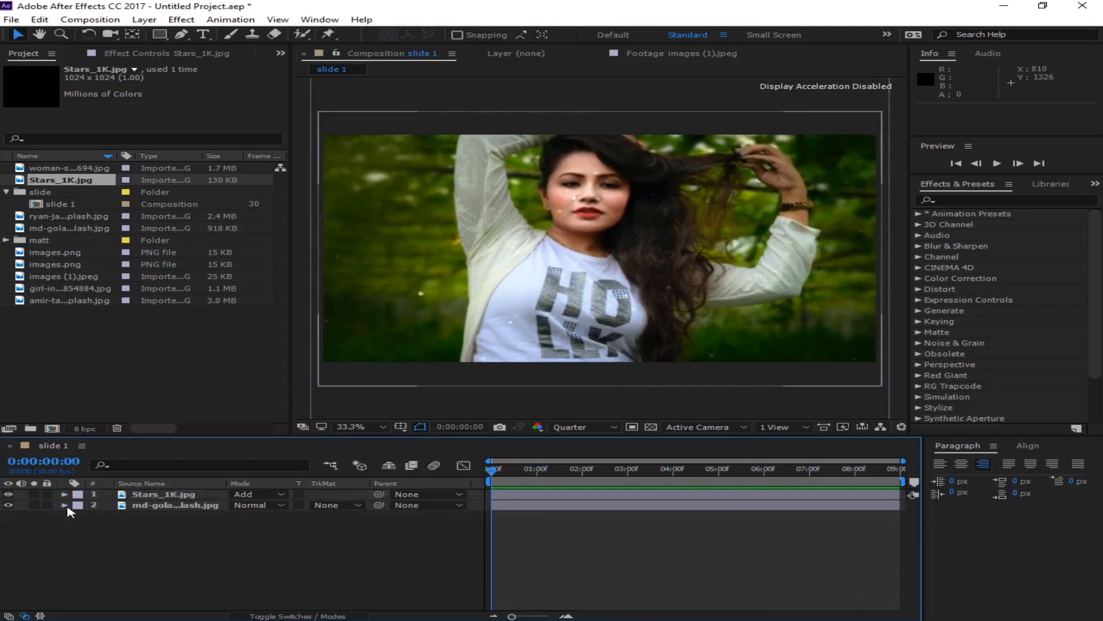
# - Create a 1920 × 1080, 30 fps, nine-second composition named matt1 inside the matt folder
pyautogui.click(39, 242)
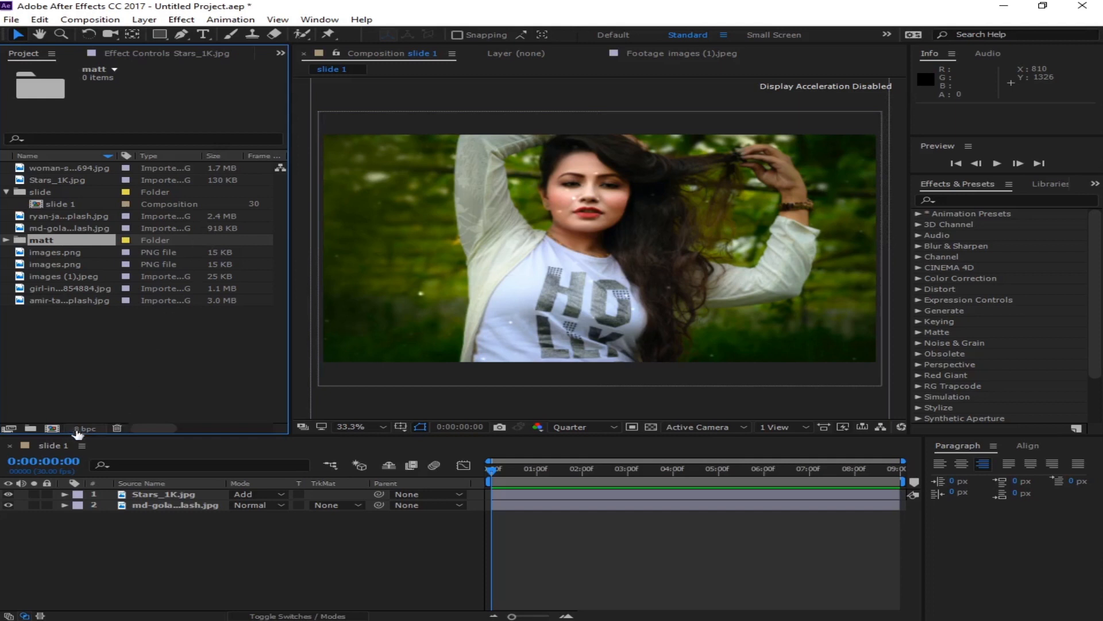
pyautogui.click(52, 428)
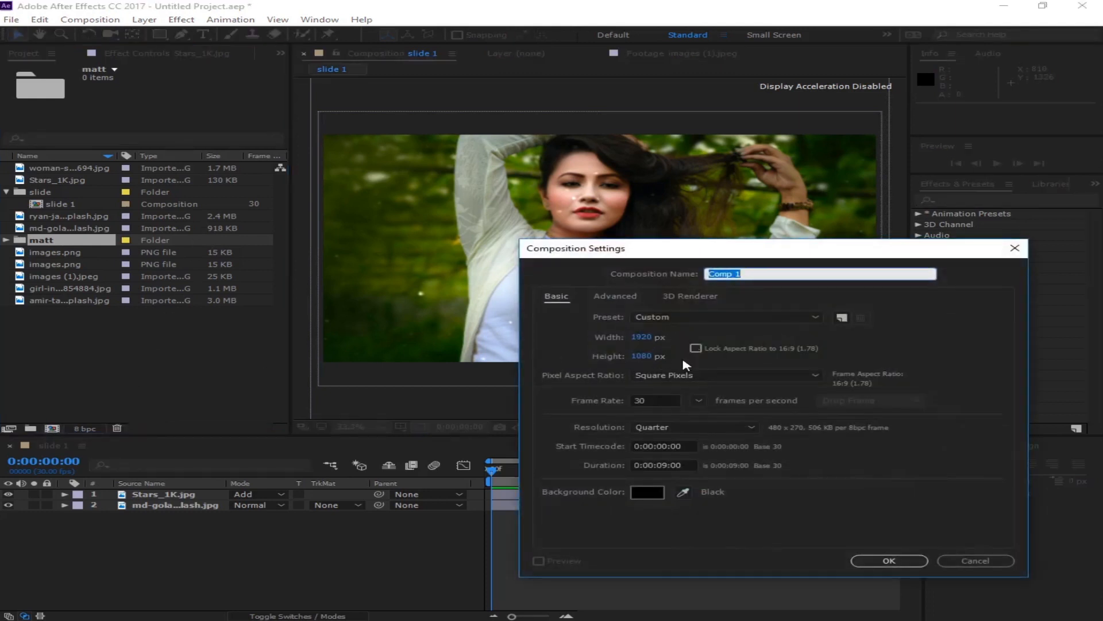
pyautogui.write('matt1')
pyautogui.click(820, 515)
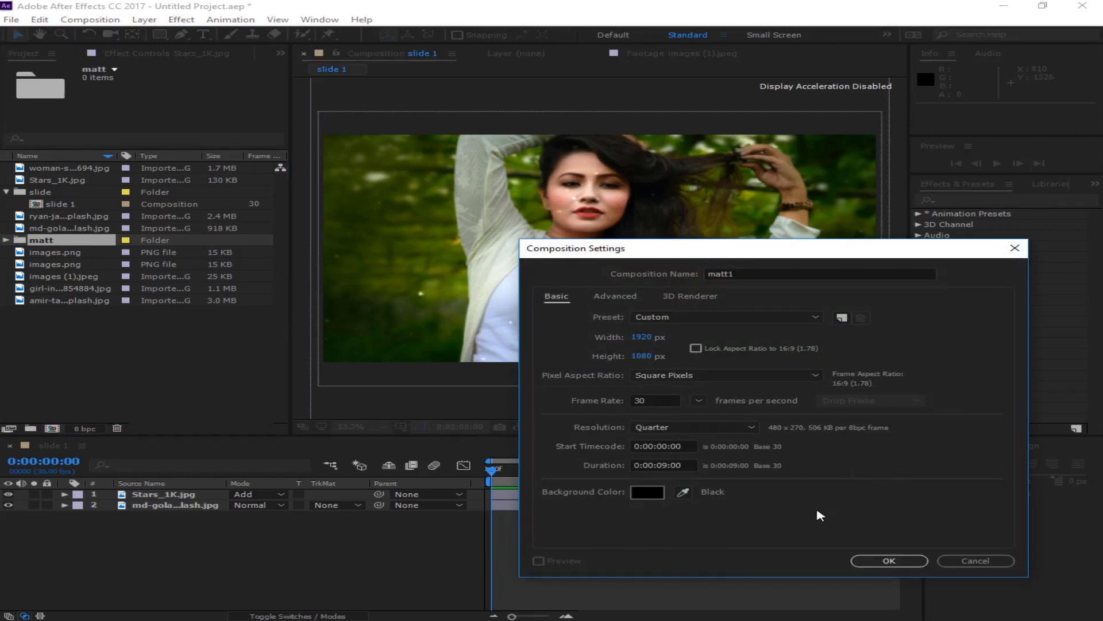
pyautogui.click(904, 561)
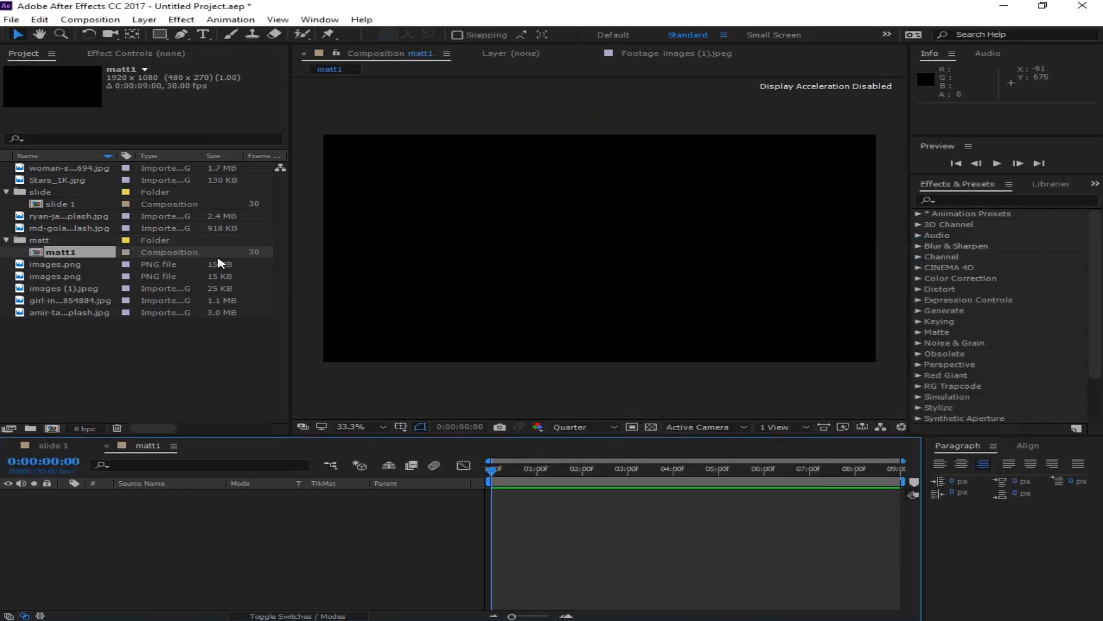
# - Examine the imported photos and brush-stroke images in the project to find one suitable for the matte
pyautogui.click(77, 228)
pyautogui.click(83, 217)
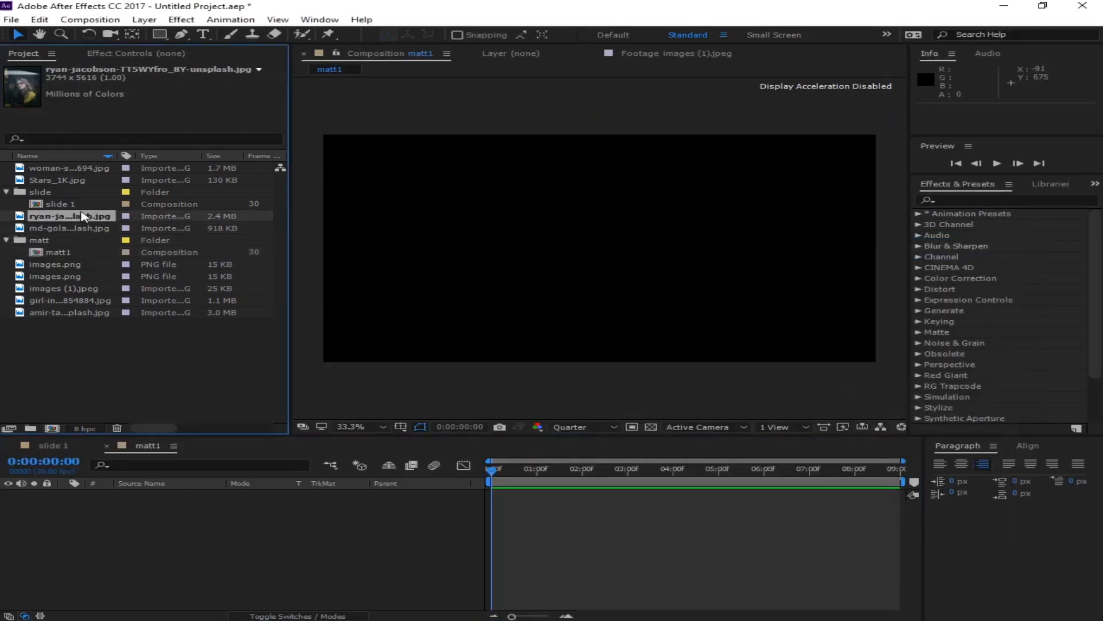
pyautogui.click(48, 181)
pyautogui.click(80, 170)
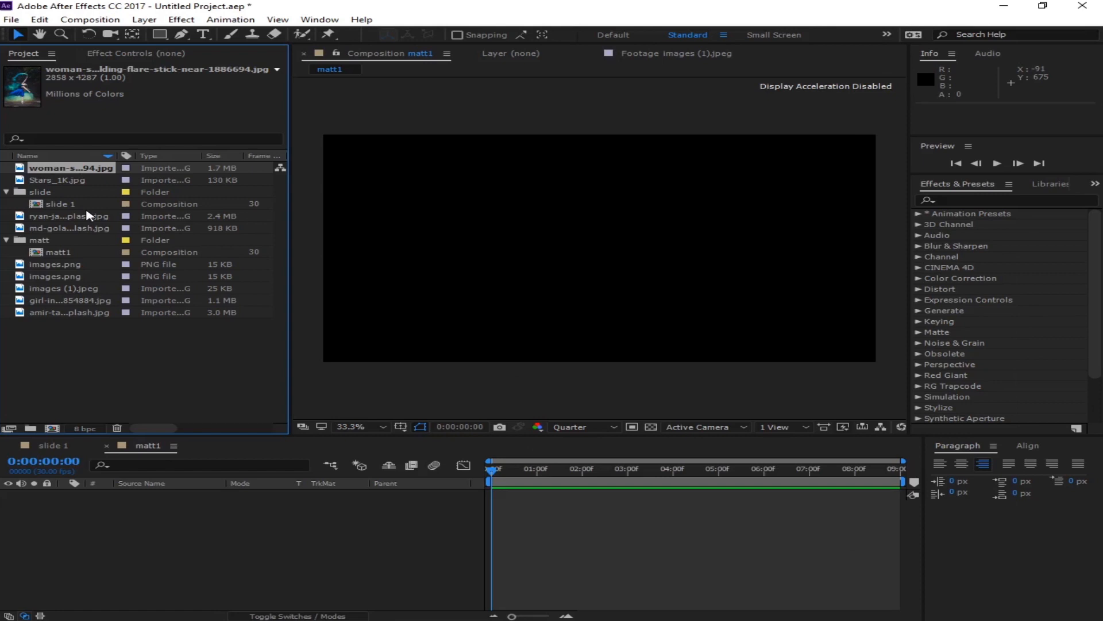
pyautogui.click(73, 266)
pyautogui.click(72, 277)
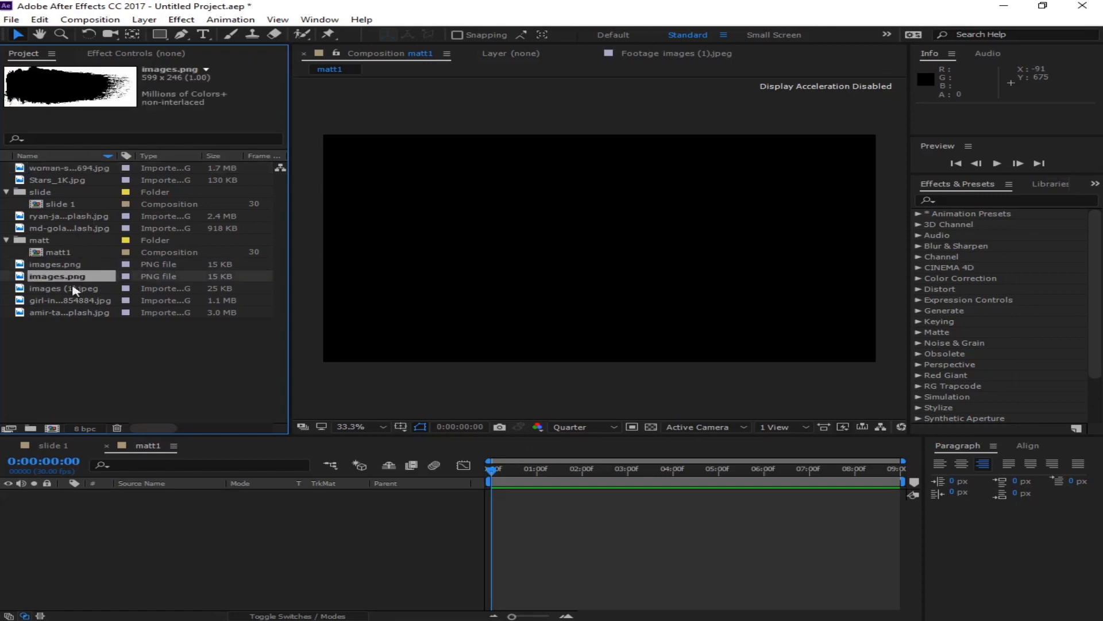
pyautogui.click(76, 290)
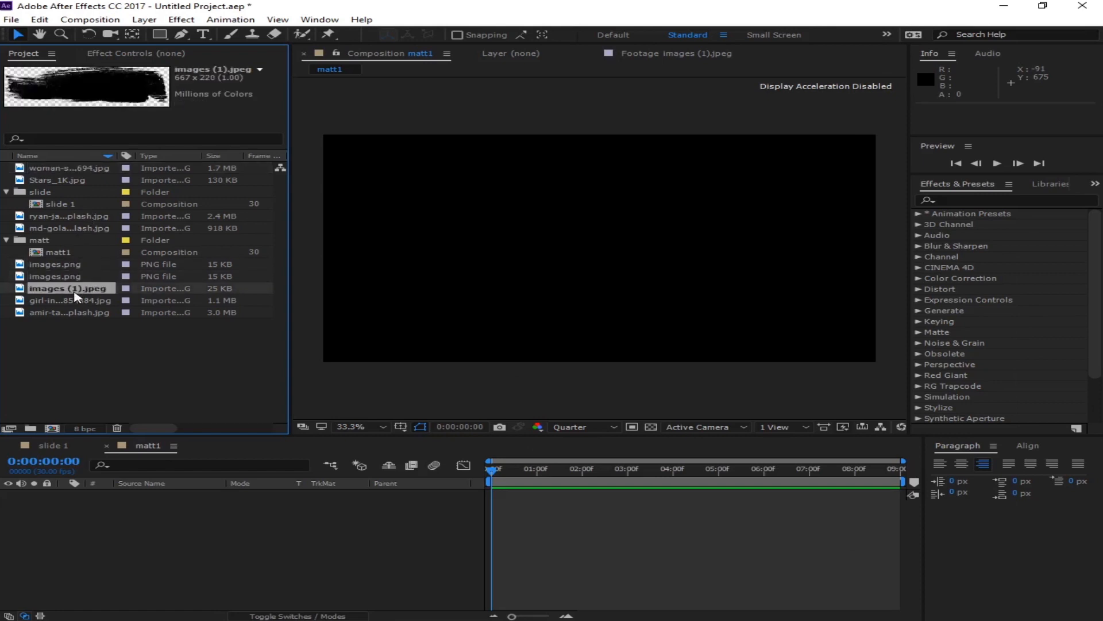
pyautogui.click(77, 302)
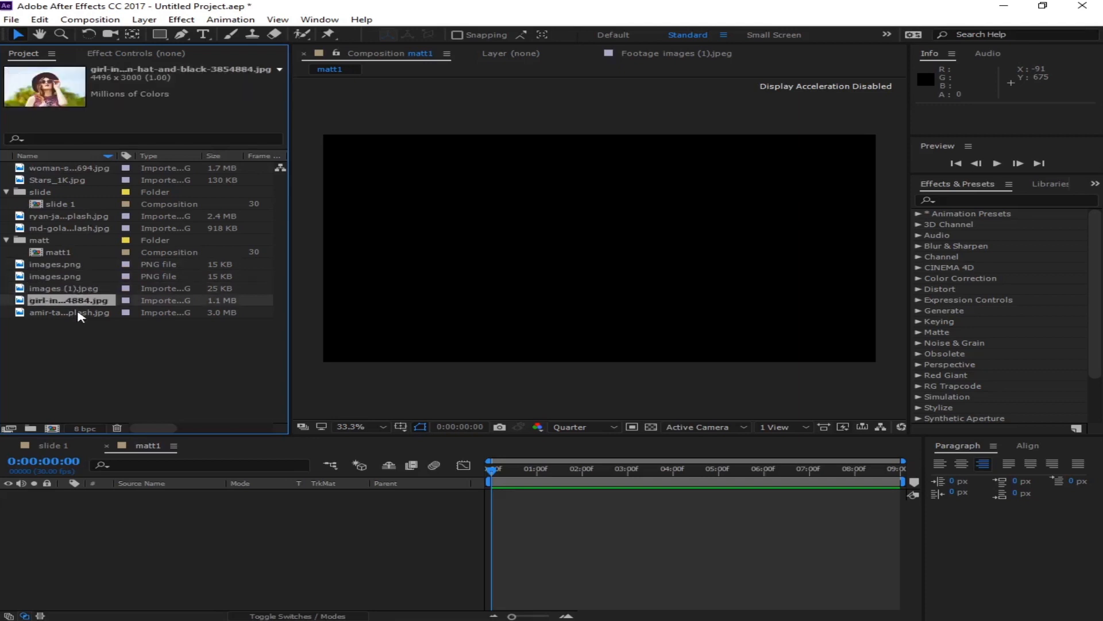
pyautogui.click(81, 315)
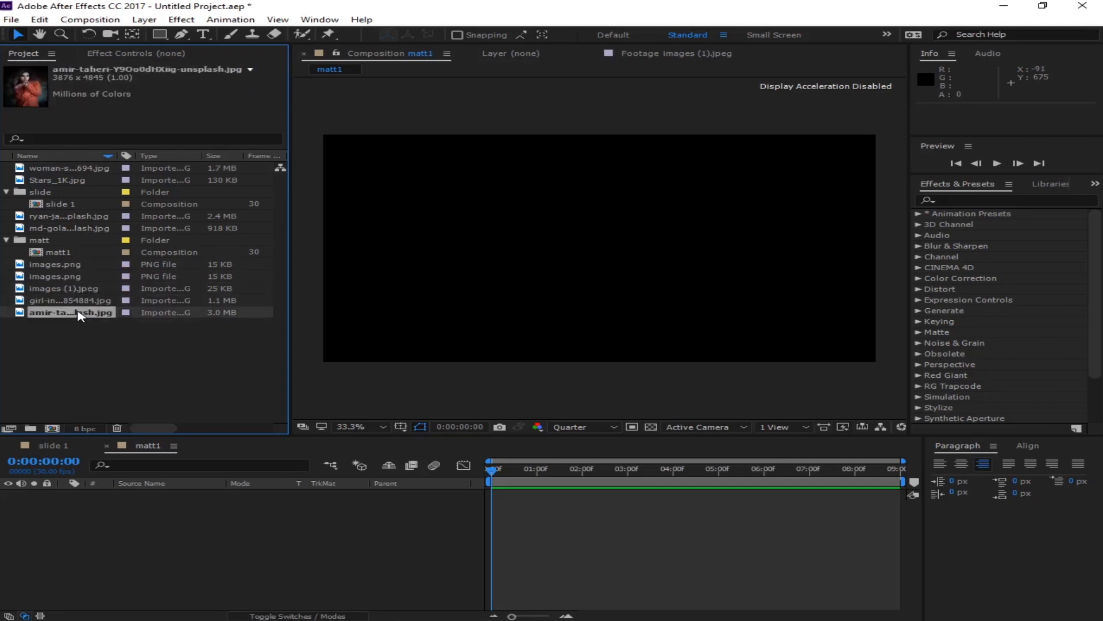
pyautogui.click(85, 299)
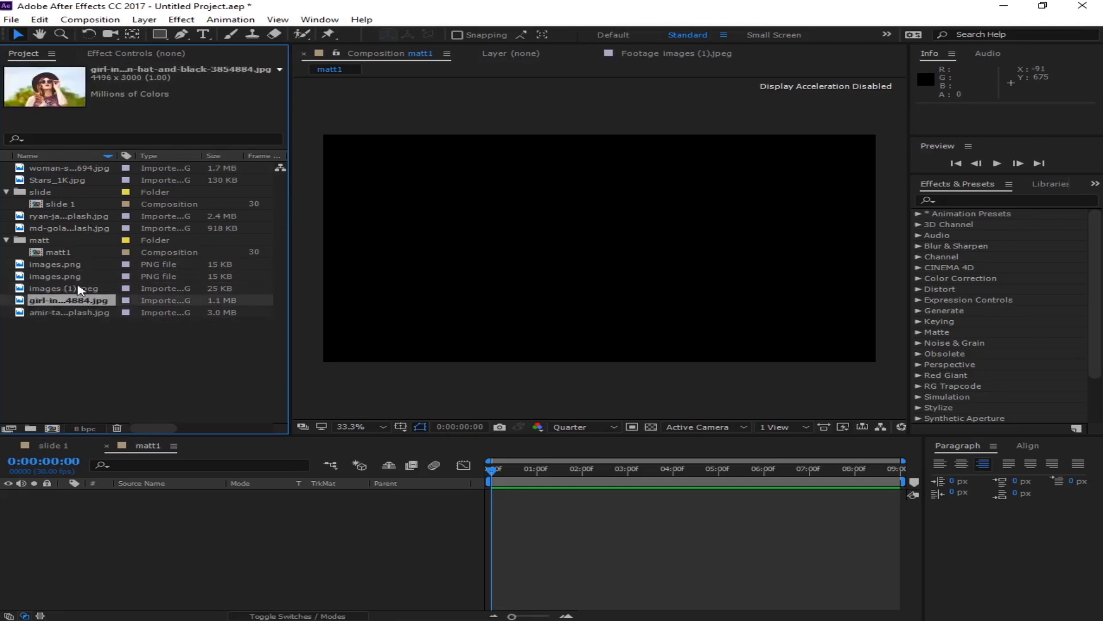
pyautogui.click(80, 289)
pyautogui.click(79, 276)
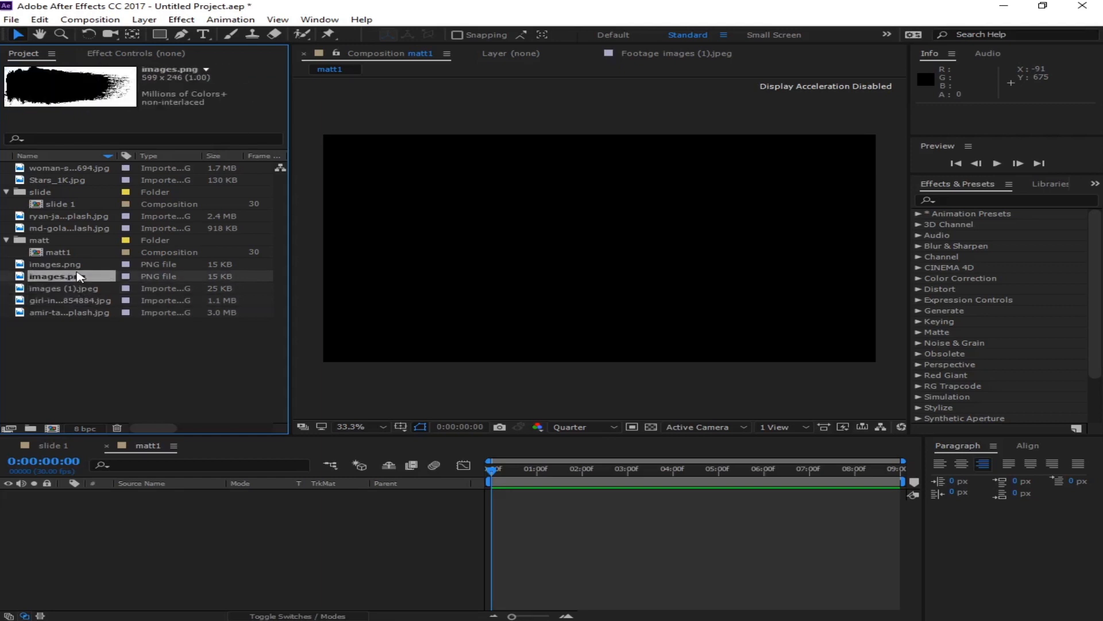
pyautogui.click(79, 267)
pyautogui.click(78, 278)
pyautogui.click(80, 288)
pyautogui.click(80, 312)
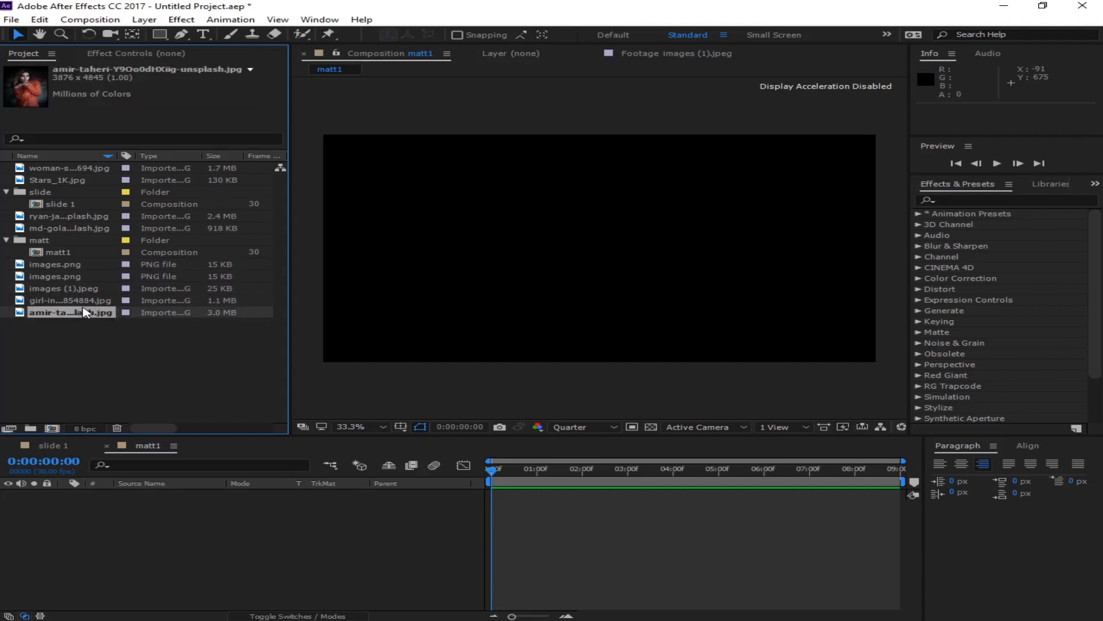
pyautogui.click(80, 300)
pyautogui.click(74, 289)
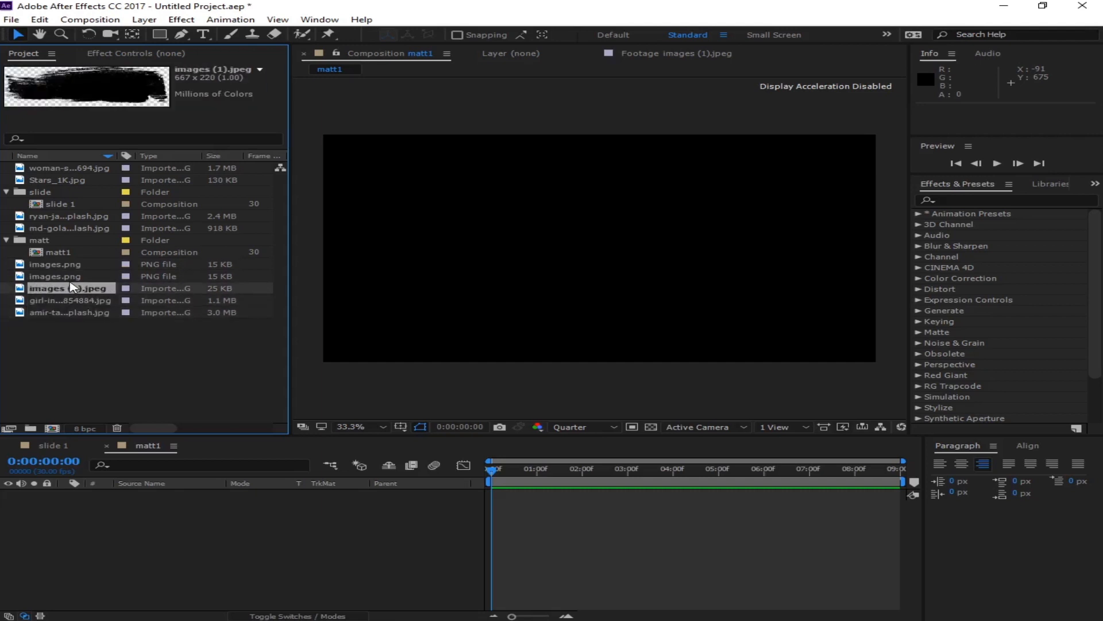
pyautogui.click(62, 277)
pyautogui.click(77, 264)
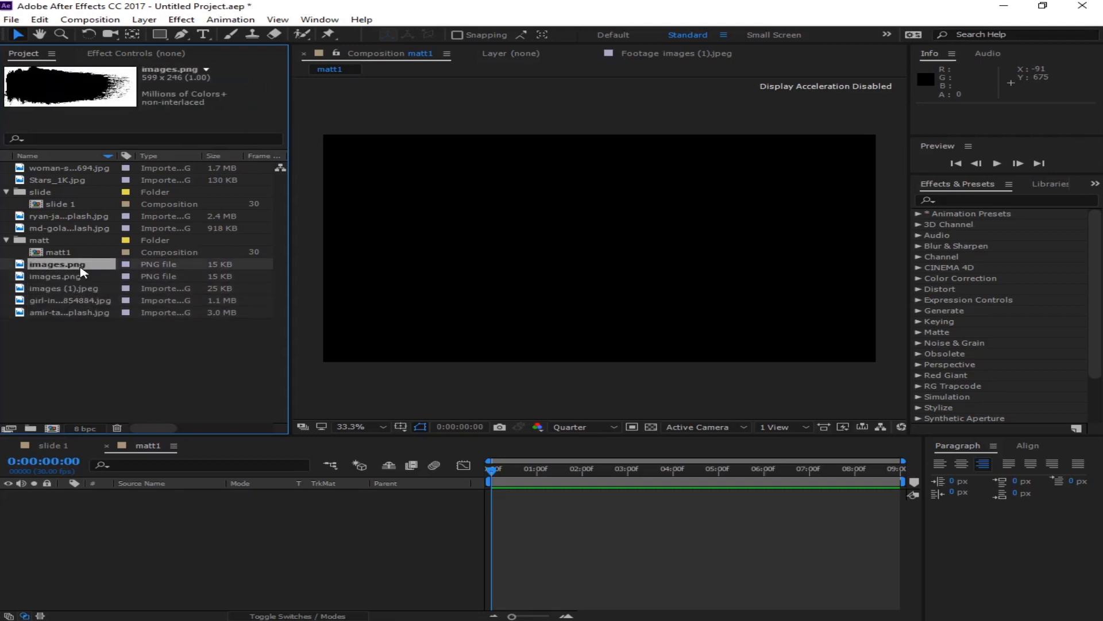
pyautogui.click(73, 216)
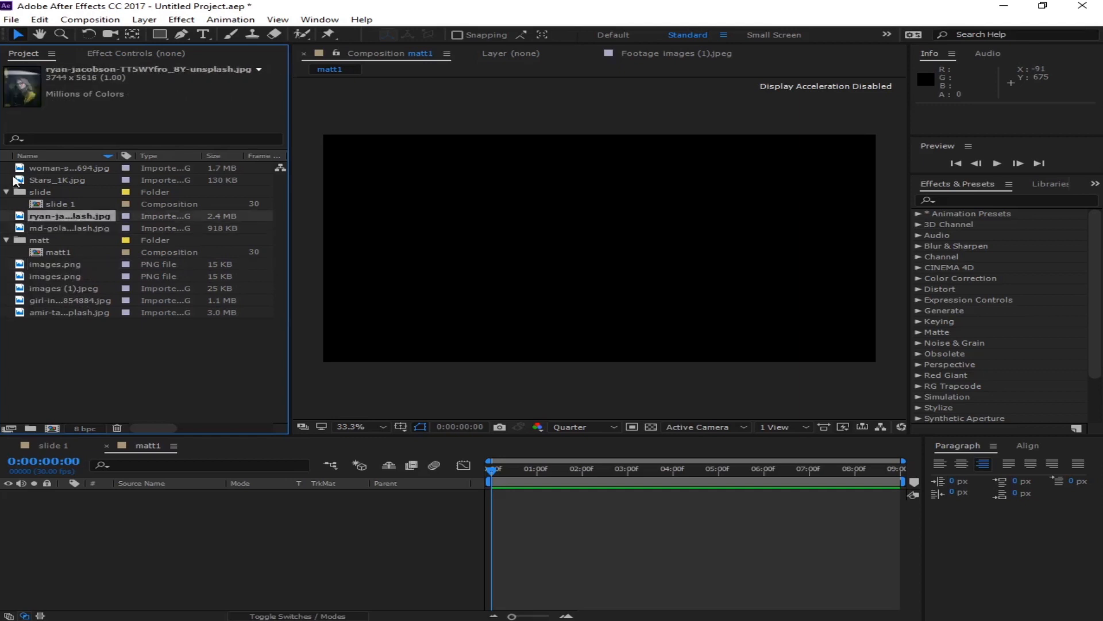
# - Add the first images.png brush stroke to the matt1 composition and scale it to 232%
pyautogui.click(53, 266)
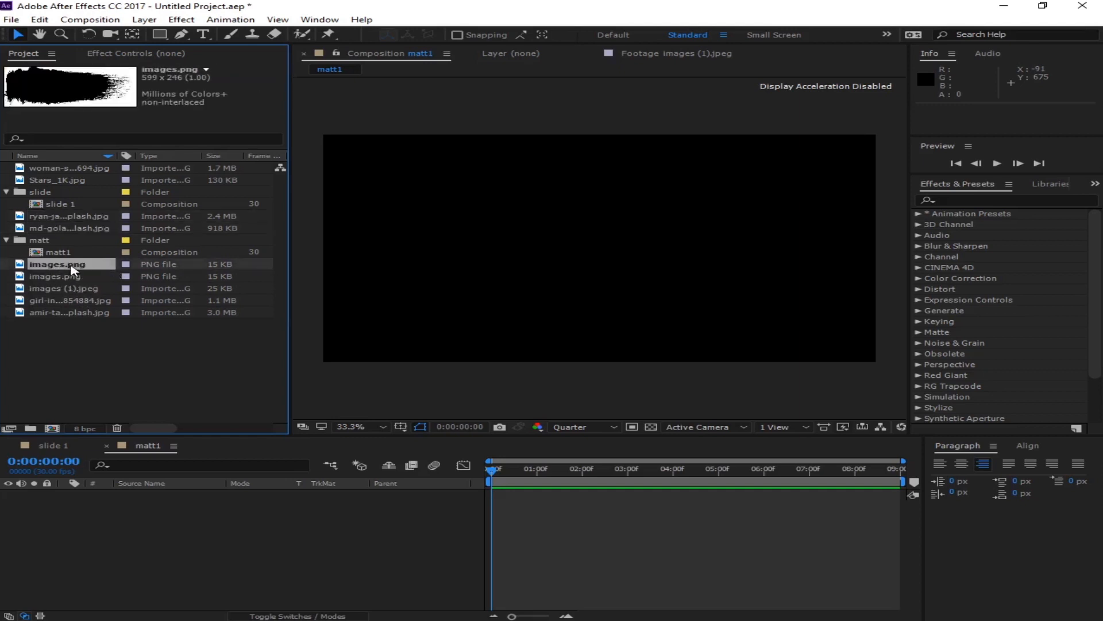
pyautogui.moveTo(71, 268); pyautogui.dragTo(211, 544)
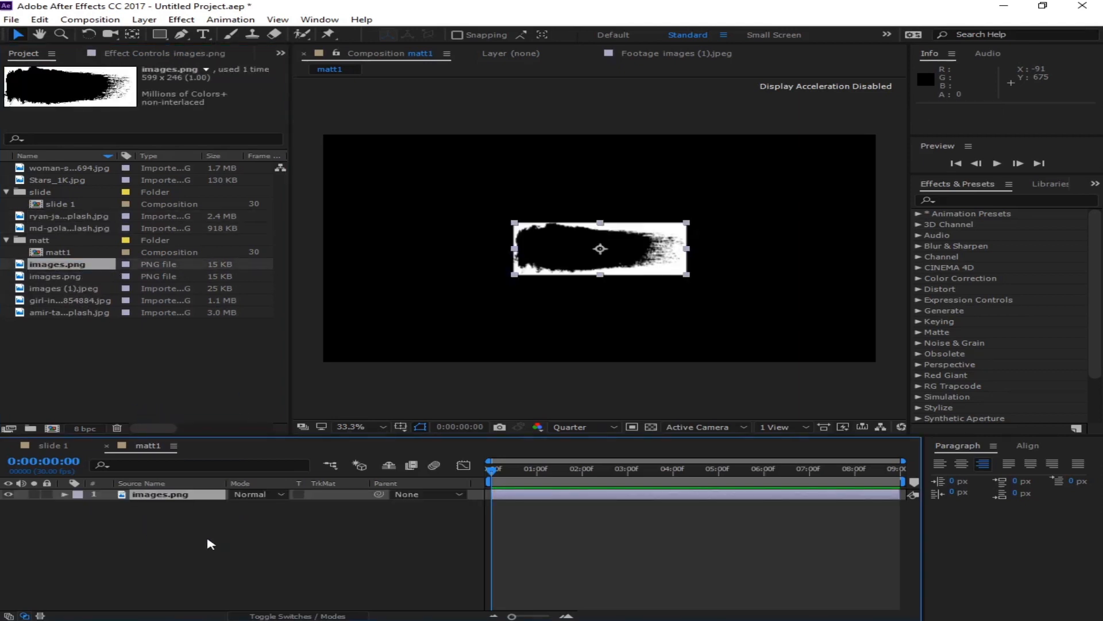
pyautogui.press('s')
pyautogui.moveTo(257, 505); pyautogui.dragTo(405, 507)
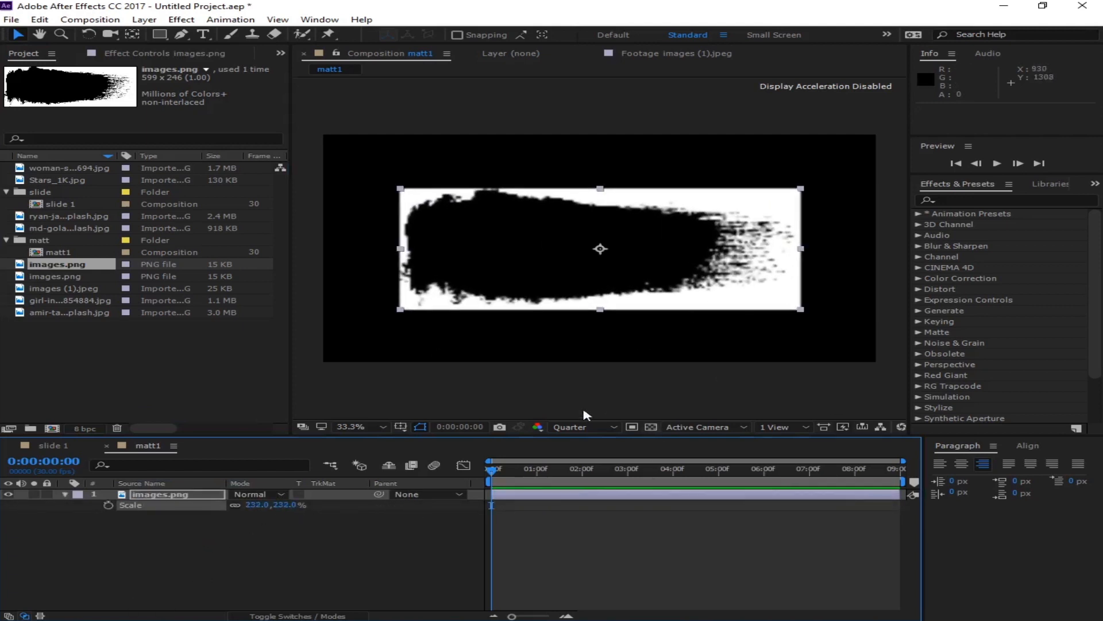
# - Set the composition preview resolution to Full and apply the Color Range keying effect to the images.png layer
pyautogui.click(592, 428)
pyautogui.click(592, 460)
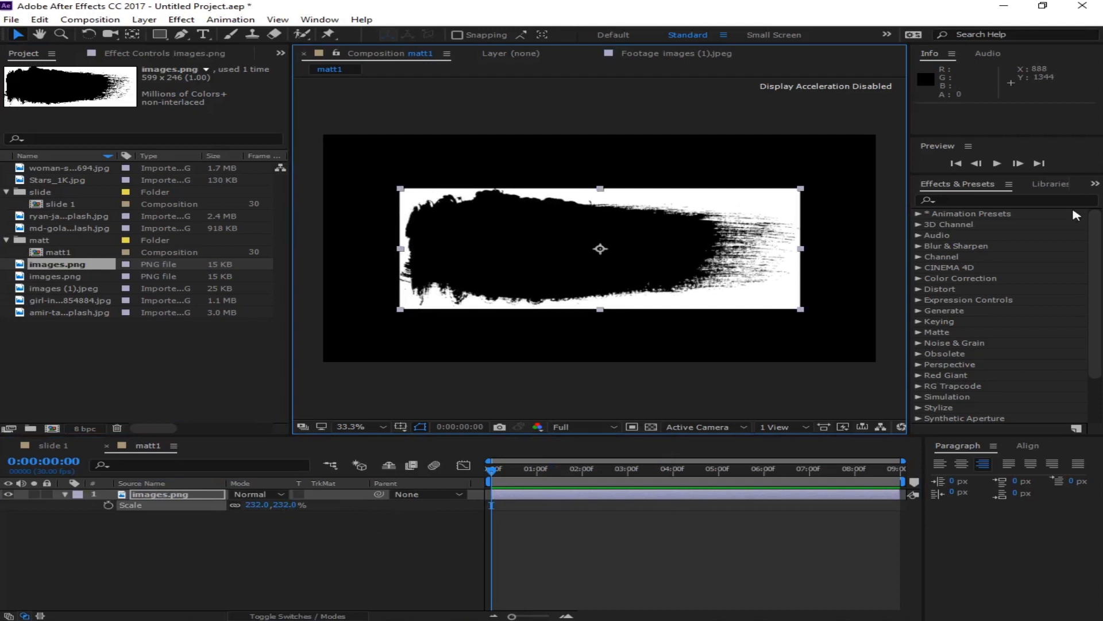
pyautogui.click(981, 200)
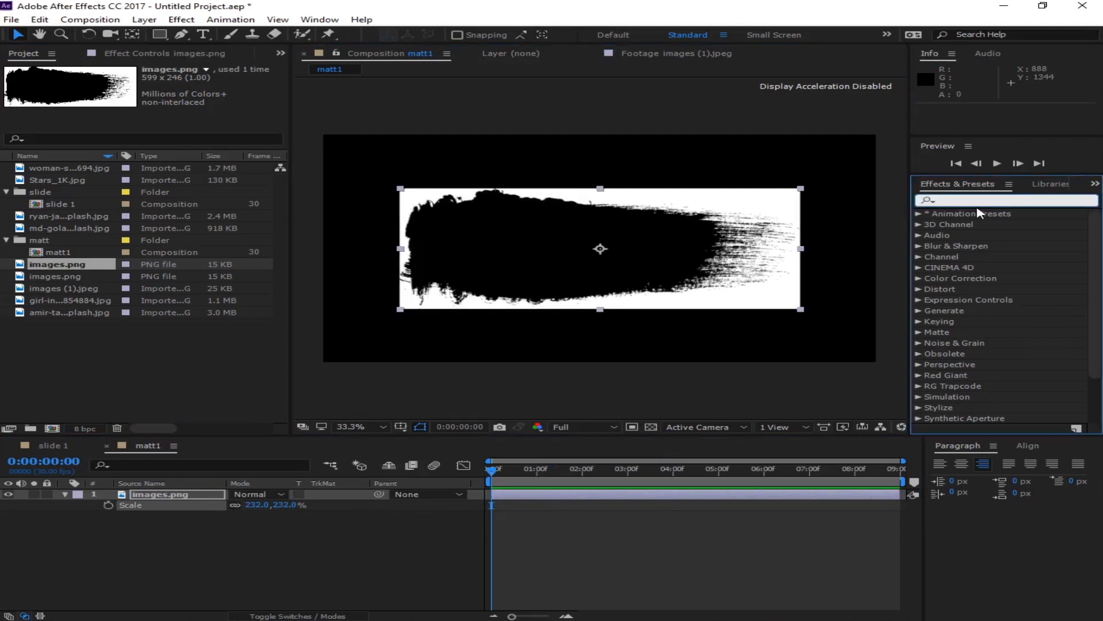
pyautogui.write('colo')
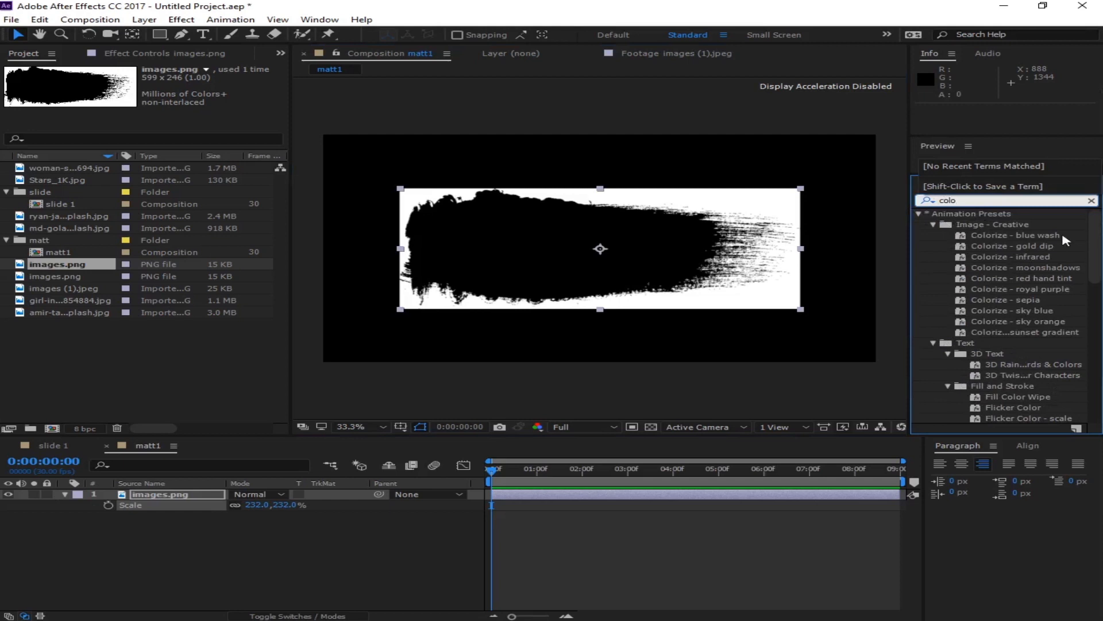
pyautogui.scroll(-8, 1065, 241)
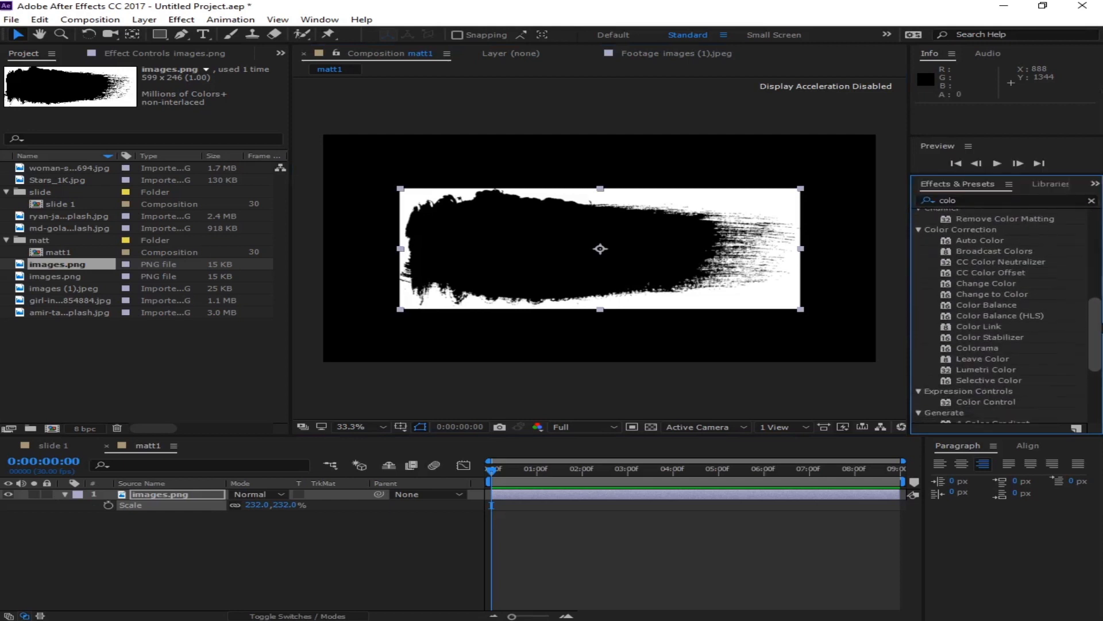
pyautogui.scroll(-5, 1003, 316)
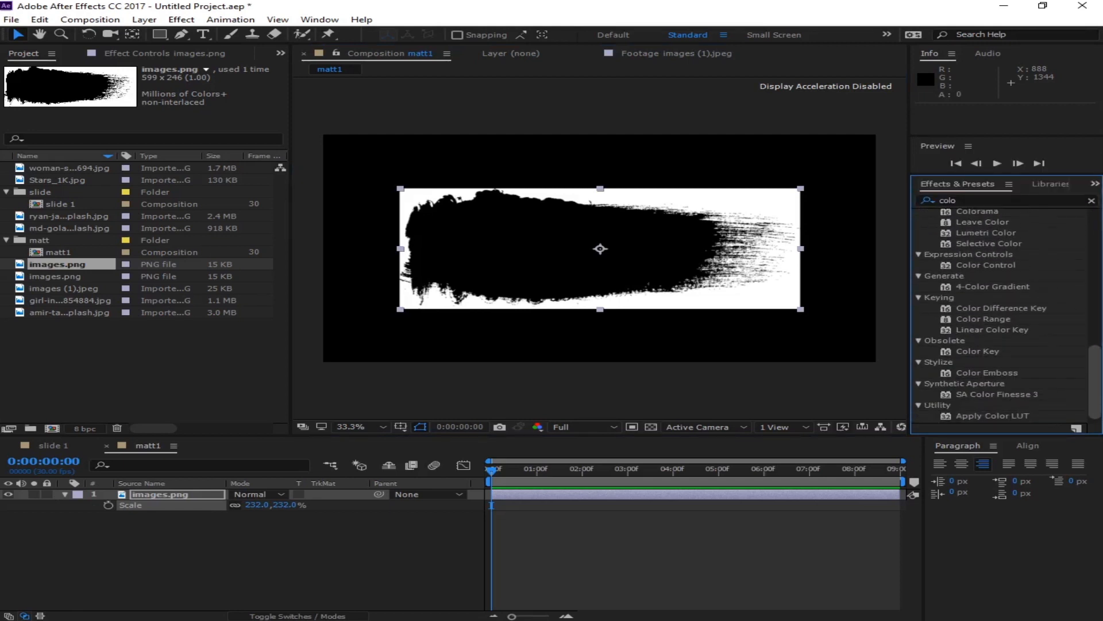
pyautogui.scroll(-1, 1101, 391)
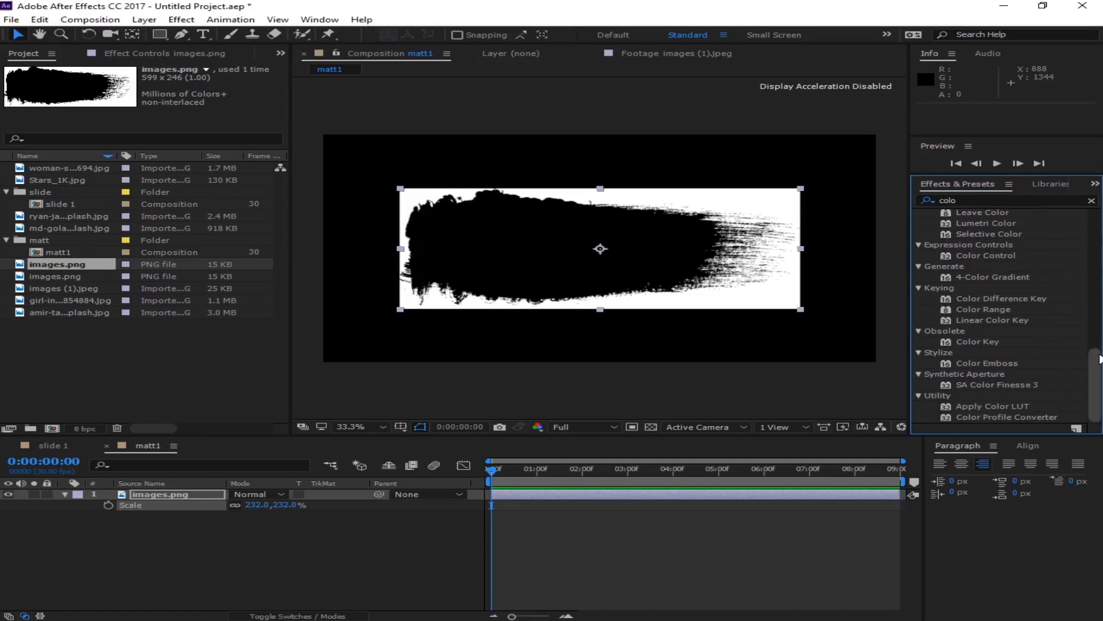
pyautogui.doubleClick(993, 311)
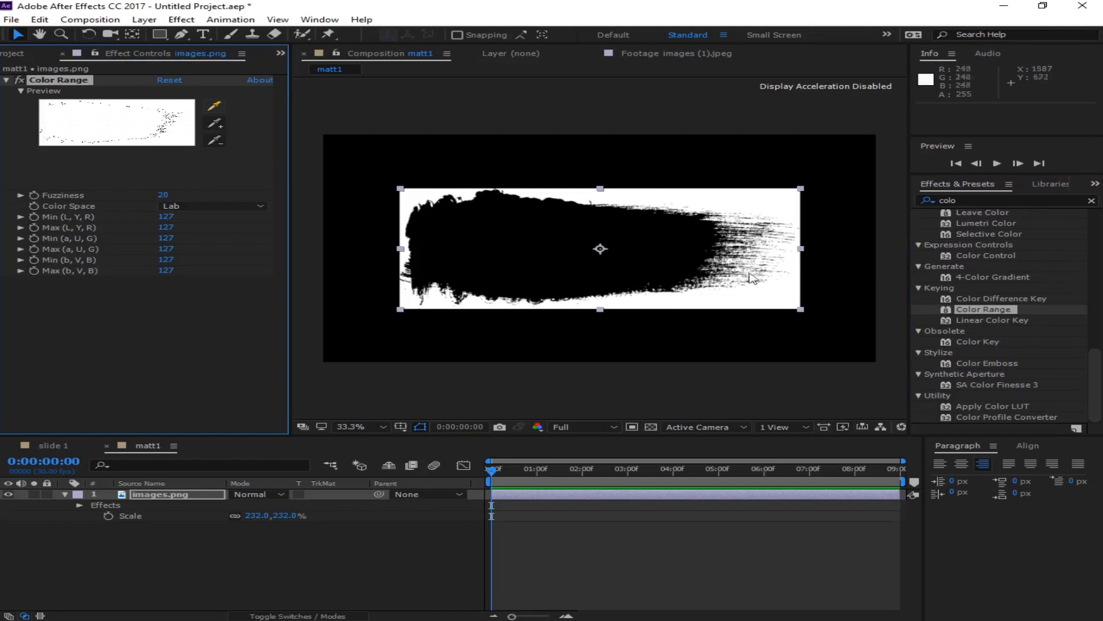
# - Key out the white background around the brush stroke by sampling it for Color Range, and show the transparency grid
pyautogui.click(217, 110)
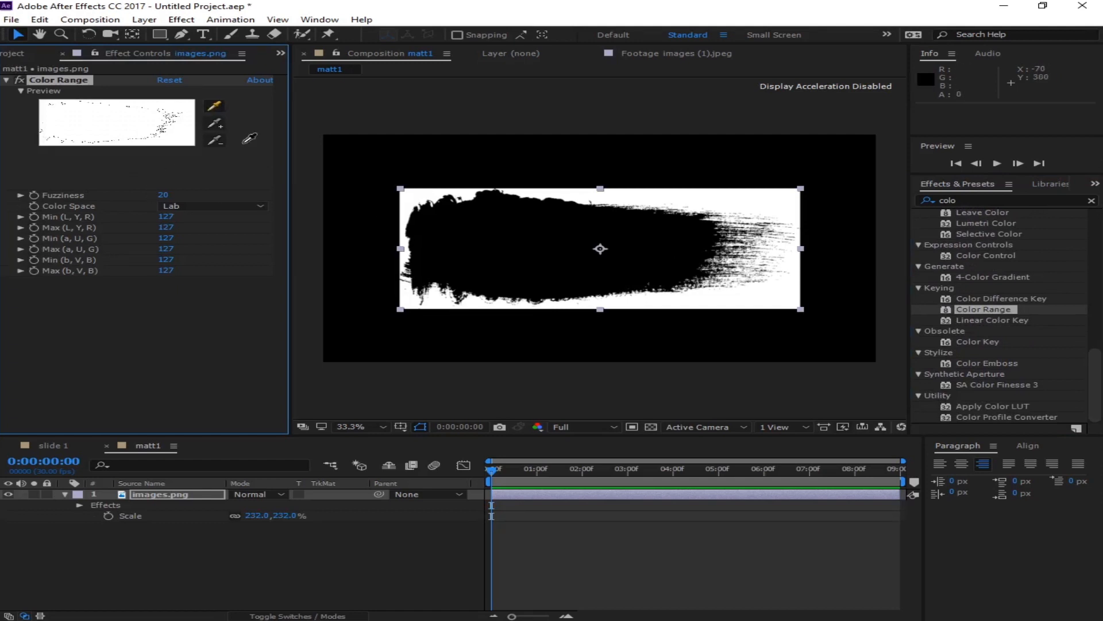
pyautogui.click(623, 198)
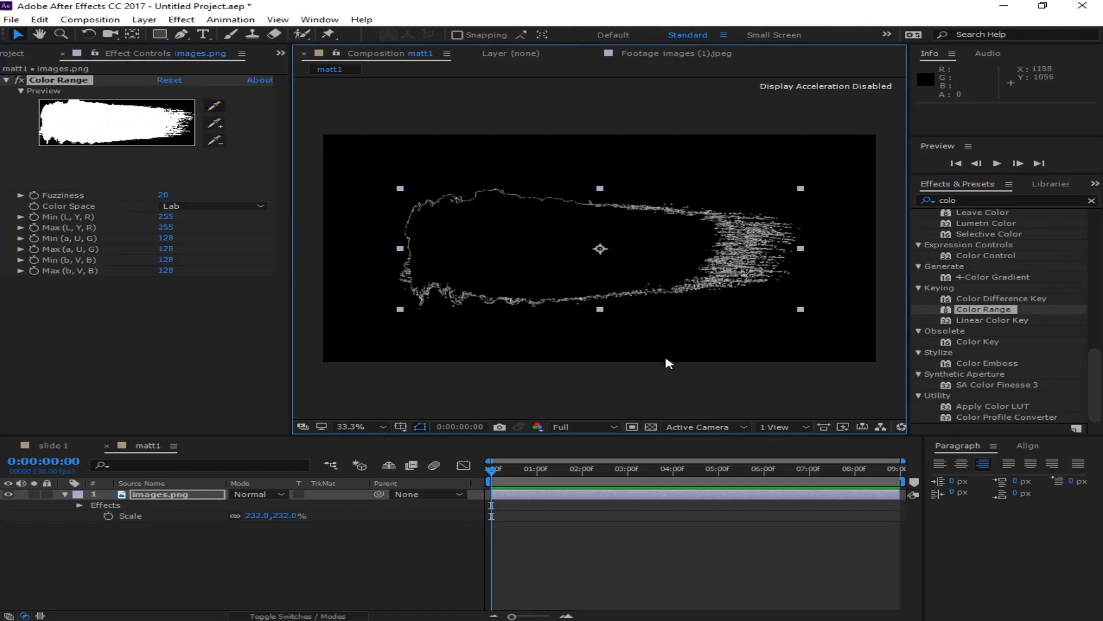
pyautogui.click(651, 428)
pyautogui.click(291, 524)
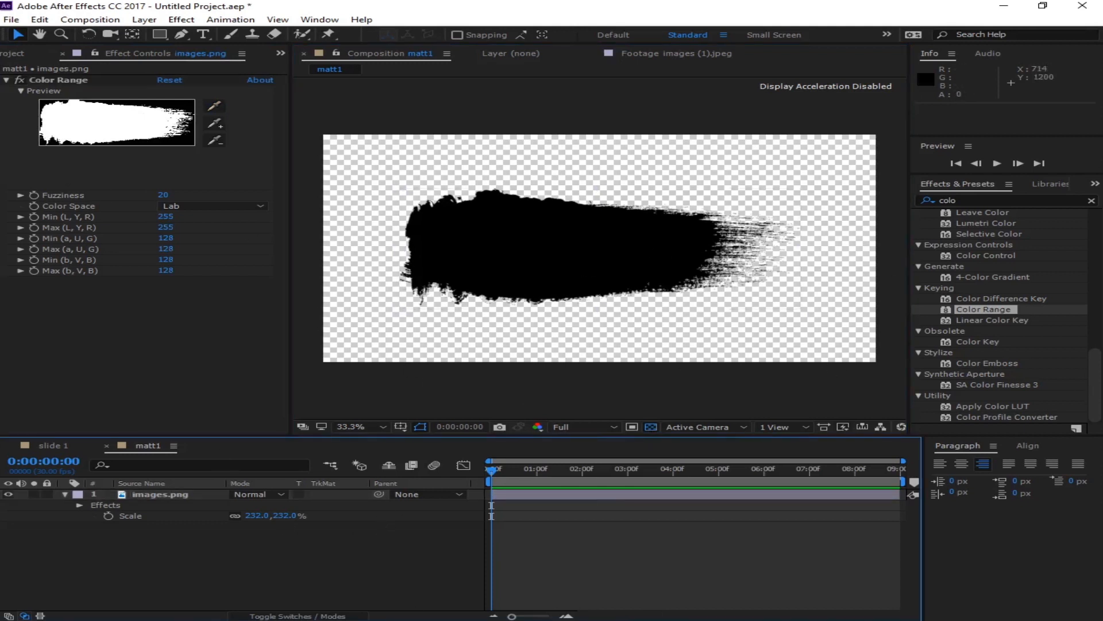
# - Set the Color Range Fuzziness on images.png to 200 and check the cut-out with the transparency grid toggled
pyautogui.click(128, 495)
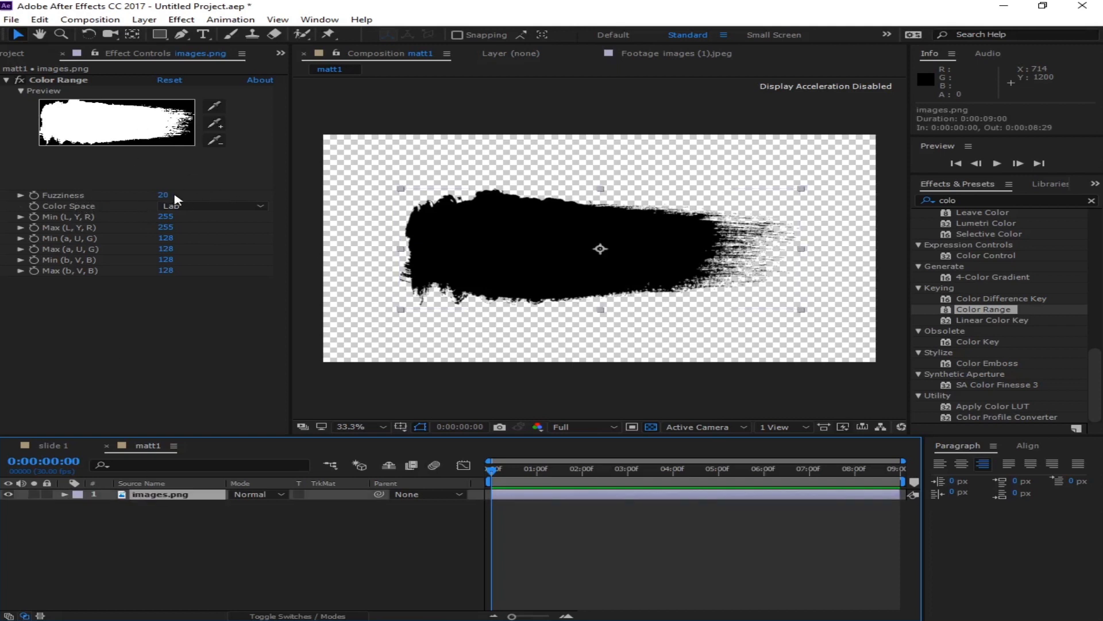
pyautogui.moveTo(170, 198); pyautogui.dragTo(639, 174)
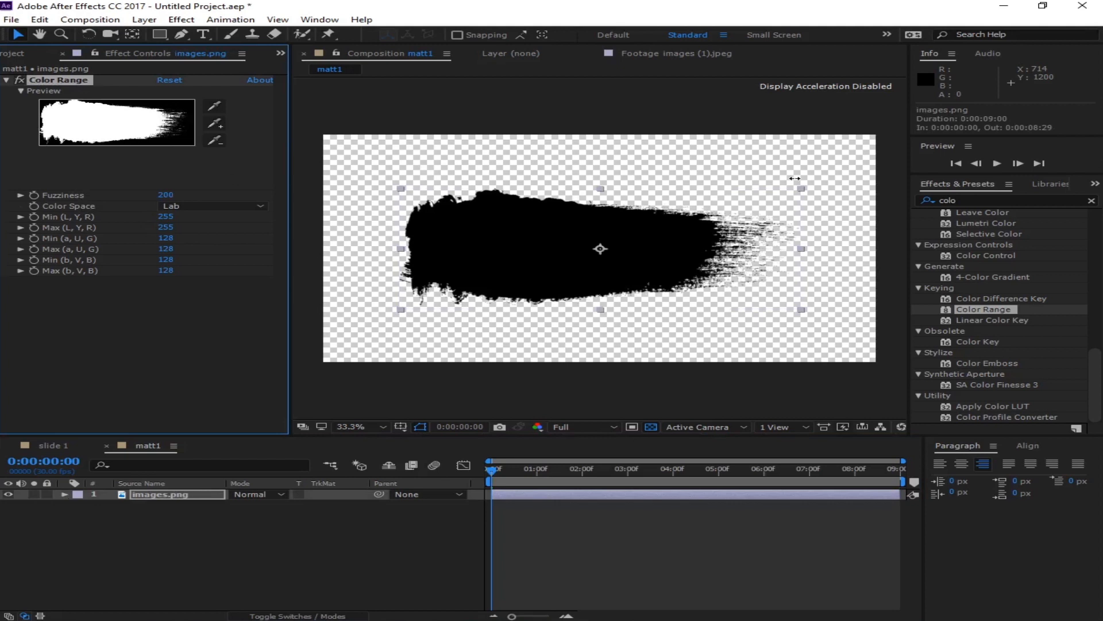
pyautogui.click(327, 554)
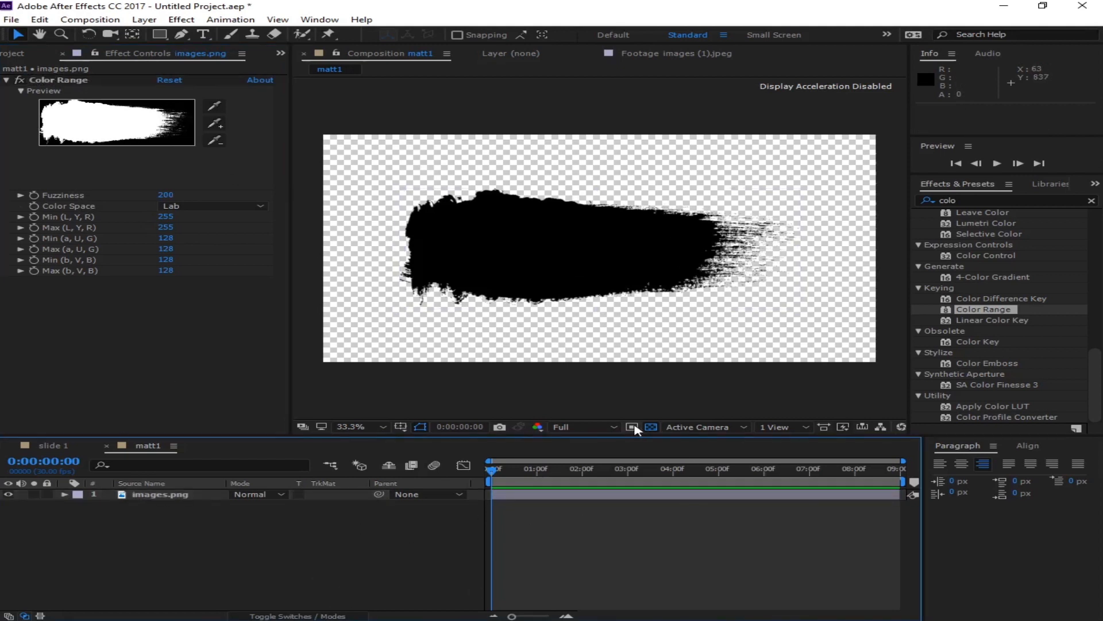
pyautogui.click(652, 427)
pyautogui.click(654, 426)
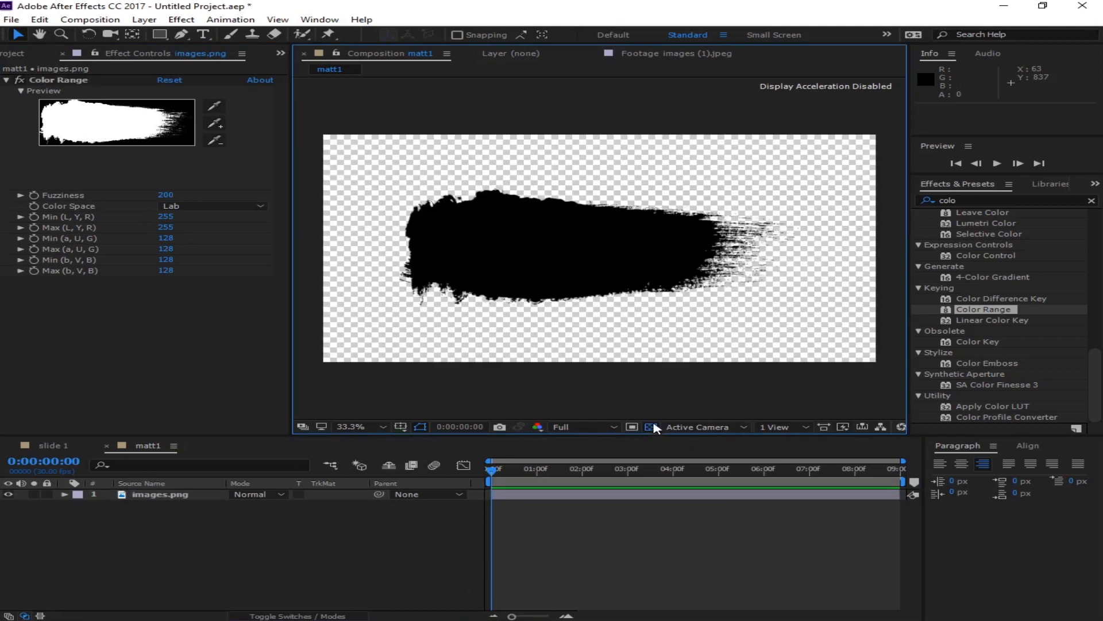
# - Enlarge the keyed brush-stroke layer to a scale of 282%
pyautogui.click(153, 498)
pyautogui.press('s')
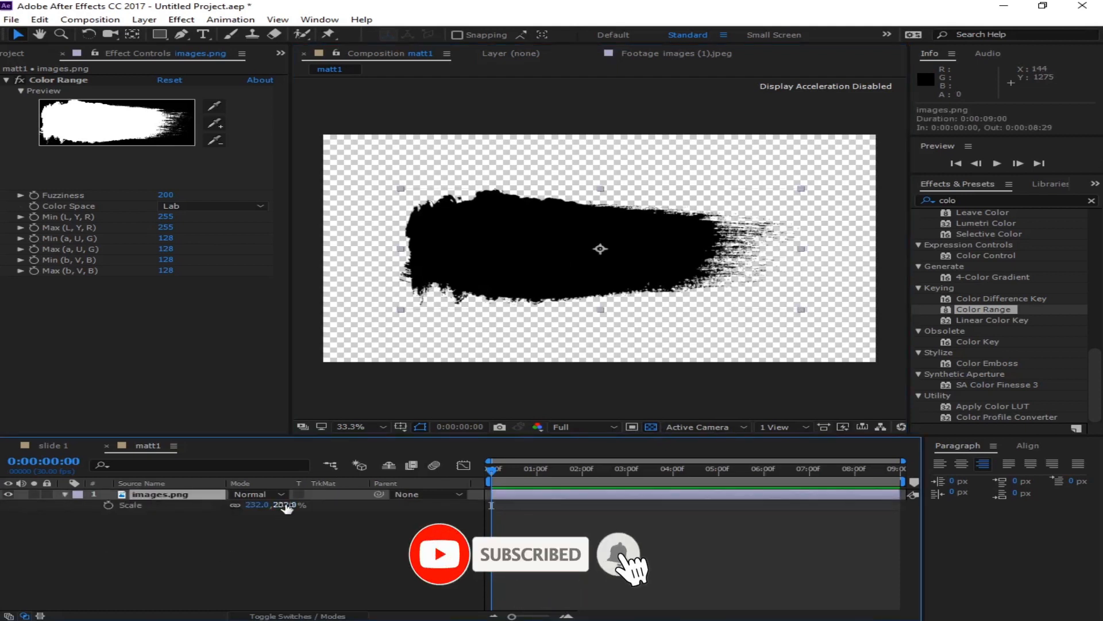
pyautogui.moveTo(286, 504); pyautogui.dragTo(334, 503)
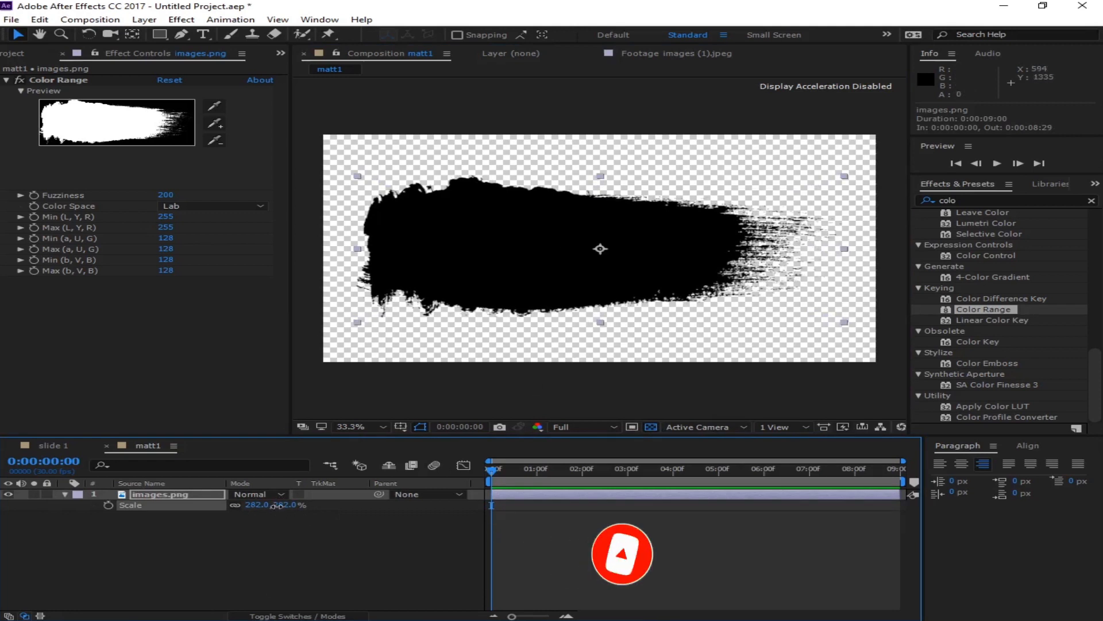
# - Stretch the brush-stroke layer horizontally to a scale of 388.2, 282% and move it to about 1149, 555
pyautogui.moveTo(281, 506); pyautogui.dragTo(273, 506)
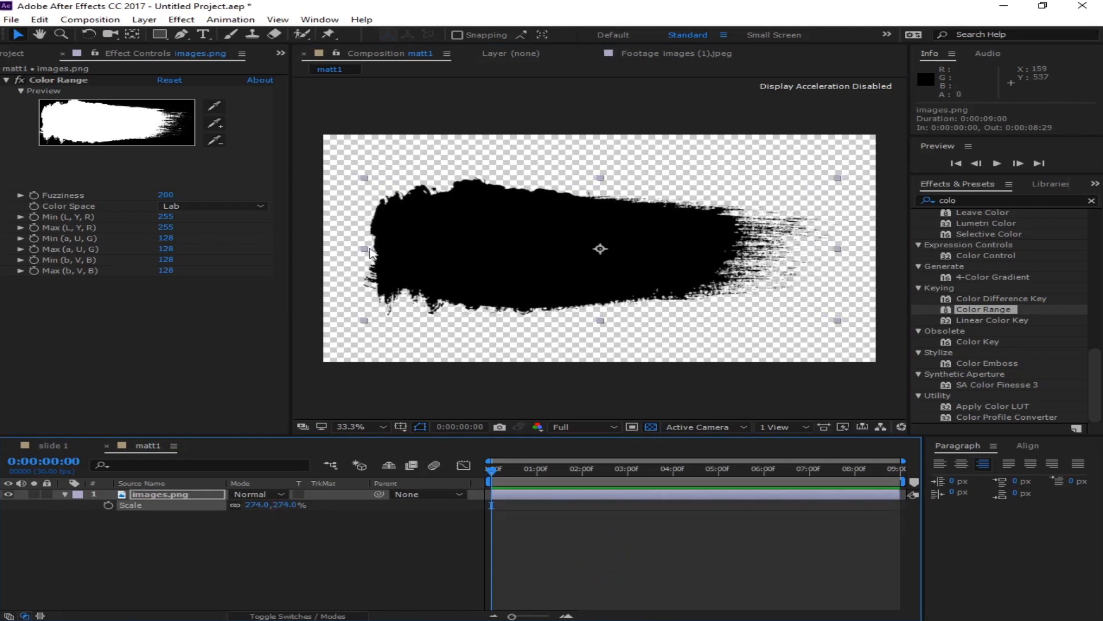
pyautogui.moveTo(364, 249); pyautogui.dragTo(308, 263)
pyautogui.moveTo(527, 256); pyautogui.dragTo(562, 267)
pyautogui.moveTo(336, 258); pyautogui.dragTo(311, 258)
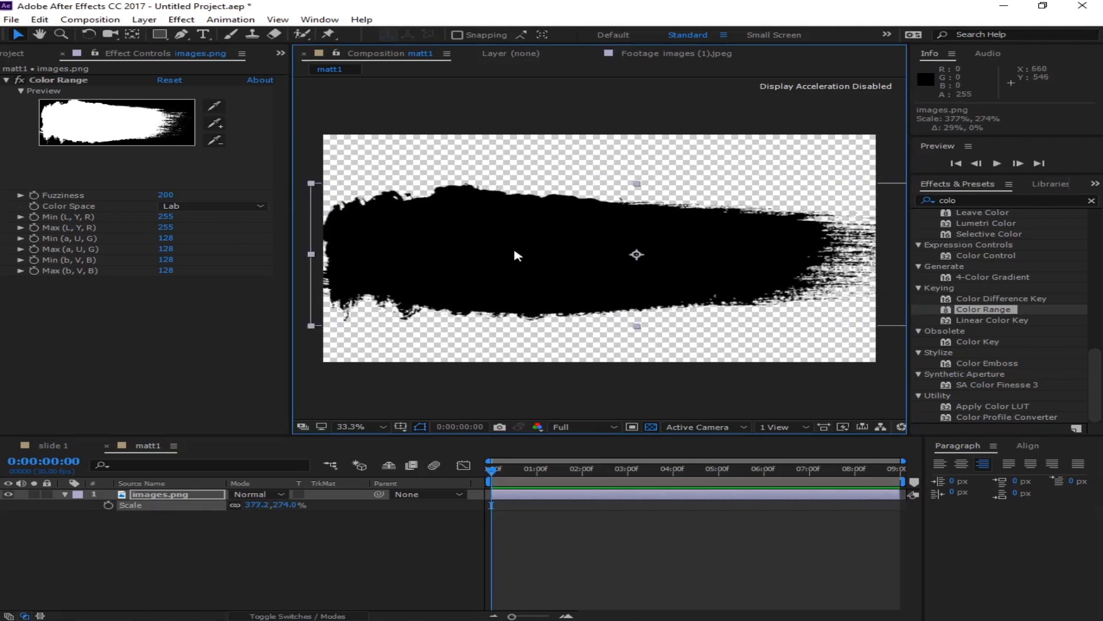
pyautogui.moveTo(517, 254); pyautogui.dragTo(525, 255)
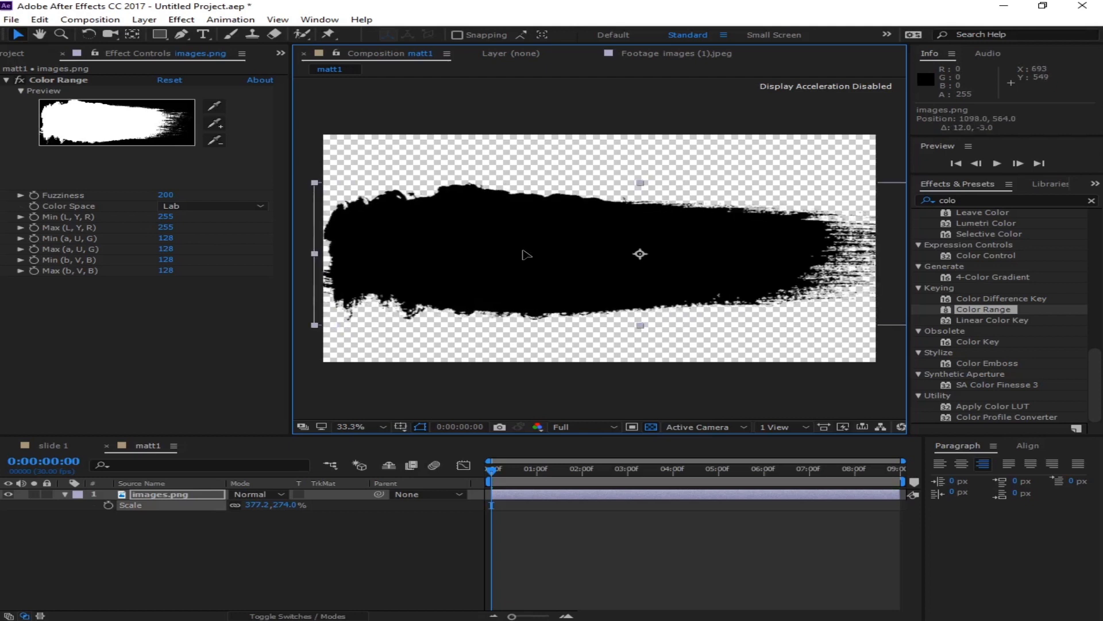
pyautogui.moveTo(284, 505); pyautogui.dragTo(289, 505)
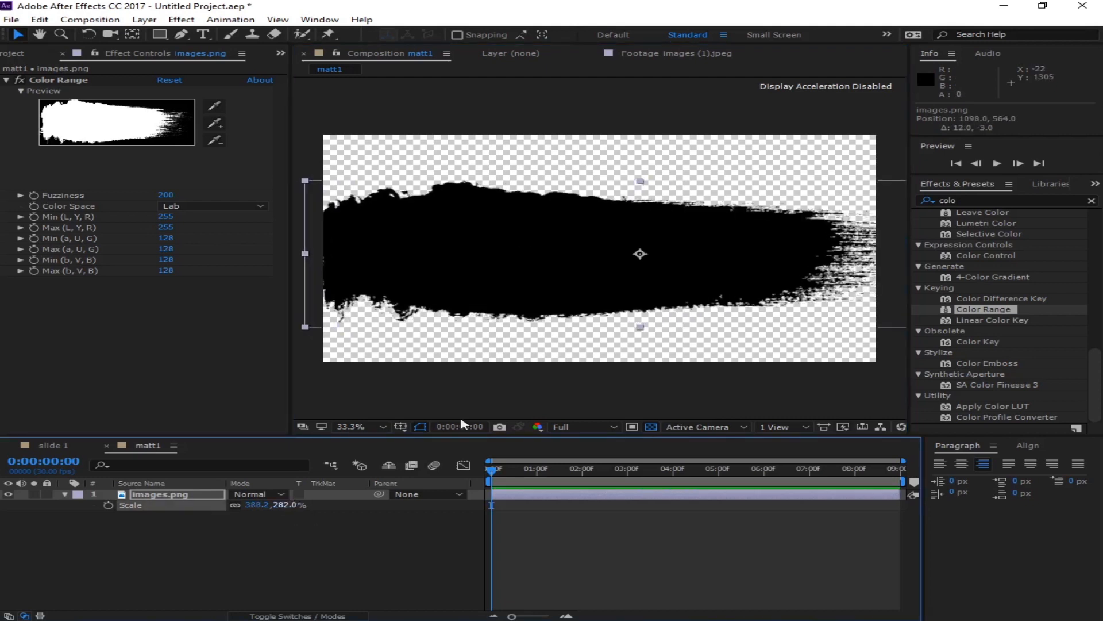
pyautogui.moveTo(585, 270); pyautogui.dragTo(603, 272)
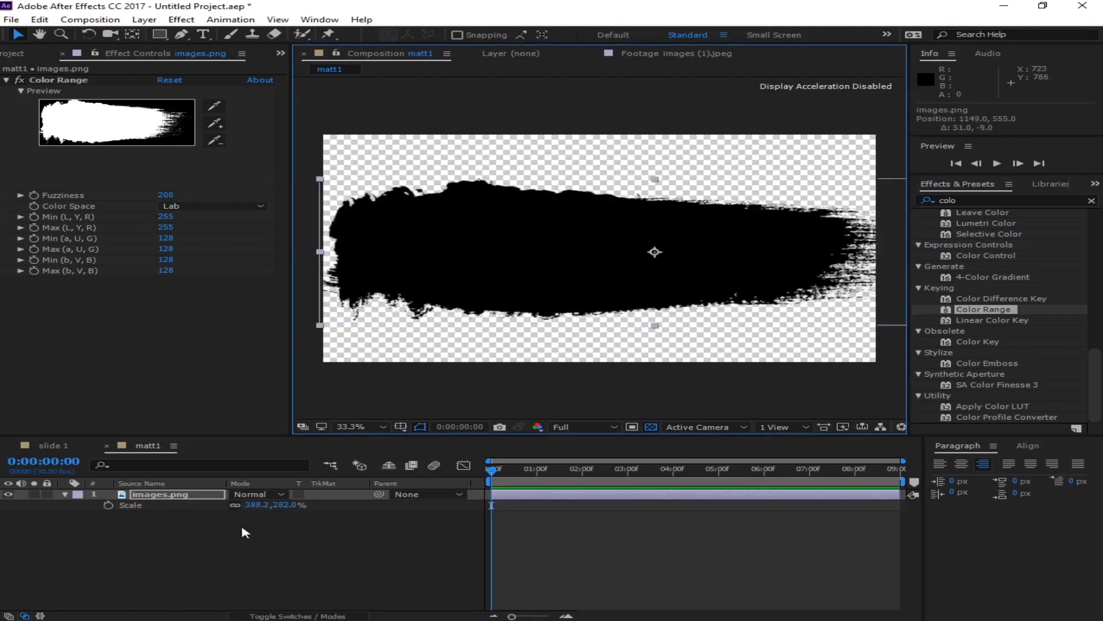
# - Widen the brush-stroke layer to 432.3% horizontally and place it at about 1215, 570 so it spans the frame
pyautogui.moveTo(320, 252); pyautogui.dragTo(247, 271)
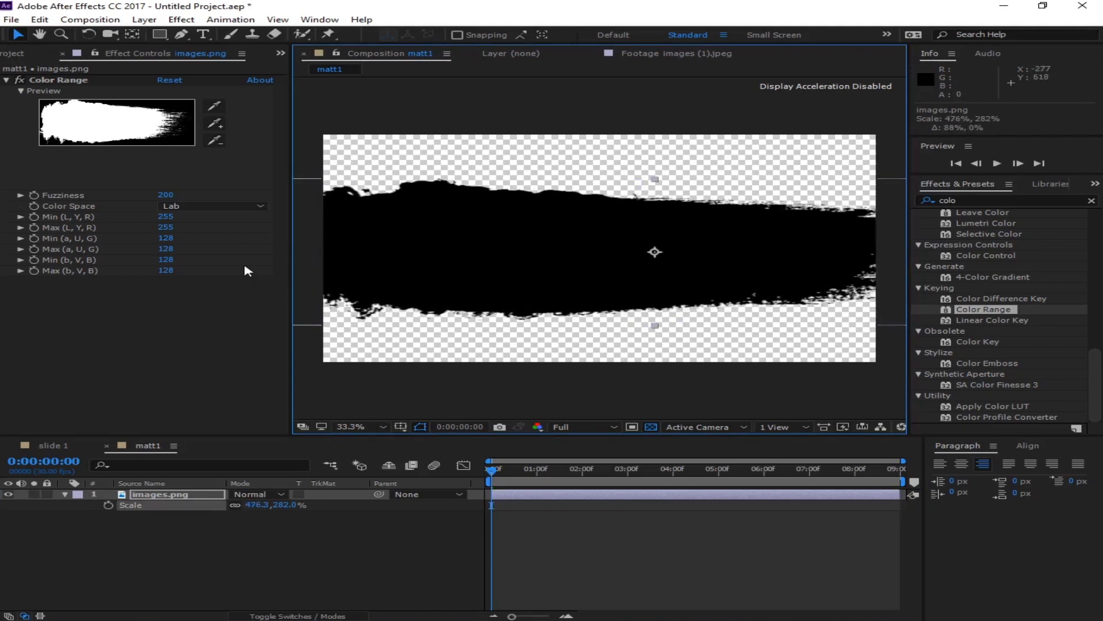
pyautogui.moveTo(466, 271); pyautogui.dragTo(520, 276)
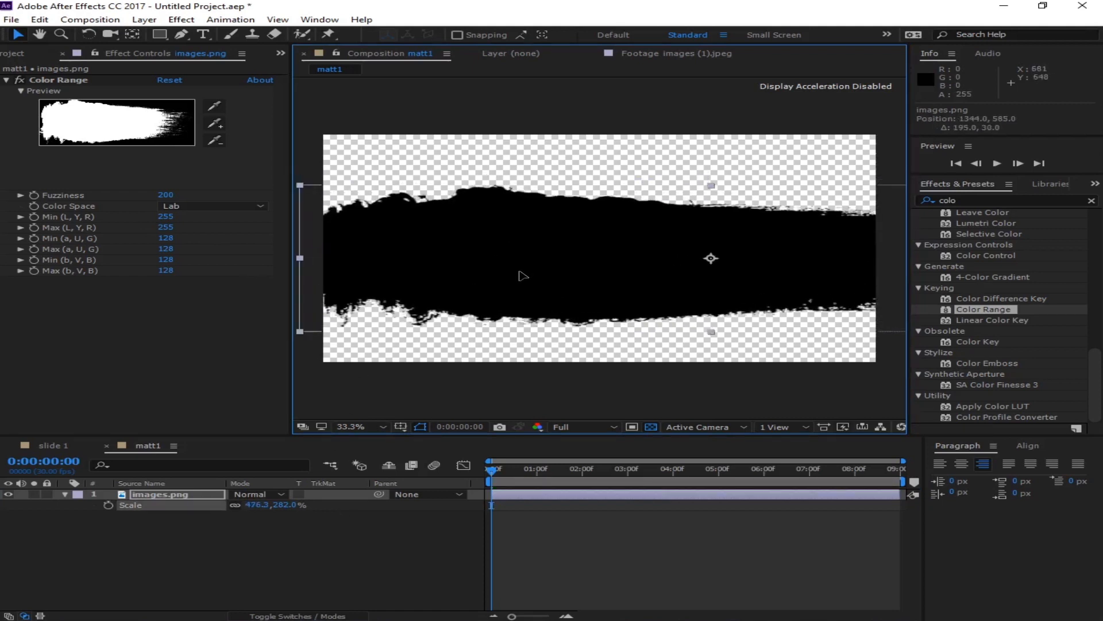
pyautogui.moveTo(299, 258); pyautogui.dragTo(323, 258)
pyautogui.moveTo(559, 254); pyautogui.dragTo(541, 253)
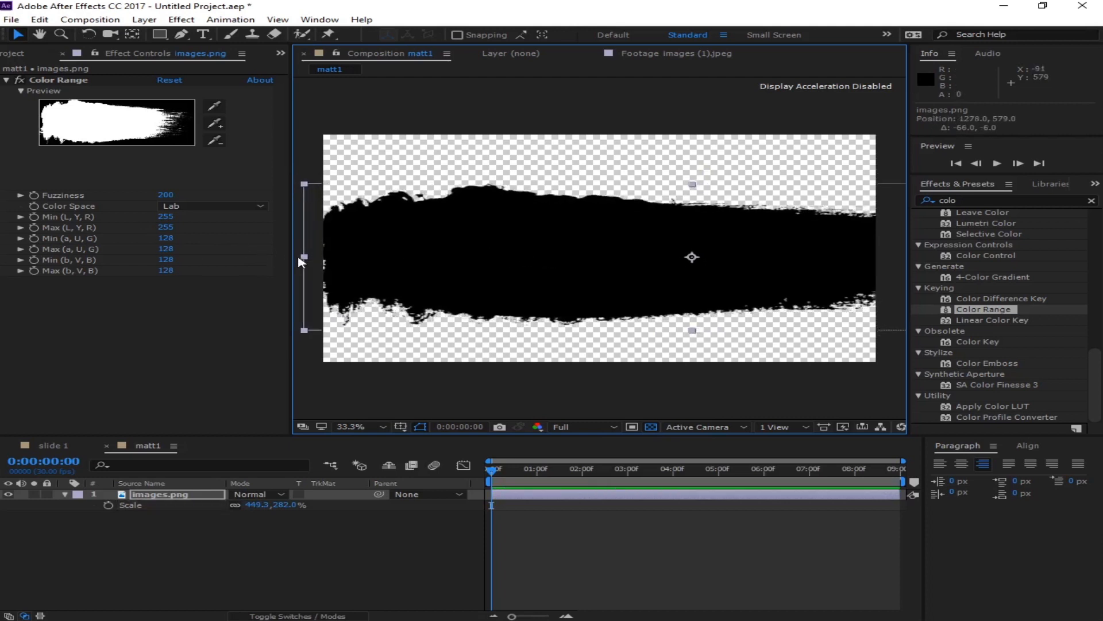
pyautogui.moveTo(306, 255); pyautogui.dragTo(319, 259)
pyautogui.moveTo(446, 261)
pyautogui.mouseDown()
pyautogui.moveTo(426, 267)
pyautogui.moveTo(432, 259)
pyautogui.mouseUp()
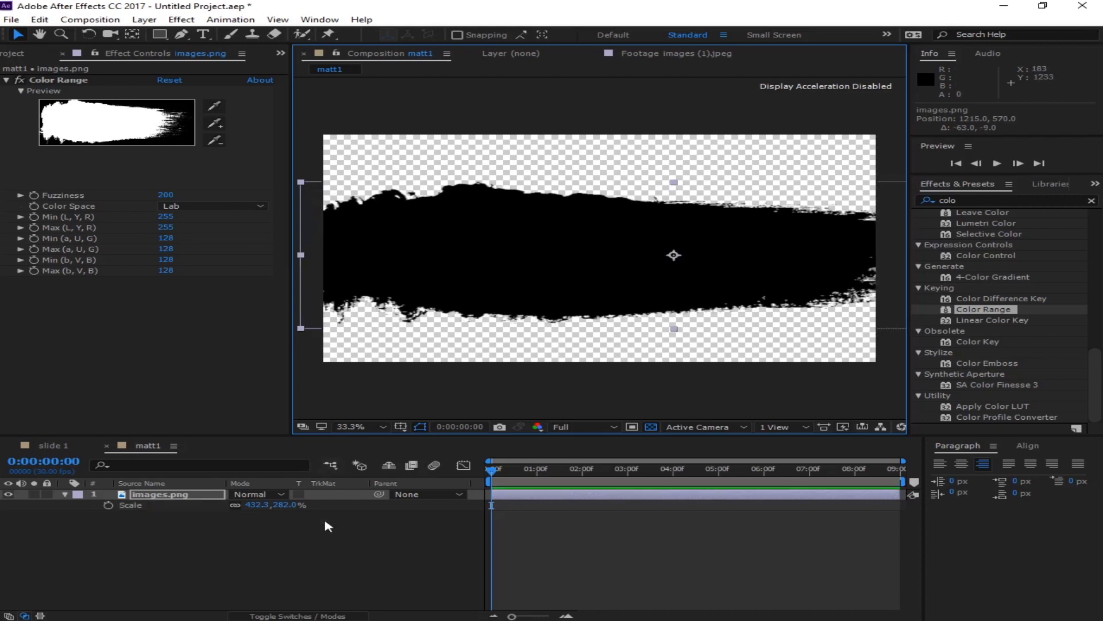
# - Find the Linear Wipe transition effect and apply it to the images.png layer beneath Color Range
pyautogui.click(552, 487)
pyautogui.click(157, 494)
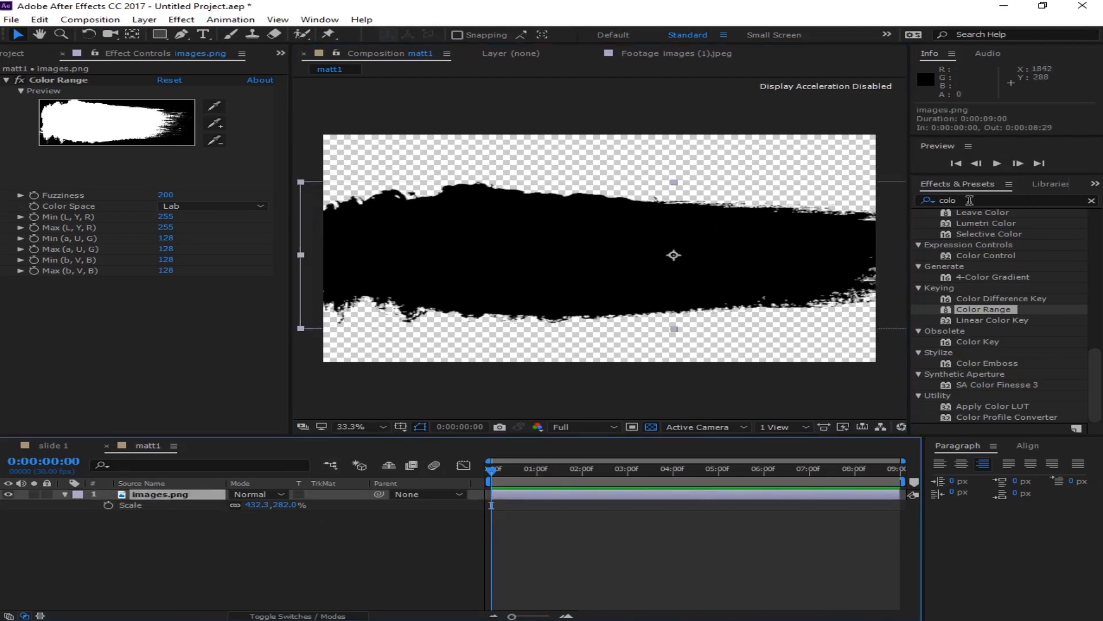
pyautogui.click(970, 200)
pyautogui.write('l')
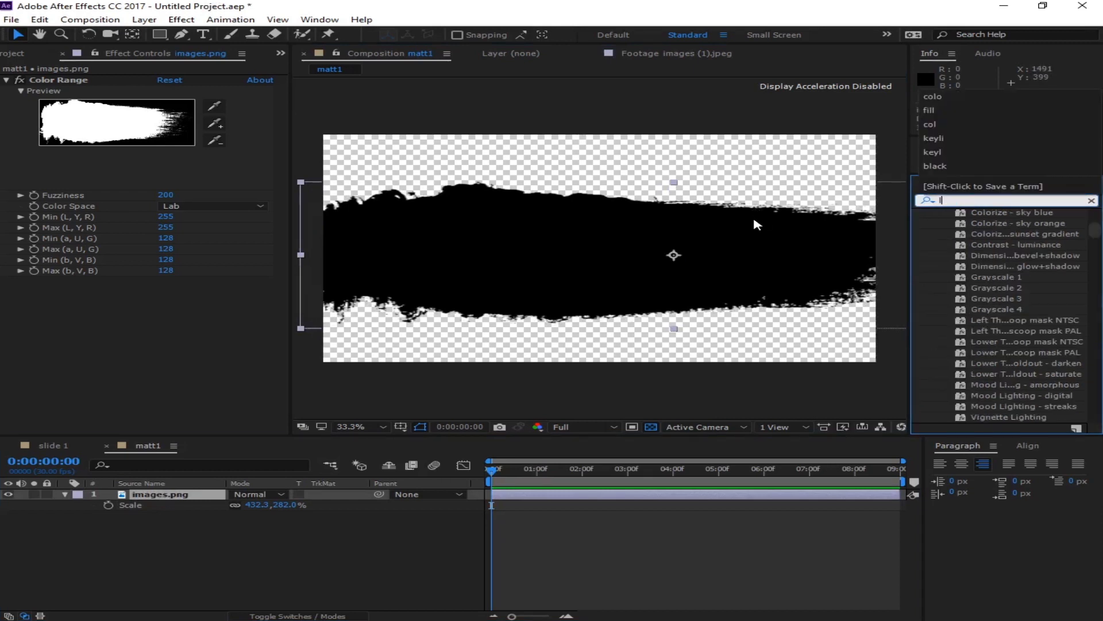
pyautogui.write('inear')
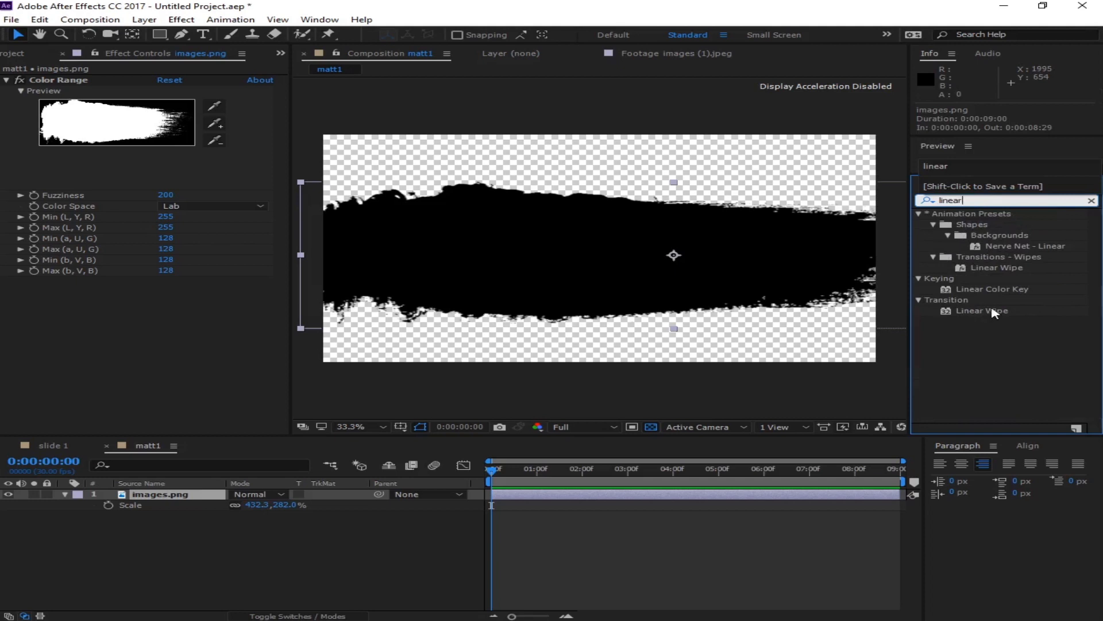
pyautogui.moveTo(995, 312); pyautogui.dragTo(90, 272)
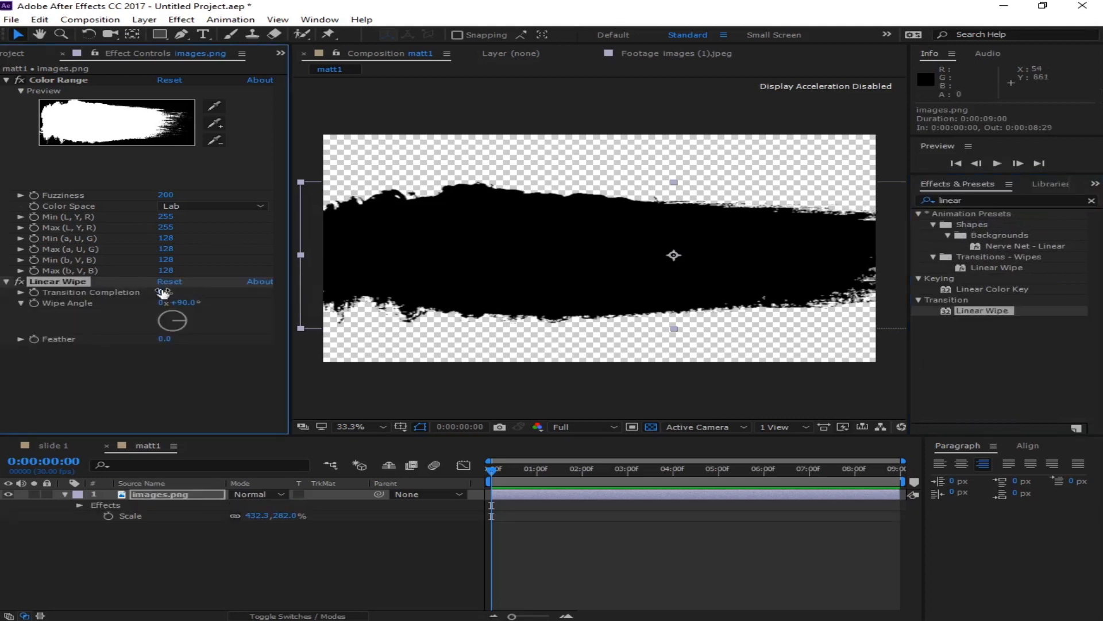
# - Keyframe Linear Wipe Transition Completion on images.png at 100% on frame 10 and 0% on frame 0
pyautogui.moveTo(162, 290); pyautogui.dragTo(257, 289)
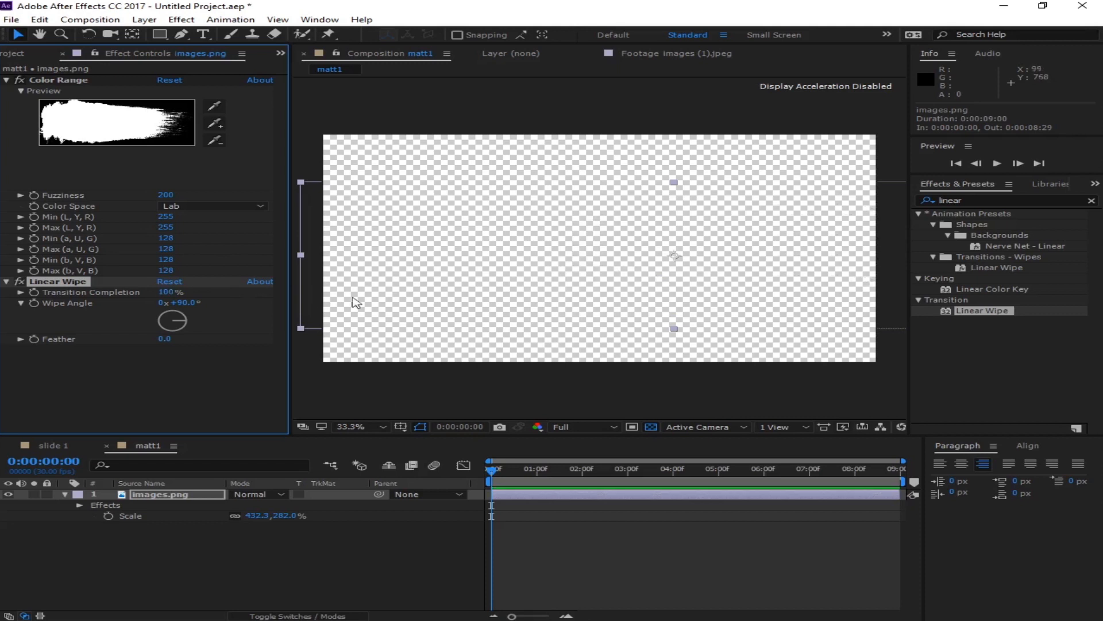
pyautogui.moveTo(906, 461); pyautogui.dragTo(584, 480)
pyautogui.click(582, 471)
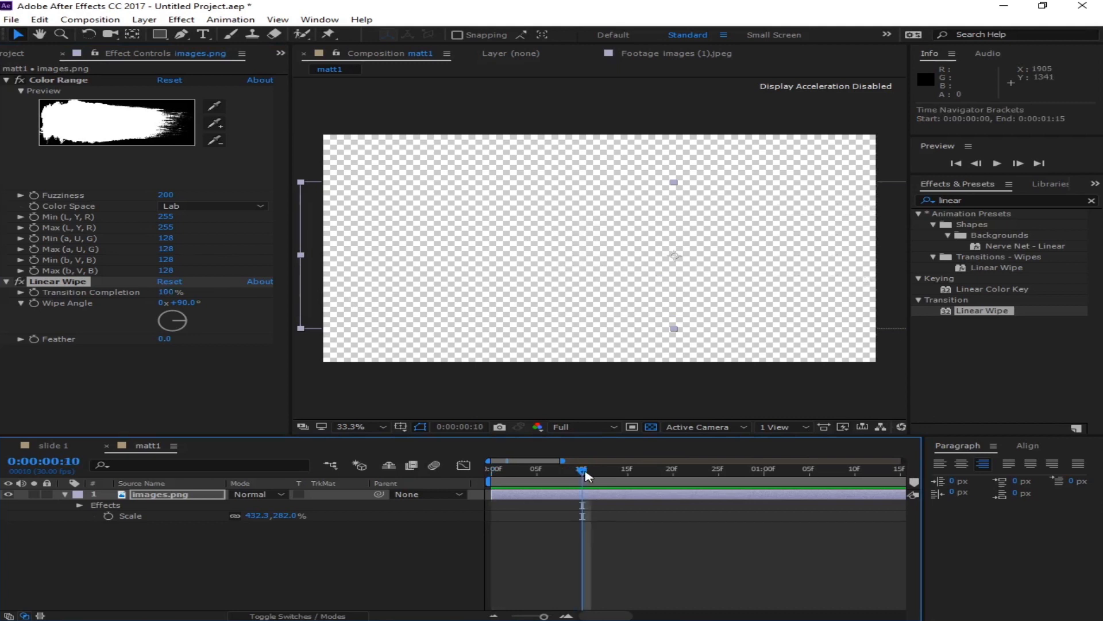
pyautogui.click(33, 292)
pyautogui.moveTo(585, 473); pyautogui.dragTo(332, 495)
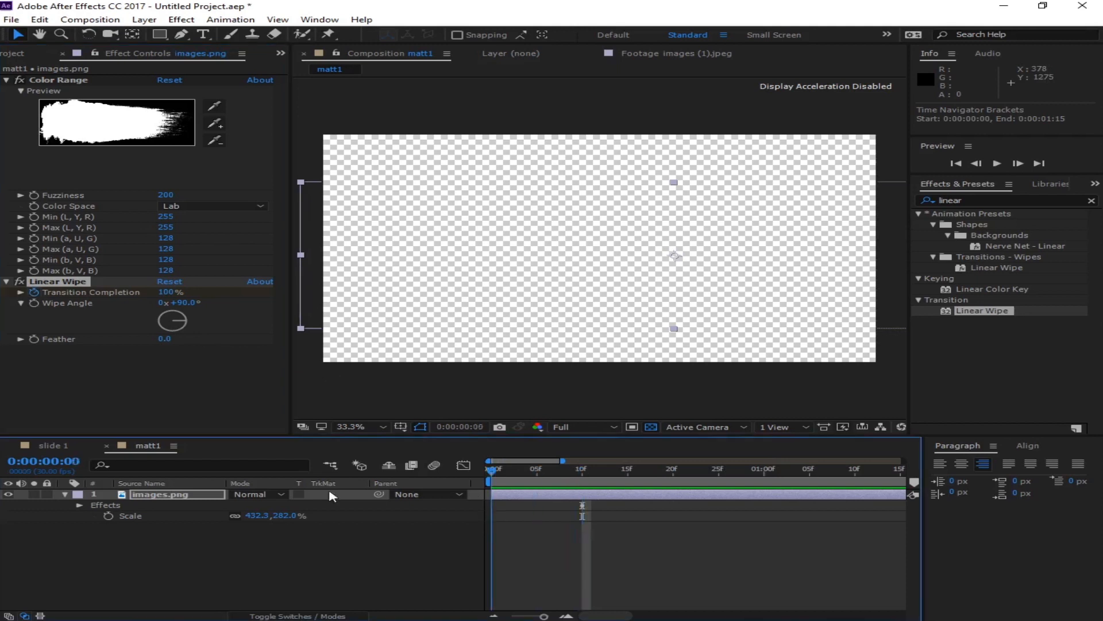
pyautogui.moveTo(169, 294); pyautogui.dragTo(114, 293)
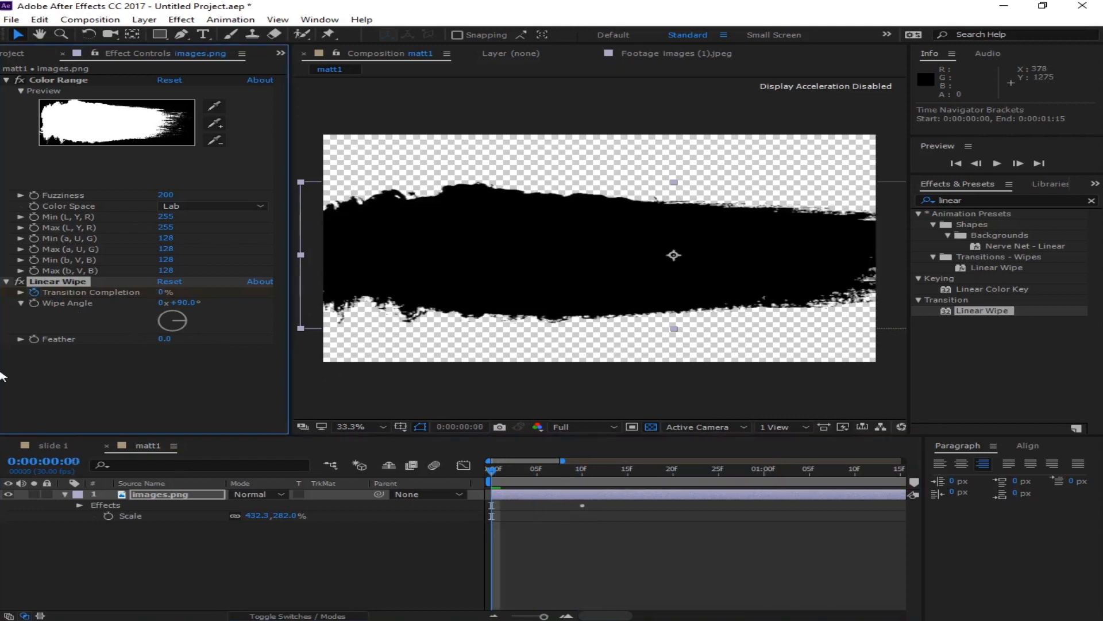
# - Set the Linear Wipe Feather to 100 and apply Easy Ease to both Transition Completion keyframes
pyautogui.click(528, 470)
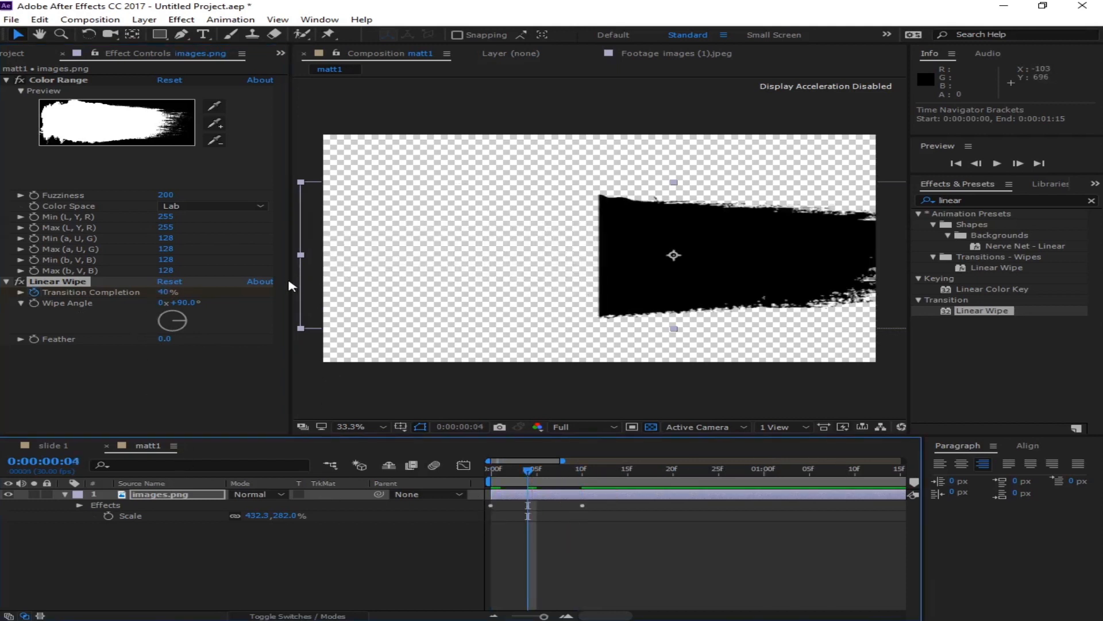
pyautogui.moveTo(165, 339); pyautogui.dragTo(265, 351)
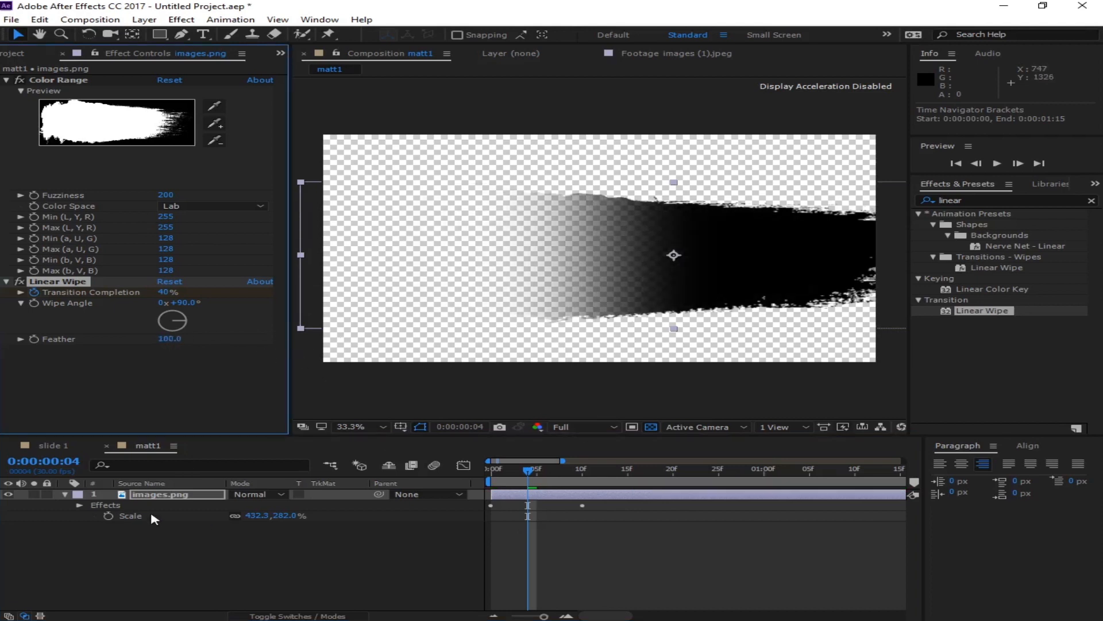
pyautogui.click(161, 497)
pyautogui.press('u')
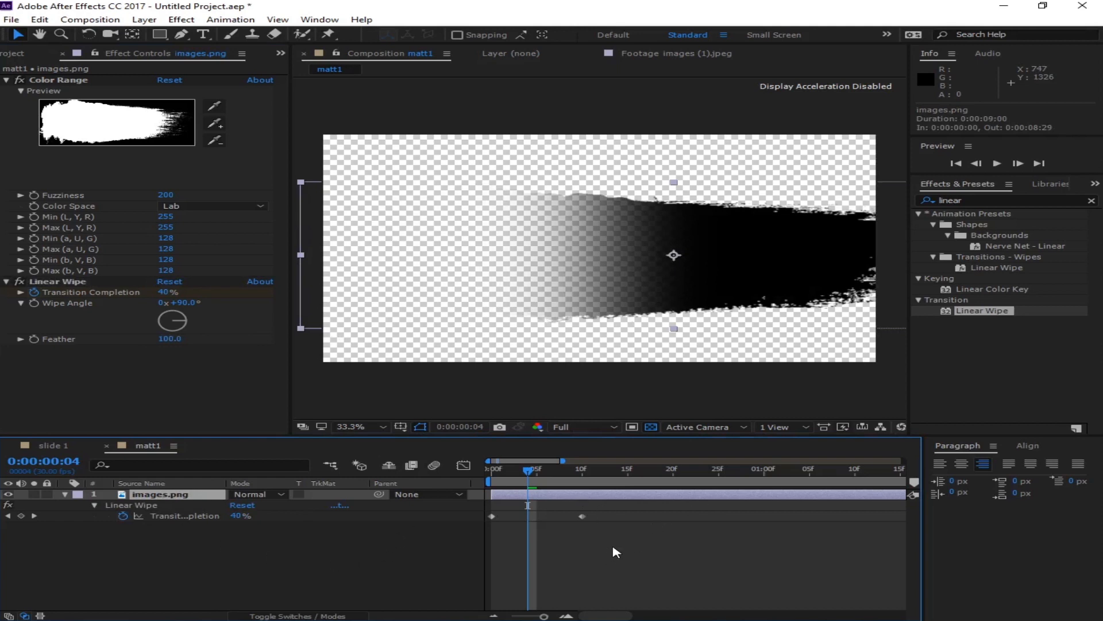
pyautogui.moveTo(616, 551); pyautogui.dragTo(339, 490)
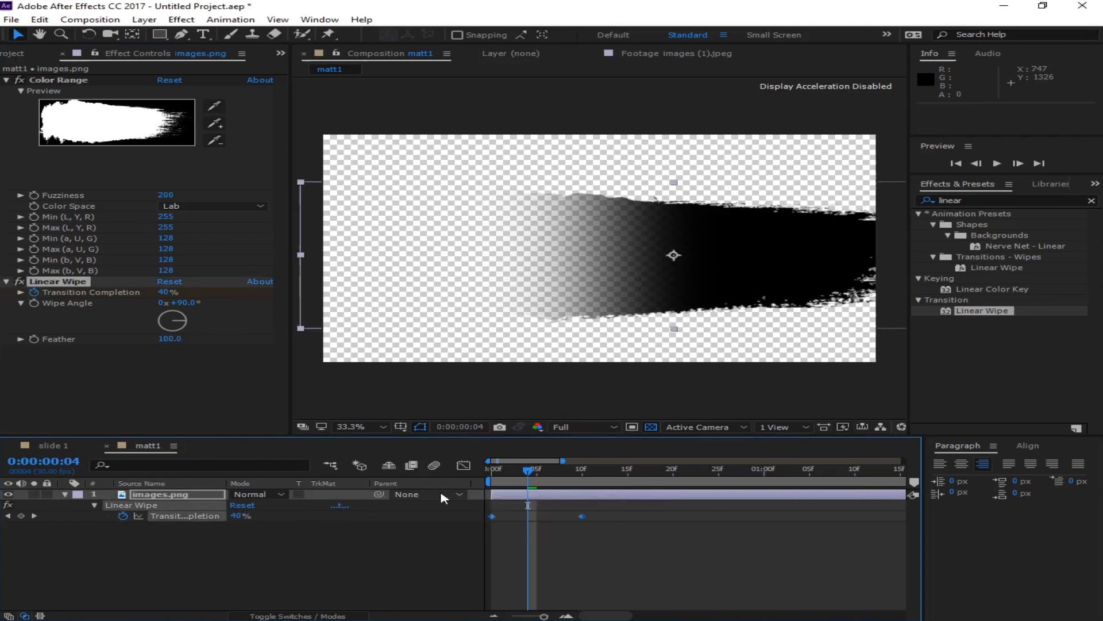
pyautogui.rightClick(584, 517)
pyautogui.moveTo(672, 509)
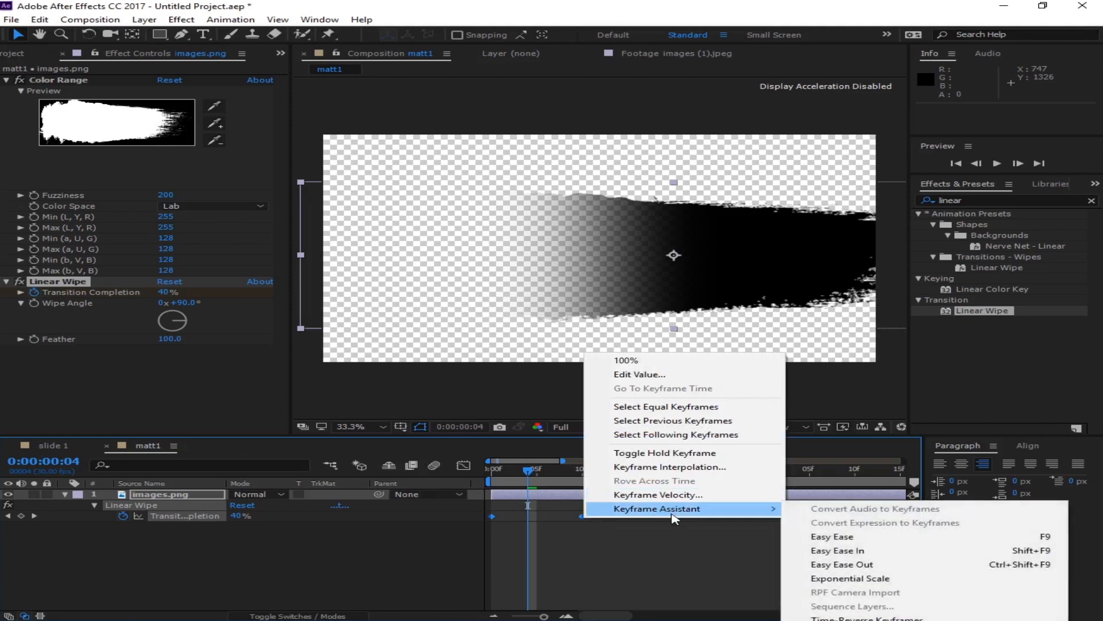
pyautogui.click(919, 536)
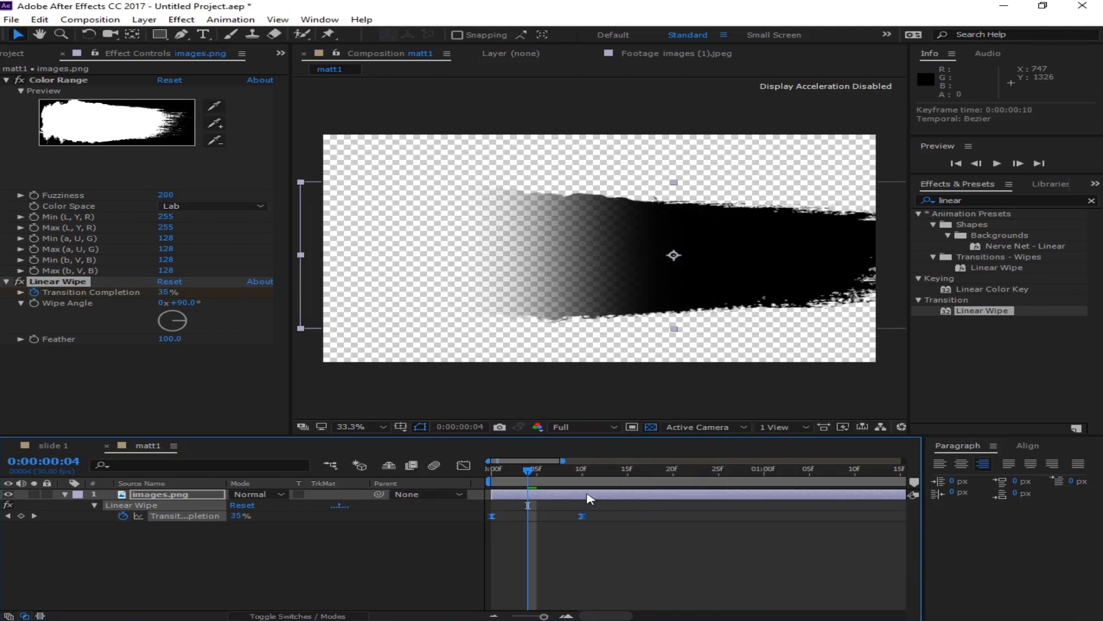
# - Show the animated properties of images.png and preview the eased wipe from the first frame
pyautogui.click(66, 495)
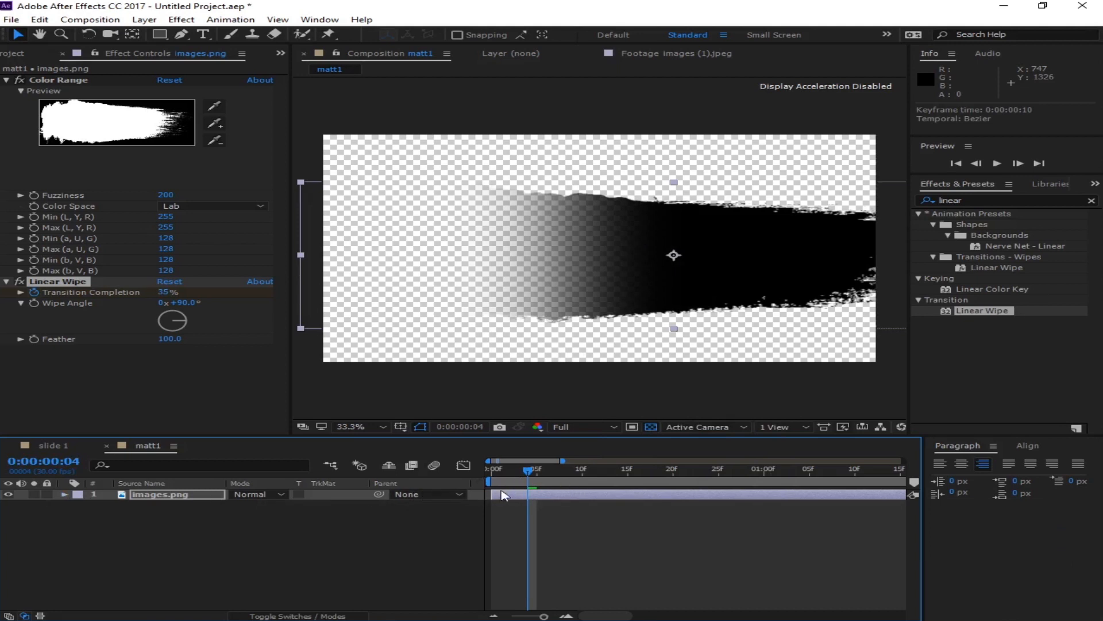
pyautogui.press('u')
pyautogui.moveTo(529, 471)
pyautogui.mouseDown()
pyautogui.moveTo(492, 470)
pyautogui.moveTo(492, 487)
pyautogui.moveTo(470, 492)
pyautogui.mouseUp()
pyautogui.press('space')
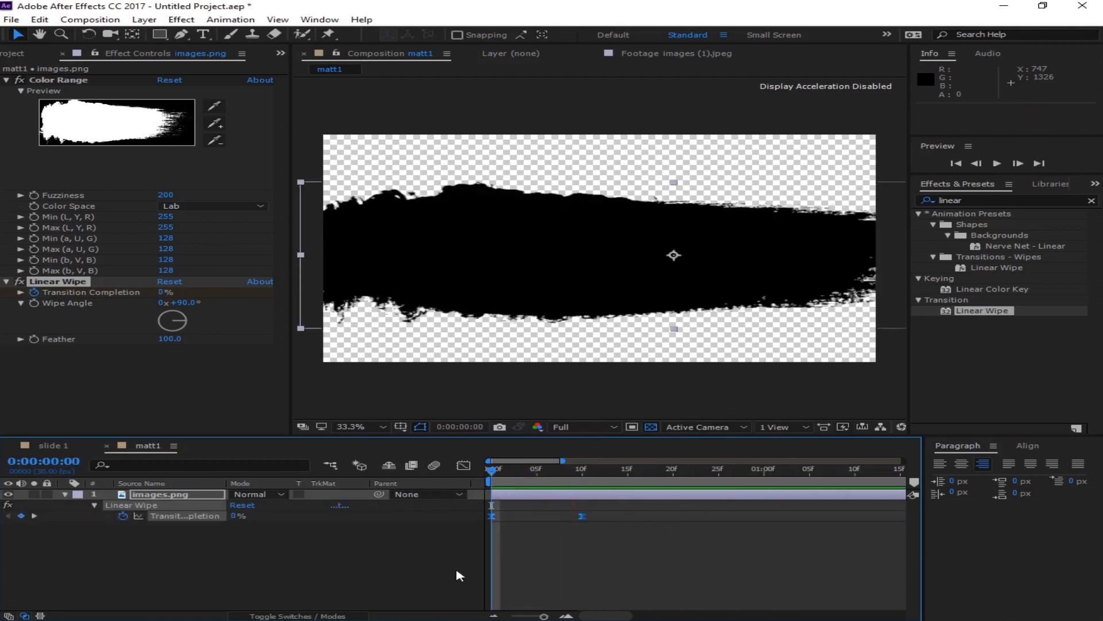
# - Time-reverse the two Transition Completion keyframes so the wipe reveals the brush stroke
pyautogui.click(251, 545)
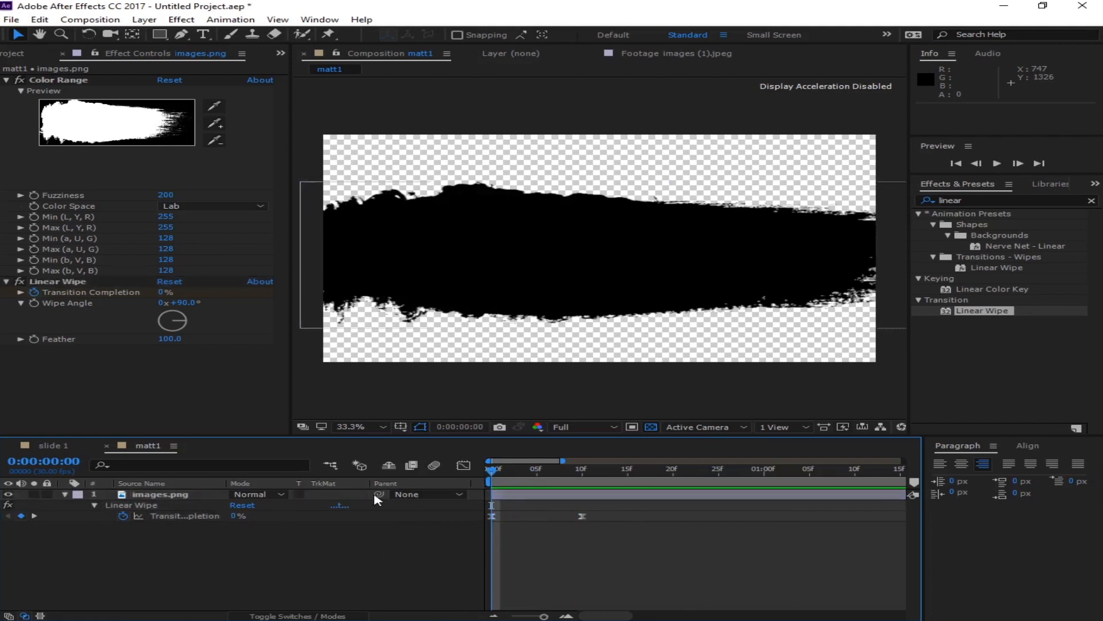
pyautogui.moveTo(624, 539); pyautogui.dragTo(486, 513)
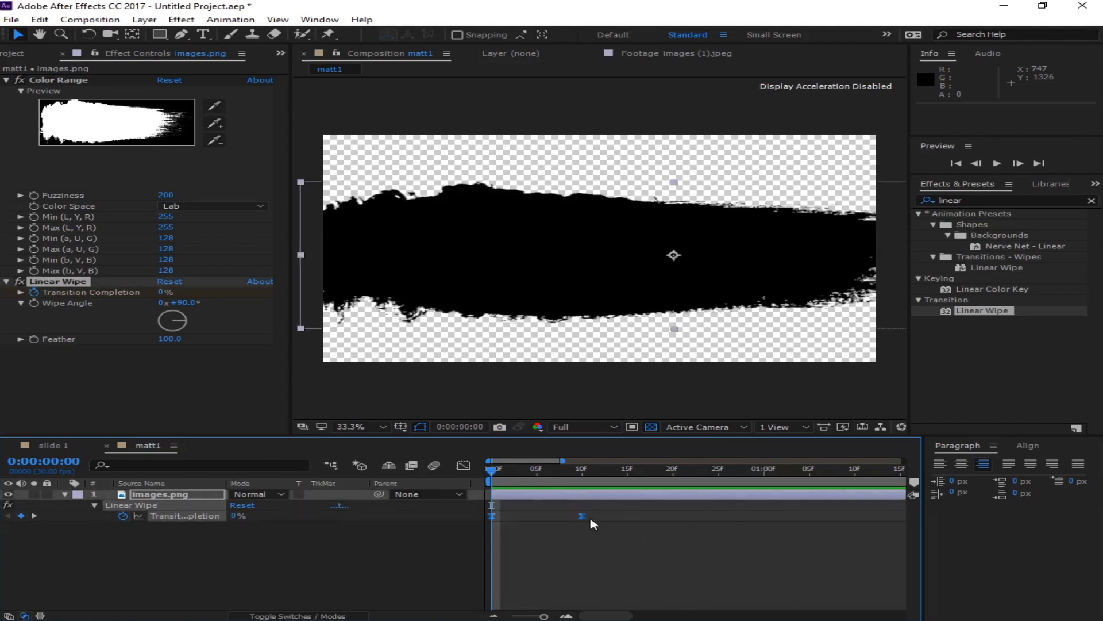
pyautogui.rightClick(583, 518)
pyautogui.moveTo(679, 508)
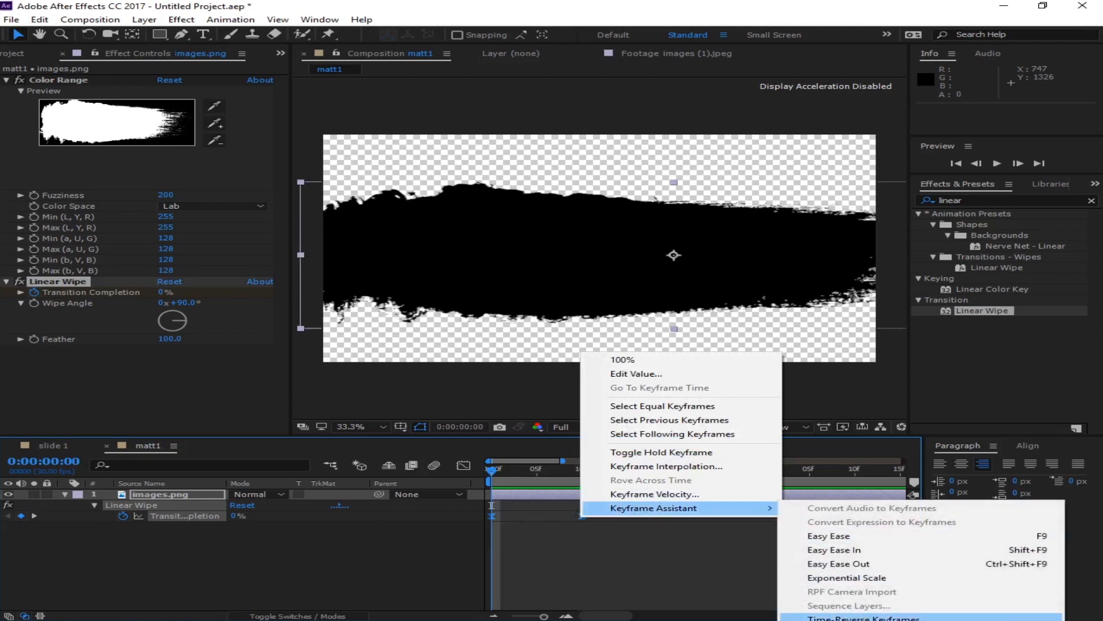
pyautogui.click(862, 539)
pyautogui.click(425, 561)
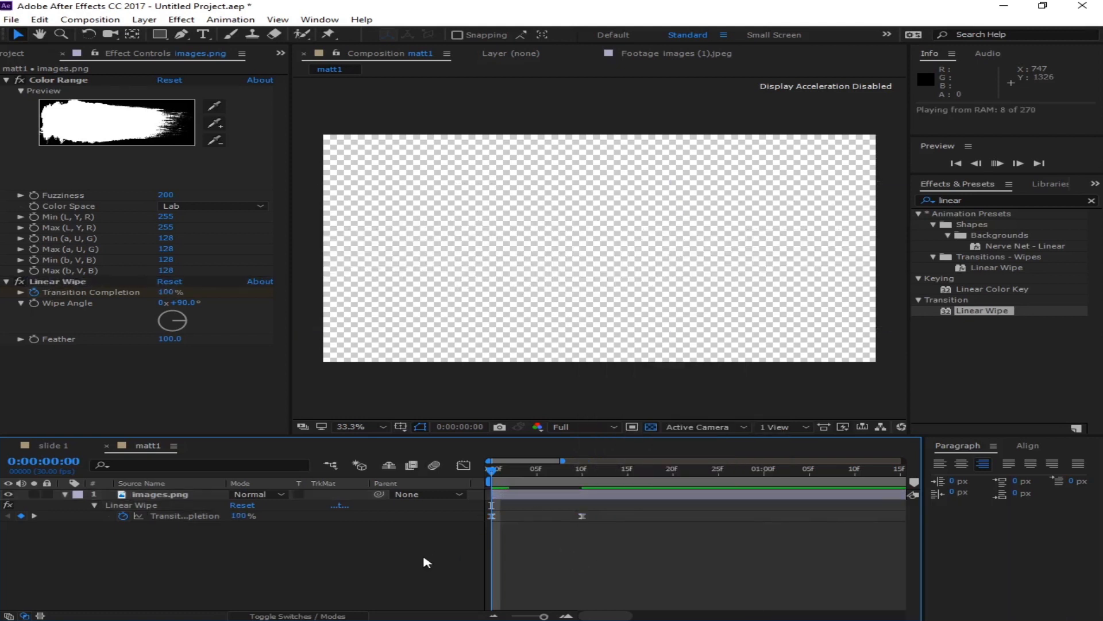
# - Preview the reversed brush-stroke wipe from the start of matt1
pyautogui.press('space')
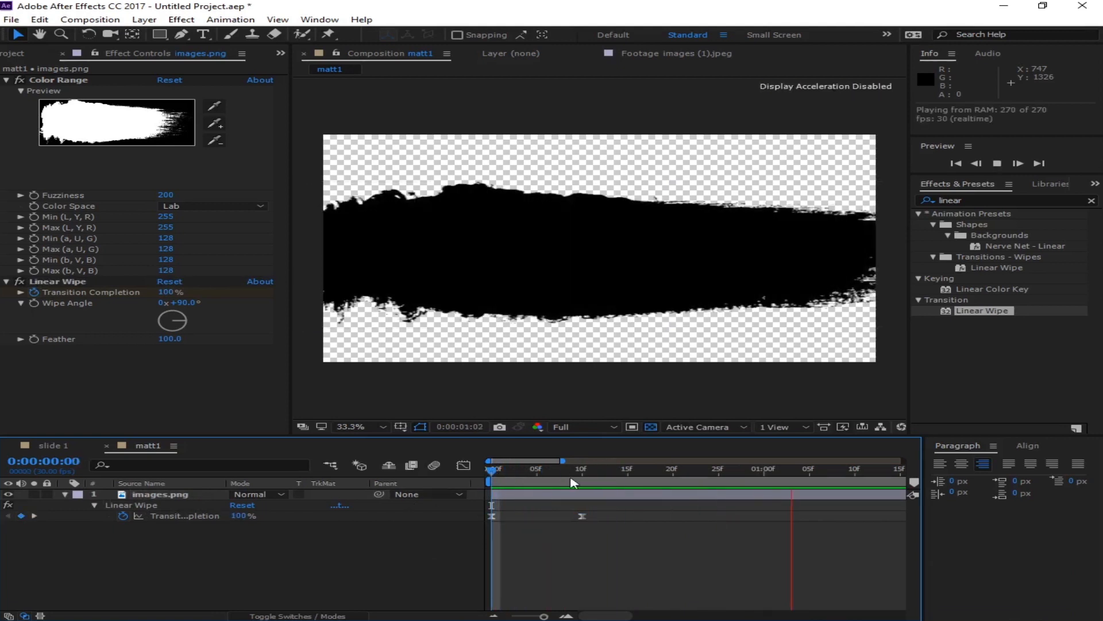
pyautogui.moveTo(550, 495); pyautogui.dragTo(477, 474)
pyautogui.hotkey('ctrl', 'z')
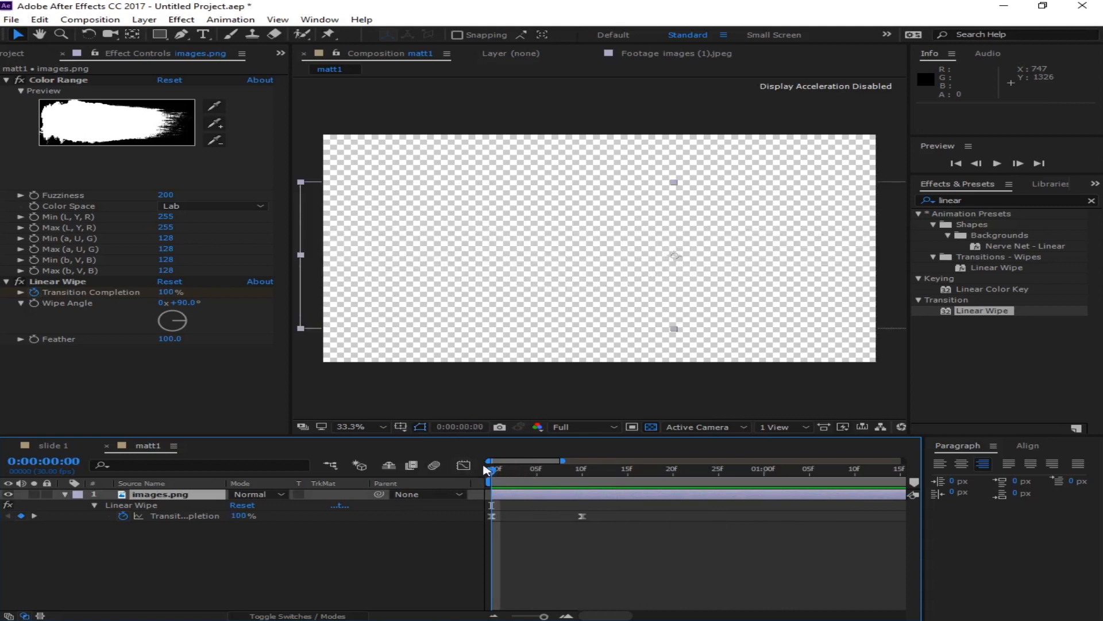
pyautogui.press('space')
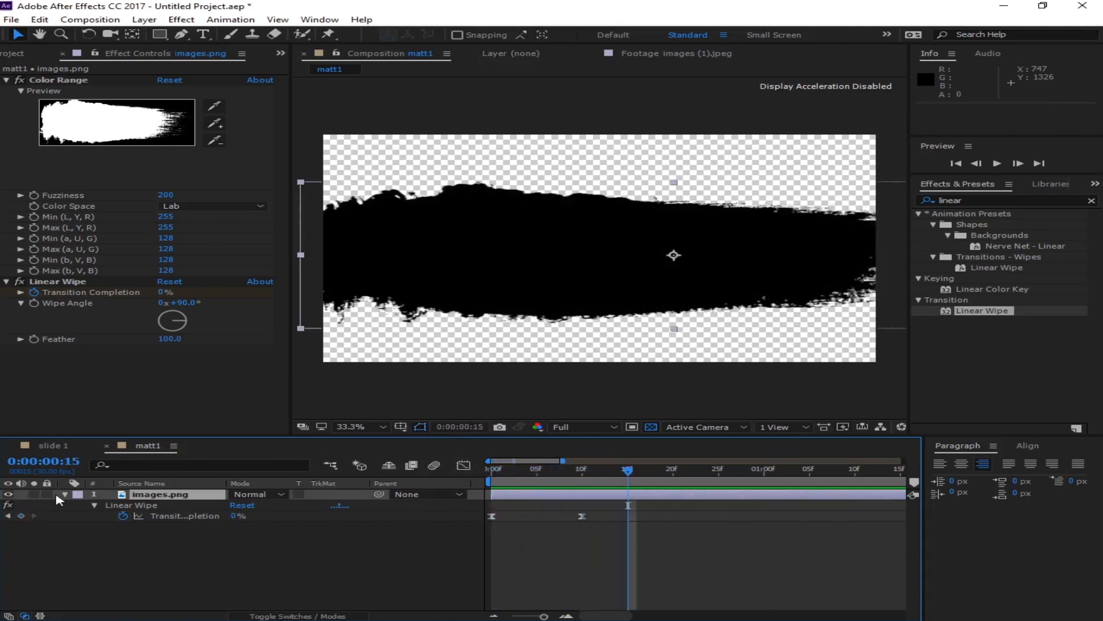
# - Collapse the images.png layer's properties, duplicate the layer, and select the lower of the two copies
pyautogui.click(57, 495)
pyautogui.click(65, 494)
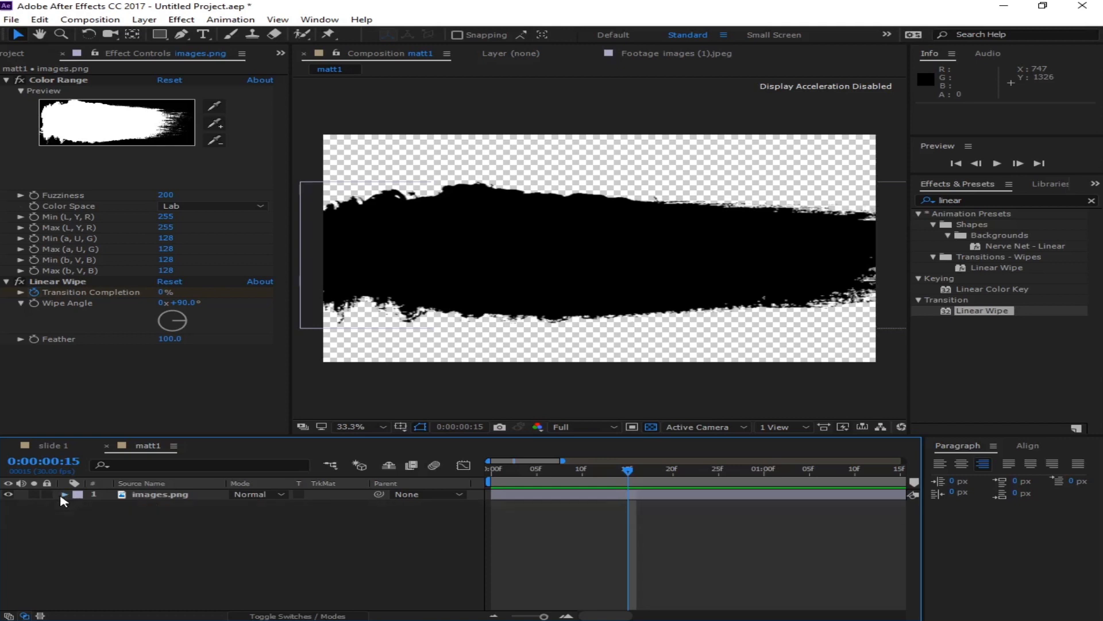
pyautogui.click(192, 498)
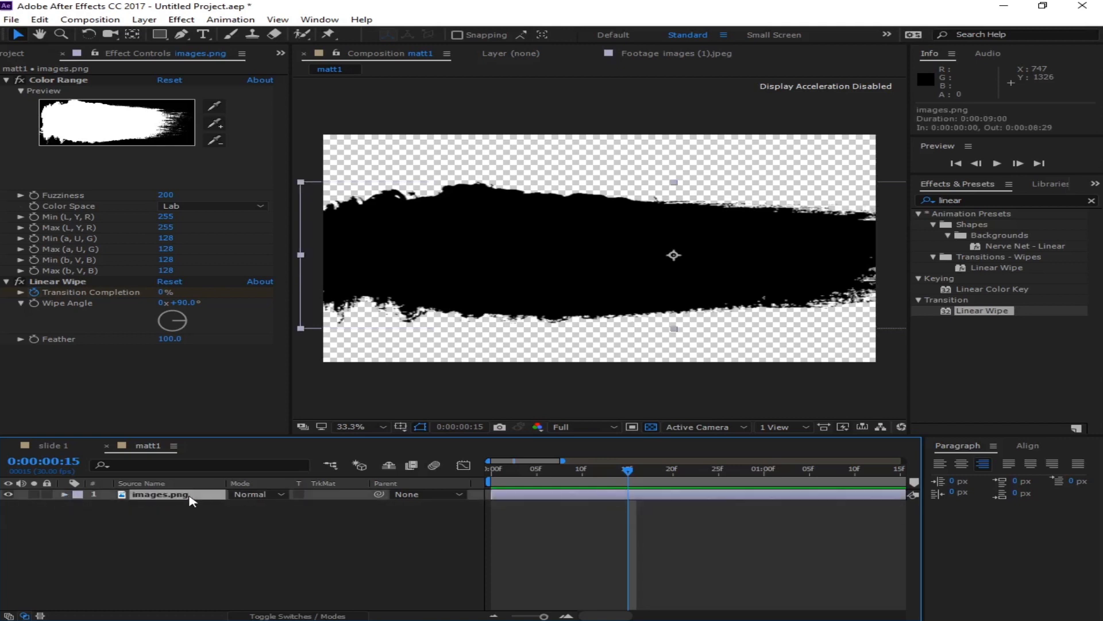
pyautogui.hotkey('ctrl', 'd')
pyautogui.click(169, 507)
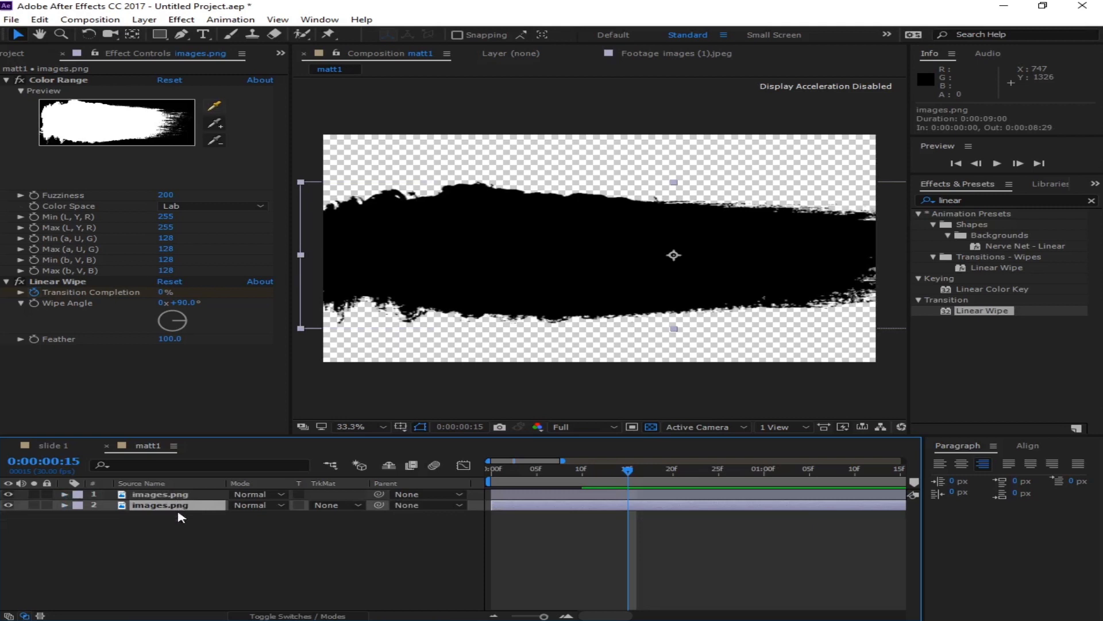
# - Position the lower images.png copy along the frame's bottom edge with its rotation set to 180°
pyautogui.moveTo(621, 255); pyautogui.dragTo(623, 343)
pyautogui.press('r')
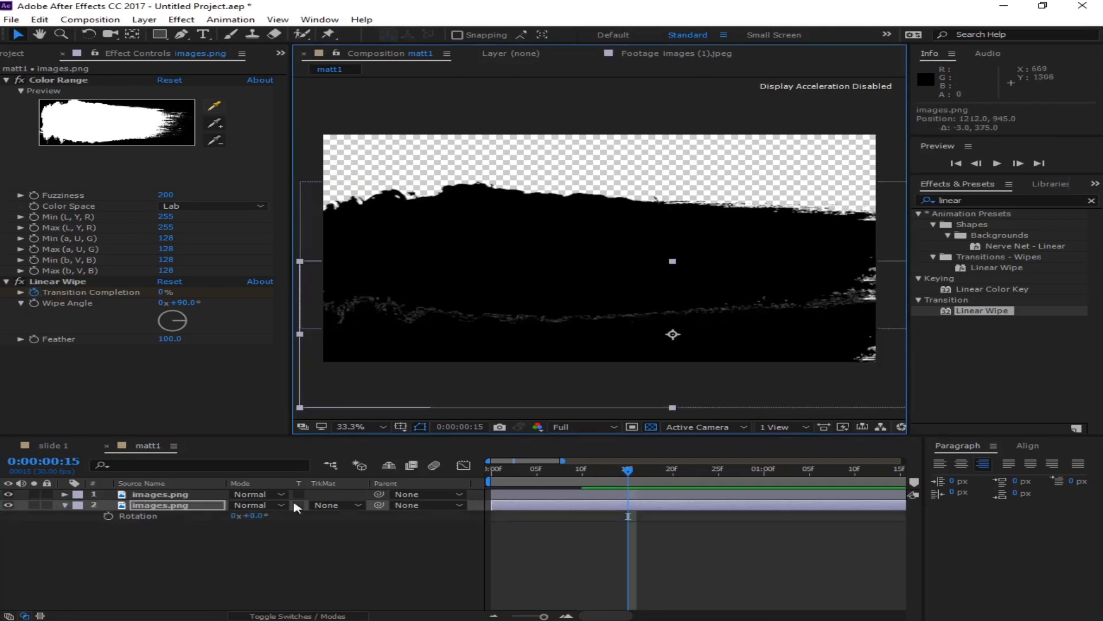
pyautogui.moveTo(252, 516); pyautogui.dragTo(158, 568)
pyautogui.click(253, 516)
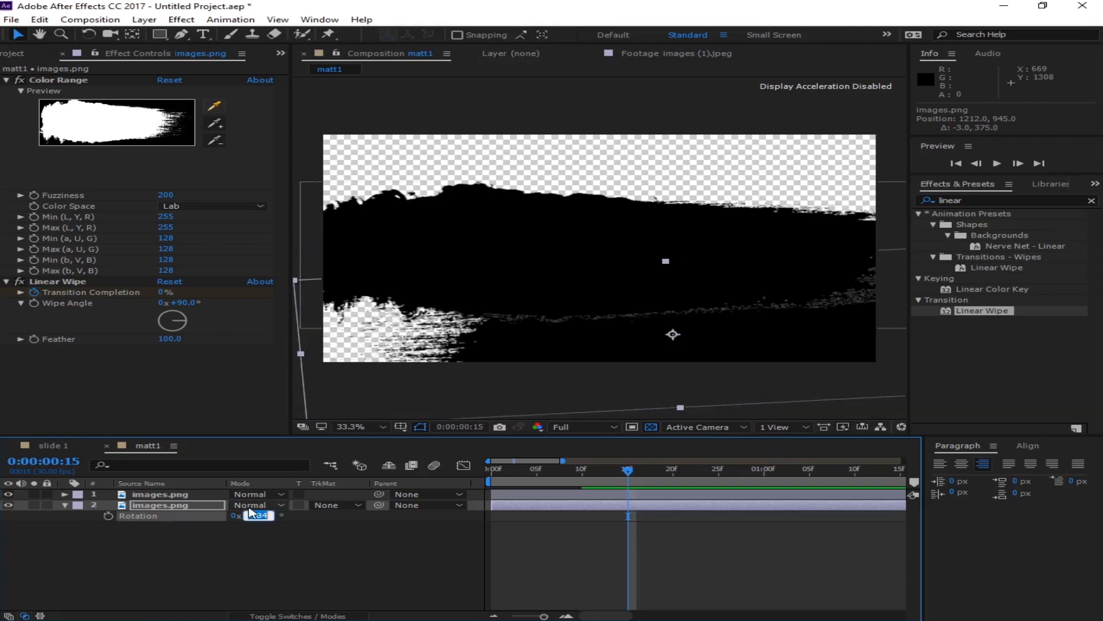
pyautogui.write('180')
pyautogui.press('Return')
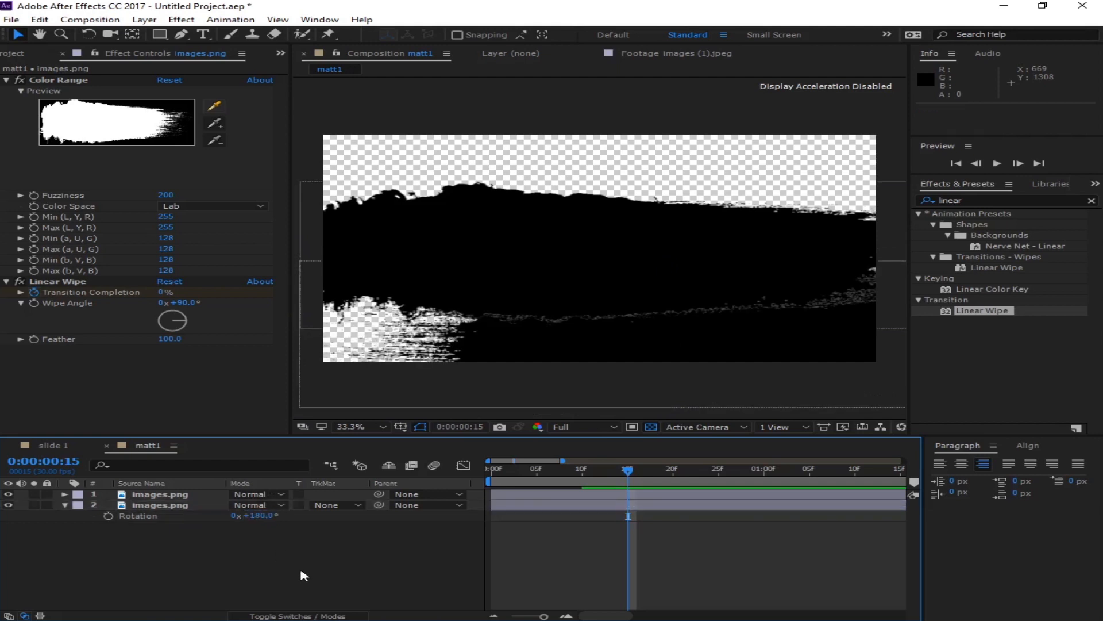
pyautogui.moveTo(705, 365); pyautogui.dragTo(620, 363)
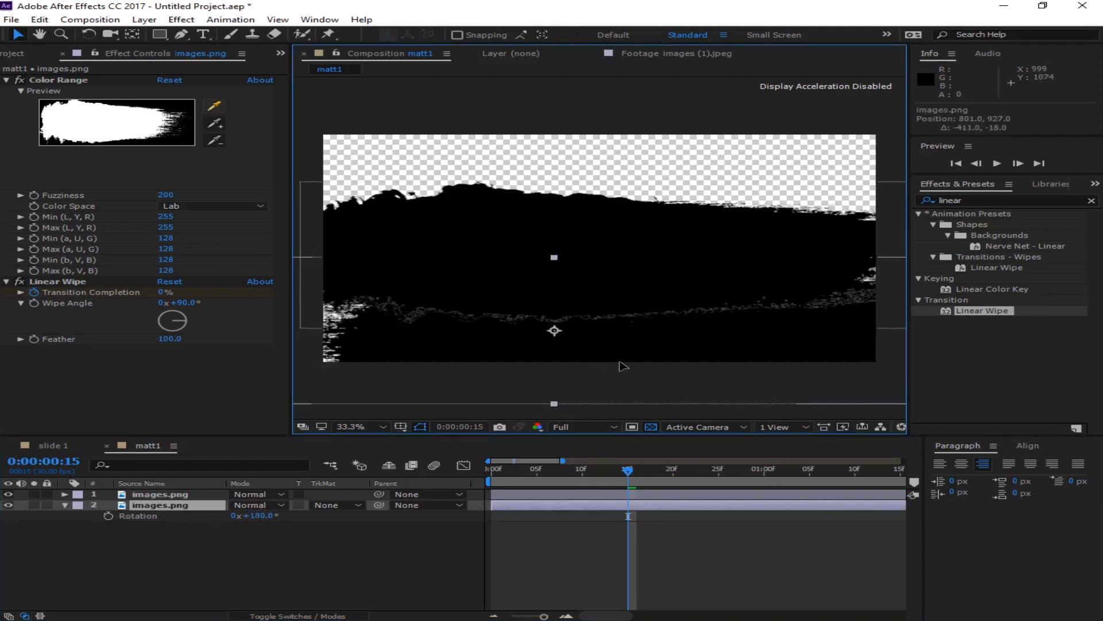
pyautogui.click(377, 604)
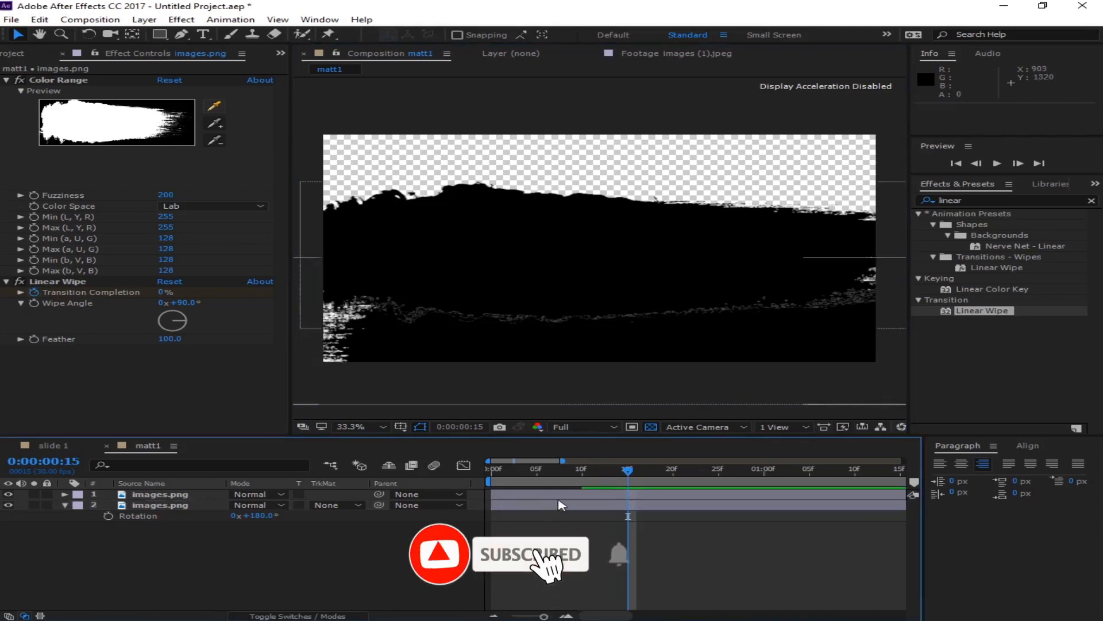
# - Shift the rotated stroke's layer to start at 0:00:00:05 and preview the staggered wipes
pyautogui.click(554, 504)
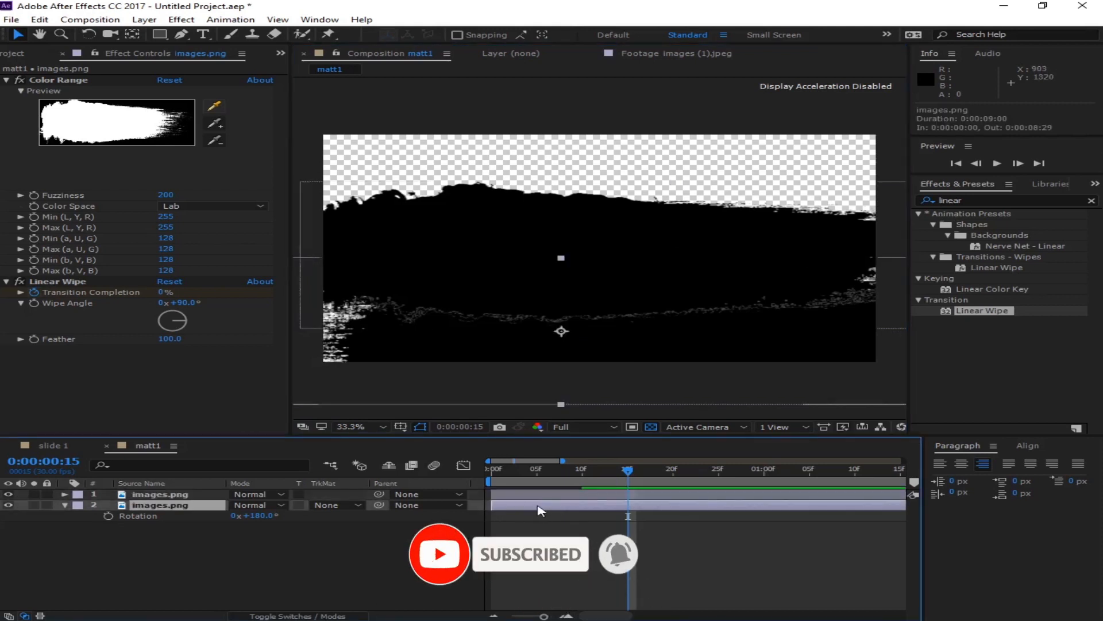
pyautogui.moveTo(540, 511); pyautogui.dragTo(585, 511)
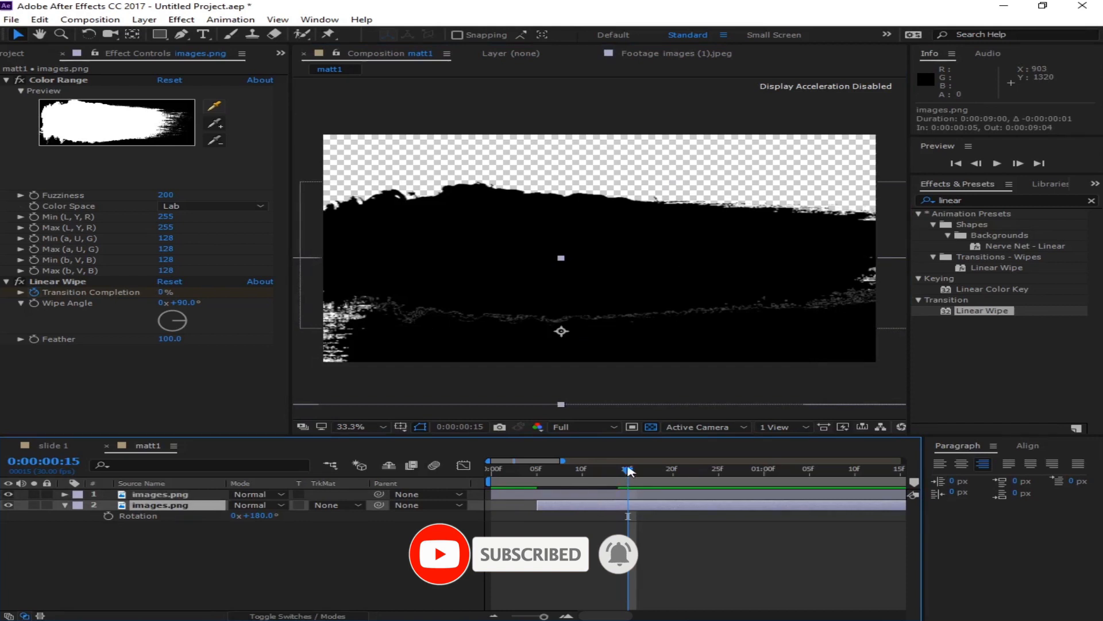
pyautogui.press('space')
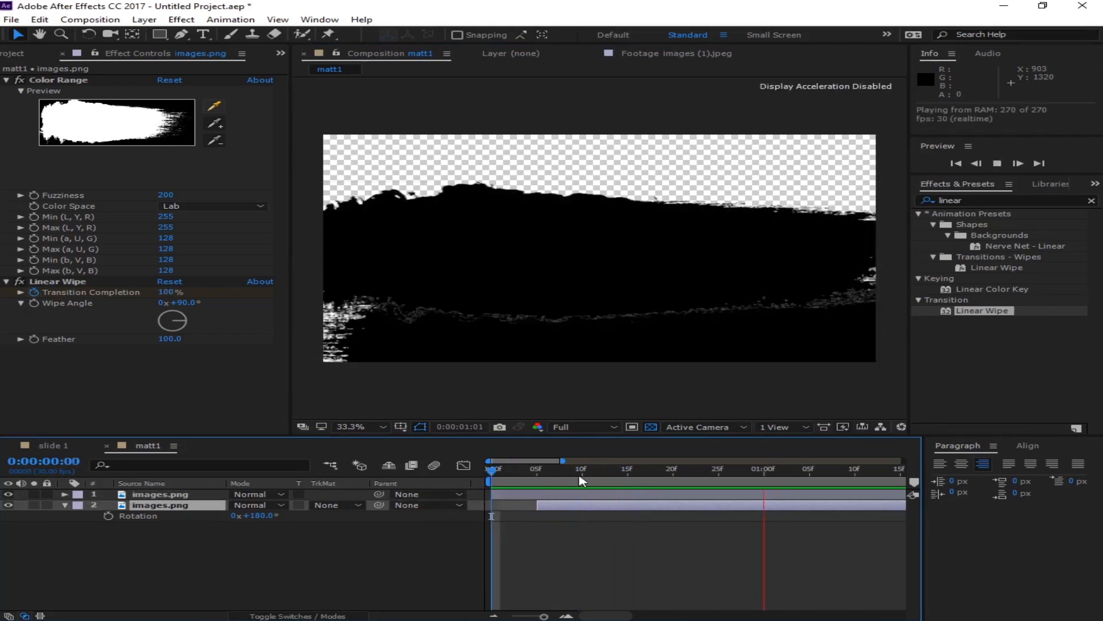
pyautogui.press('space')
# - At frame 17, duplicate the rotated stroke and position the copy along the frame's top edge with rotation set to 0°
pyautogui.moveTo(471, 486); pyautogui.dragTo(646, 484)
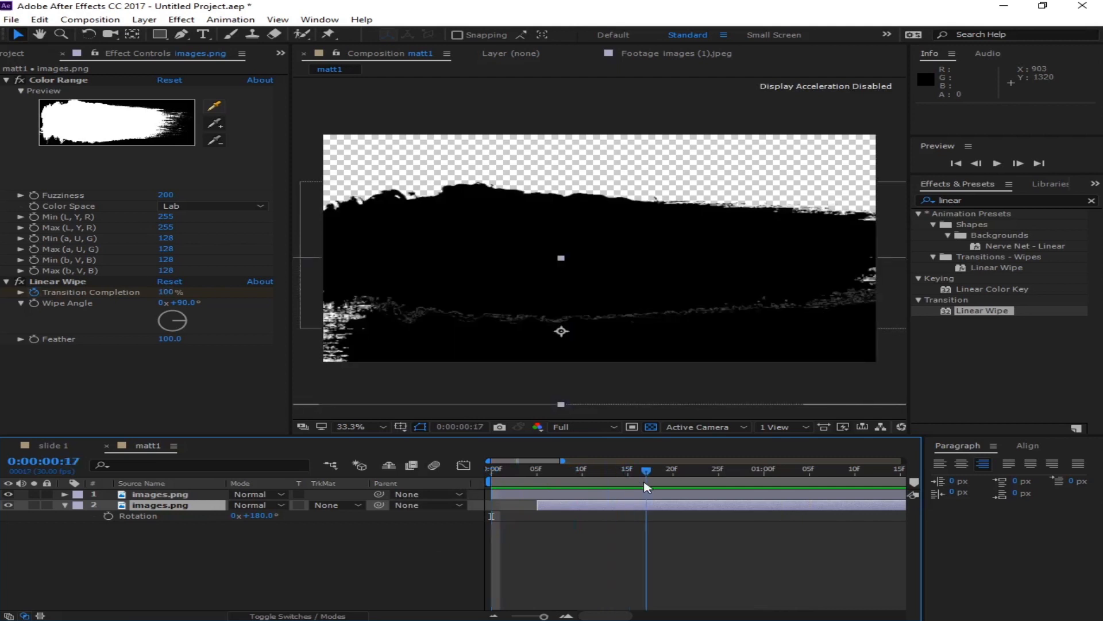
pyautogui.hotkey('ctrl', 'd')
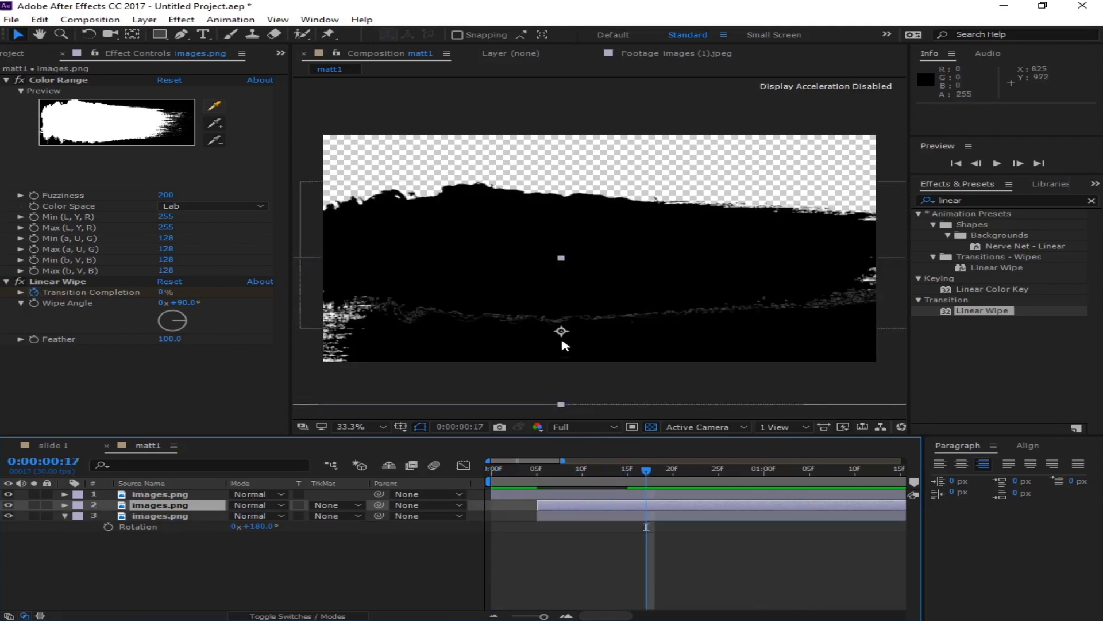
pyautogui.moveTo(563, 344); pyautogui.dragTo(537, 172)
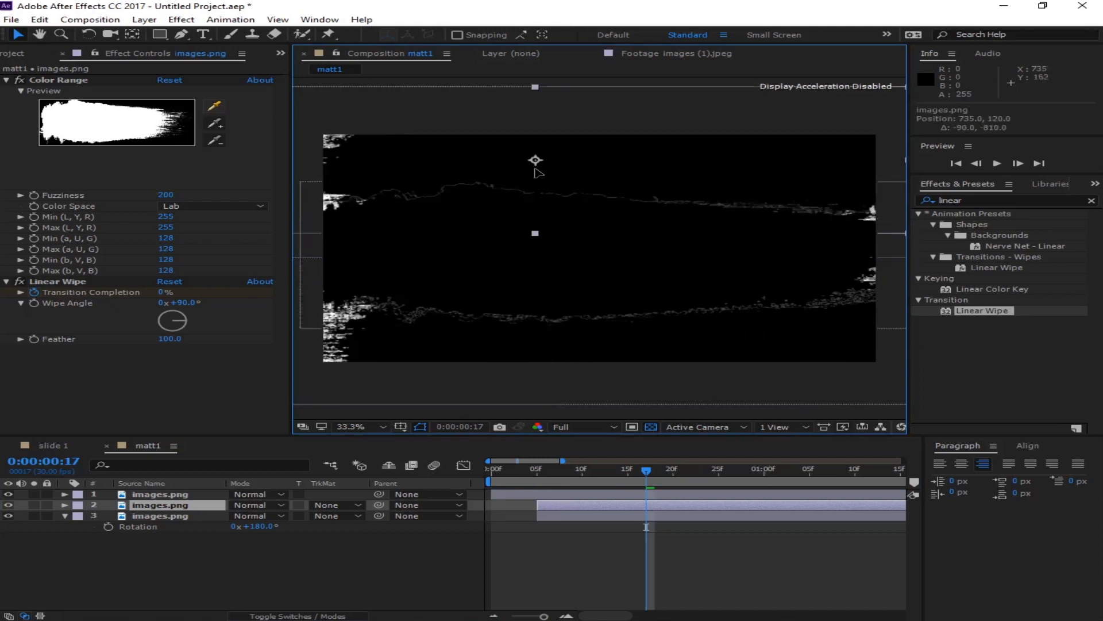
pyautogui.press('r')
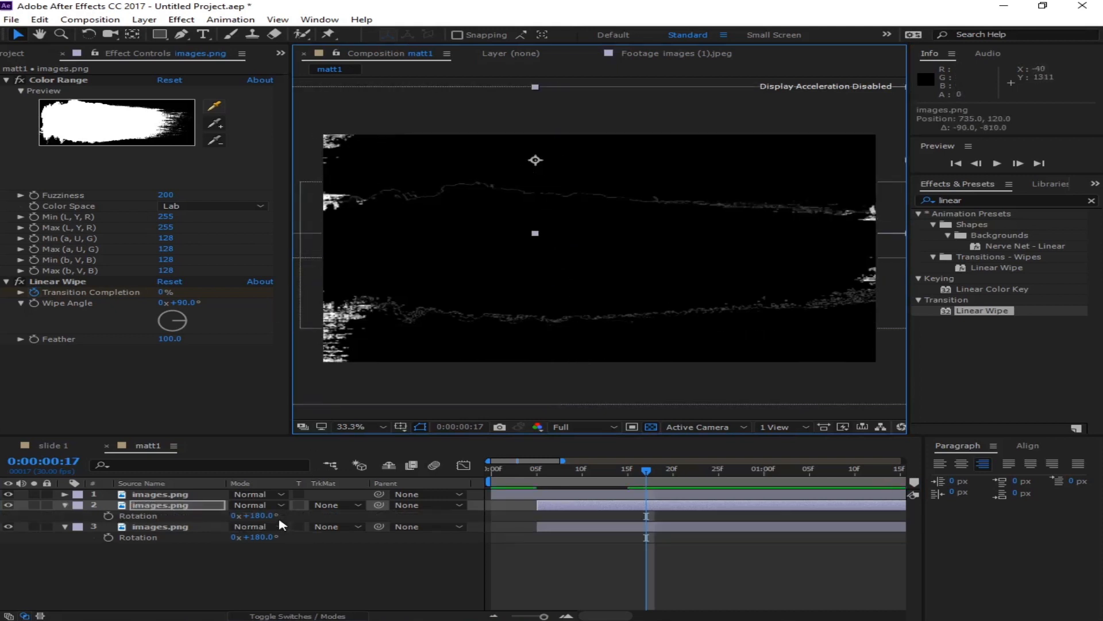
pyautogui.click(256, 515)
pyautogui.write('0')
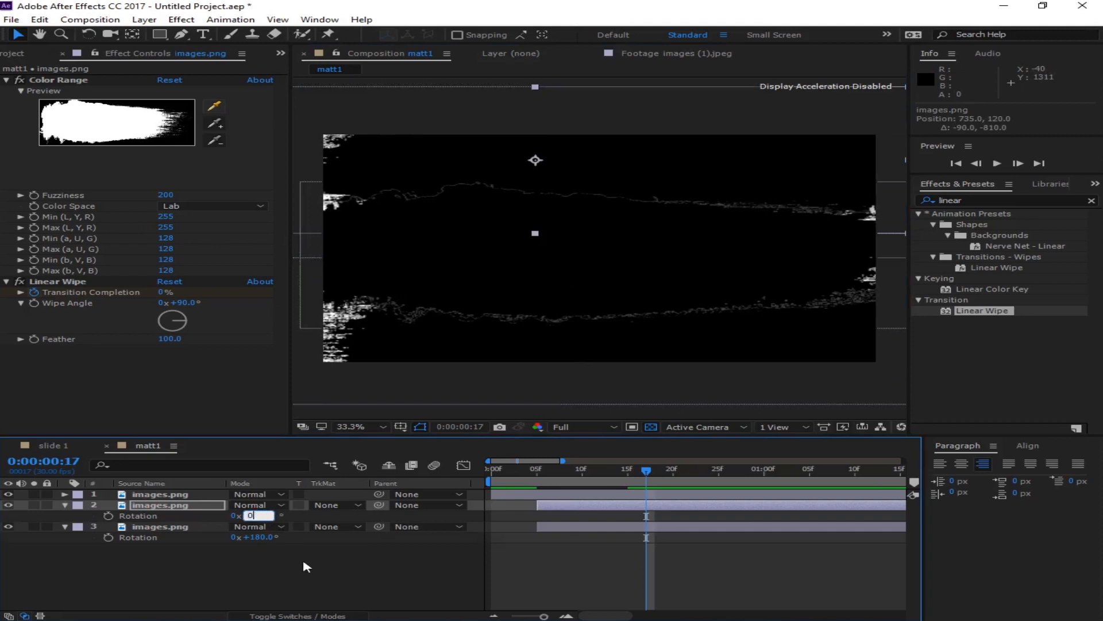
pyautogui.press('Return')
pyautogui.moveTo(556, 156); pyautogui.dragTo(660, 160)
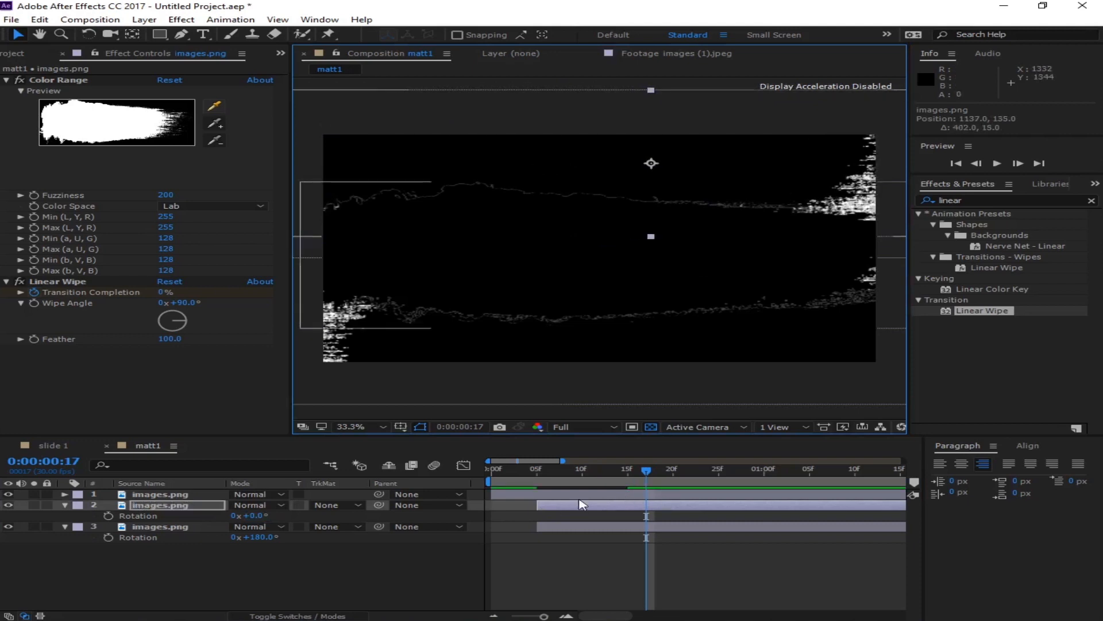
# - Shift the top-edge stroke's layer to start at 0:00:00:11 and preview all three wipes from the first frame
pyautogui.moveTo(582, 507); pyautogui.dragTo(637, 506)
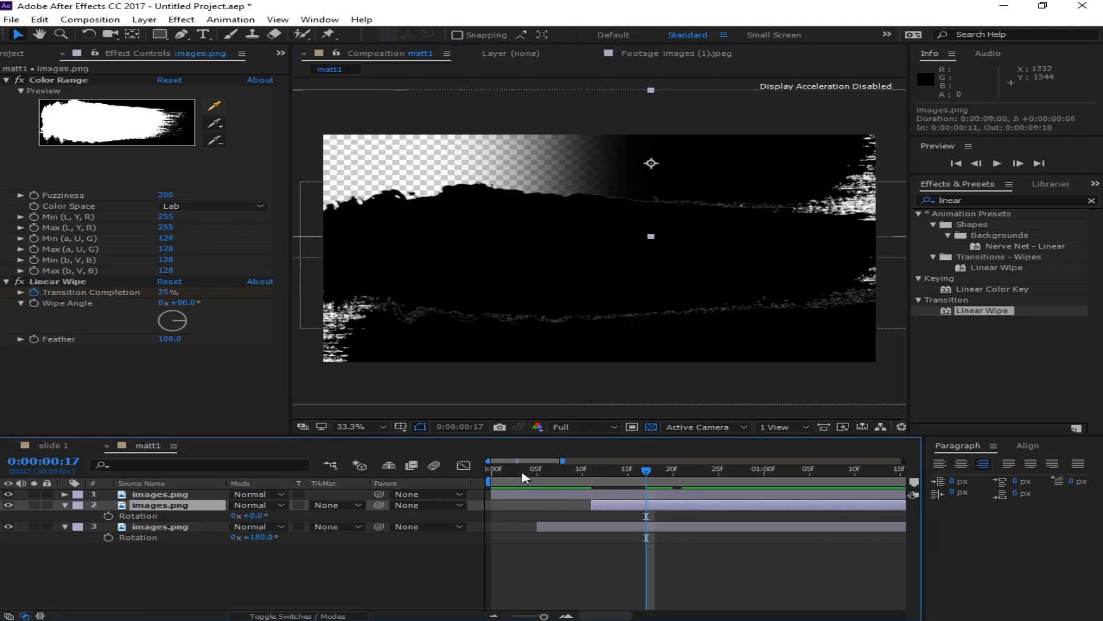
pyautogui.press('Home')
pyautogui.press('space')
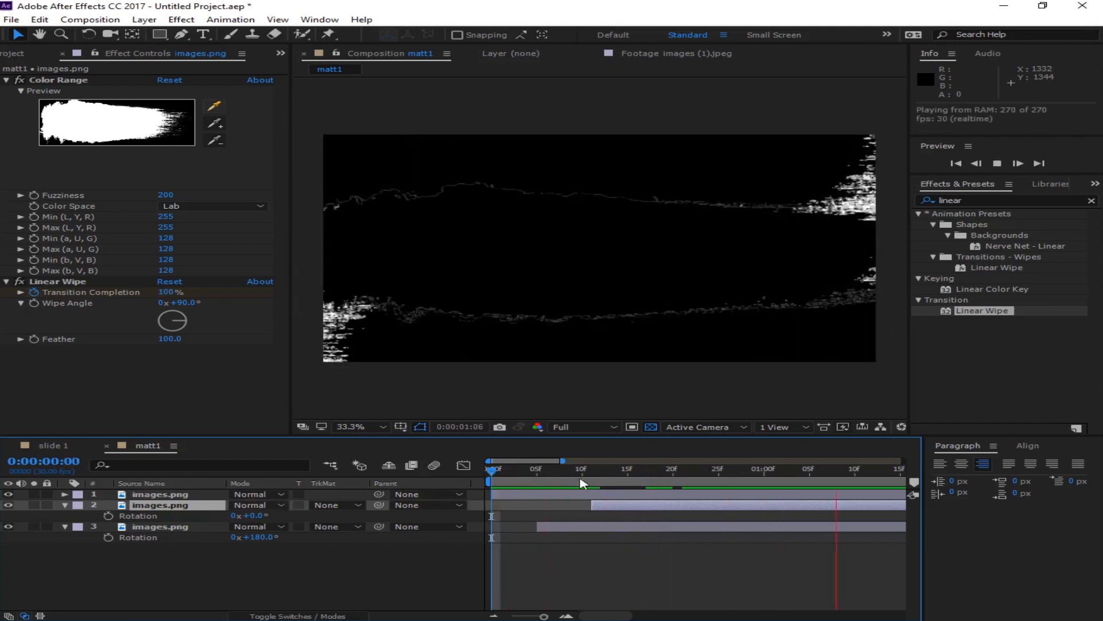
pyautogui.press('space')
# - Scrub matt1 to 0:00:01:00 to check the finished matte and collapse the second images.png layer's properties
pyautogui.moveTo(493, 470); pyautogui.dragTo(764, 475)
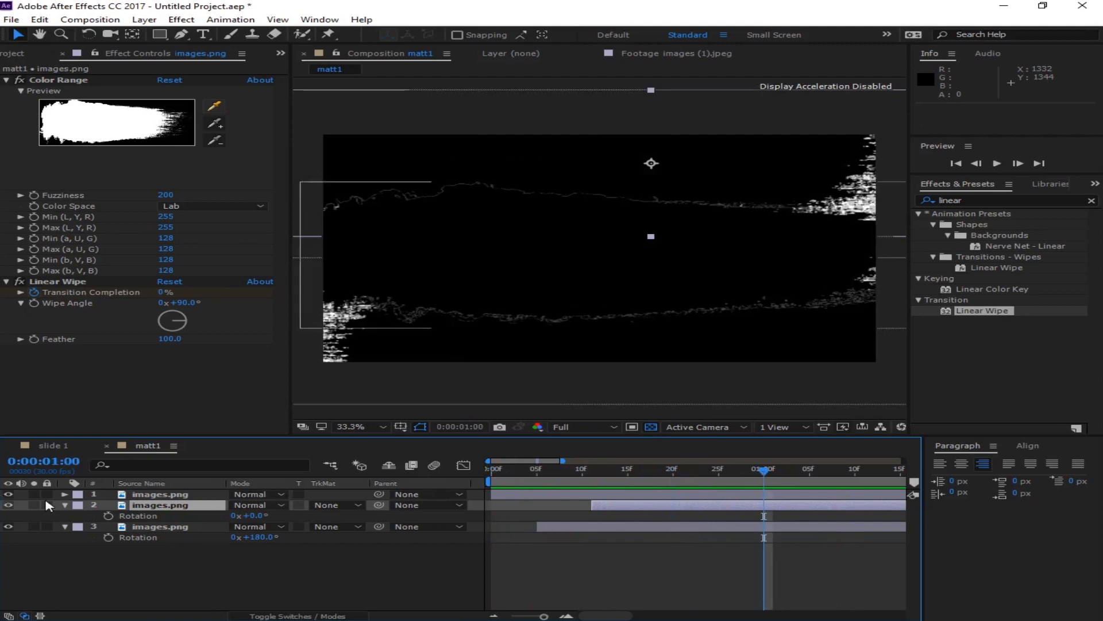
pyautogui.click(65, 507)
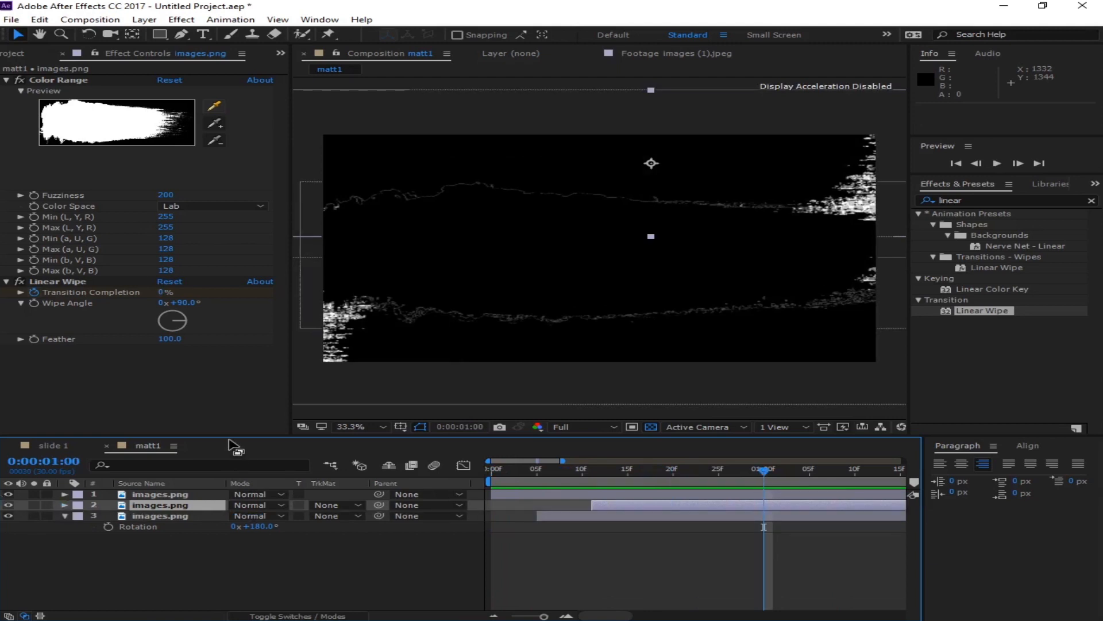
pyautogui.moveTo(619, 477); pyautogui.dragTo(764, 486)
pyautogui.click(239, 564)
# - Create a new composition named Transition with a duration of 0:00:39:00
pyautogui.click(11, 54)
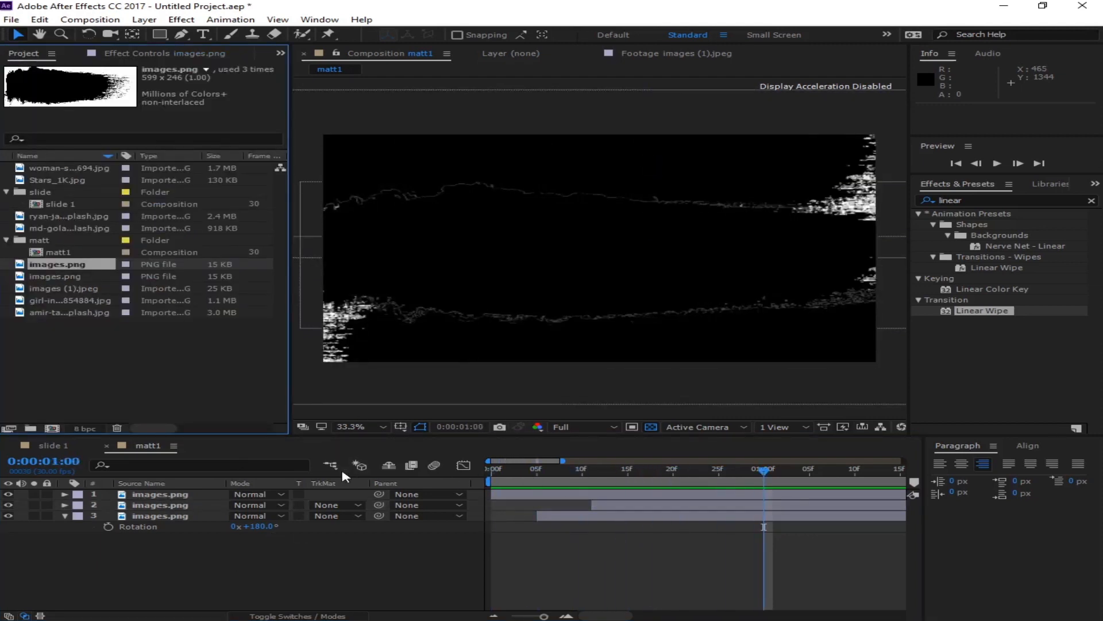
pyautogui.click(102, 370)
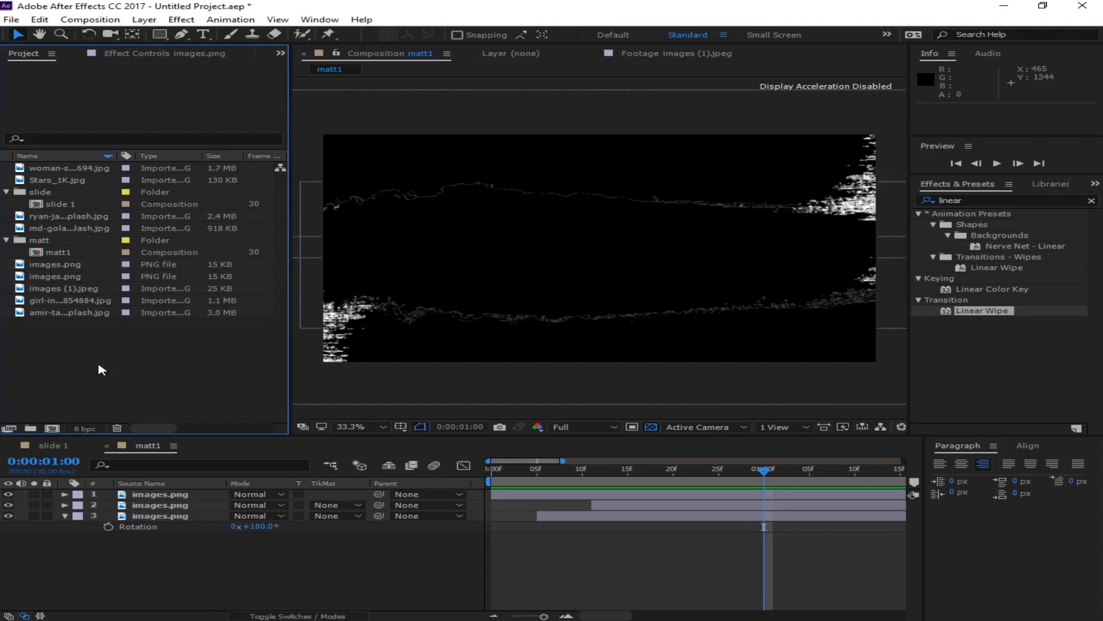
pyautogui.rightClick(77, 367)
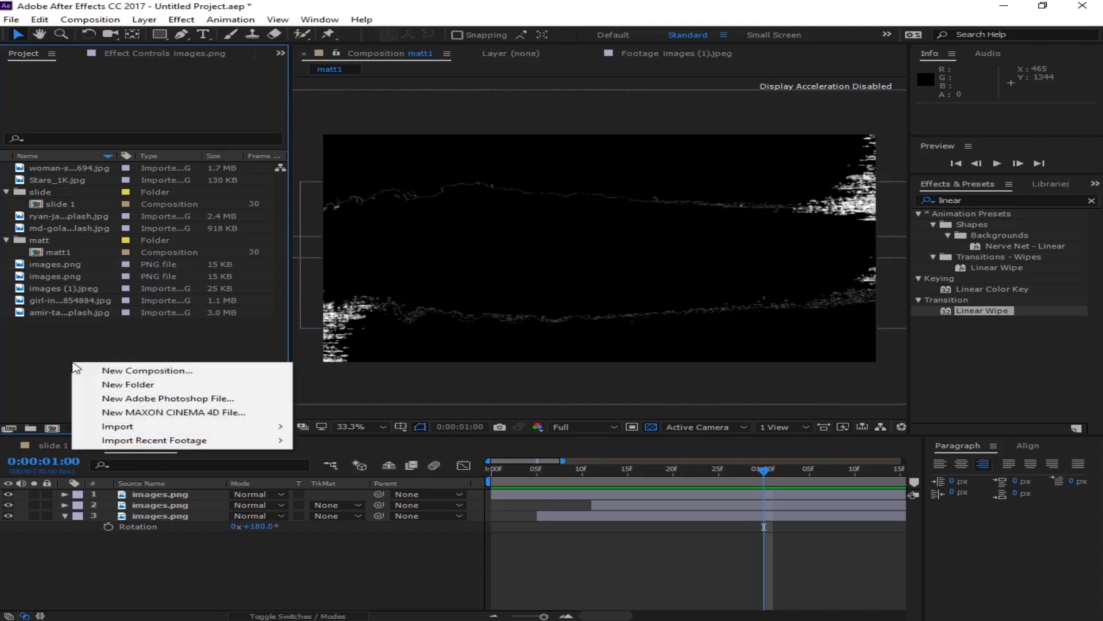
pyautogui.click(183, 371)
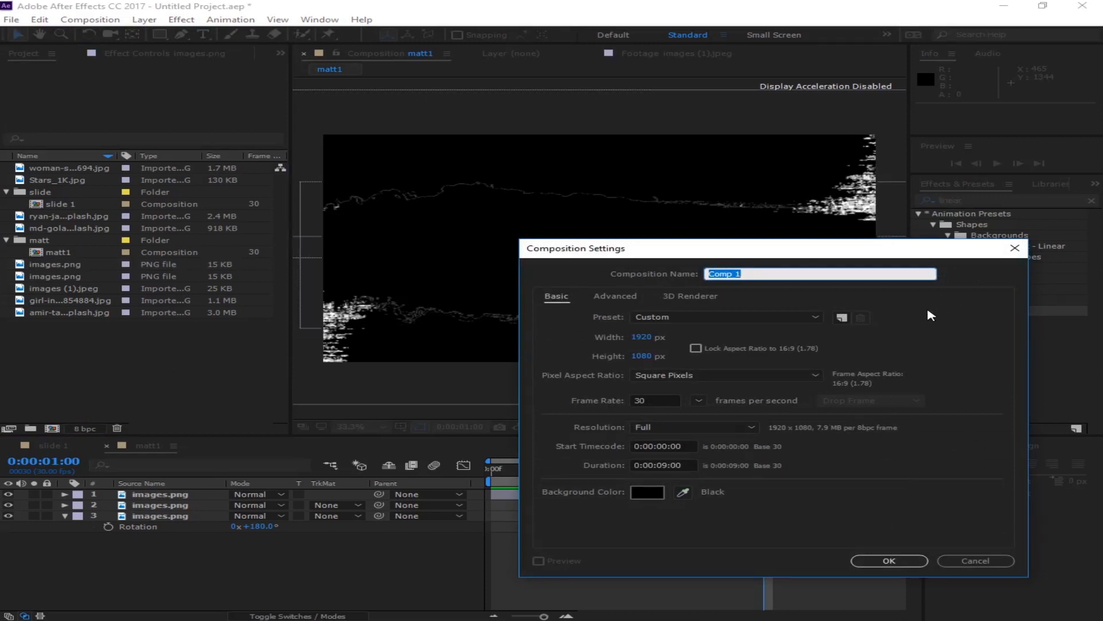
pyautogui.write('Transition')
pyautogui.click(957, 333)
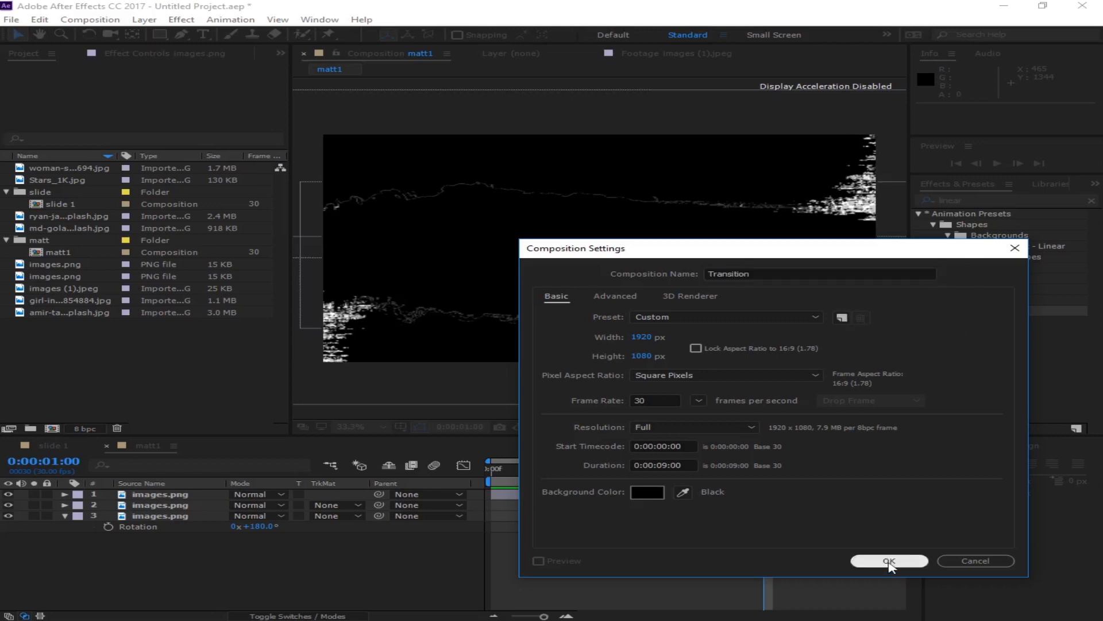
pyautogui.click(659, 466)
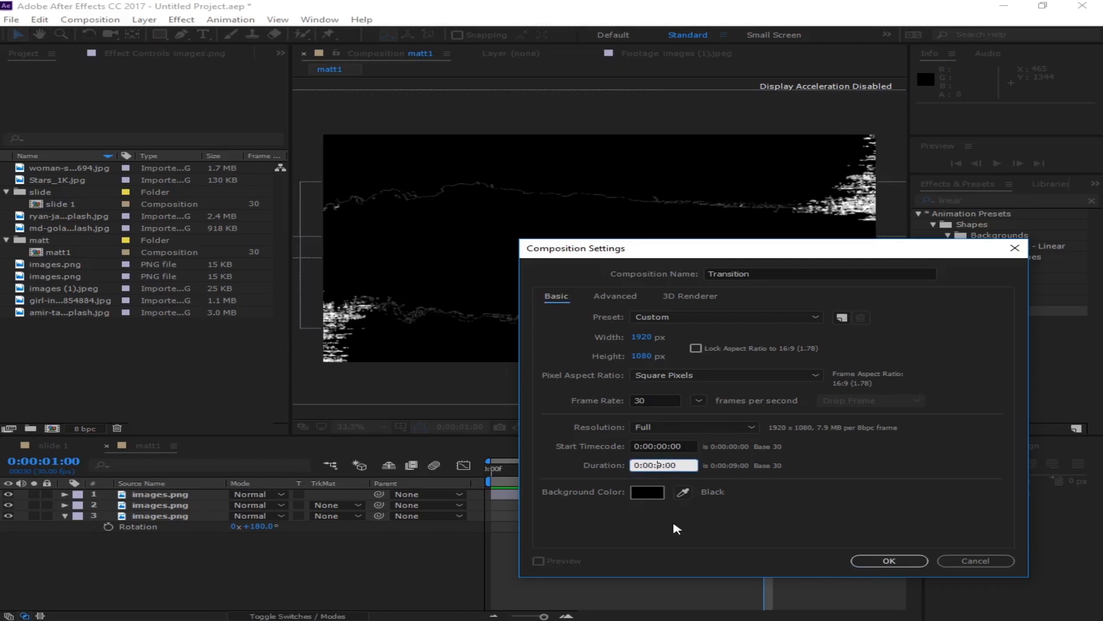
pyautogui.write('3')
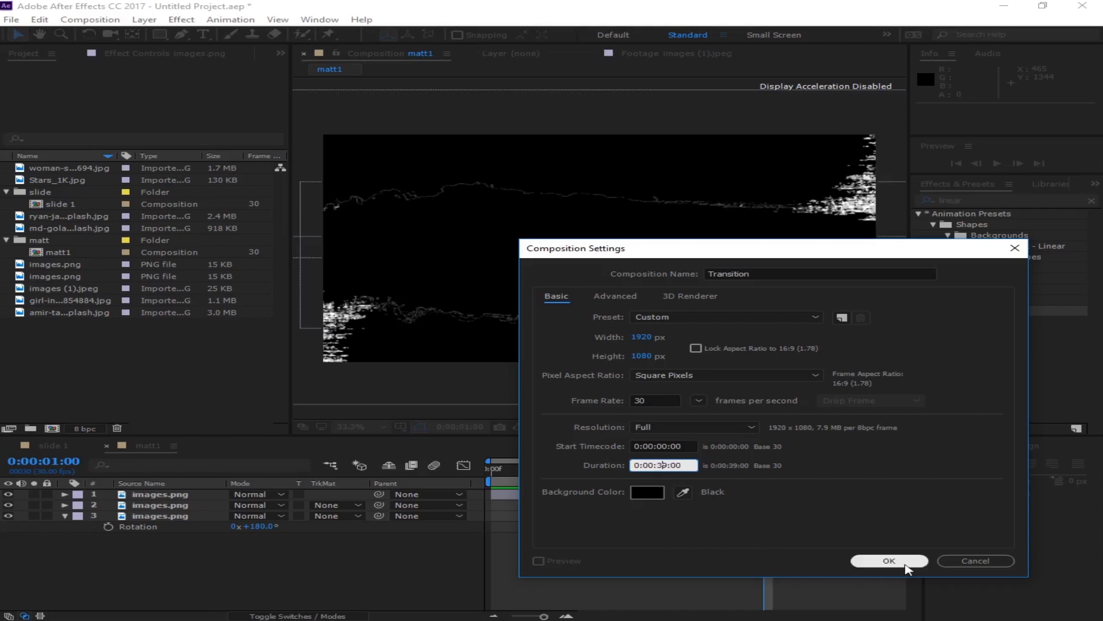
pyautogui.click(912, 562)
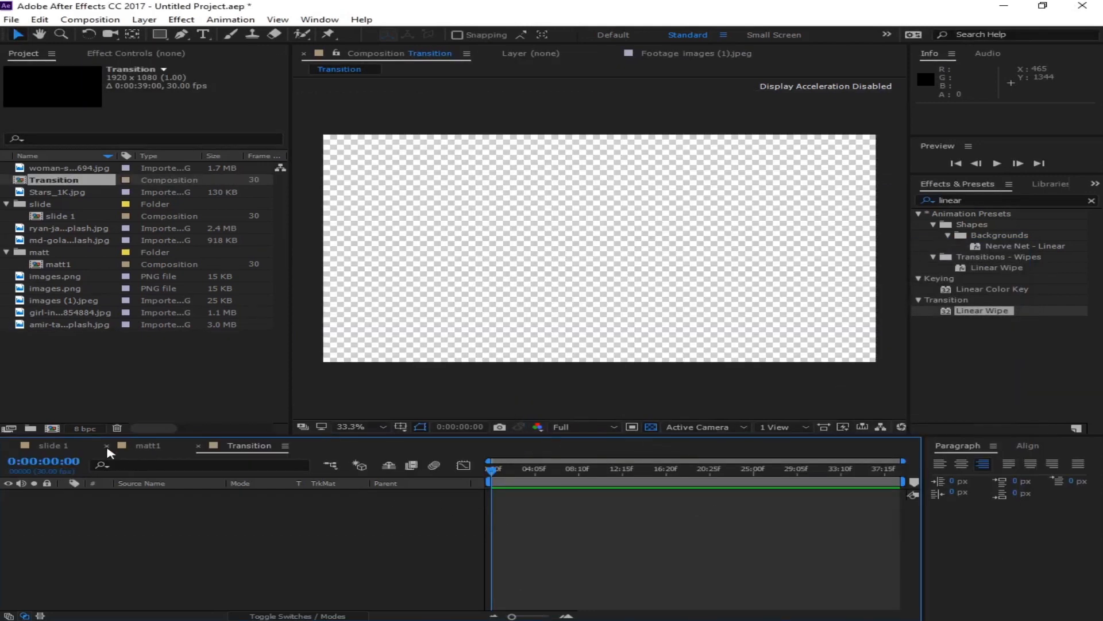
# - Add the slide 1 and matt1 compositions to Transition, with matt1 as the top layer
pyautogui.click(60, 218)
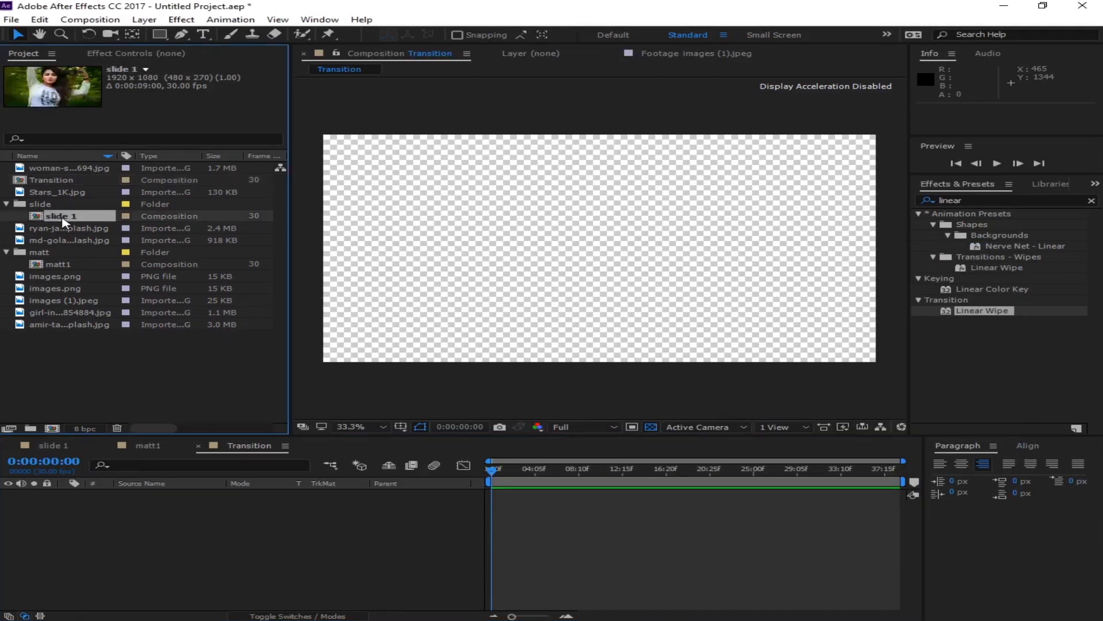
pyautogui.moveTo(63, 221); pyautogui.dragTo(219, 598)
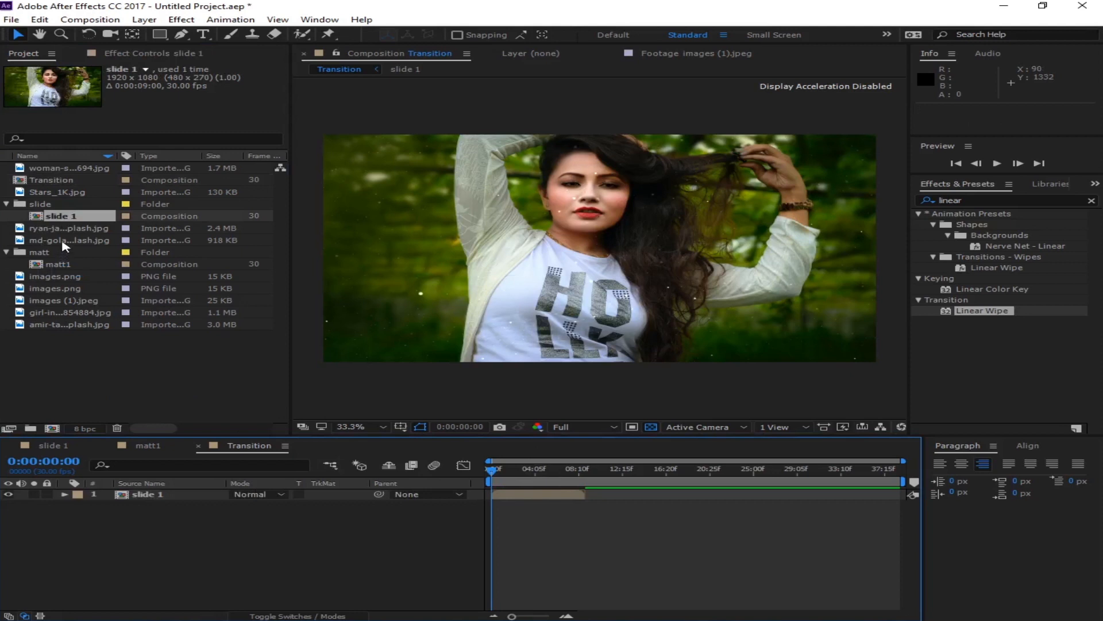
pyautogui.click(64, 266)
pyautogui.moveTo(64, 269); pyautogui.dragTo(158, 564)
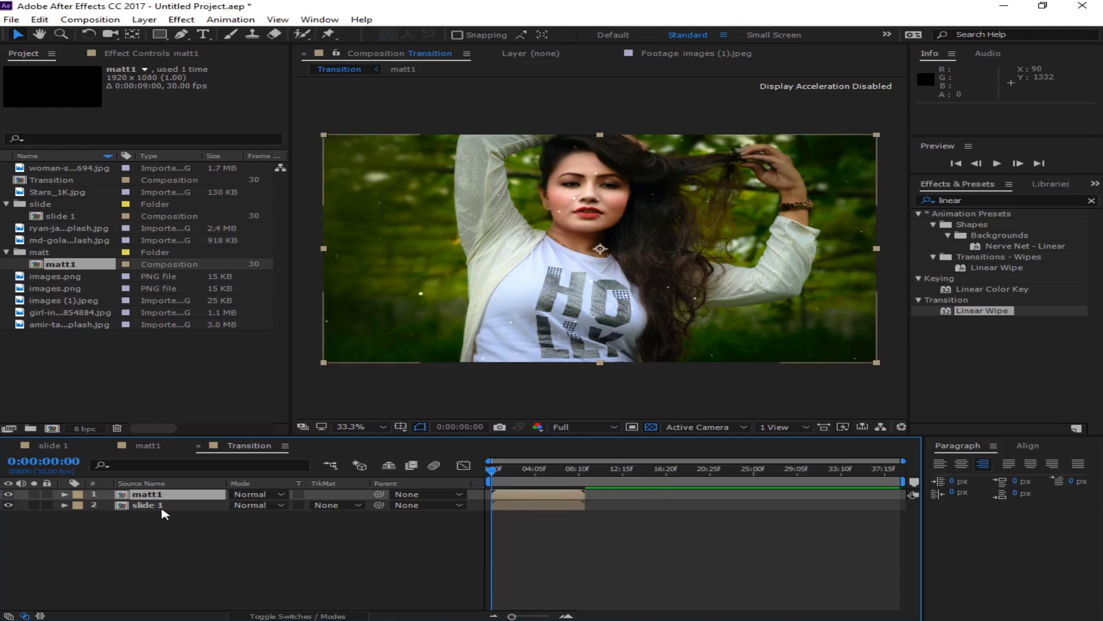
# - Set the slide 1 layer's track matte to Alpha Matte "matt1"
pyautogui.click(162, 508)
pyautogui.click(344, 505)
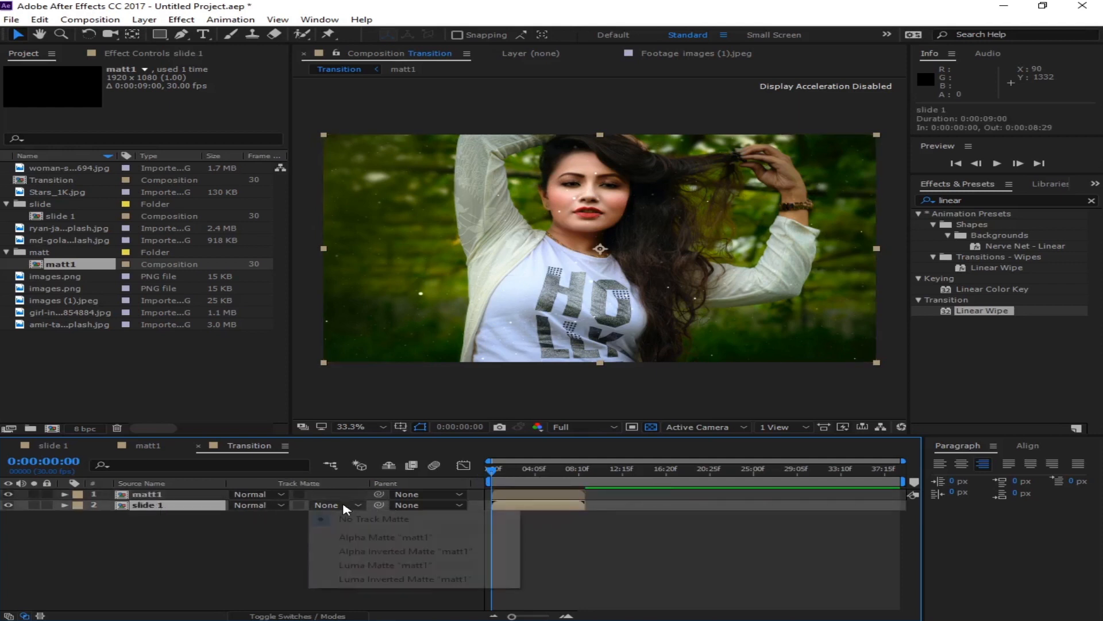
pyautogui.click(384, 537)
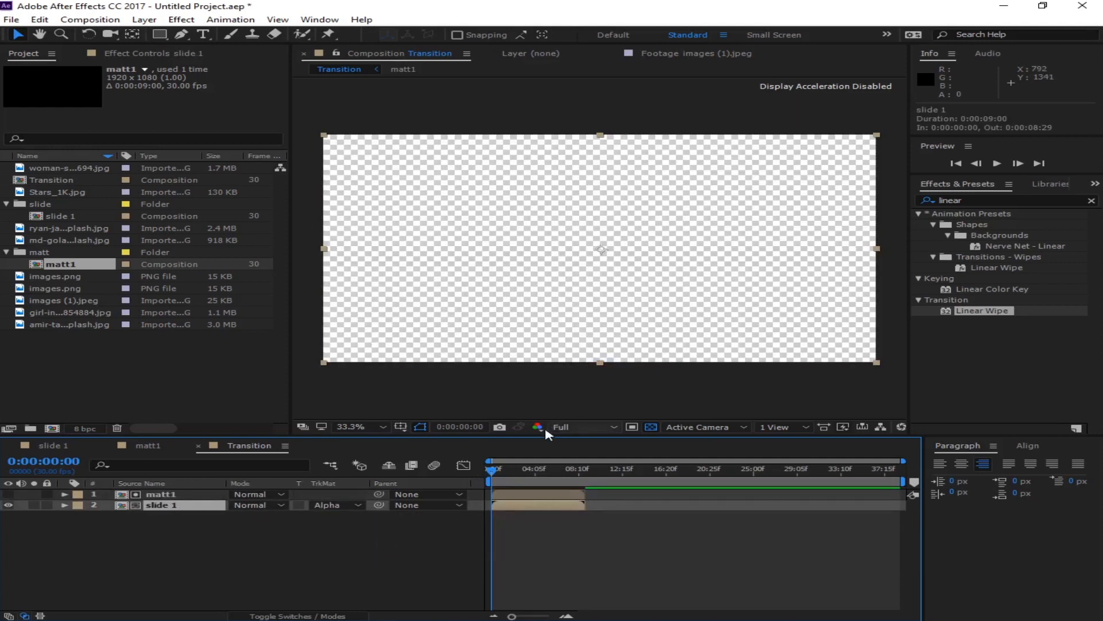
# - Scrub to 0:00:01:24, lower the viewer resolution to Quarter, and preview the brush-stroke reveal in Transition
pyautogui.moveTo(492, 477); pyautogui.dragTo(509, 477)
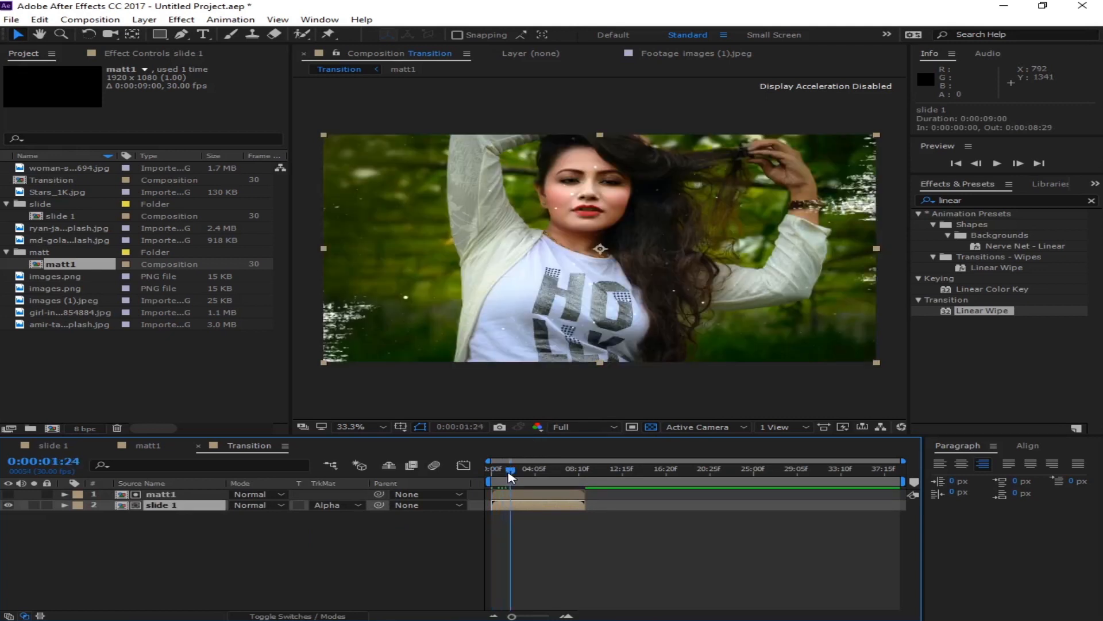
pyautogui.click(580, 426)
pyautogui.click(609, 501)
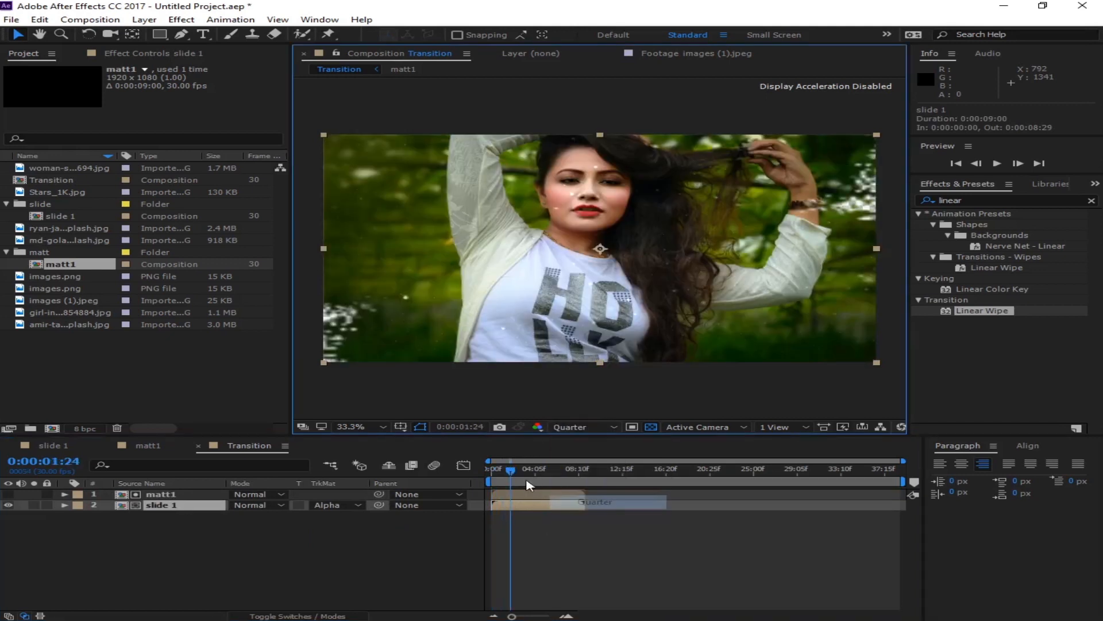
pyautogui.press('space')
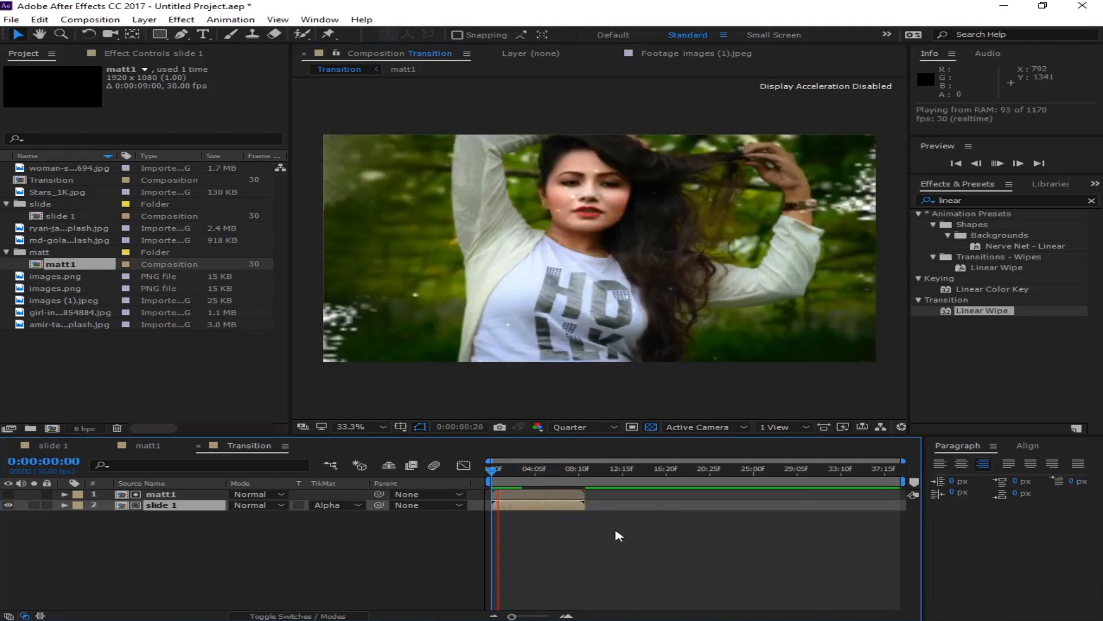
pyautogui.press('space')
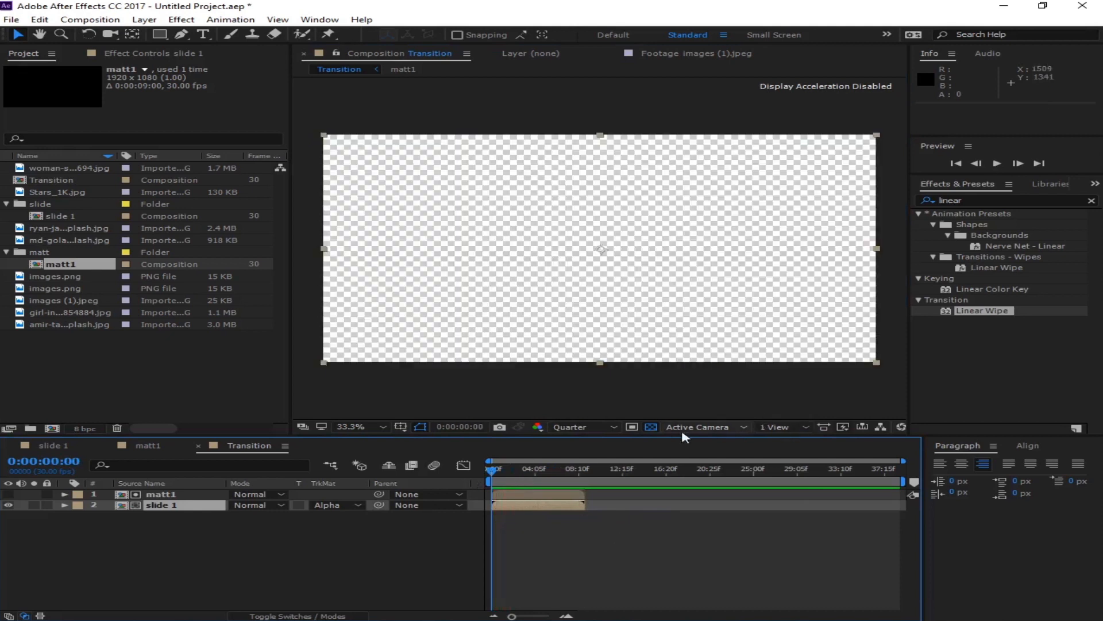
# - Turn off the transparency grid and preview the brush-stroke reveal in Transition from 0:00:00:00
pyautogui.click(646, 427)
pyautogui.click(646, 427)
pyautogui.press('space')
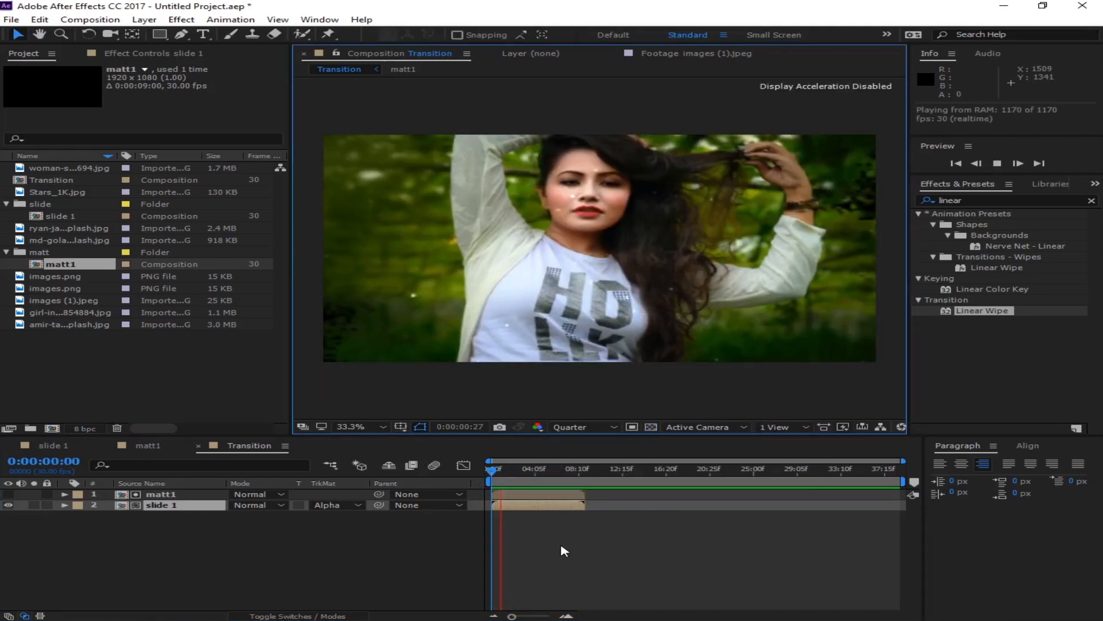
pyautogui.moveTo(495, 472); pyautogui.dragTo(465, 483)
pyautogui.press('space')
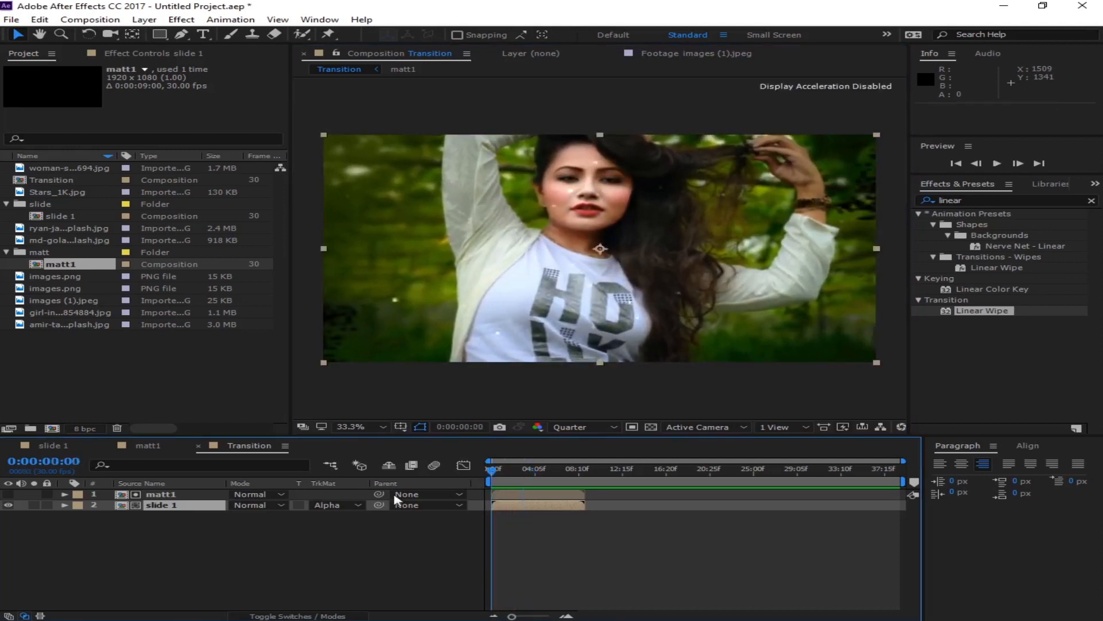
# - Replay the brush-stroke reveal several times from the start, then scrub Transition to 0:00:03:19
pyautogui.press('space')
pyautogui.press('space')
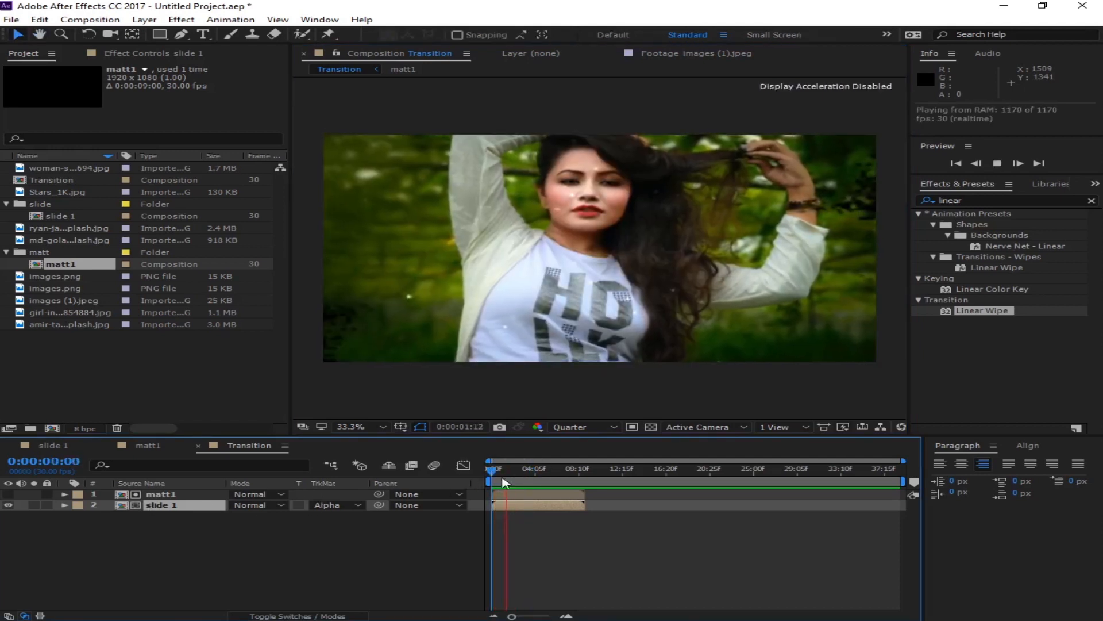
pyautogui.press('space')
pyautogui.press('space')
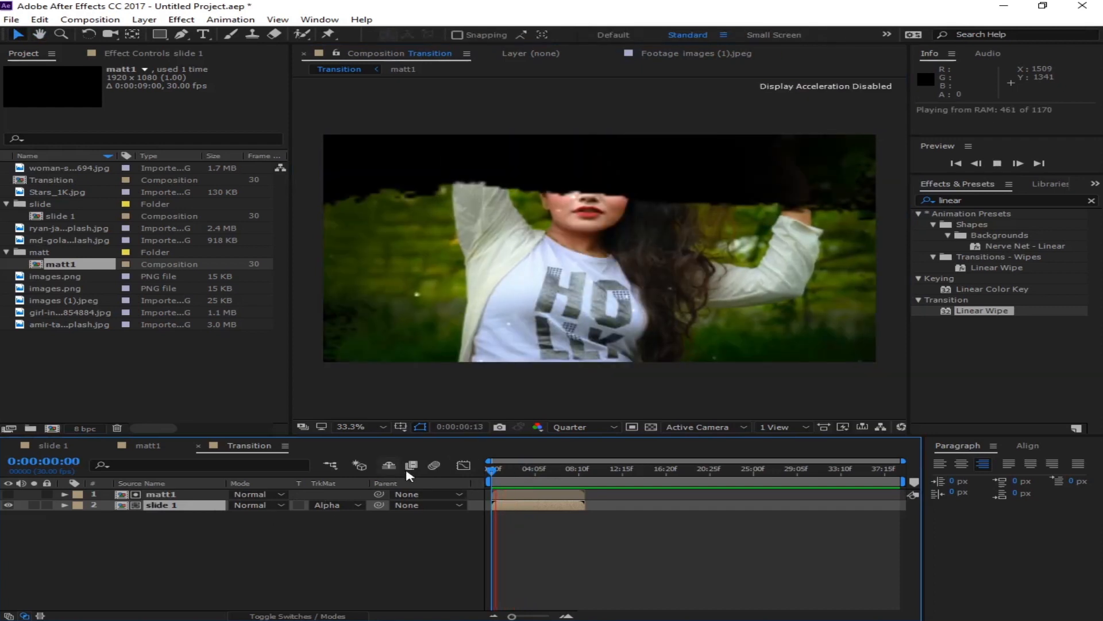
pyautogui.press('space')
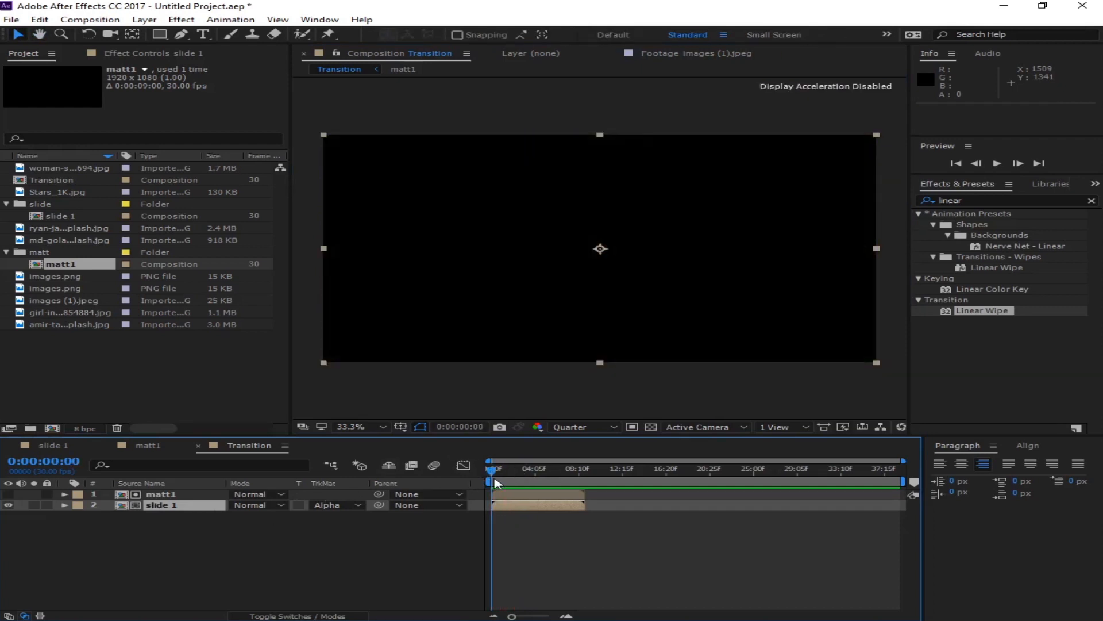
pyautogui.press('space')
pyautogui.press('space')
pyautogui.press('space')
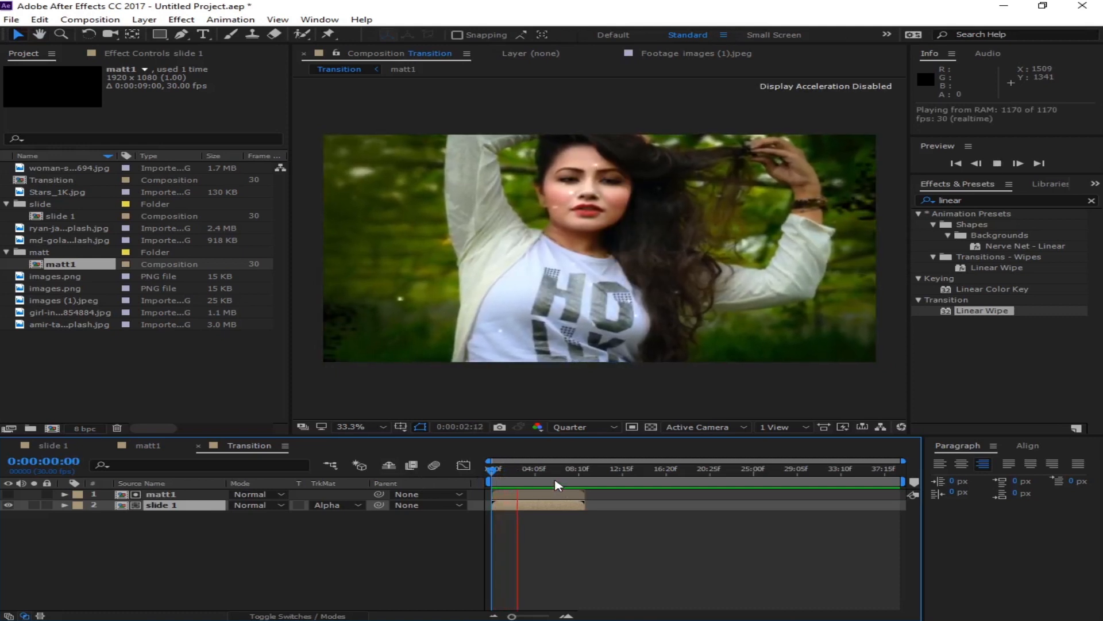
pyautogui.click(491, 484)
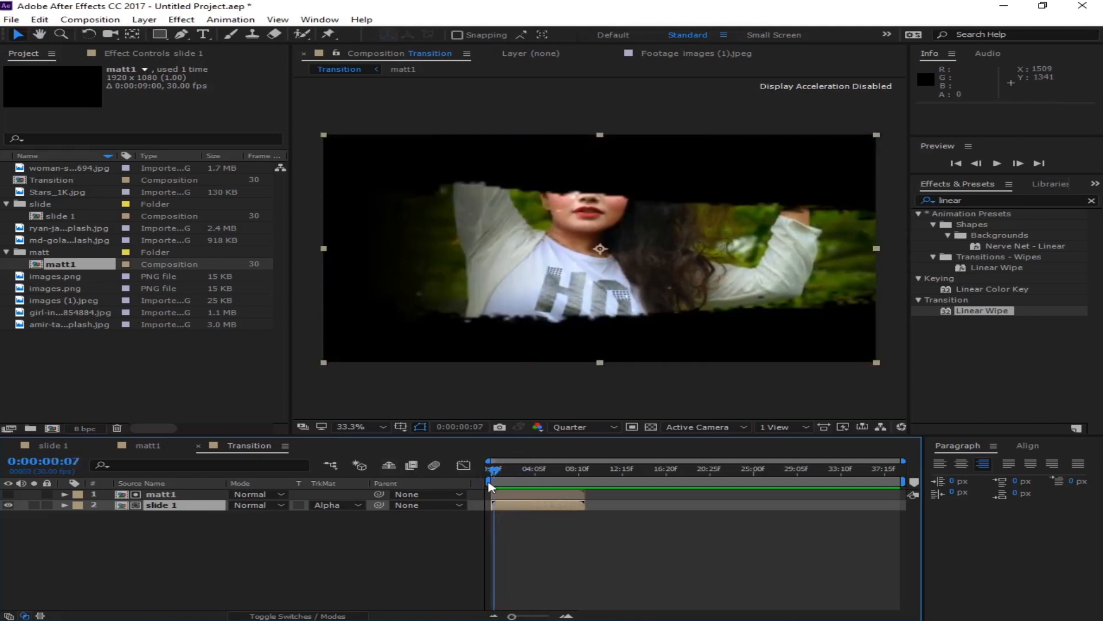
pyautogui.moveTo(489, 487); pyautogui.dragTo(449, 481)
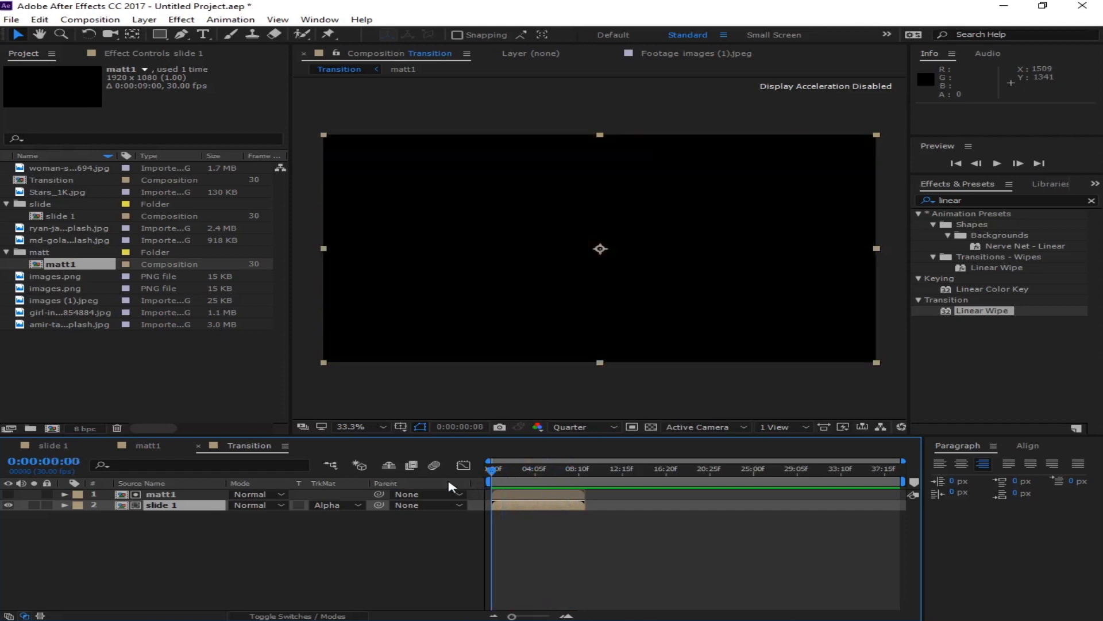
pyautogui.click(184, 498)
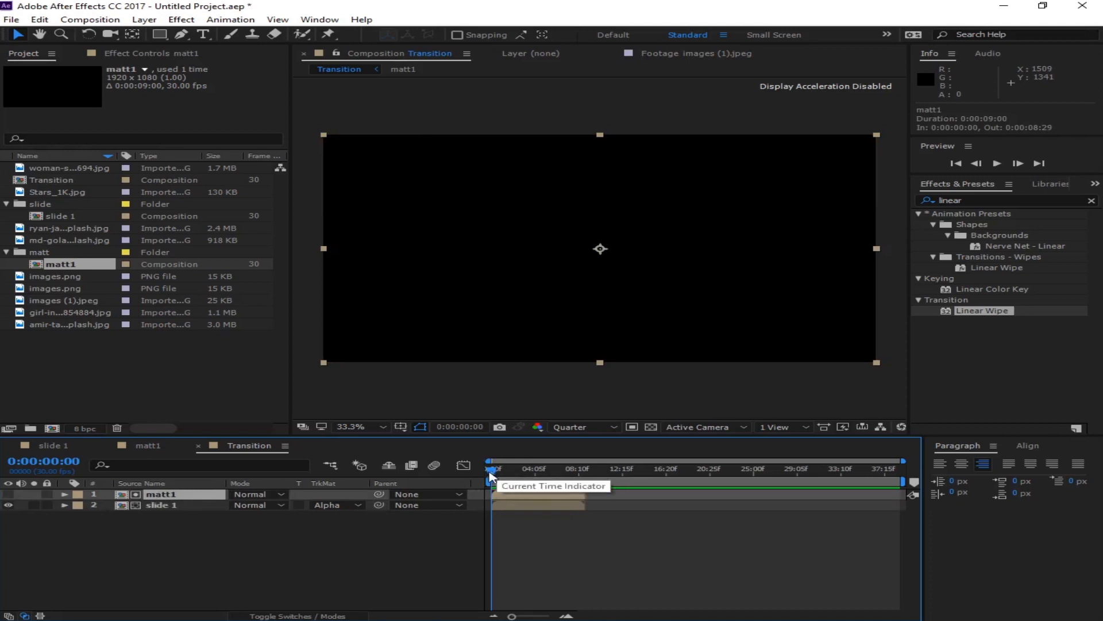
pyautogui.moveTo(492, 474); pyautogui.dragTo(529, 475)
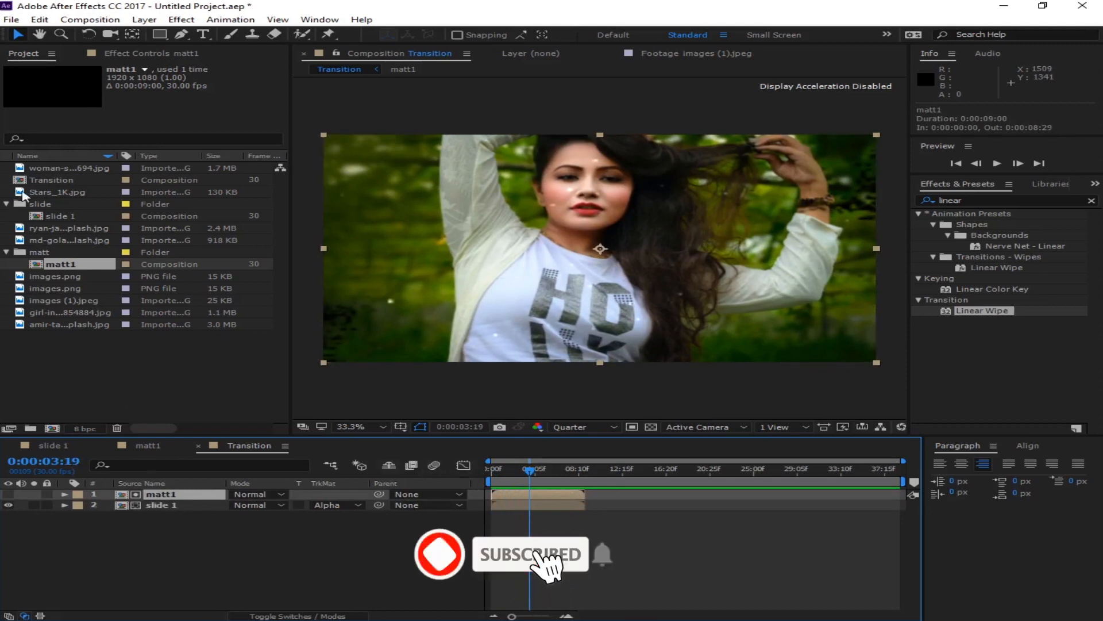
# - Duplicate the matt1 composition three times inside the matt folder
pyautogui.click(59, 287)
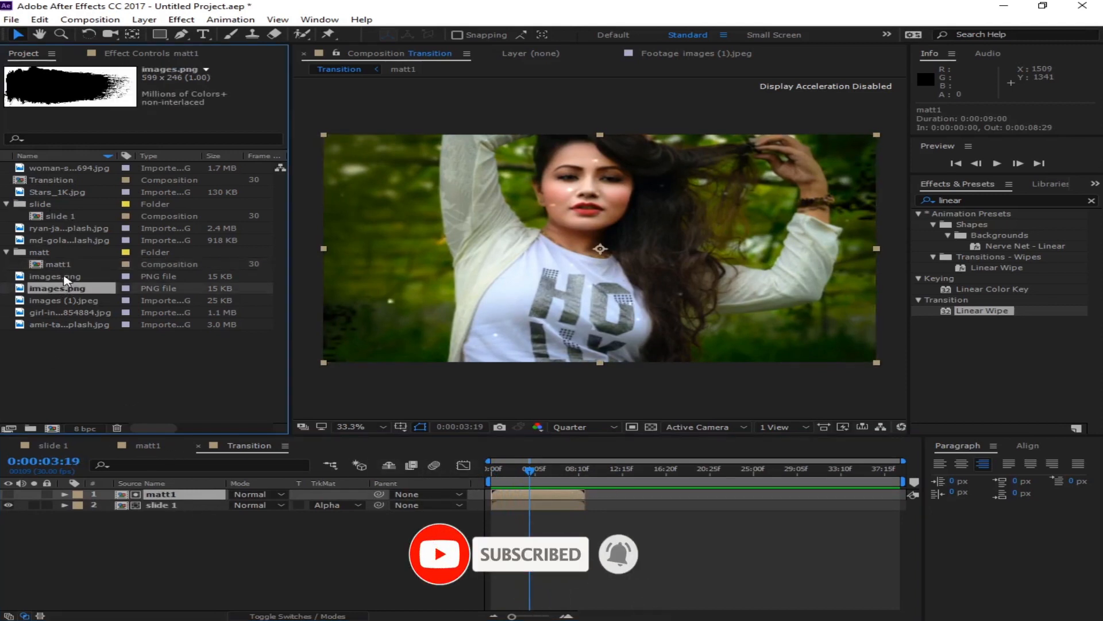
pyautogui.click(65, 265)
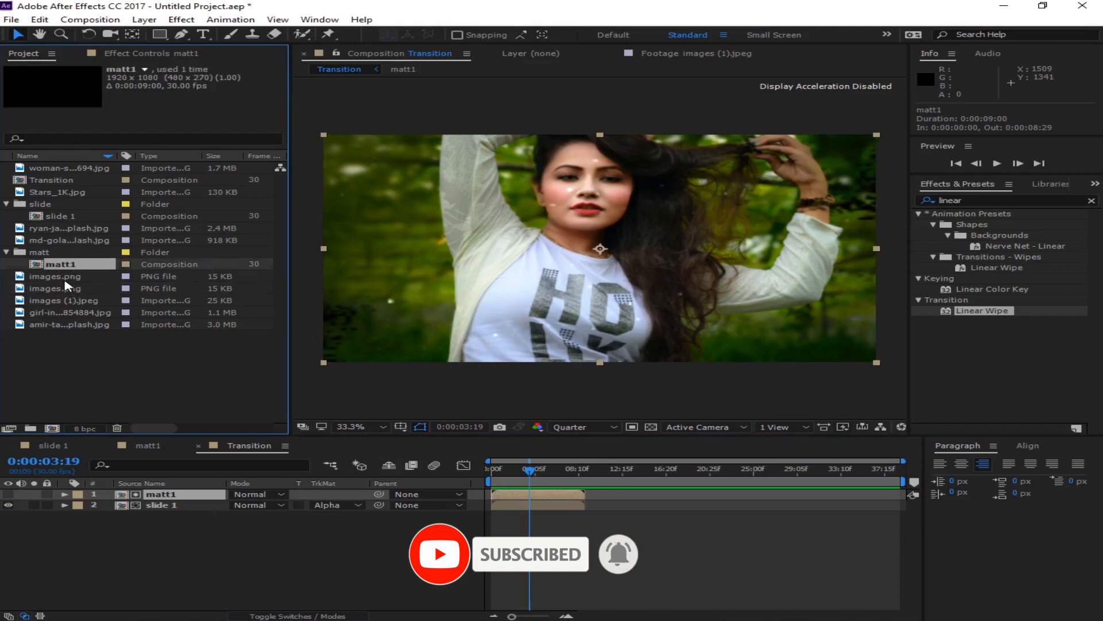
pyautogui.hotkey('ctrl', 'd')
pyautogui.hotkey('ctrl', 'd')
pyautogui.hotkey('ctrl', 'd')
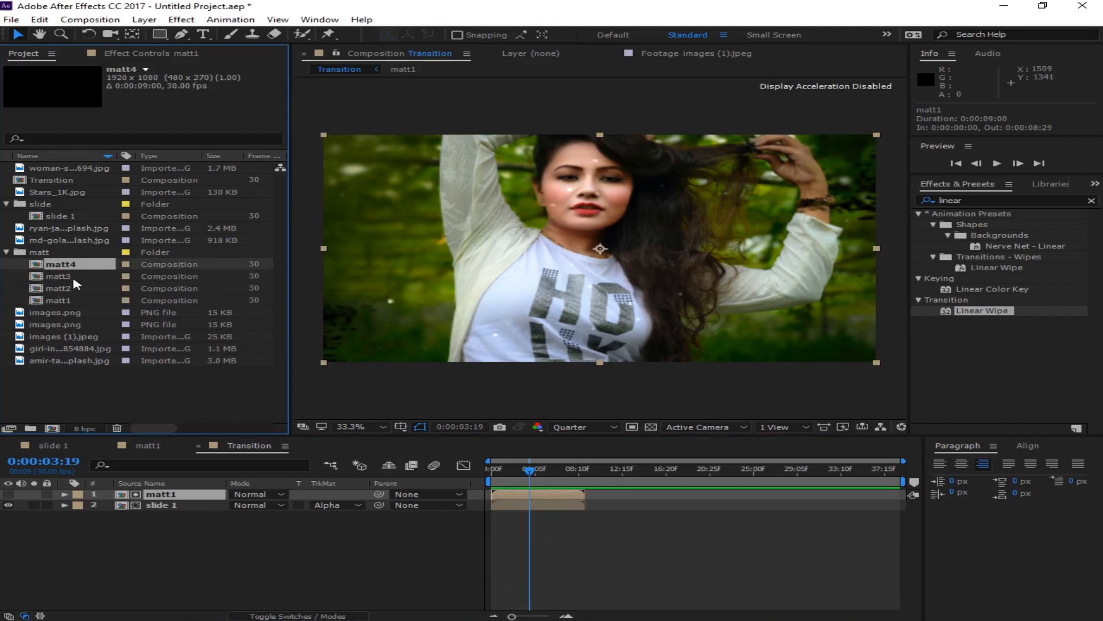
# - Duplicate the slide 1 composition three times inside the slide folder to make slide 2, slide 3 and slide 4
pyautogui.click(89, 216)
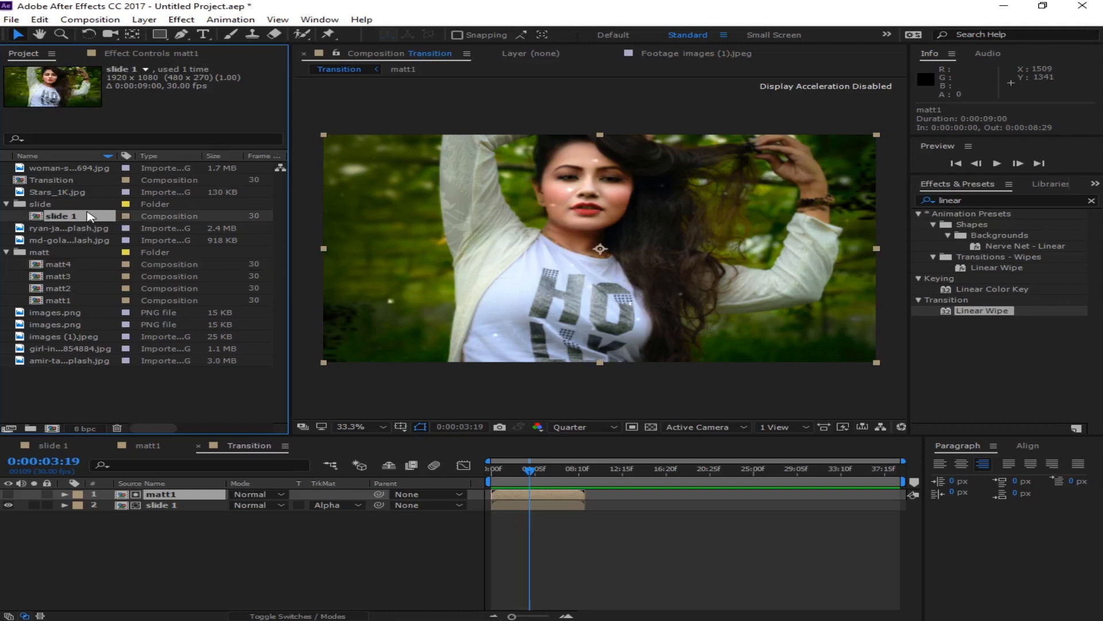
pyautogui.hotkey('ctrl', 'd')
pyautogui.hotkey('ctrl', 'd')
pyautogui.hotkey('ctrl', 'd')
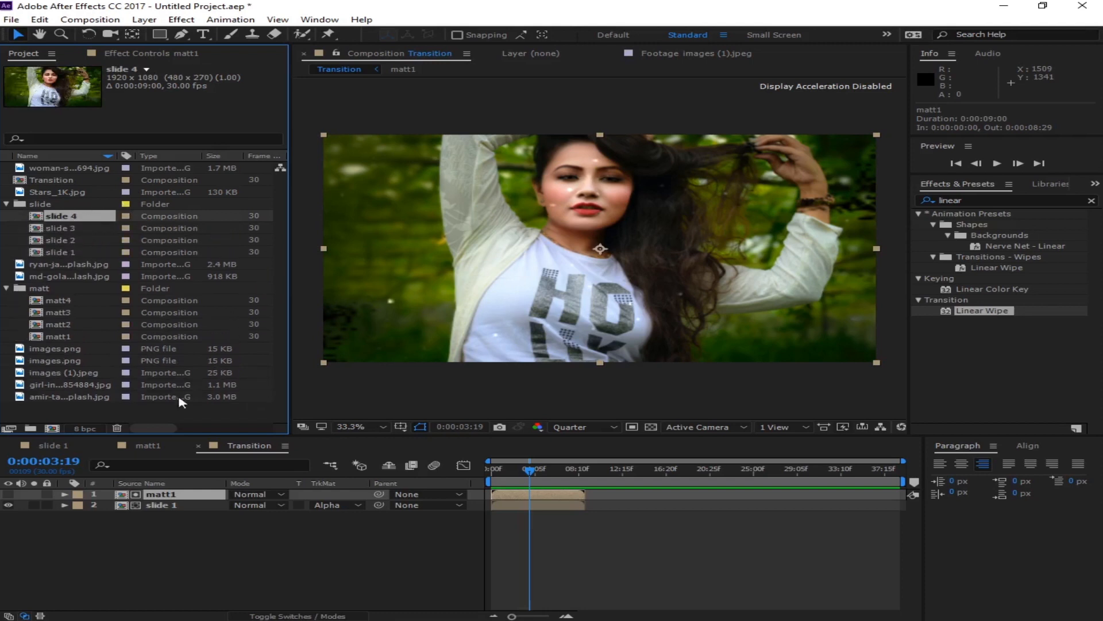
pyautogui.click(155, 412)
pyautogui.click(84, 218)
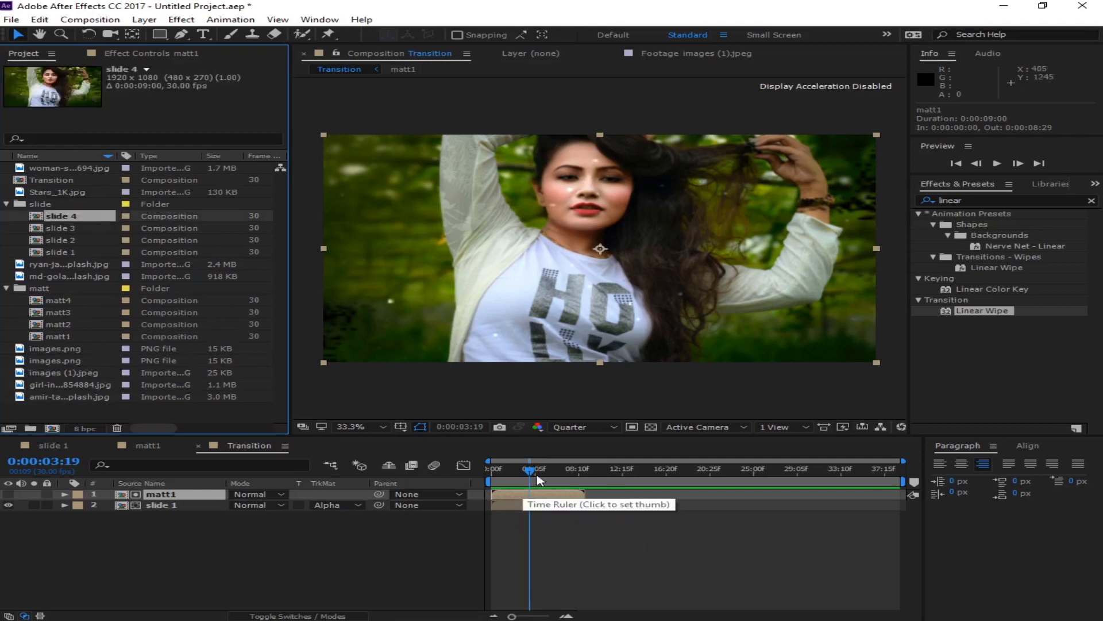
# - Scrub Transition to 0:00:08:17, then open matt2 and inspect its brush-stroke animation at 0:00:00:20
pyautogui.moveTo(536, 470); pyautogui.dragTo(585, 495)
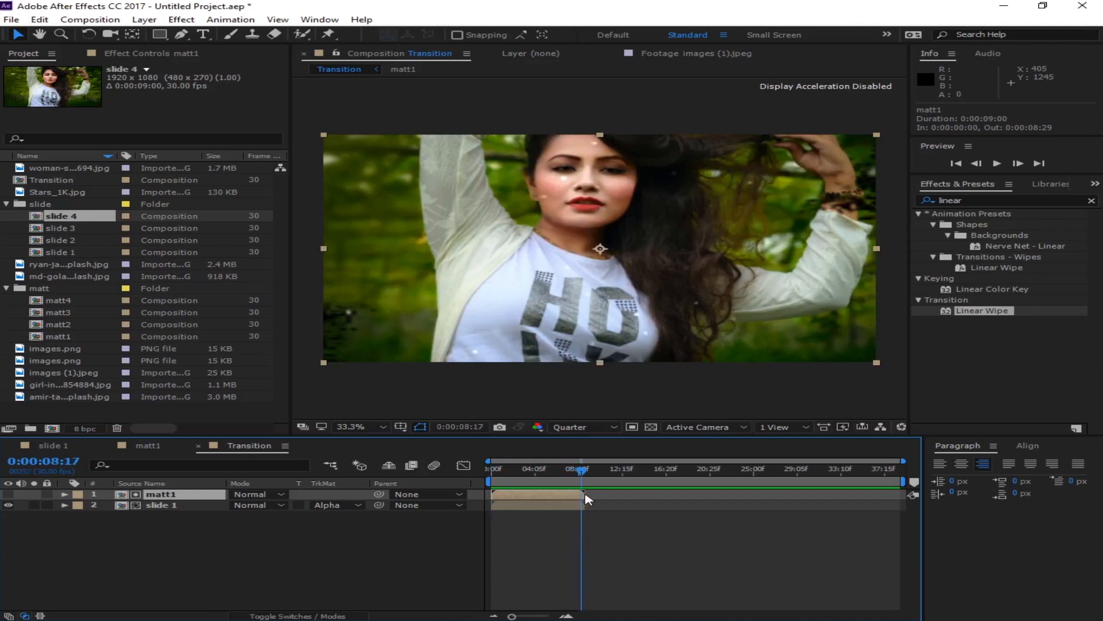
pyautogui.click(220, 557)
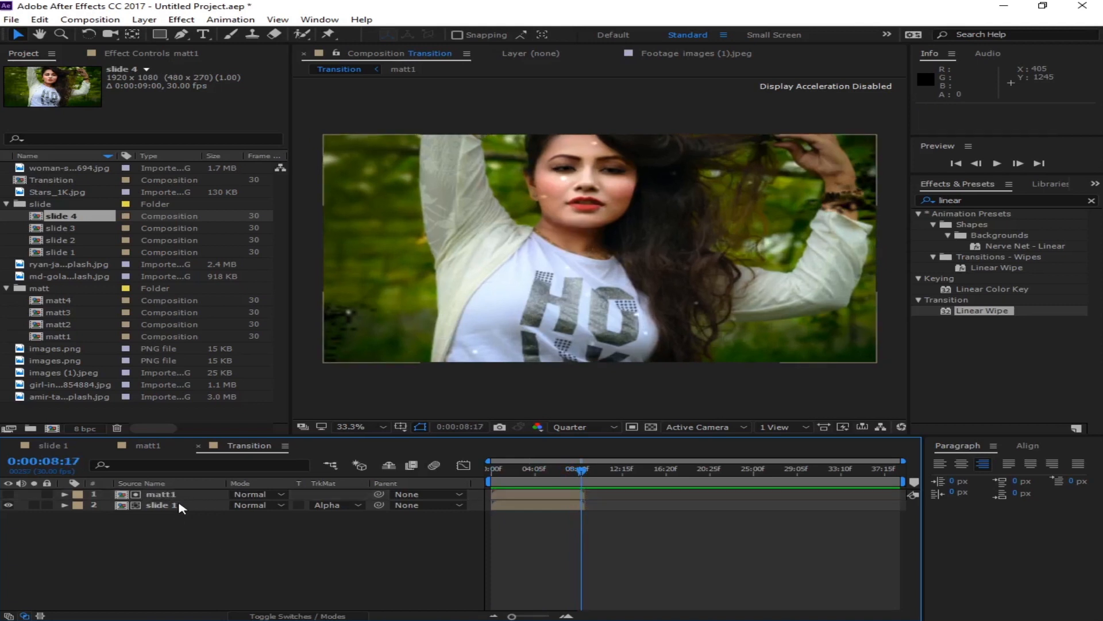
pyautogui.doubleClick(58, 325)
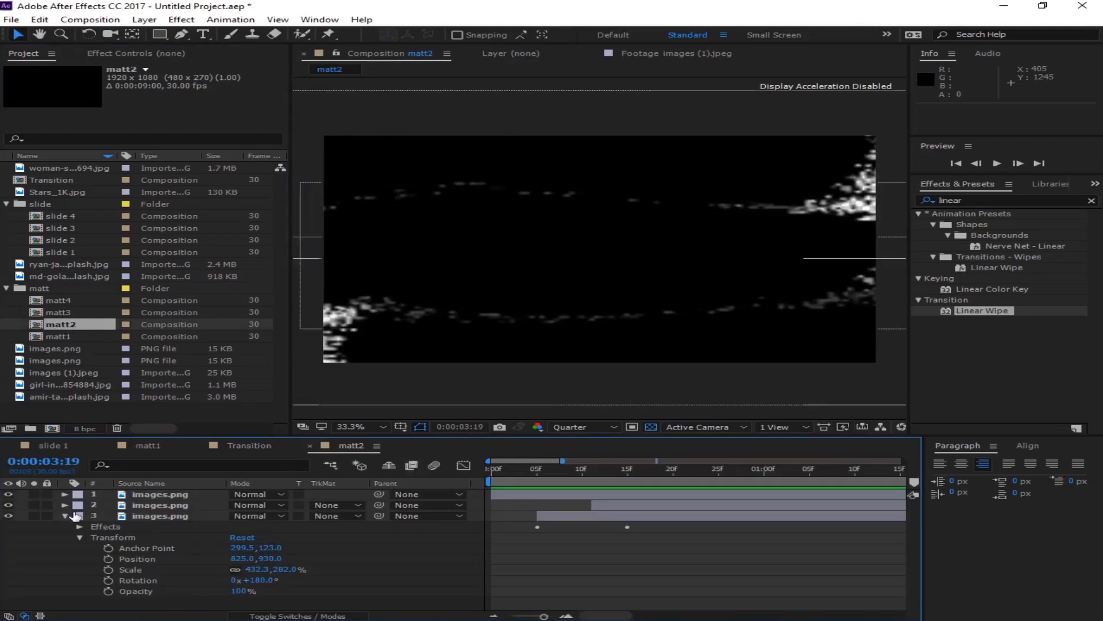
pyautogui.click(65, 516)
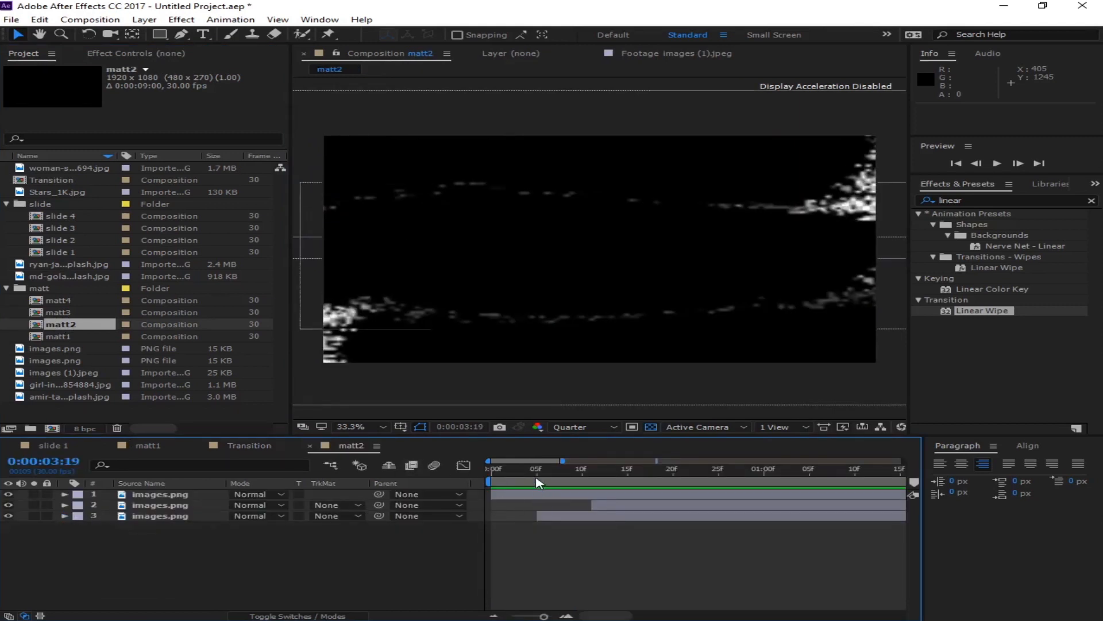
pyautogui.moveTo(540, 485); pyautogui.dragTo(677, 500)
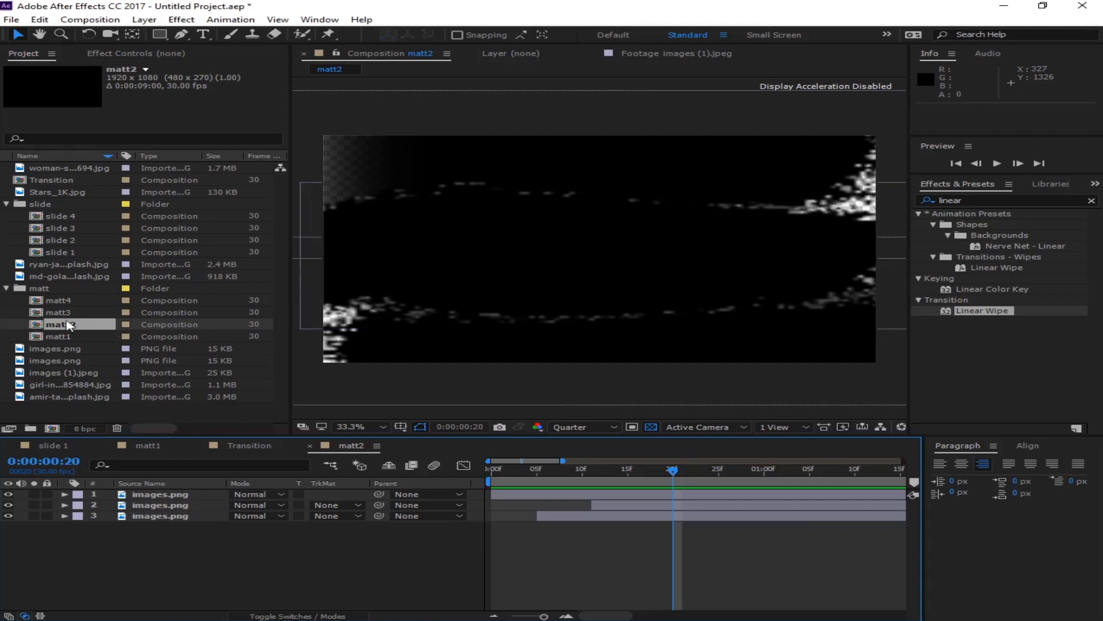
# - Delete the duplicate compositions matt2, matt3 and matt4 from the matt folder
pyautogui.click(85, 316)
pyautogui.click(82, 321)
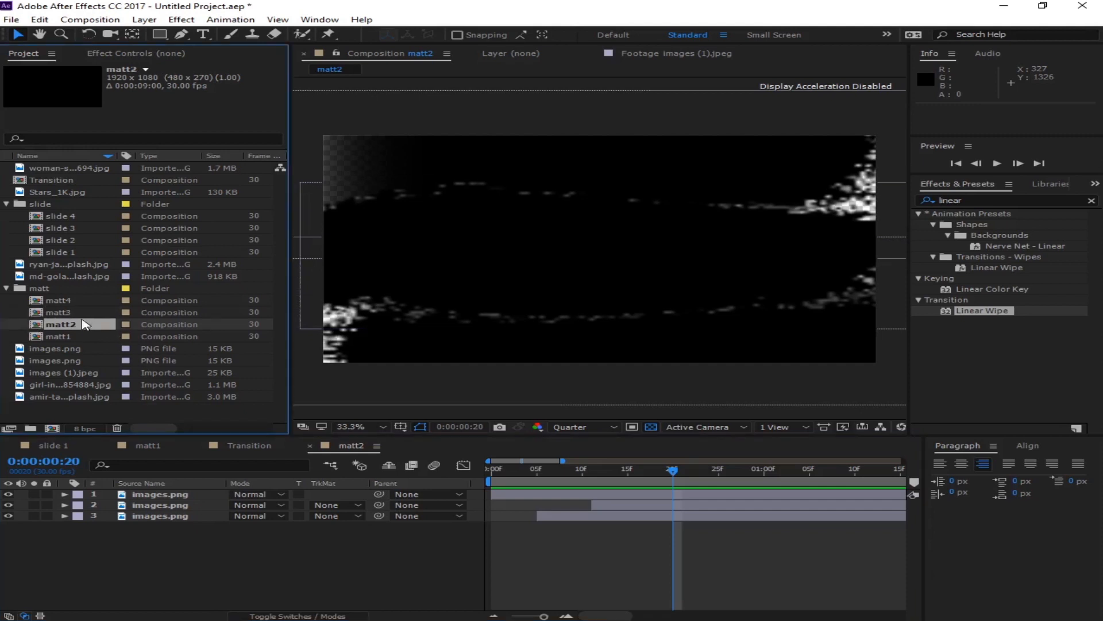
pyautogui.press('Delete')
pyautogui.click(595, 337)
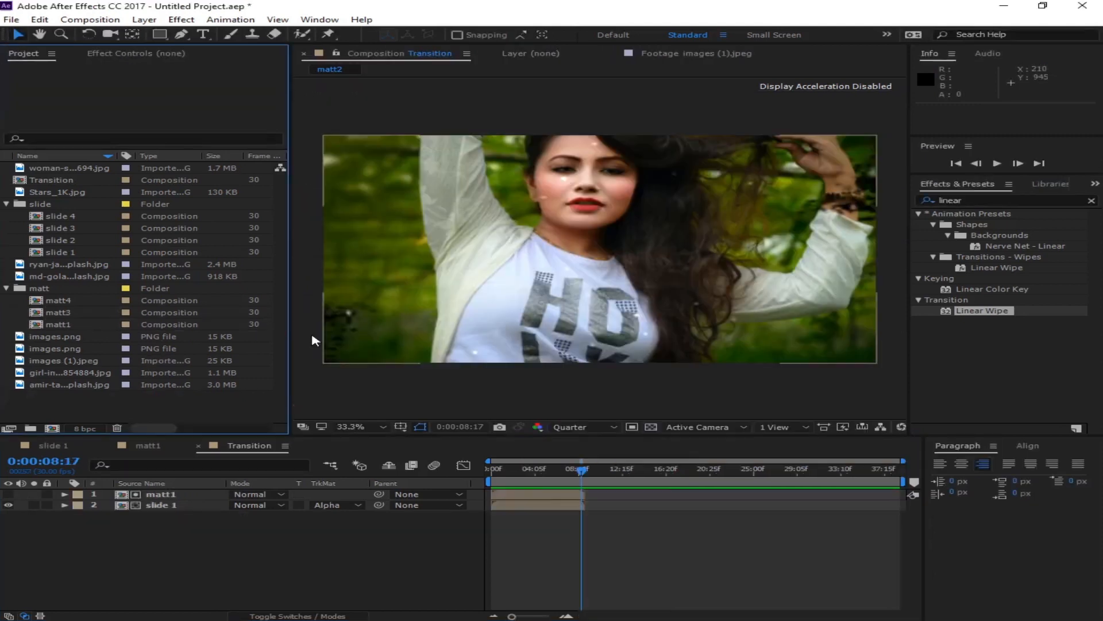
pyautogui.click(76, 315)
pyautogui.press('Delete')
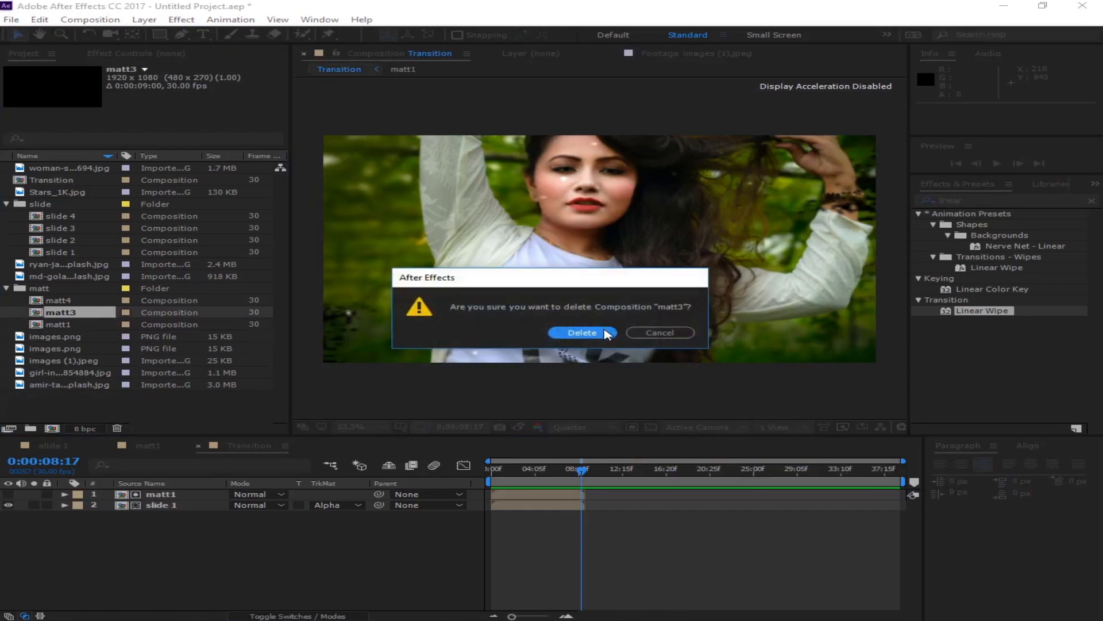
pyautogui.click(606, 333)
pyautogui.click(68, 300)
pyautogui.press('Delete')
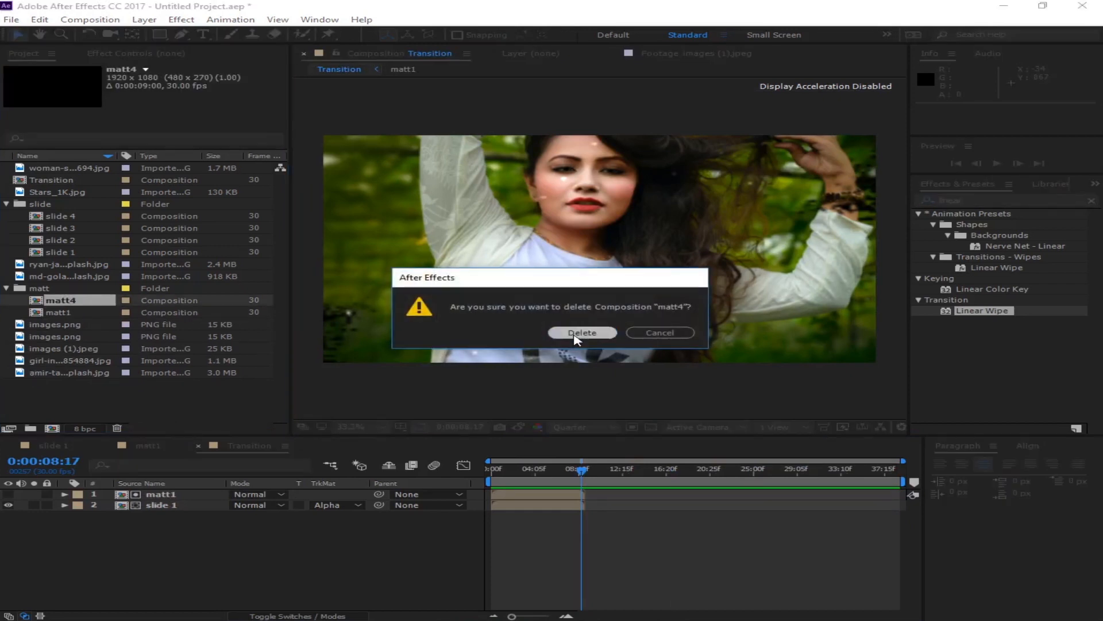
pyautogui.click(576, 334)
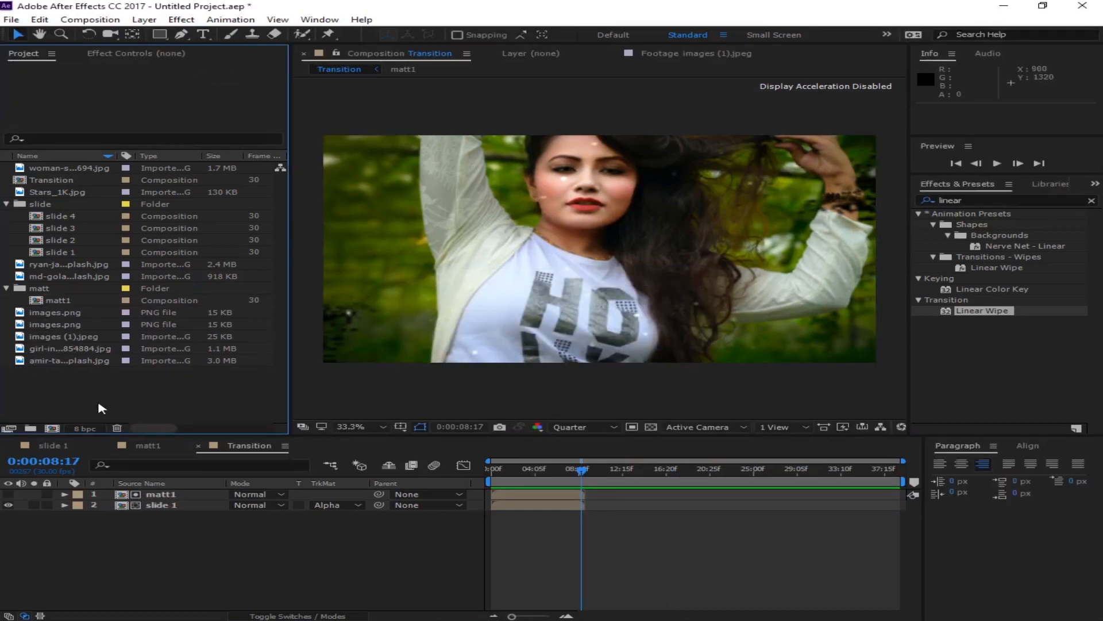
# - Duplicate the matt1 composition once as matt2 and open the copy with its layer properties collapsed
pyautogui.click(55, 301)
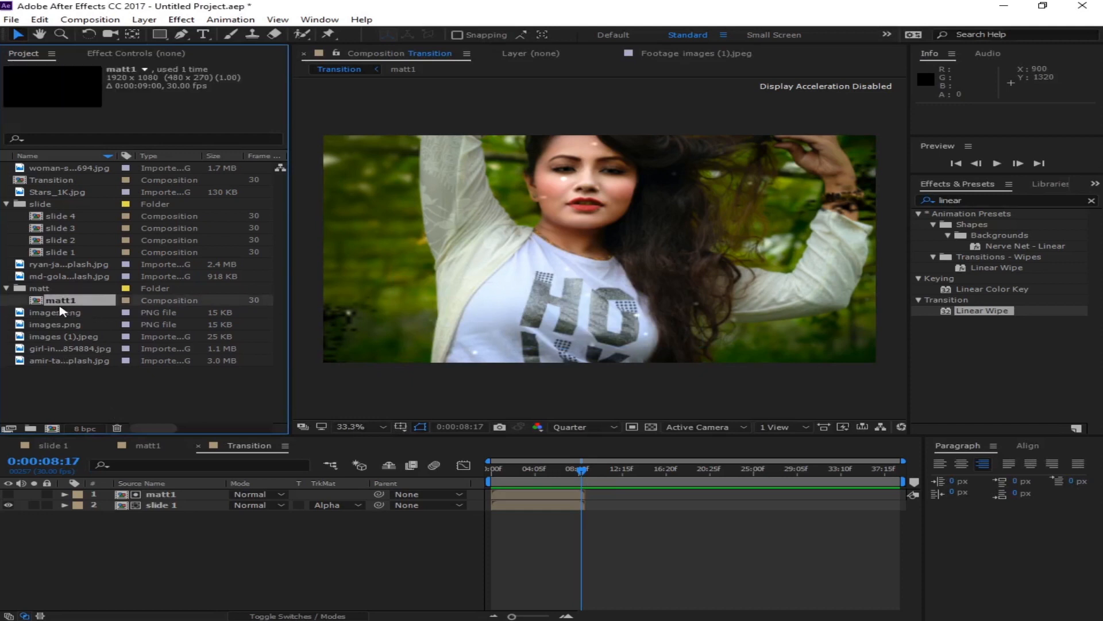
pyautogui.hotkey('ctrl', 'd')
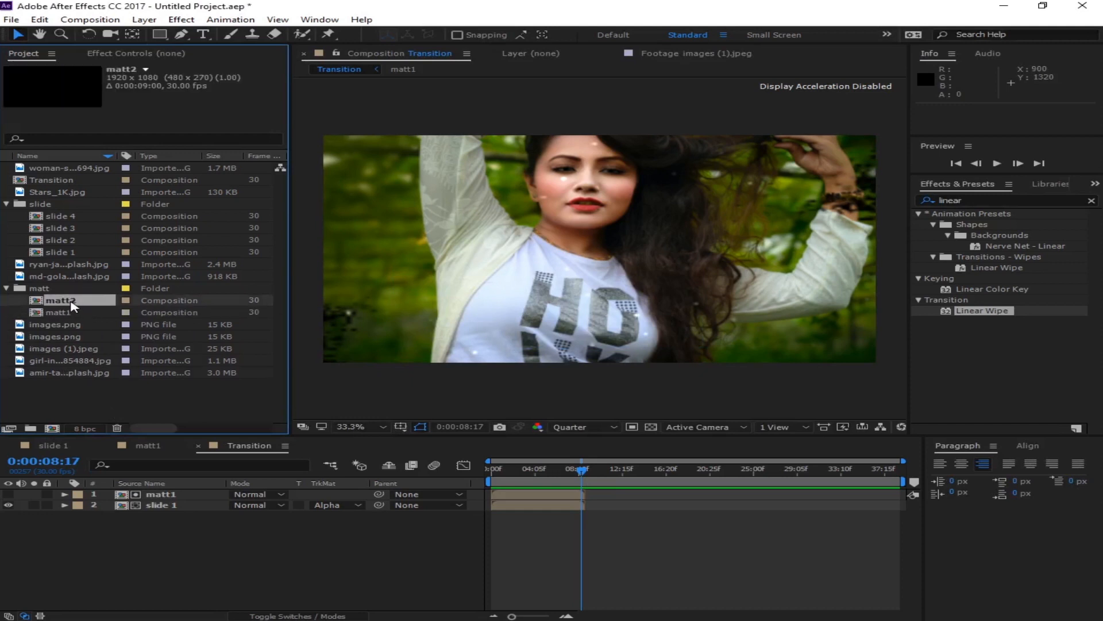
pyautogui.doubleClick(71, 302)
pyautogui.click(64, 515)
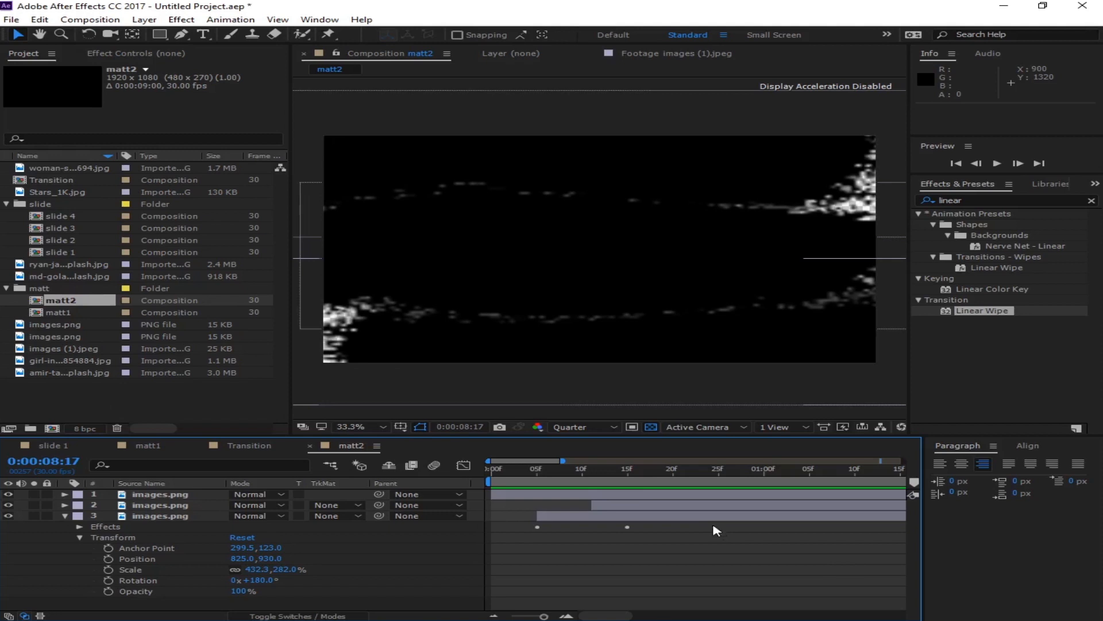
pyautogui.click(64, 516)
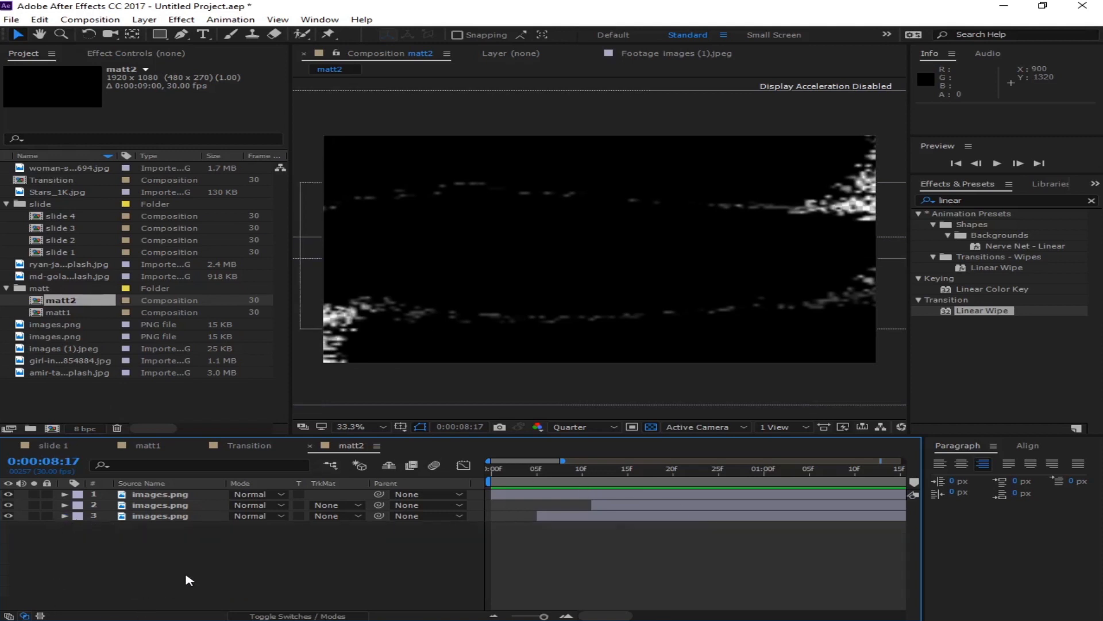
# - Scrub matt2 to 0:00:00:15 and delete its third images.png layer, the lower brush stroke
pyautogui.moveTo(520, 468); pyautogui.dragTo(628, 473)
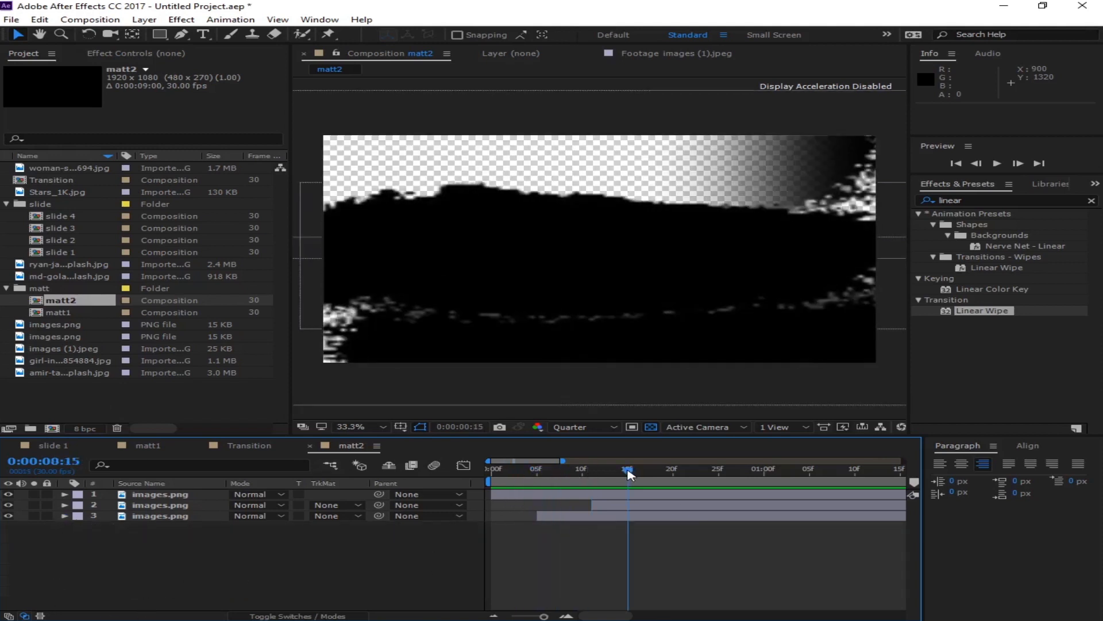
pyautogui.click(180, 516)
pyautogui.press('Delete')
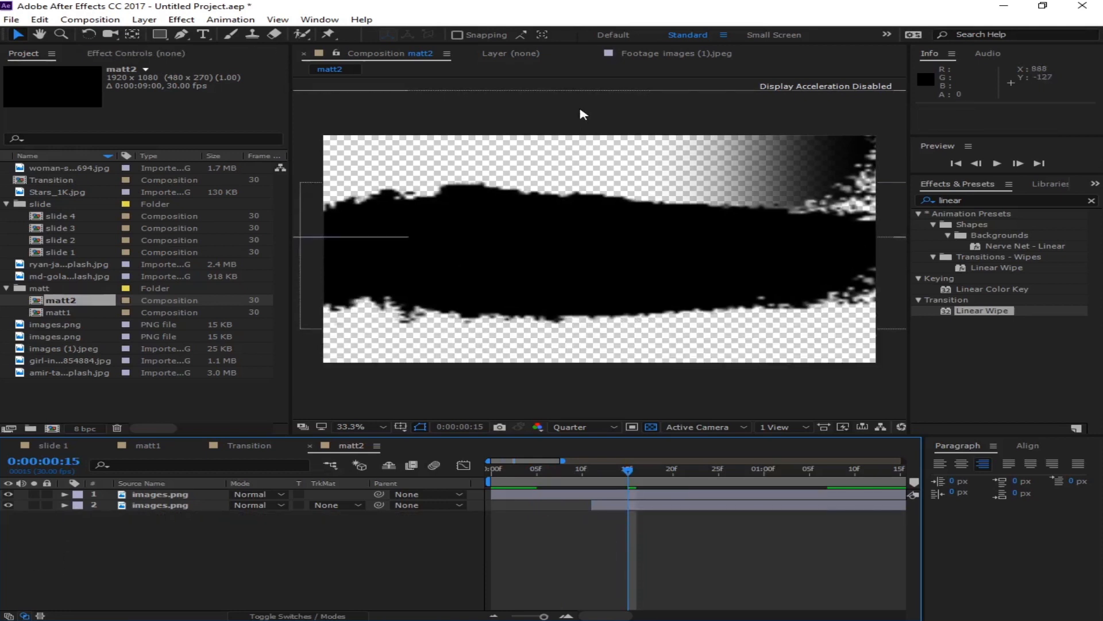
# - At 0:00:00:23, move the upper brush stroke on layer 2 down to about position 1110, 642
pyautogui.click(584, 236)
pyautogui.click(620, 476)
pyautogui.moveTo(620, 477); pyautogui.dragTo(701, 477)
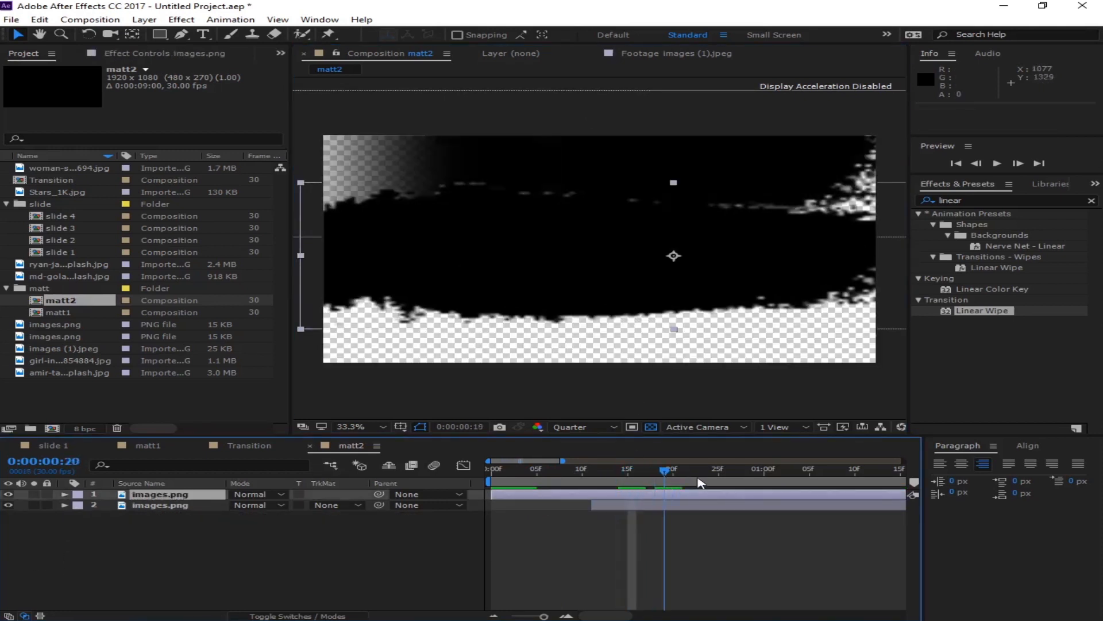
pyautogui.click(675, 175)
pyautogui.moveTo(676, 175); pyautogui.dragTo(670, 323)
# - Rotate the layer 2 brush stroke to 25° and stretch its width to about 474%, shifting it slightly down and right
pyautogui.press('r')
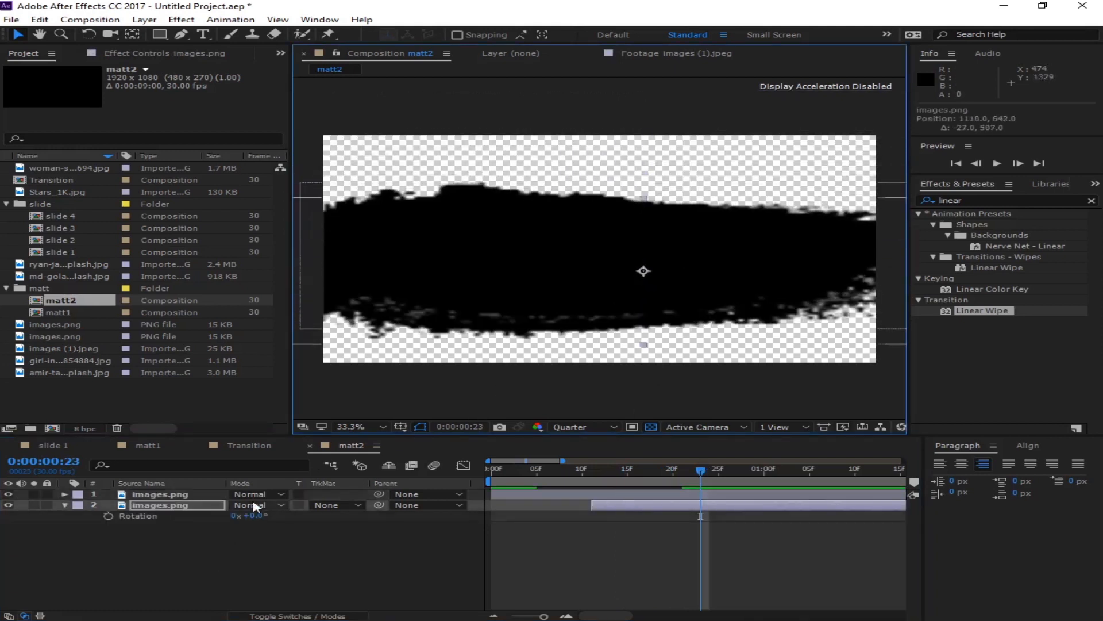
pyautogui.moveTo(254, 515); pyautogui.dragTo(275, 515)
pyautogui.moveTo(700, 295); pyautogui.dragTo(723, 306)
pyautogui.moveTo(324, 164); pyautogui.dragTo(292, 154)
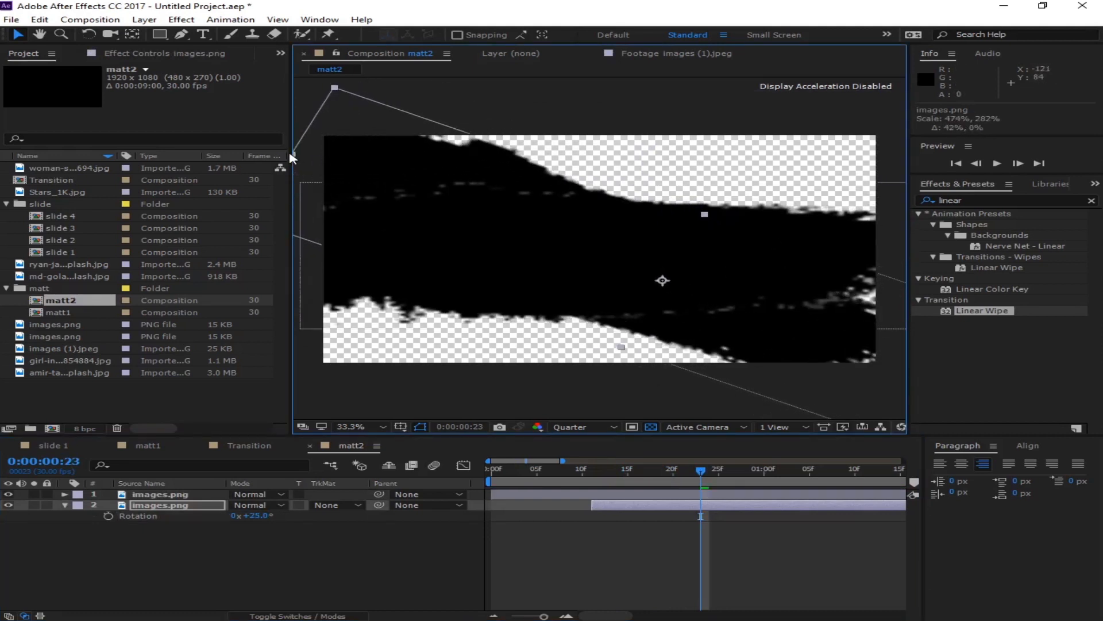
# - Nudge the layer 2 brush stroke to about position 1194, 666 and rotate the layer 1 stroke to -33°
pyautogui.moveTo(495, 225)
pyautogui.mouseDown()
pyautogui.moveTo(509, 236)
pyautogui.moveTo(500, 220)
pyautogui.mouseUp()
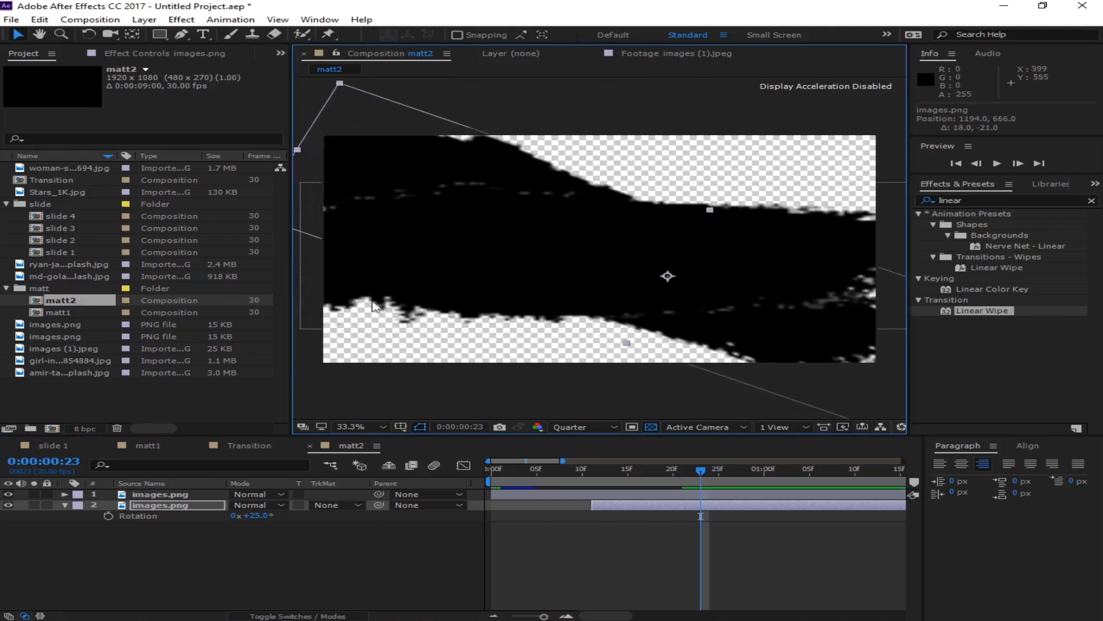
pyautogui.click(181, 498)
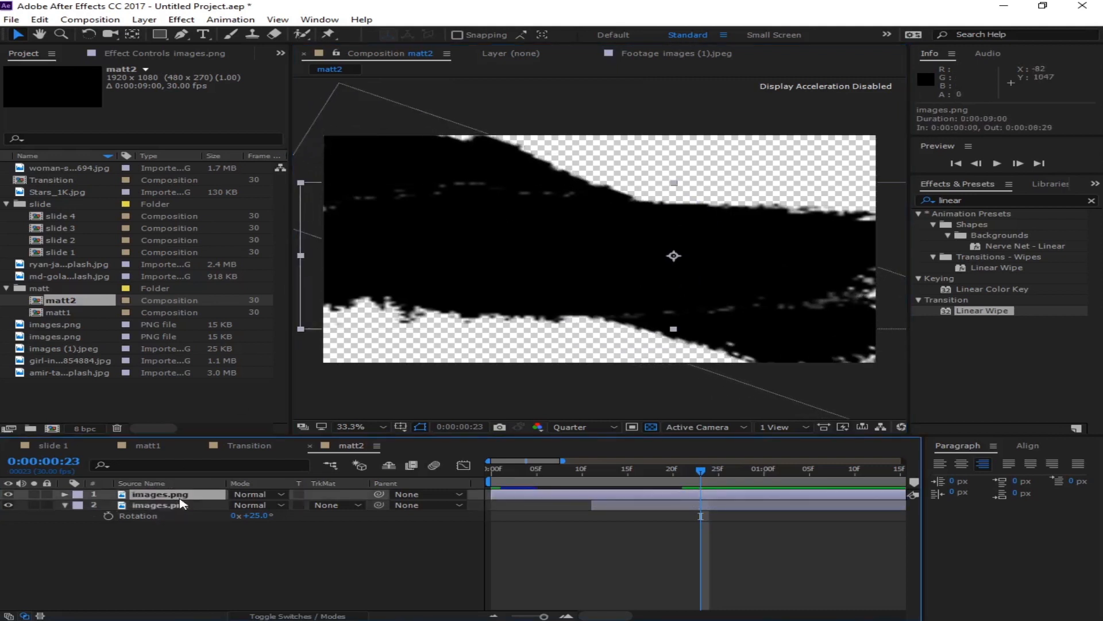
pyautogui.press('r')
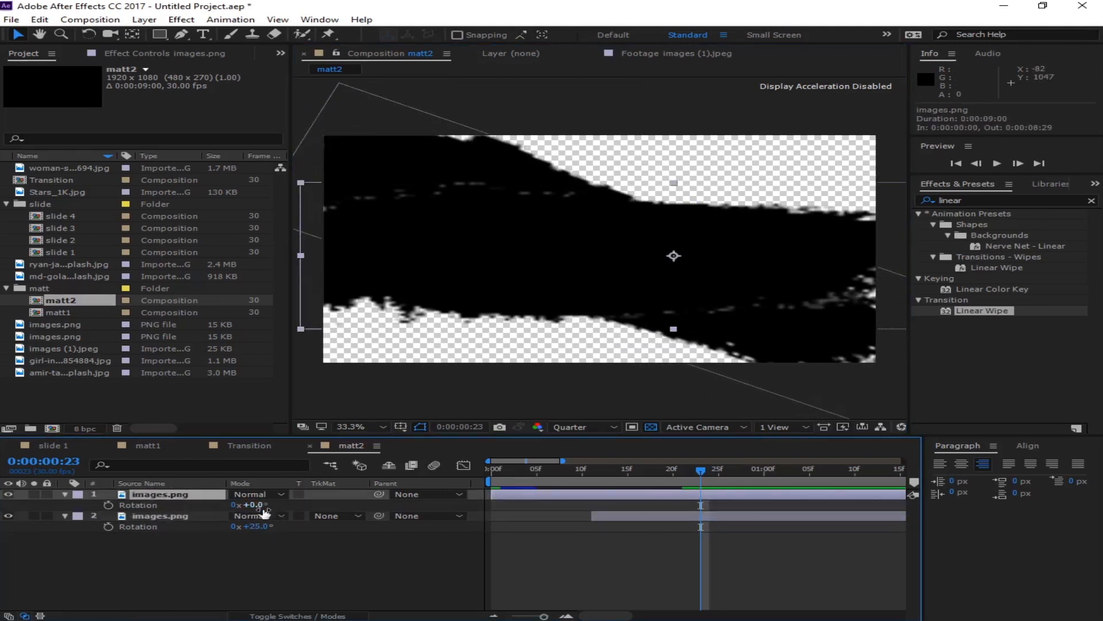
pyautogui.moveTo(253, 505); pyautogui.dragTo(240, 513)
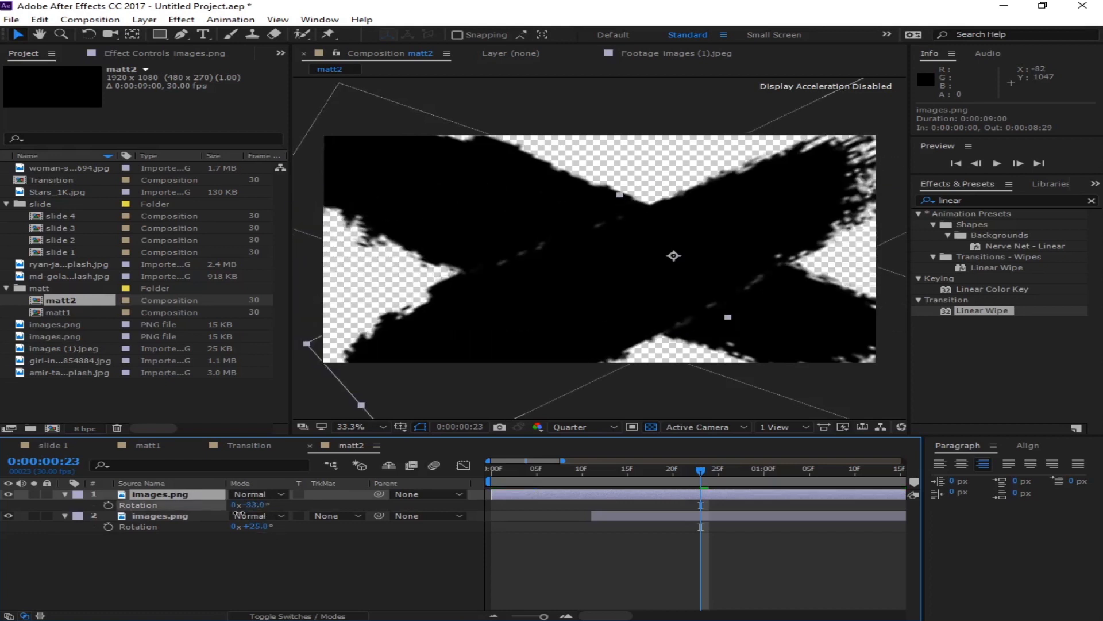
# - Stretch the layer 1 brush stroke's width to about 476%, move it up to about position 1221, 420, and preview the wipe animation
pyautogui.moveTo(567, 320); pyautogui.dragTo(563, 299)
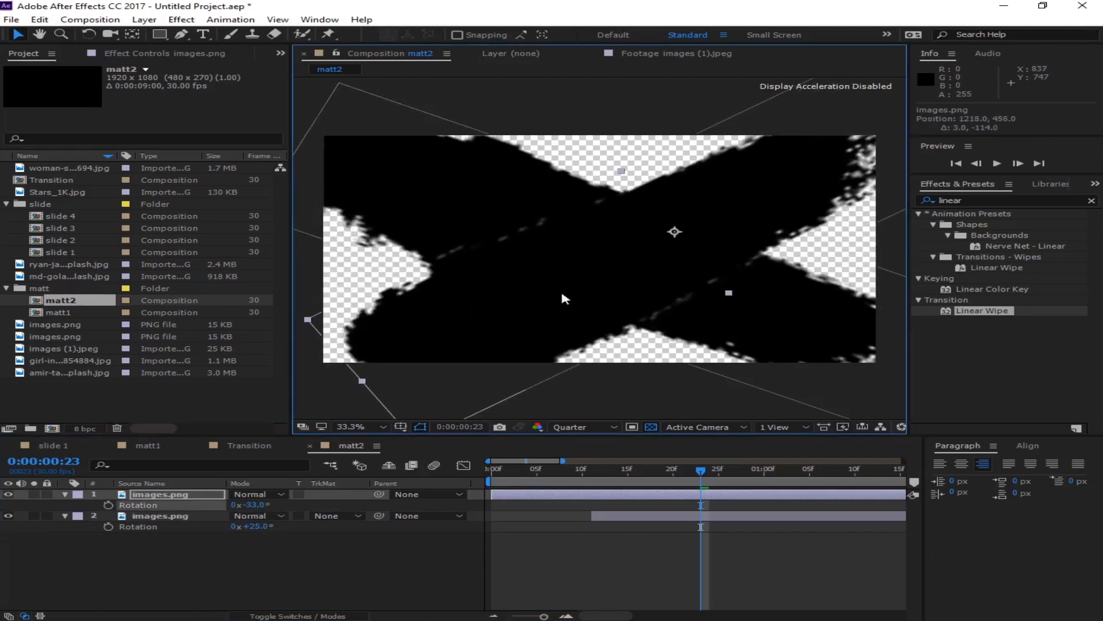
pyautogui.moveTo(361, 381); pyautogui.dragTo(330, 395)
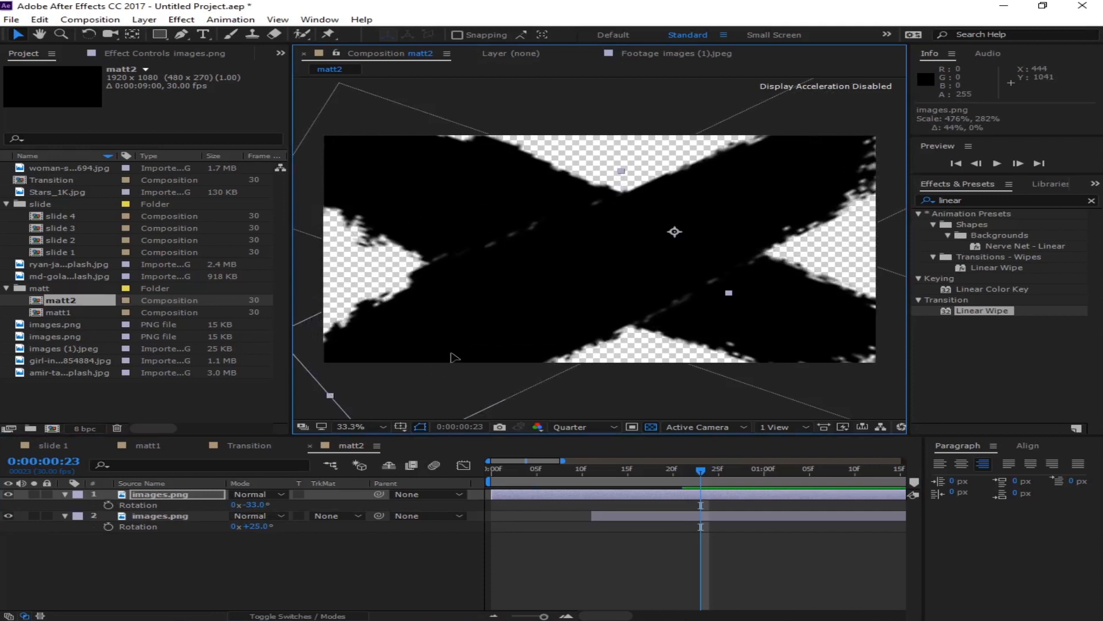
pyautogui.moveTo(452, 354); pyautogui.dragTo(447, 345)
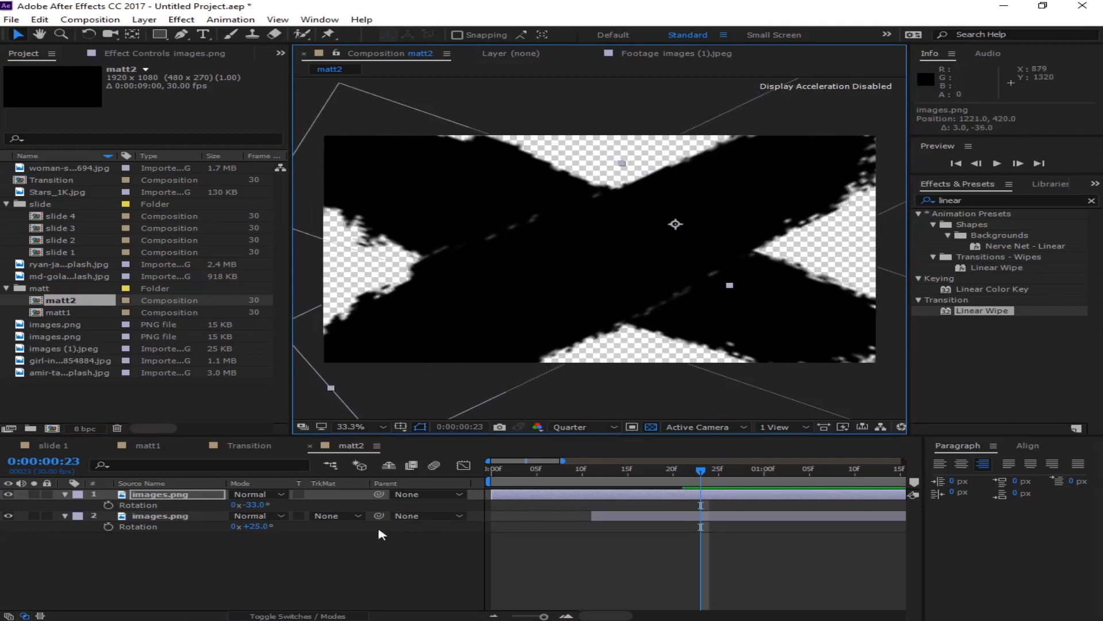
pyautogui.click(653, 483)
pyautogui.press('space')
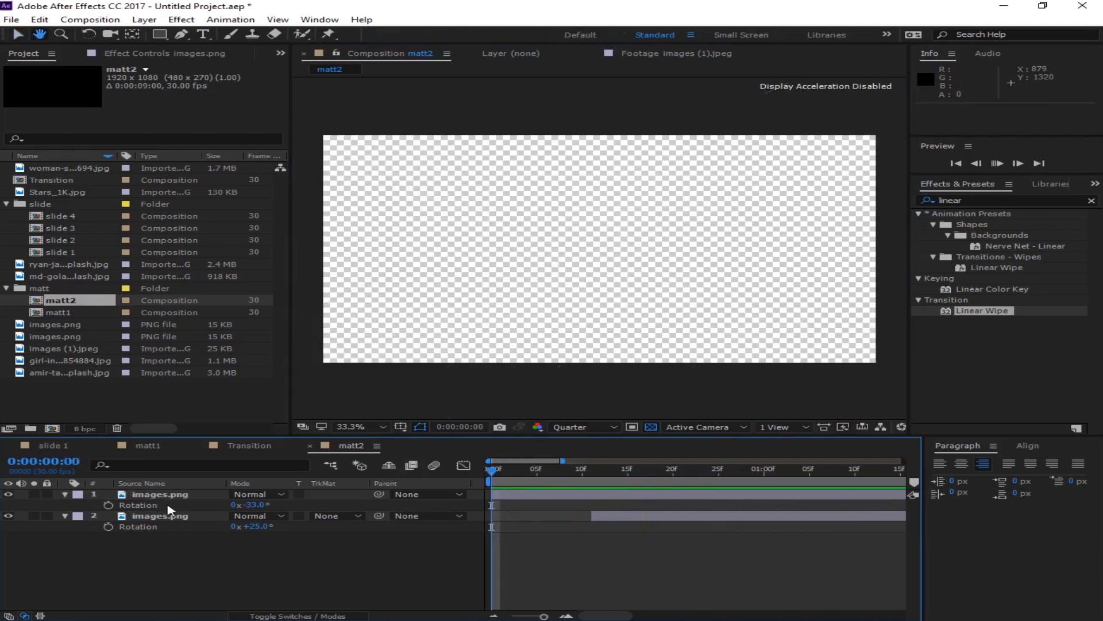
pyautogui.press('space')
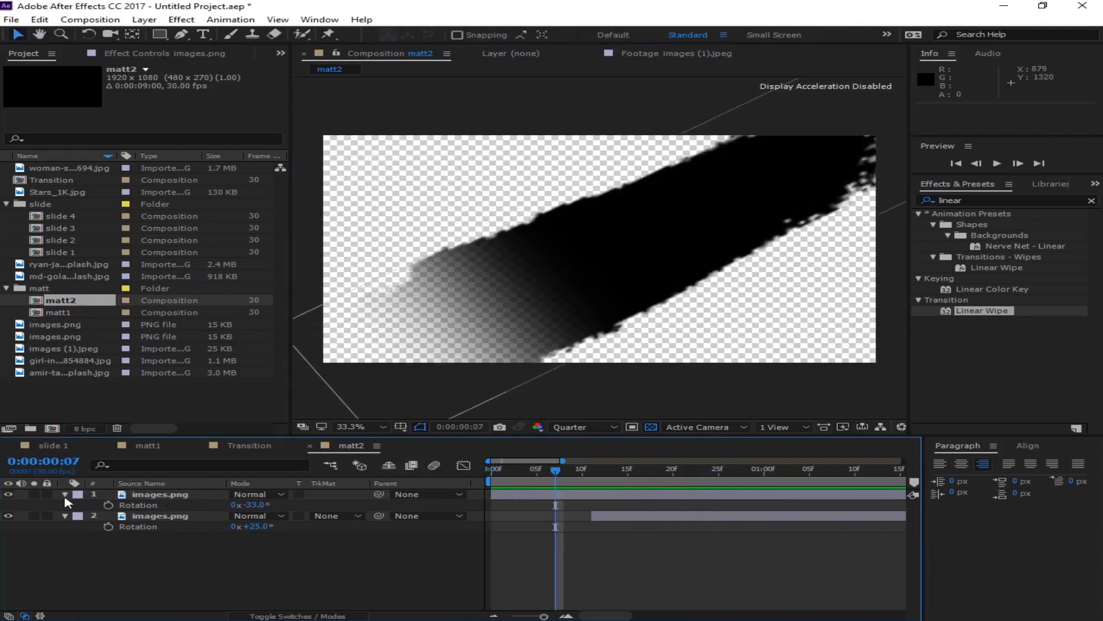
# - Collapse the layer properties and apply the Fill effect to both images.png layers in matt2
pyautogui.click(65, 495)
pyautogui.click(65, 504)
pyautogui.hotkey('ctrl', 'a')
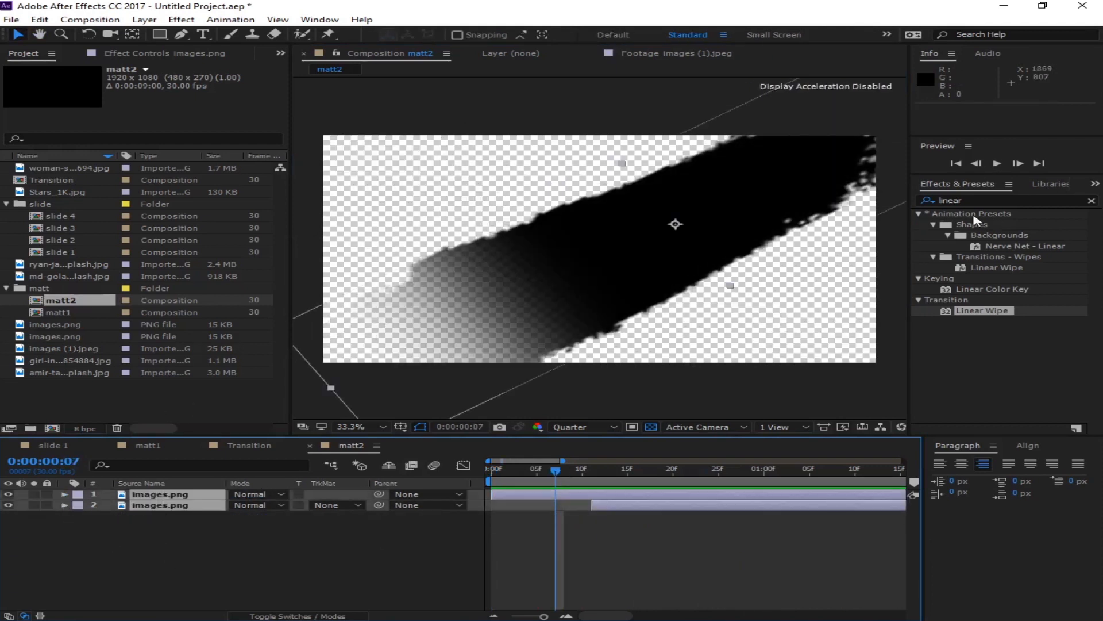
pyautogui.click(476, 236)
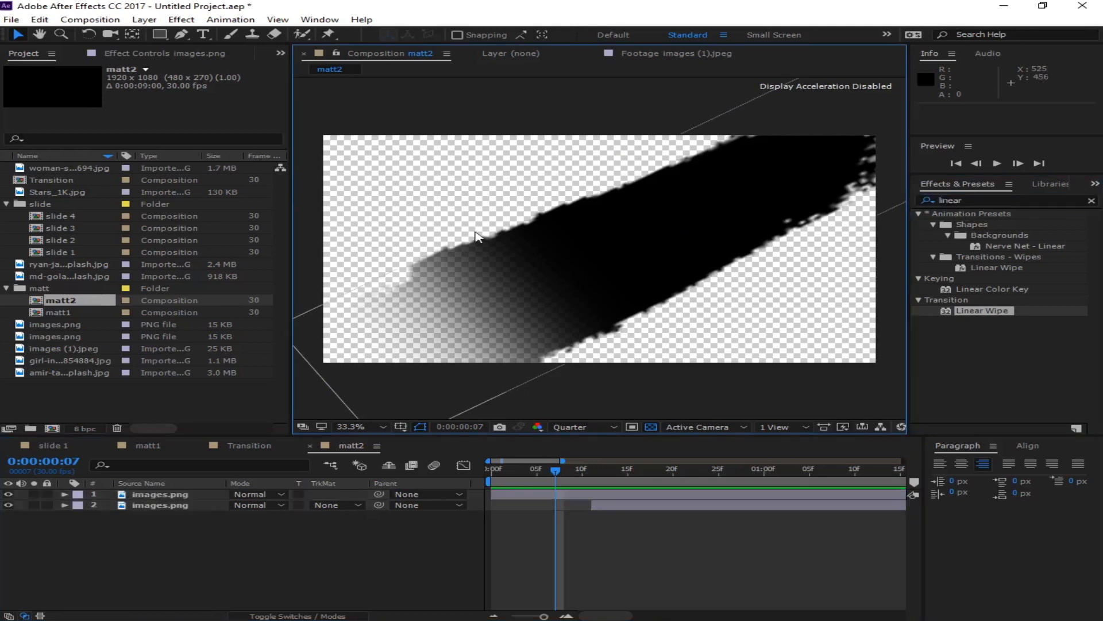
pyautogui.click(984, 201)
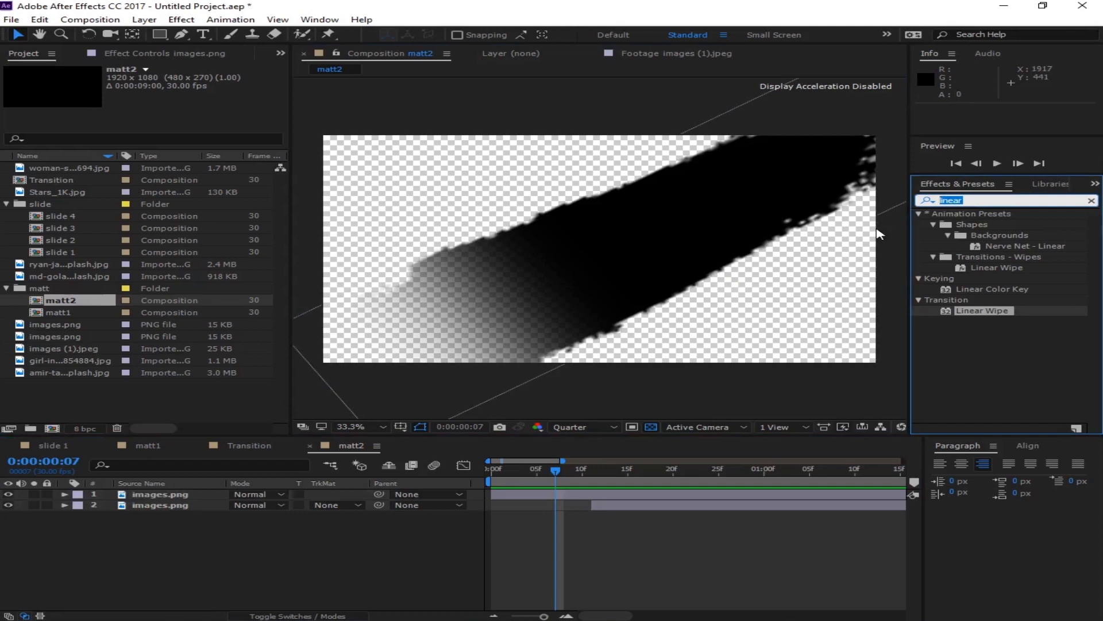
pyautogui.write('fill')
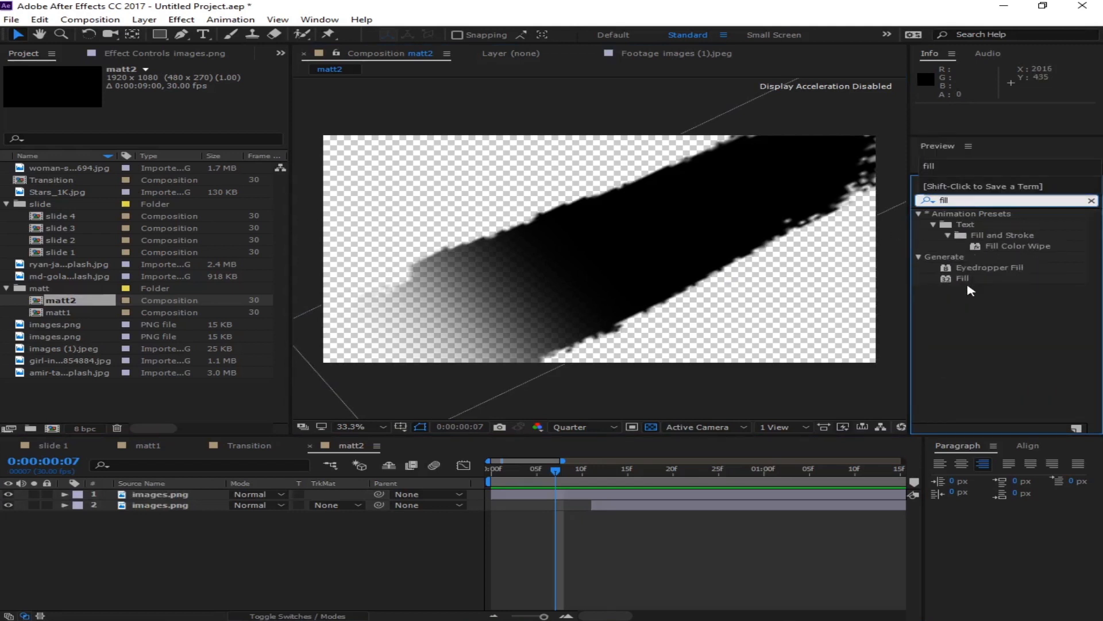
pyautogui.click(965, 279)
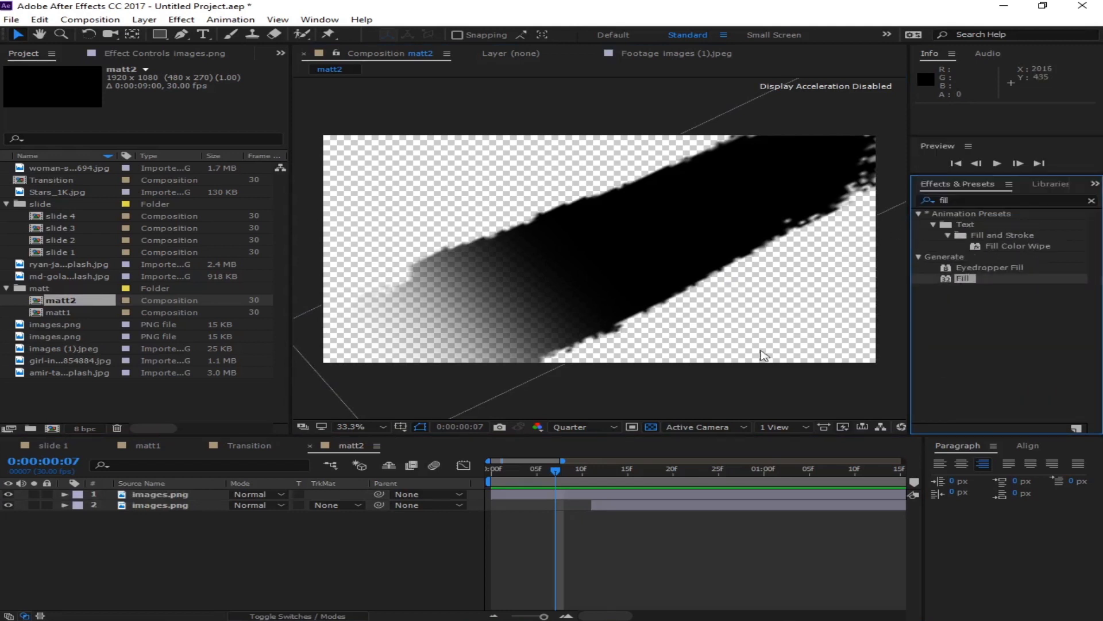
pyautogui.moveTo(148, 553); pyautogui.dragTo(167, 489)
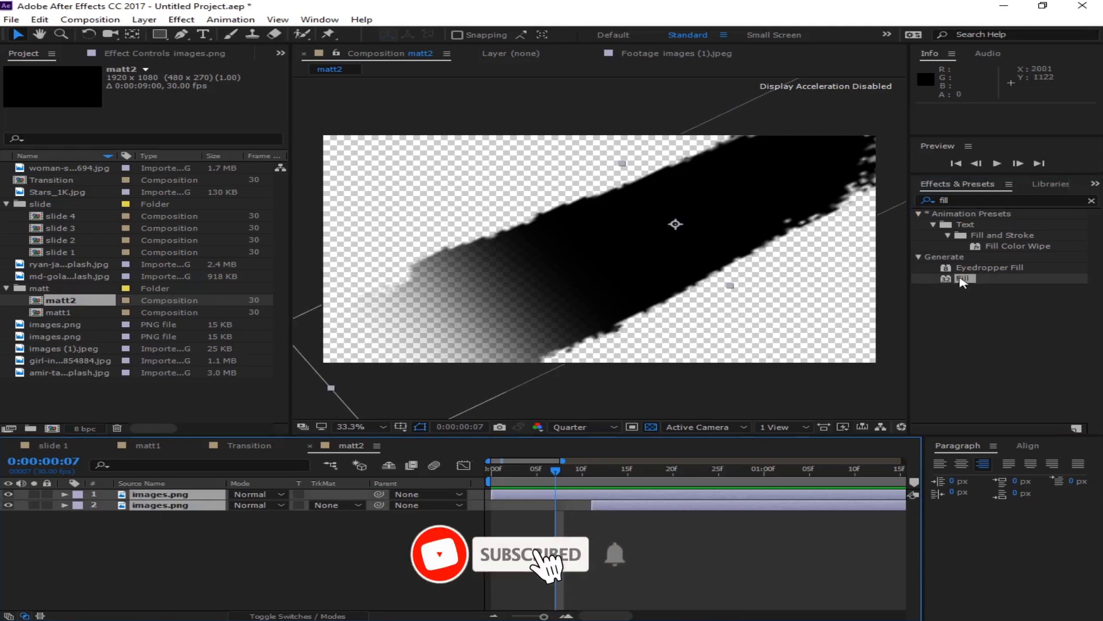
pyautogui.doubleClick(964, 279)
# - At 0:00:01:01, set the Fill colour of both brush strokes to blue 4694FF
pyautogui.moveTo(666, 493); pyautogui.dragTo(774, 483)
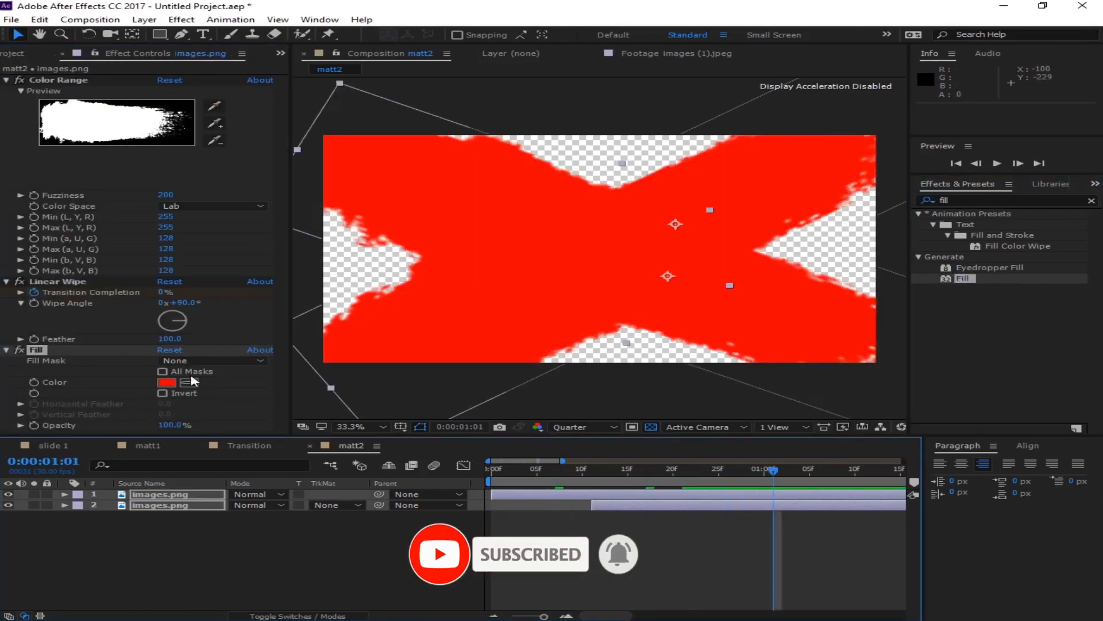
pyautogui.click(166, 382)
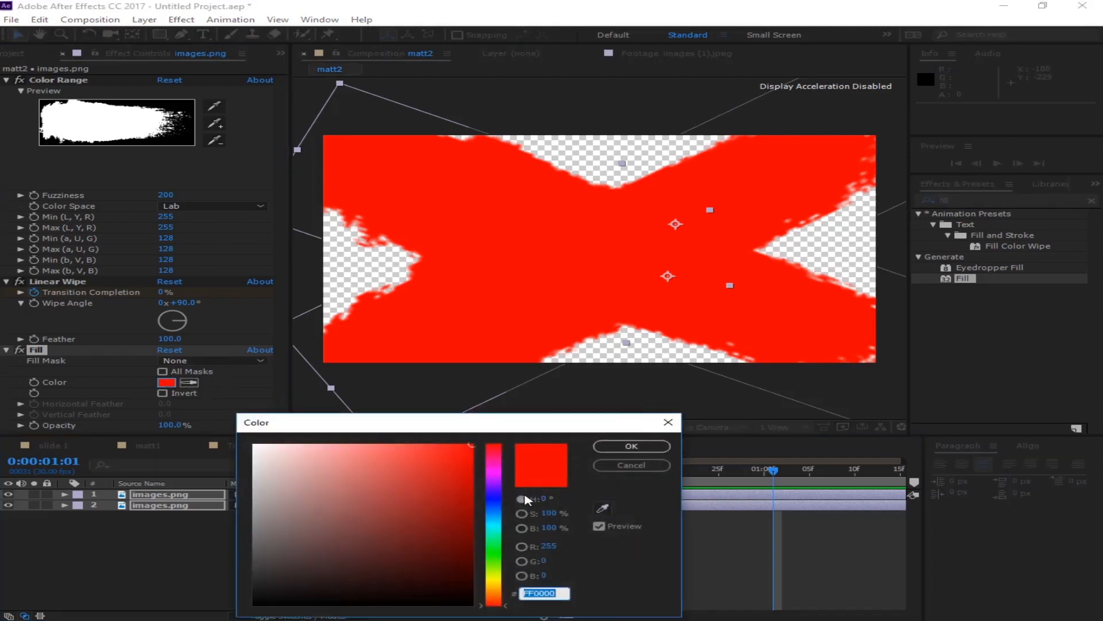
pyautogui.click(494, 516)
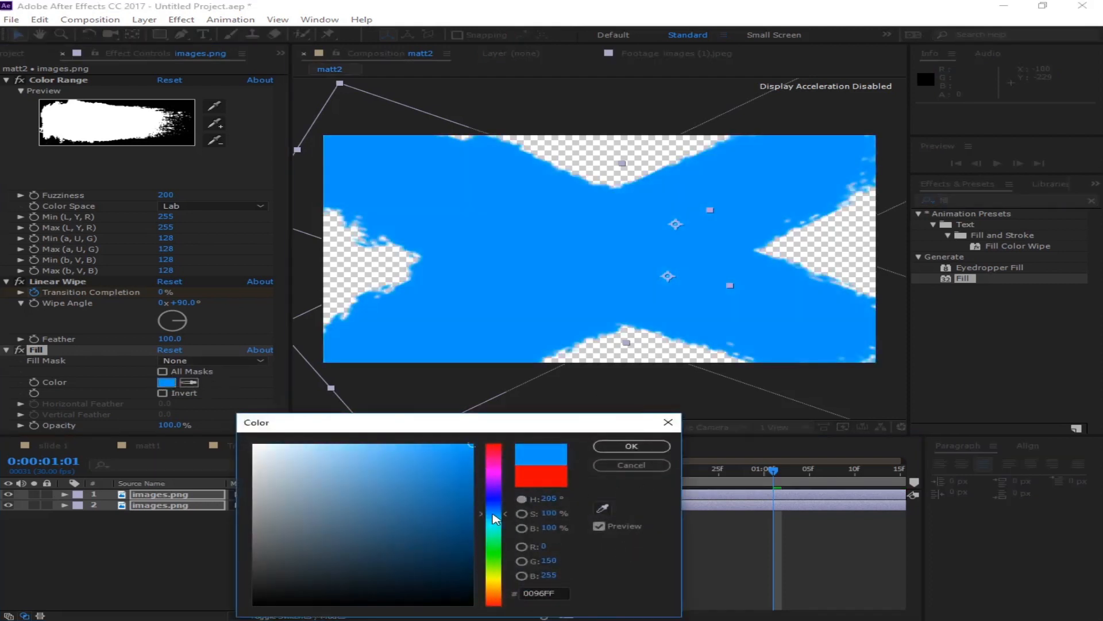
pyautogui.moveTo(460, 466)
pyautogui.mouseDown()
pyautogui.moveTo(452, 442)
pyautogui.moveTo(479, 474)
pyautogui.moveTo(459, 428)
pyautogui.moveTo(410, 430)
pyautogui.mouseUp()
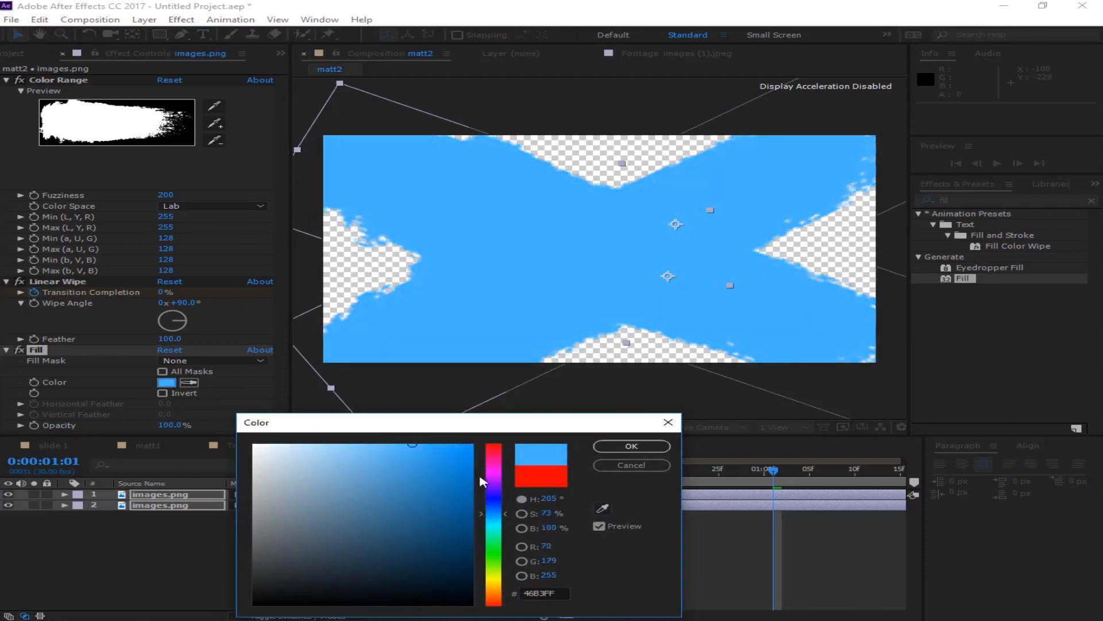
pyautogui.moveTo(498, 520); pyautogui.dragTo(499, 513)
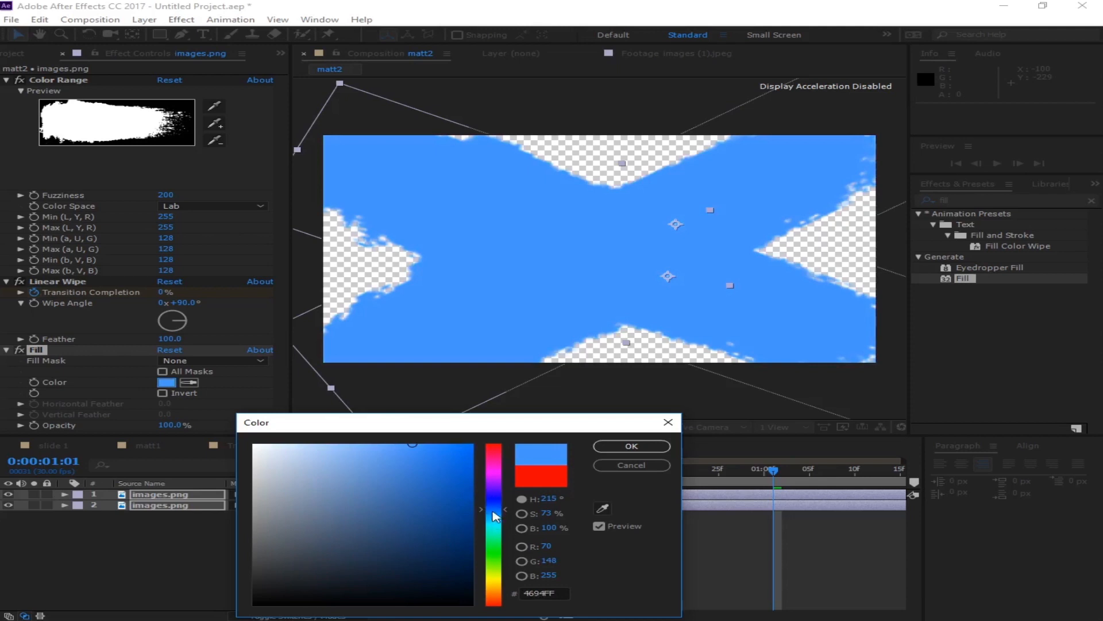
pyautogui.click(631, 446)
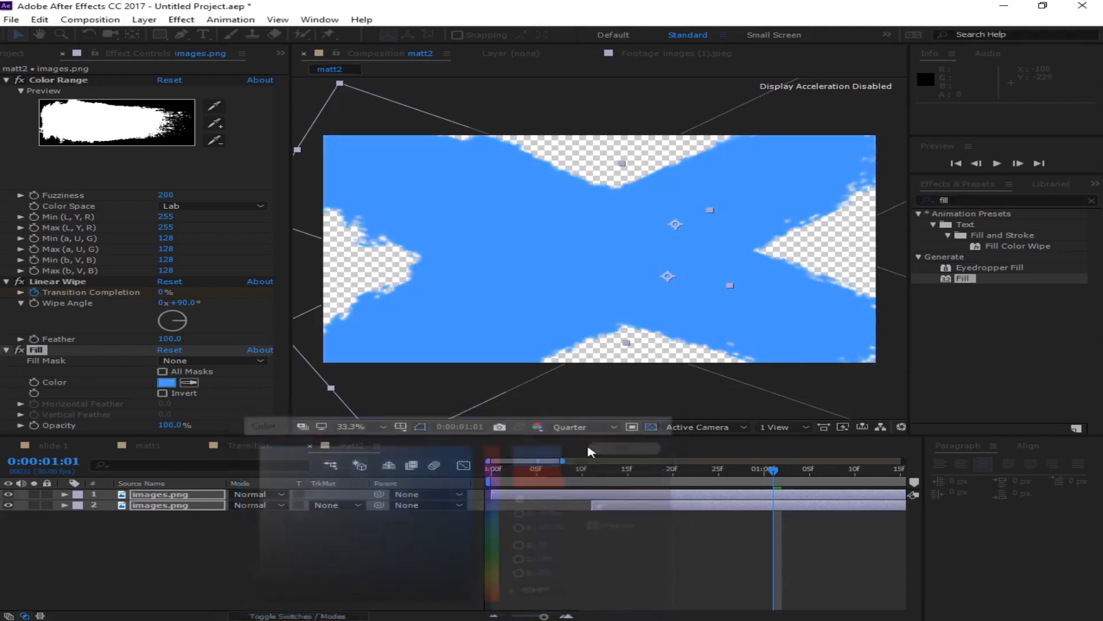
# - Open the Transition composition, go to 0:00:03:29, and add matt2 as a layer above matt1
pyautogui.click(208, 505)
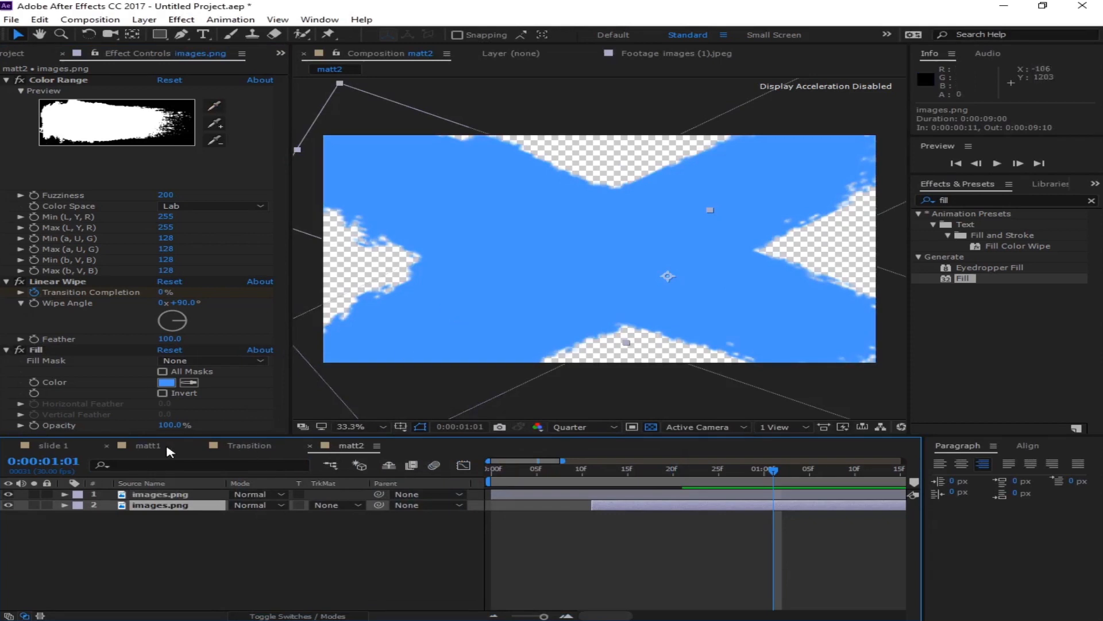
pyautogui.click(57, 446)
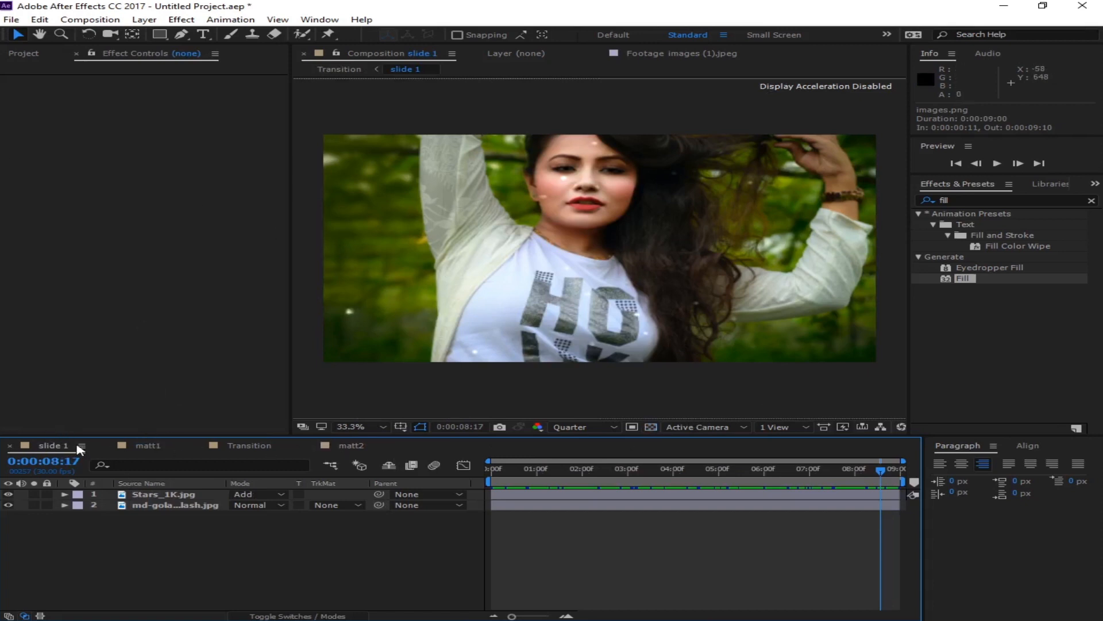
pyautogui.click(254, 448)
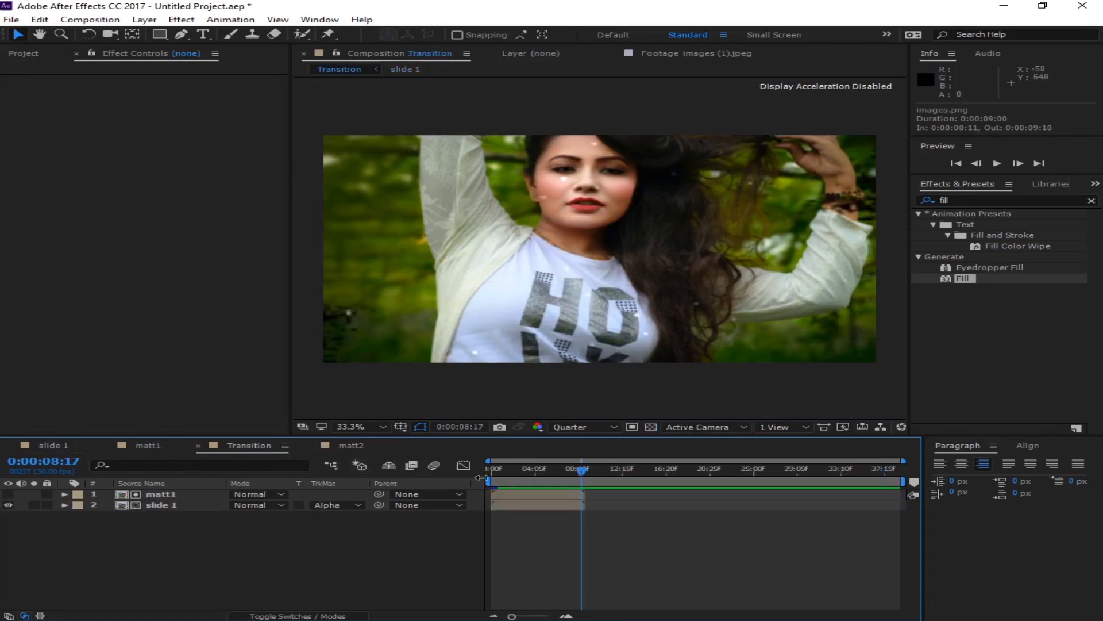
pyautogui.moveTo(578, 472); pyautogui.dragTo(530, 488)
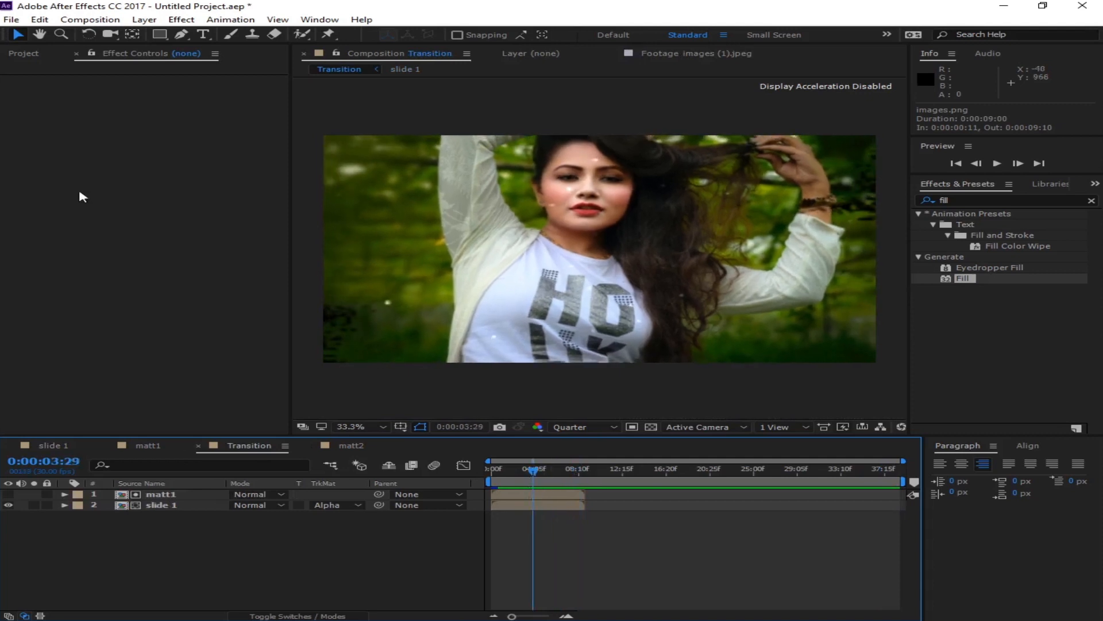
pyautogui.click(16, 56)
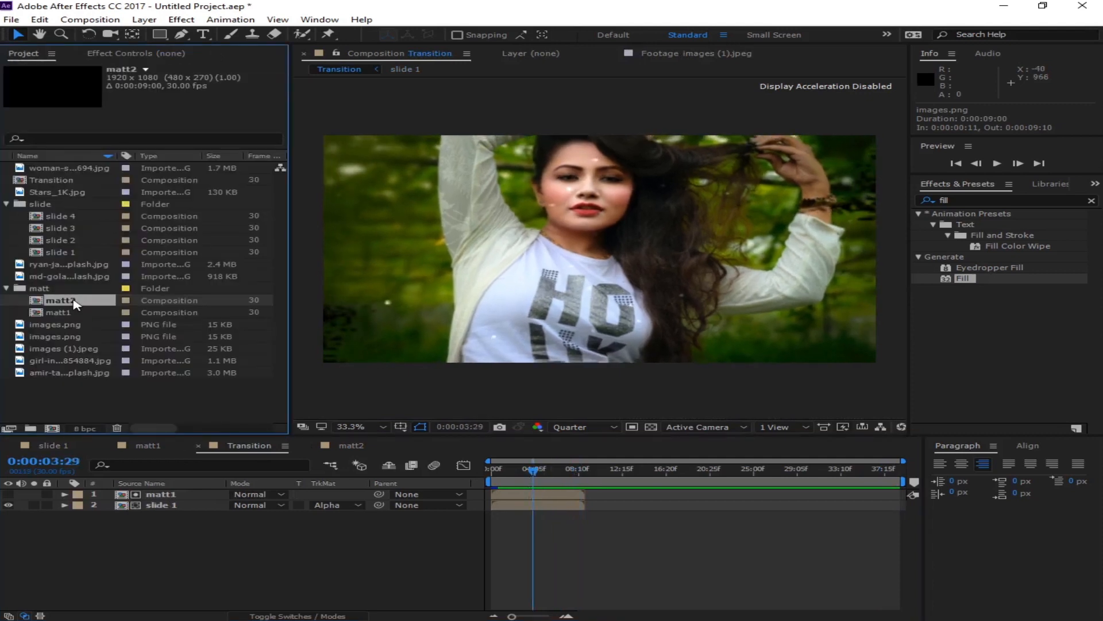
pyautogui.moveTo(73, 303); pyautogui.dragTo(185, 498)
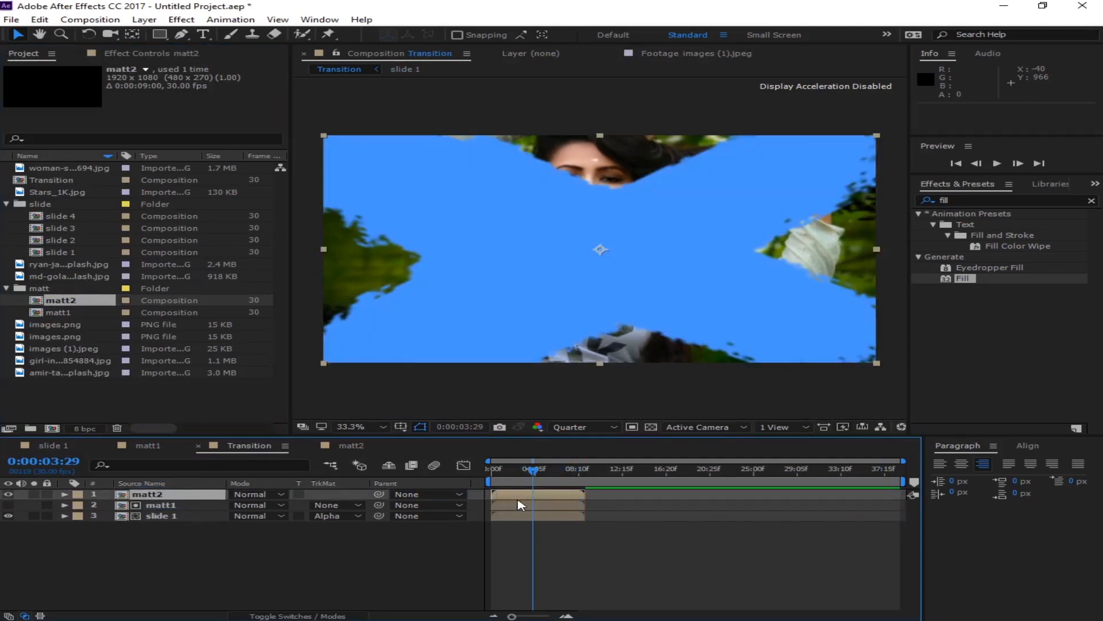
# - Shift the matt2 layer to start at 0:00:03:29 and set the preview resolution to Full
pyautogui.moveTo(529, 498); pyautogui.dragTo(553, 486)
pyautogui.click(587, 427)
pyautogui.click(584, 460)
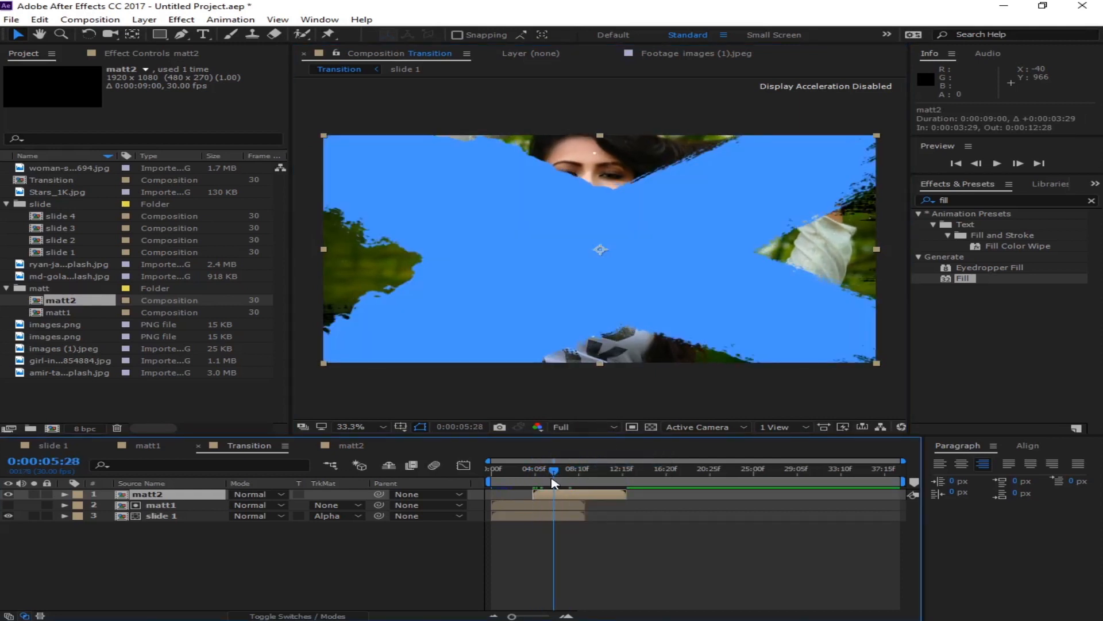
# - Set the matt2 layer's blending mode to Screen and preview its brush strokes over slide 1
pyautogui.click(276, 497)
pyautogui.click(342, 235)
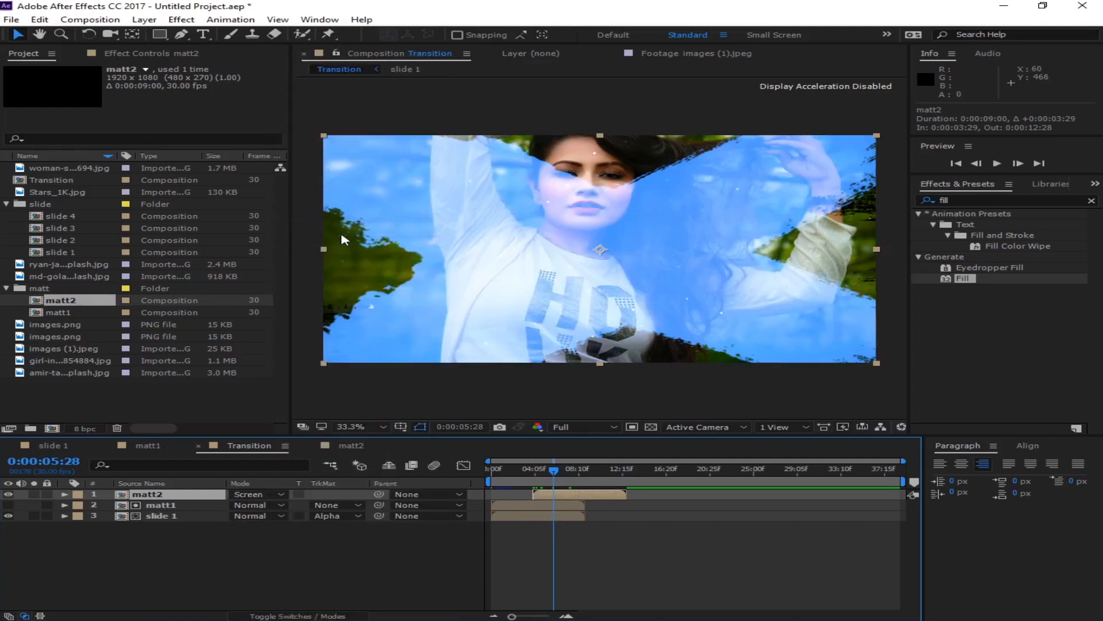
pyautogui.click(383, 580)
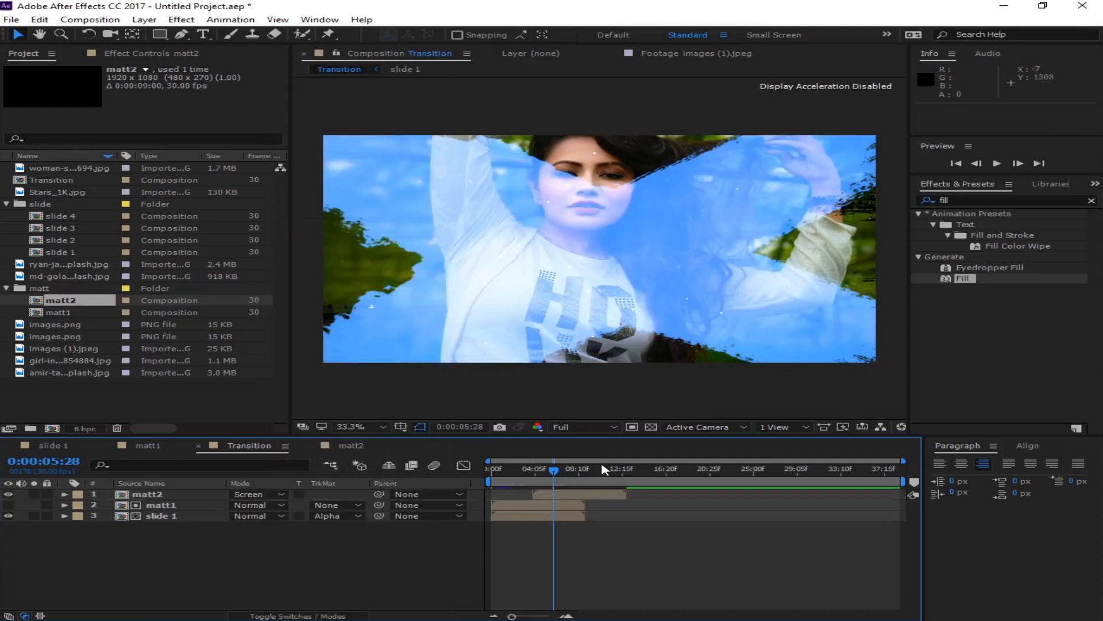
pyautogui.moveTo(554, 469); pyautogui.dragTo(543, 524)
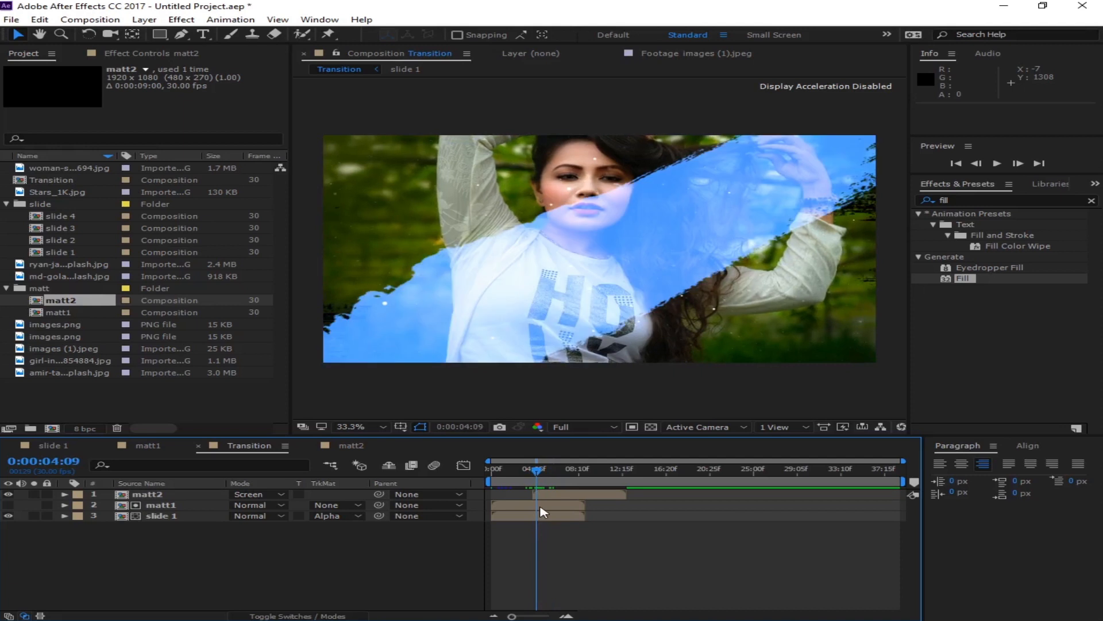
pyautogui.press('space')
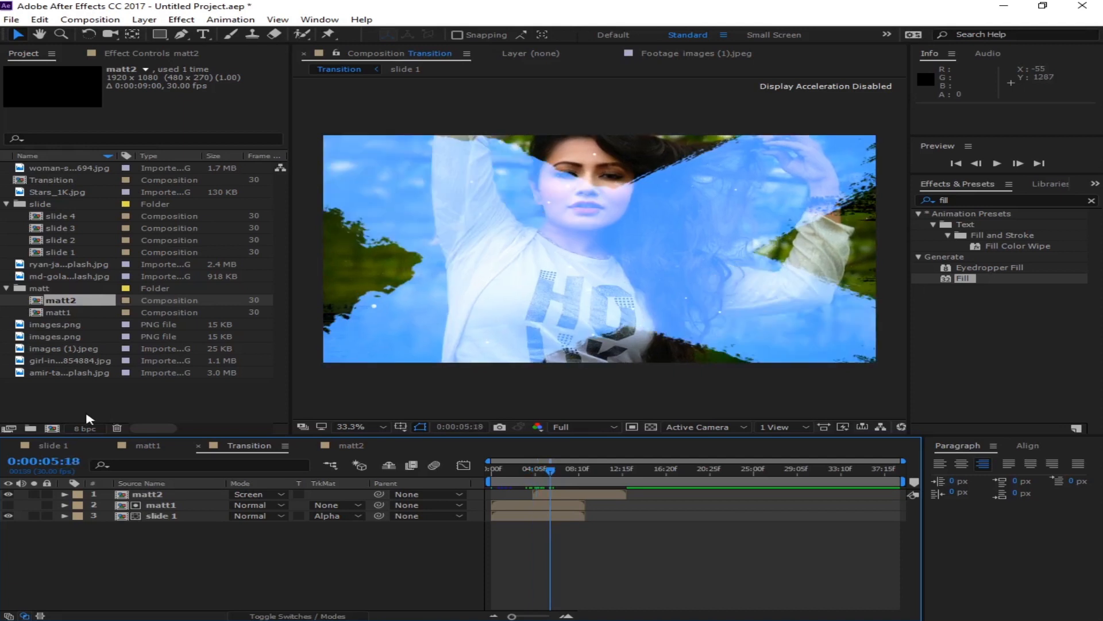
# - Duplicate the matt2 composition twice in the matt folder and open the slide 2 composition
pyautogui.click(86, 303)
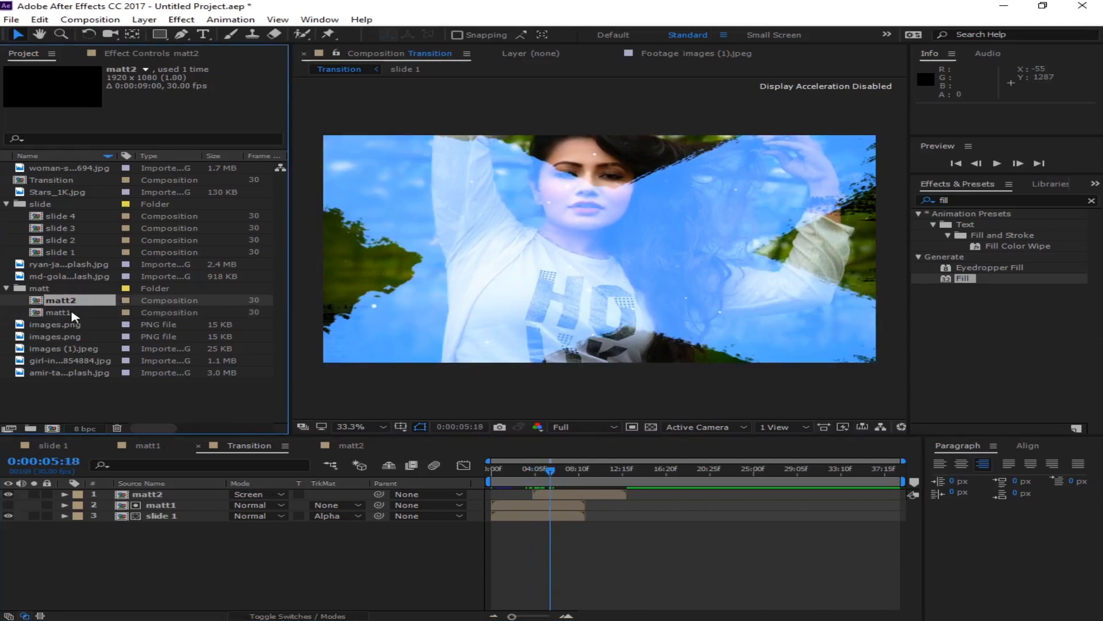
pyautogui.hotkey('ctrl', 'd')
pyautogui.hotkey('ctrl', 'd')
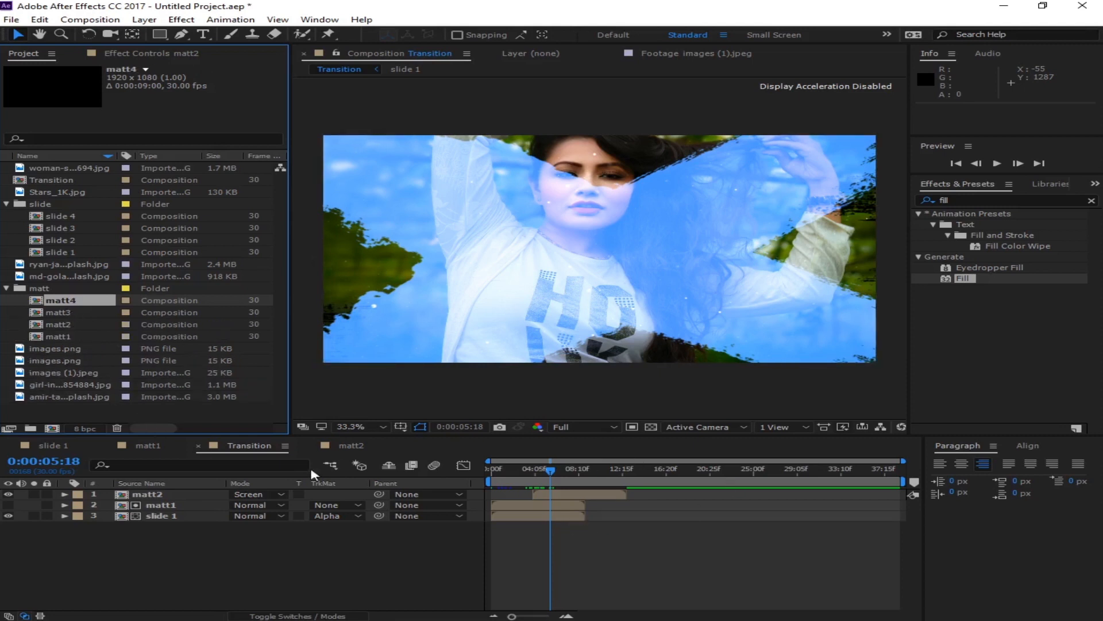
pyautogui.doubleClick(80, 241)
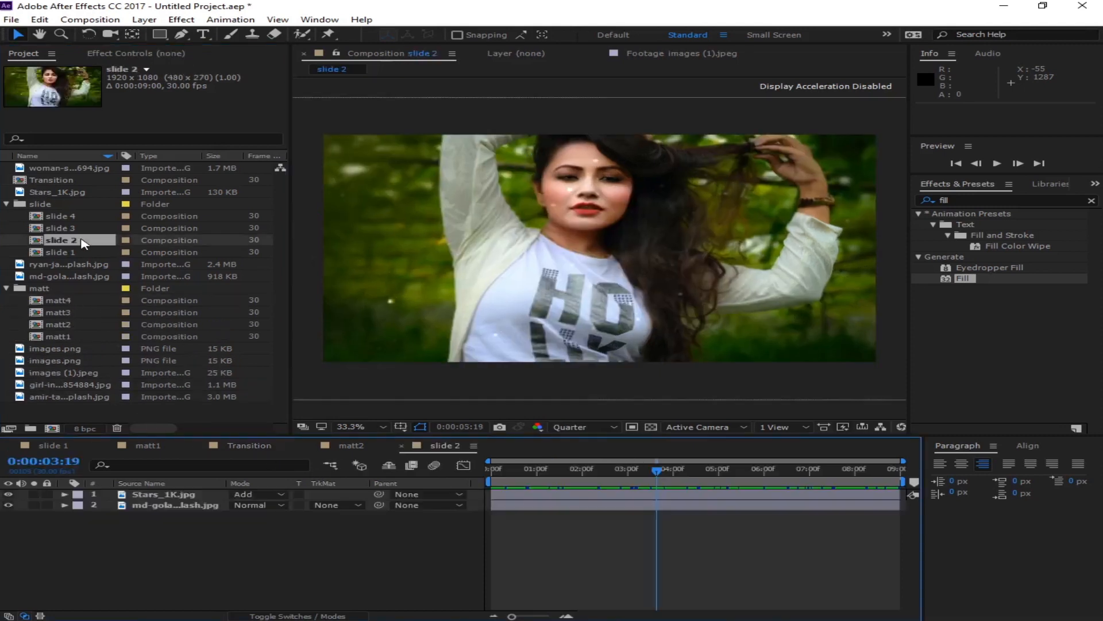
# - Replace the photo layer in slide 2 with the imported portrait of the blonde woman wearing glasses
pyautogui.click(83, 167)
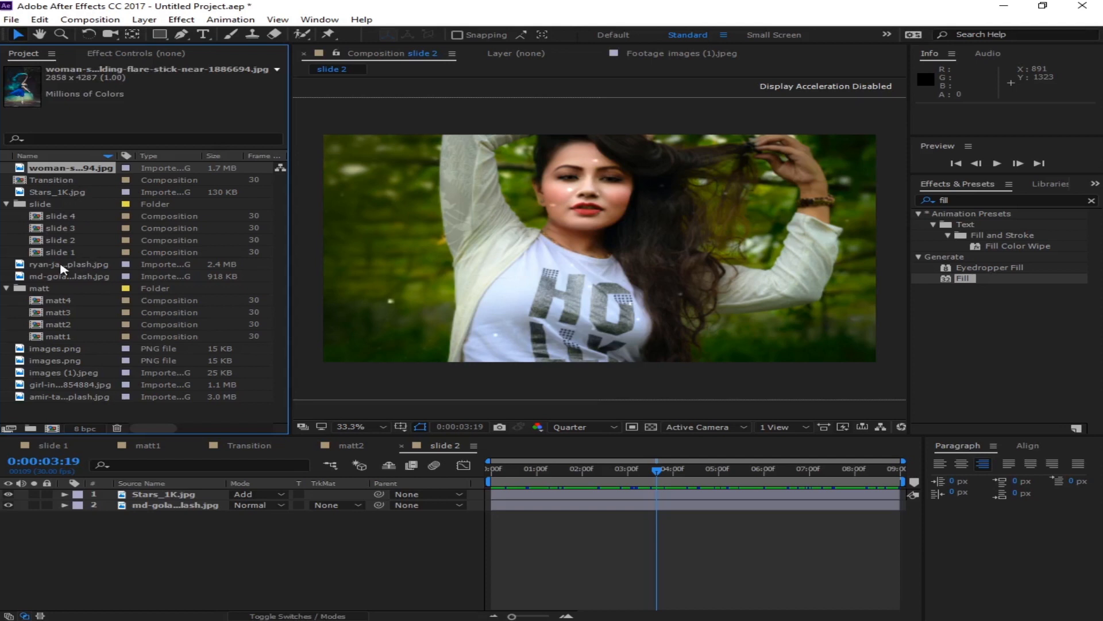
pyautogui.click(68, 277)
pyautogui.click(73, 266)
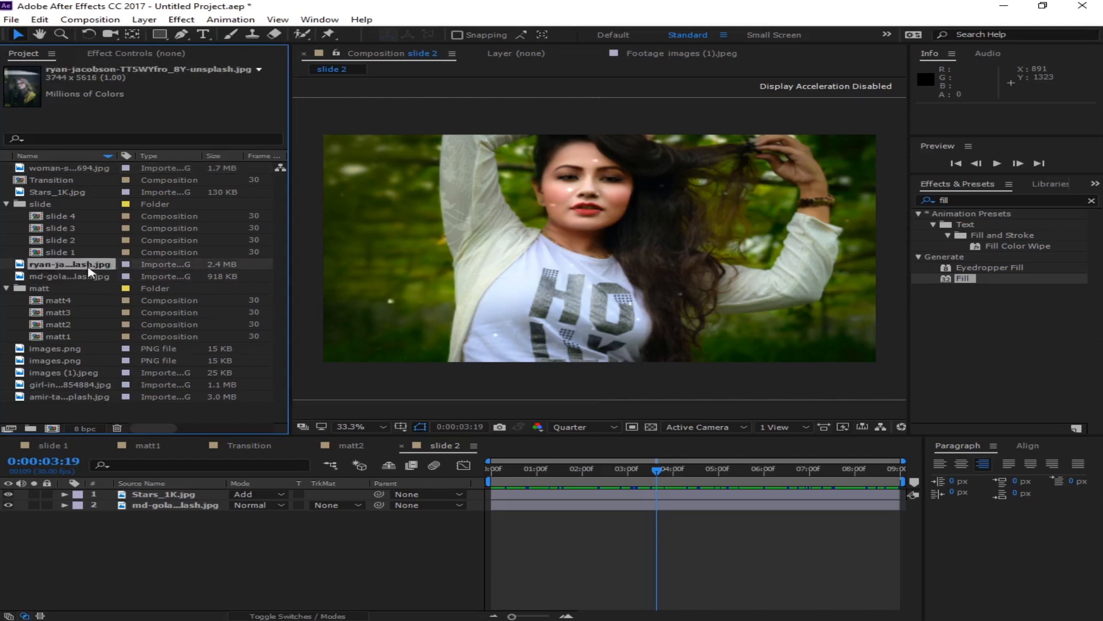
pyautogui.click(210, 504)
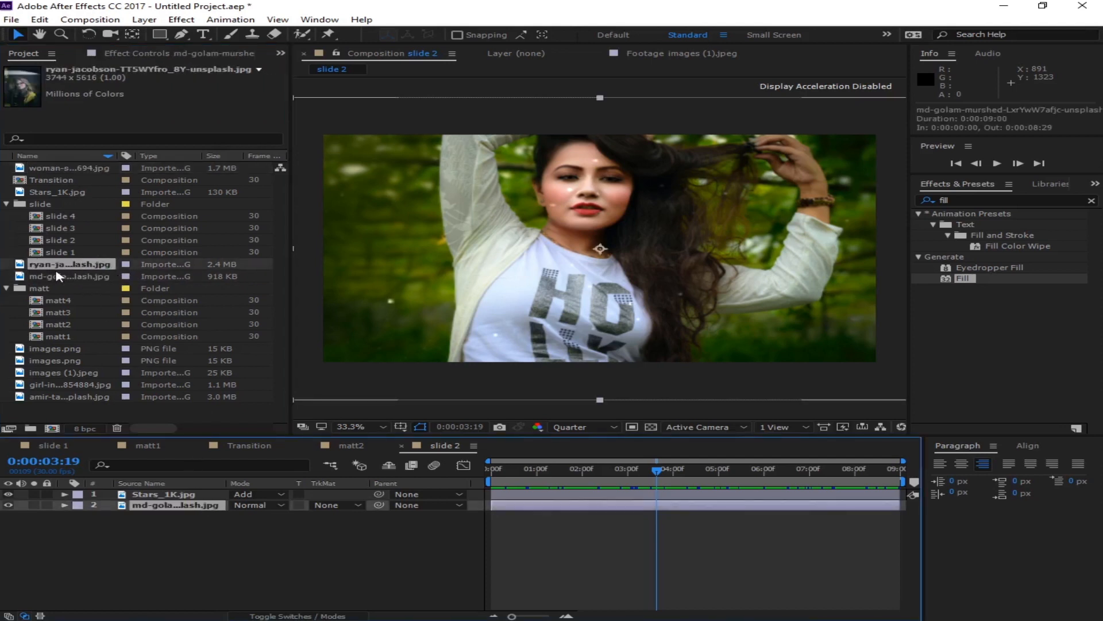
pyautogui.moveTo(59, 273); pyautogui.dragTo(147, 512)
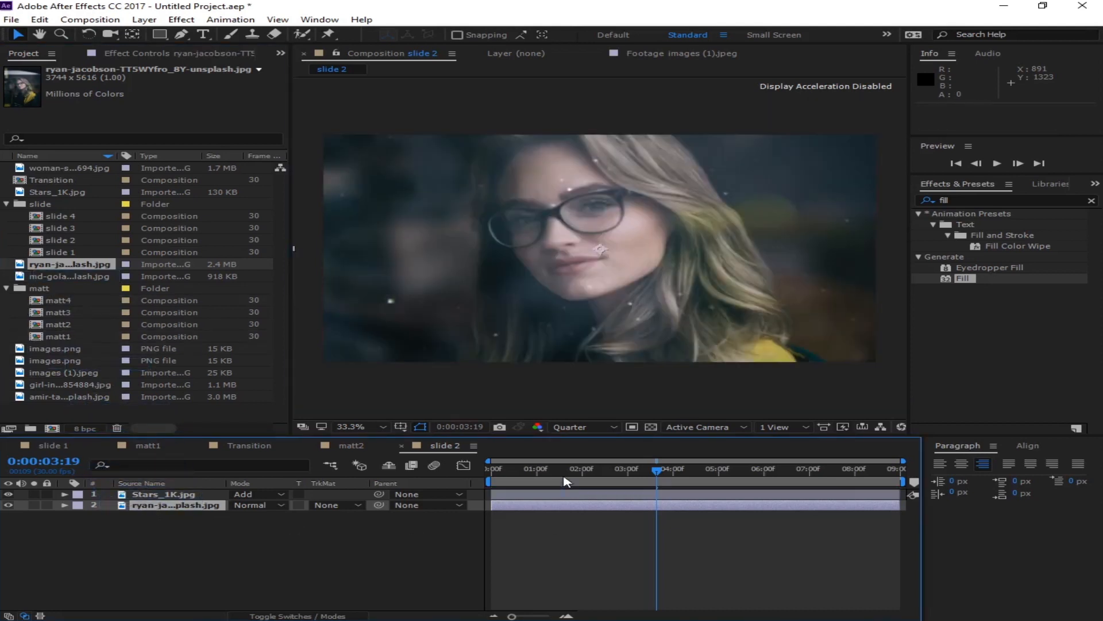
# - Preview the zoom animation of slide 2 from the start and check its frame near 0:00:08:01
pyautogui.press('Home')
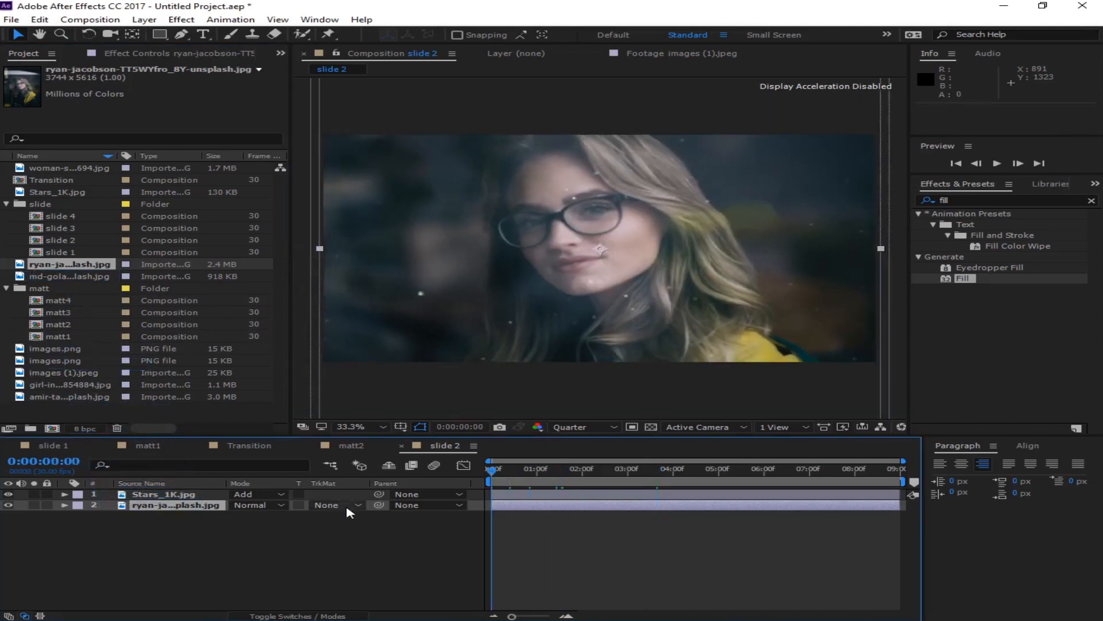
pyautogui.press('space')
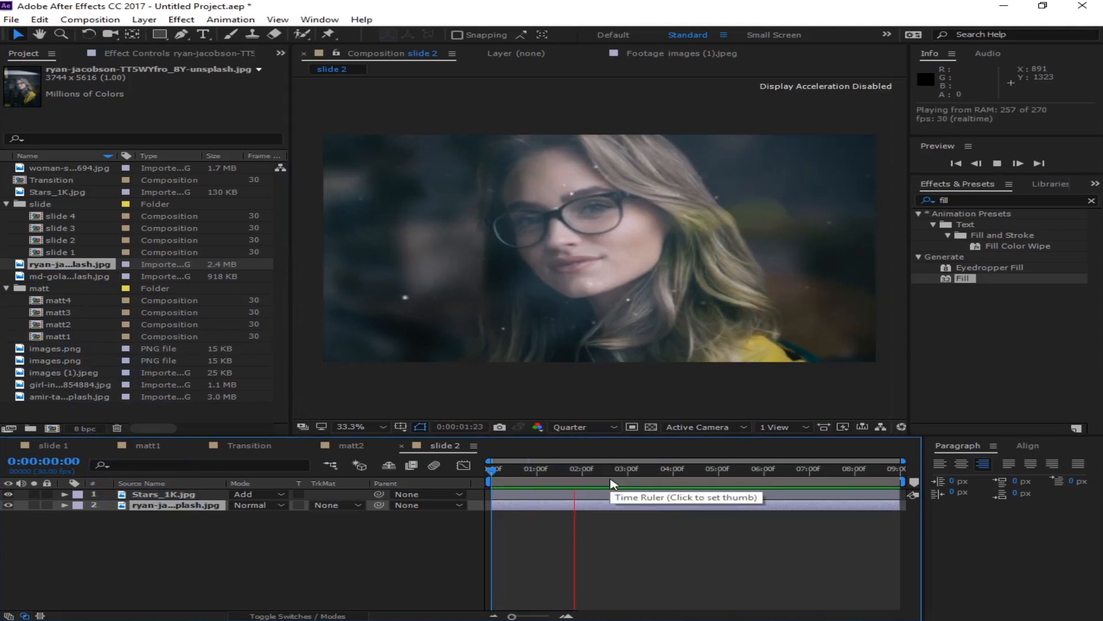
pyautogui.click(854, 468)
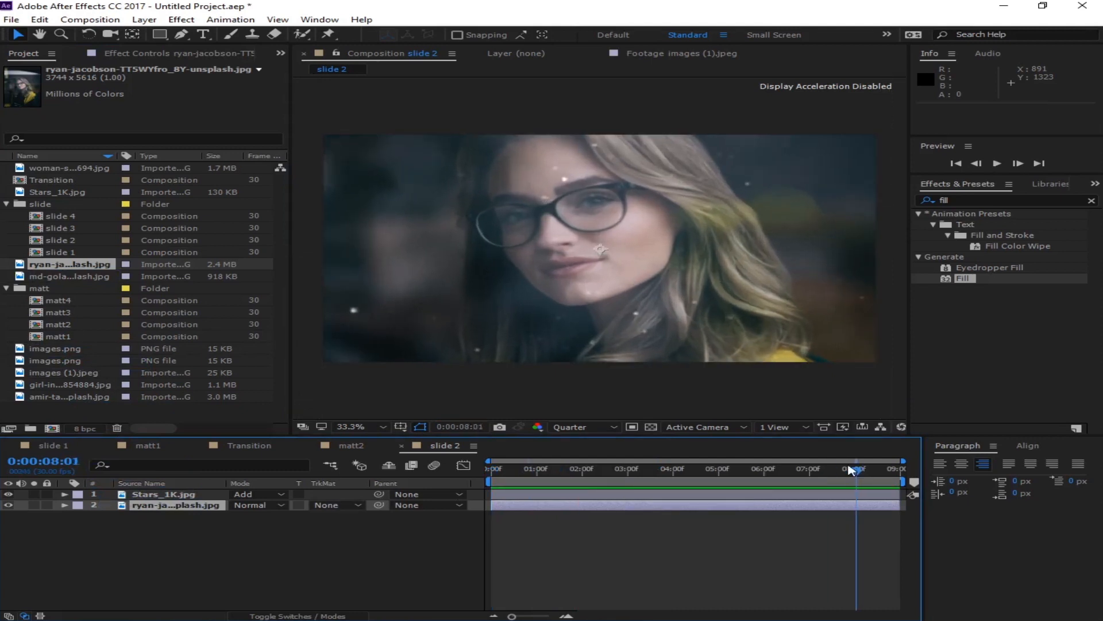
pyautogui.press('Home')
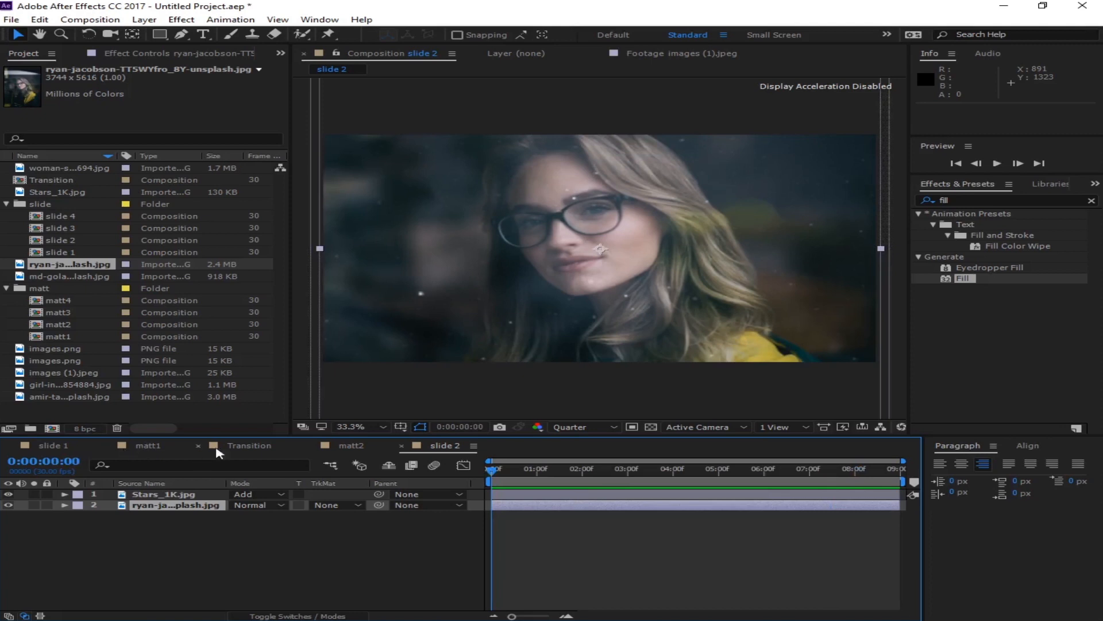
# - Add slide 2 to the Transition composition as the top layer, starting at 0:00:04:28
pyautogui.click(216, 450)
pyautogui.click(72, 245)
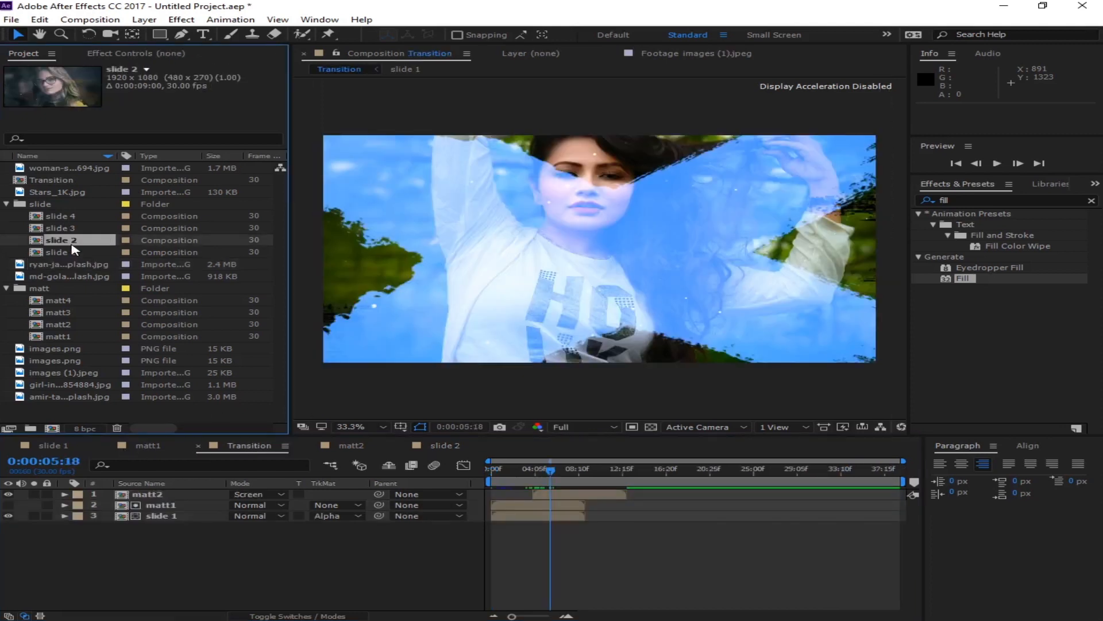
pyautogui.moveTo(80, 247); pyautogui.dragTo(595, 498)
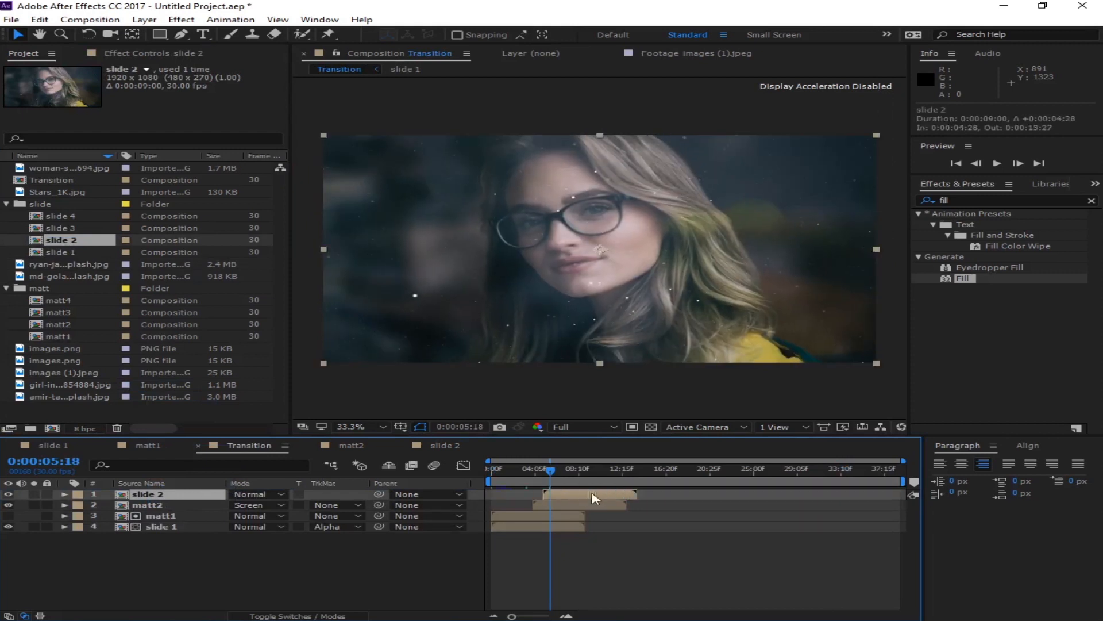
# - Place matt1 above slide 2 starting at 0:00:04:26 and set slide 2's track matte to Alpha Matte "matt1"
pyautogui.click(73, 337)
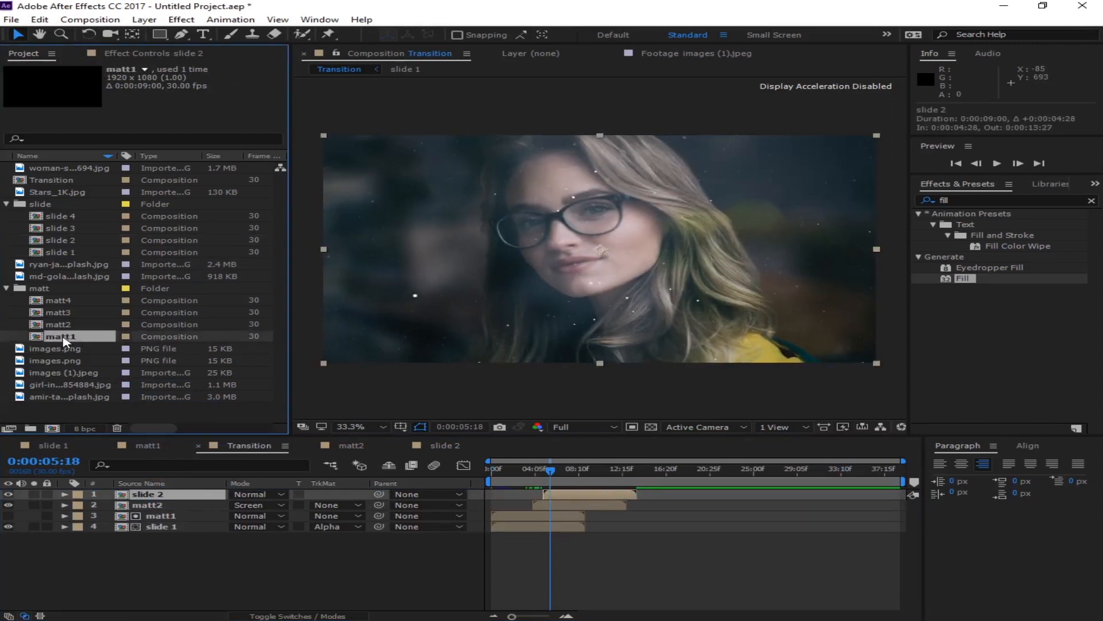
pyautogui.moveTo(65, 342); pyautogui.dragTo(180, 493)
pyautogui.moveTo(527, 497); pyautogui.dragTo(577, 539)
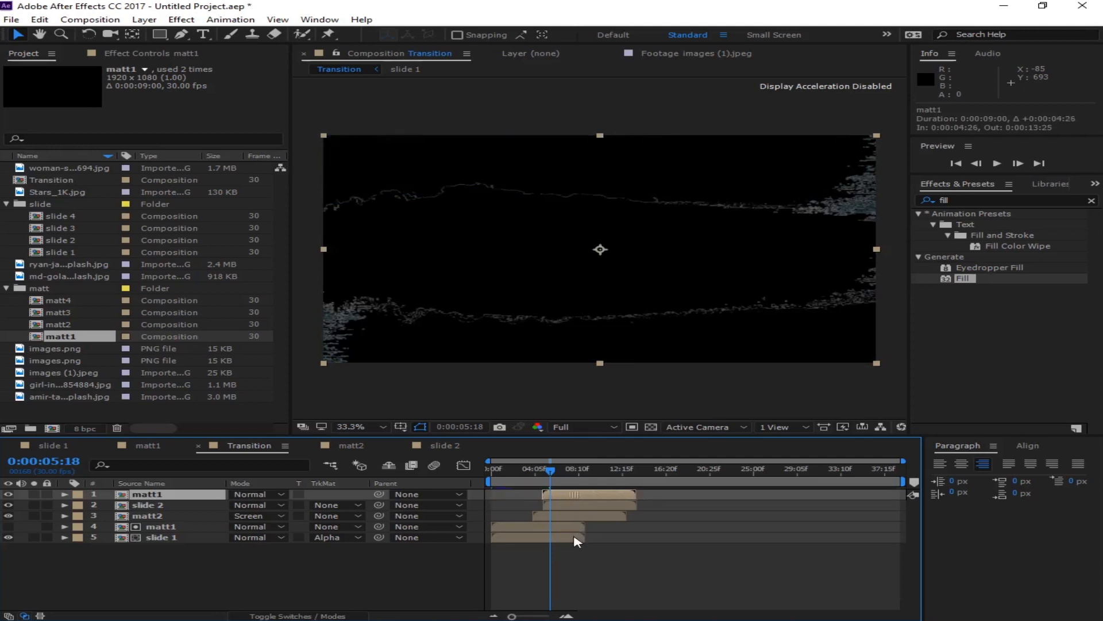
pyautogui.click(204, 505)
pyautogui.click(346, 507)
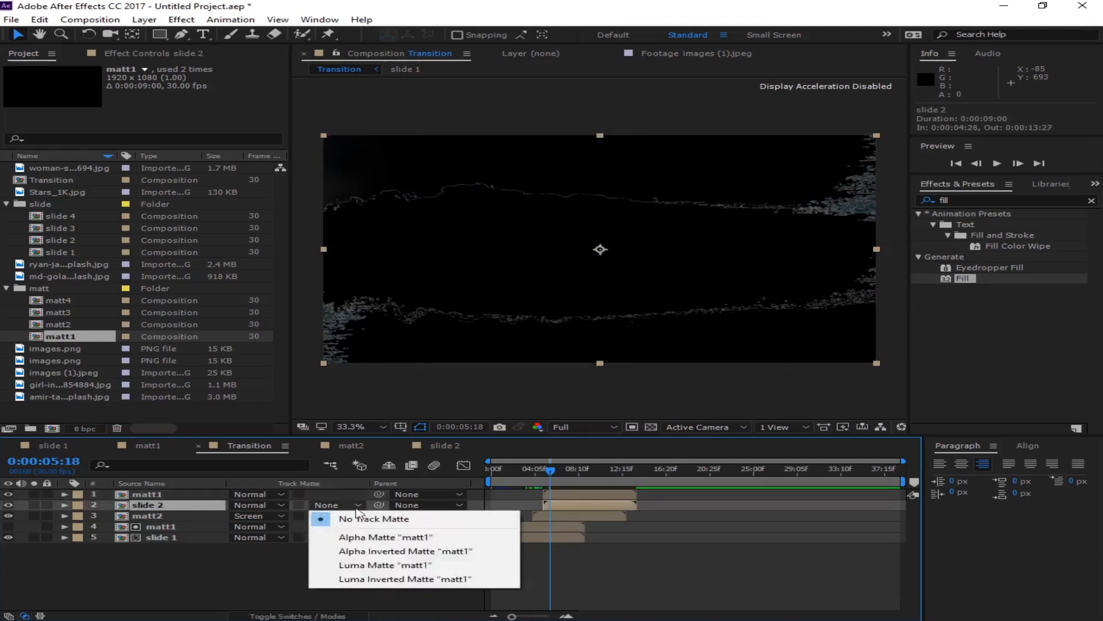
pyautogui.click(344, 537)
pyautogui.click(332, 577)
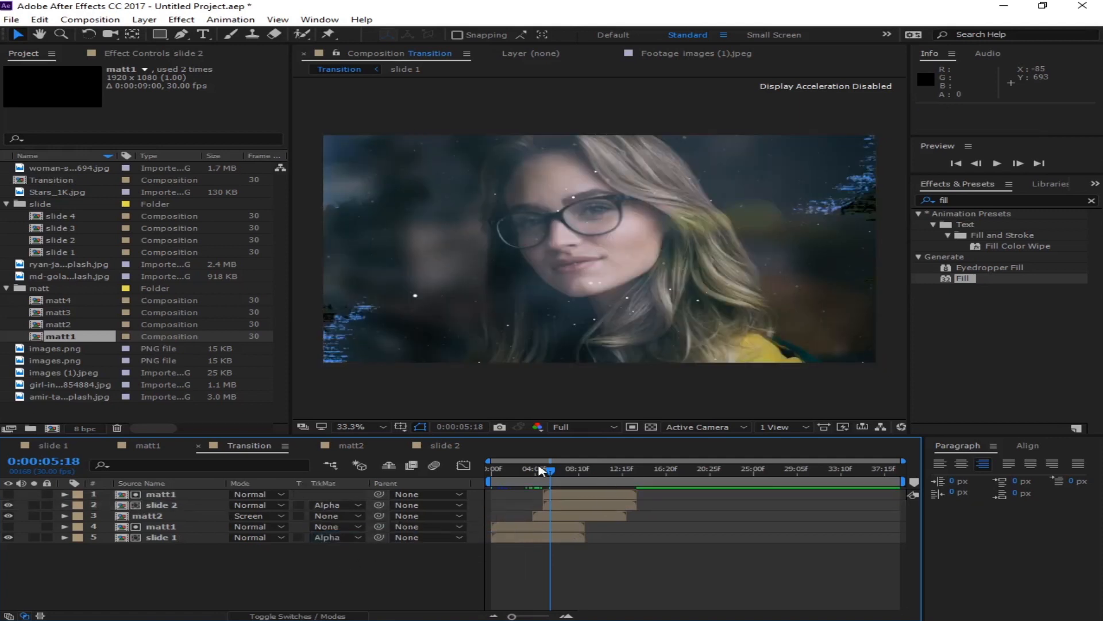
# - Preview the transition from slide 1 to slide 2 at Quarter resolution
pyautogui.click(546, 489)
pyautogui.moveTo(547, 489); pyautogui.dragTo(527, 509)
pyautogui.click(614, 426)
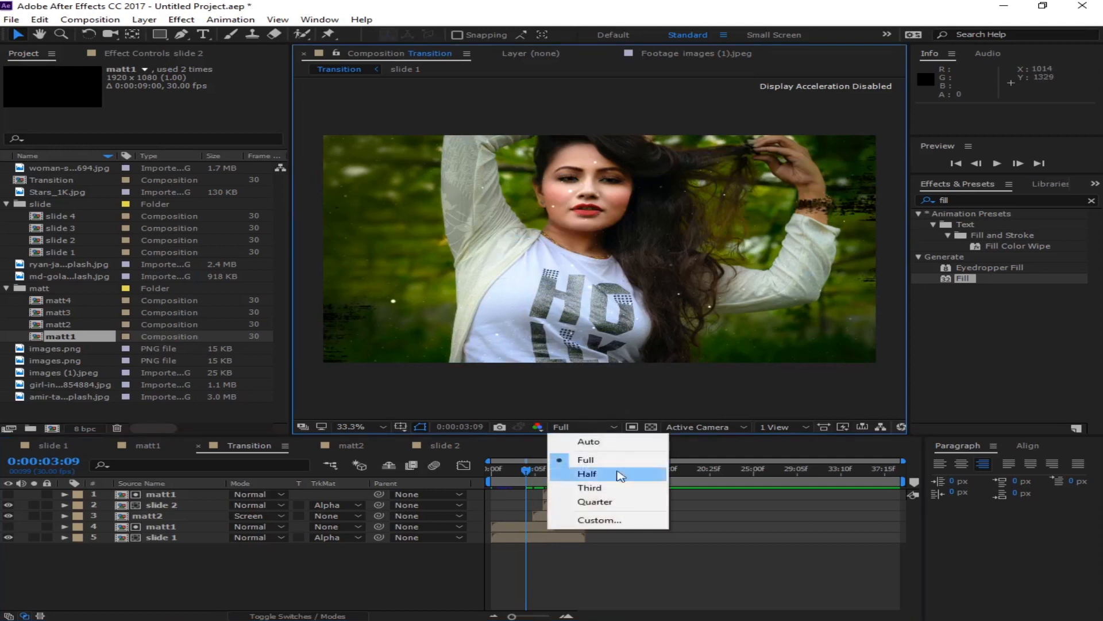
pyautogui.click(612, 506)
pyautogui.press('space')
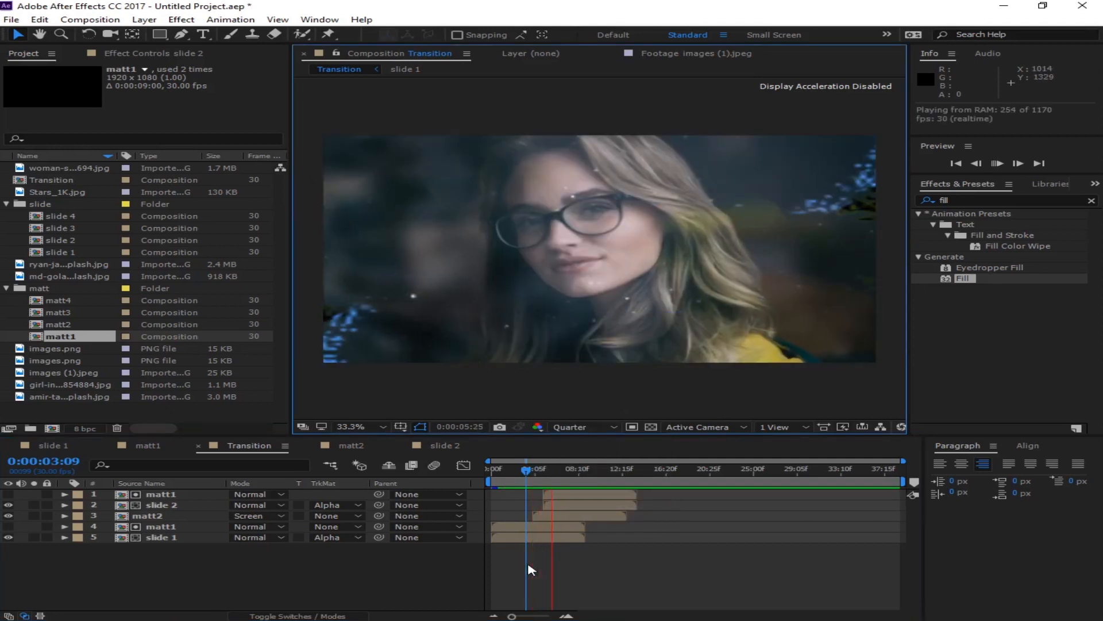
pyautogui.click(534, 484)
pyautogui.press('space')
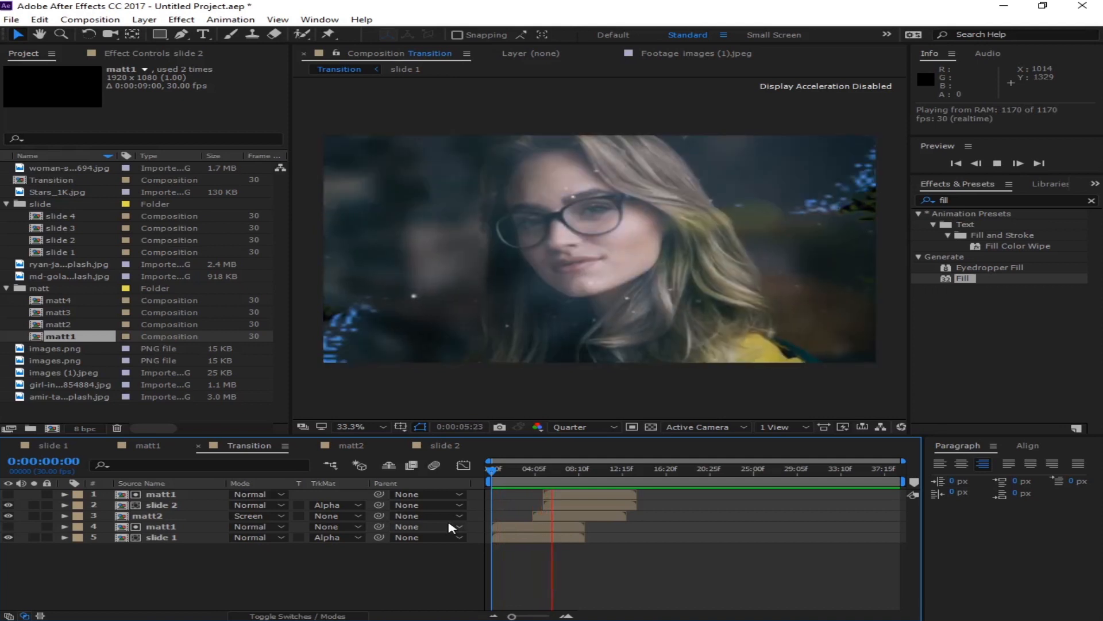
pyautogui.click(547, 477)
# - Set the preview resolution to Full and play the slide 2 reveal from 0:00:03:26
pyautogui.click(613, 429)
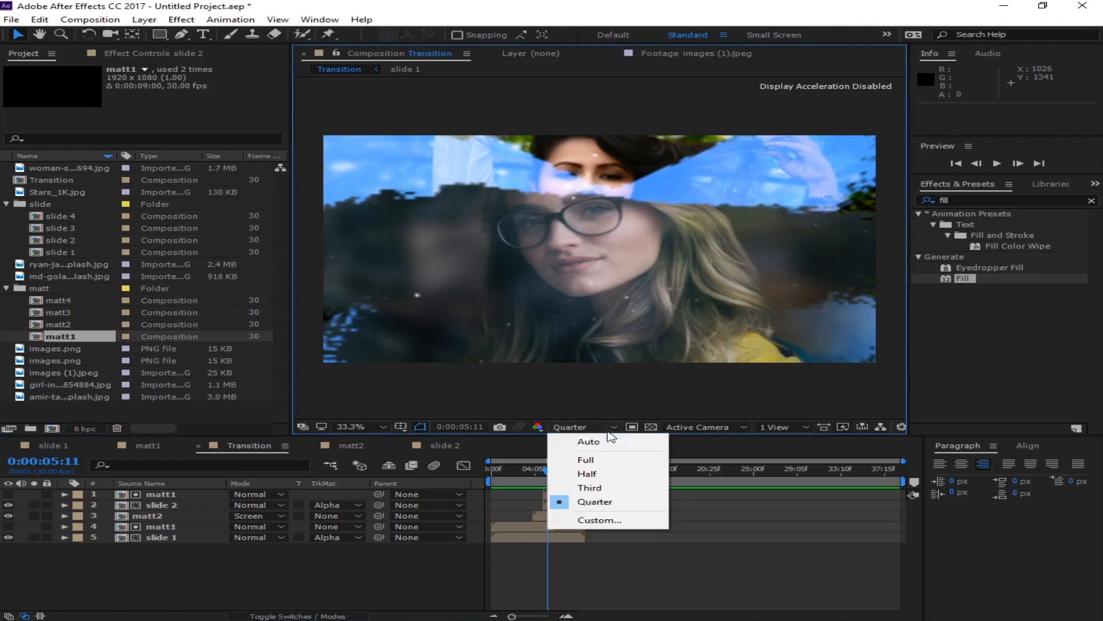
pyautogui.click(598, 460)
pyautogui.moveTo(546, 473); pyautogui.dragTo(532, 488)
pyautogui.press('space')
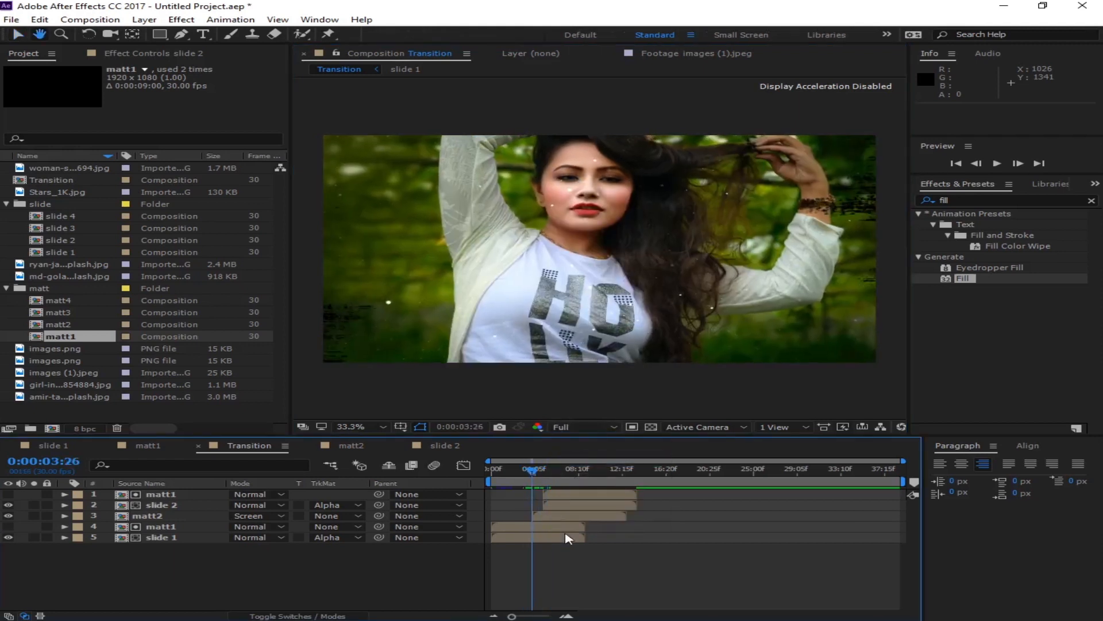
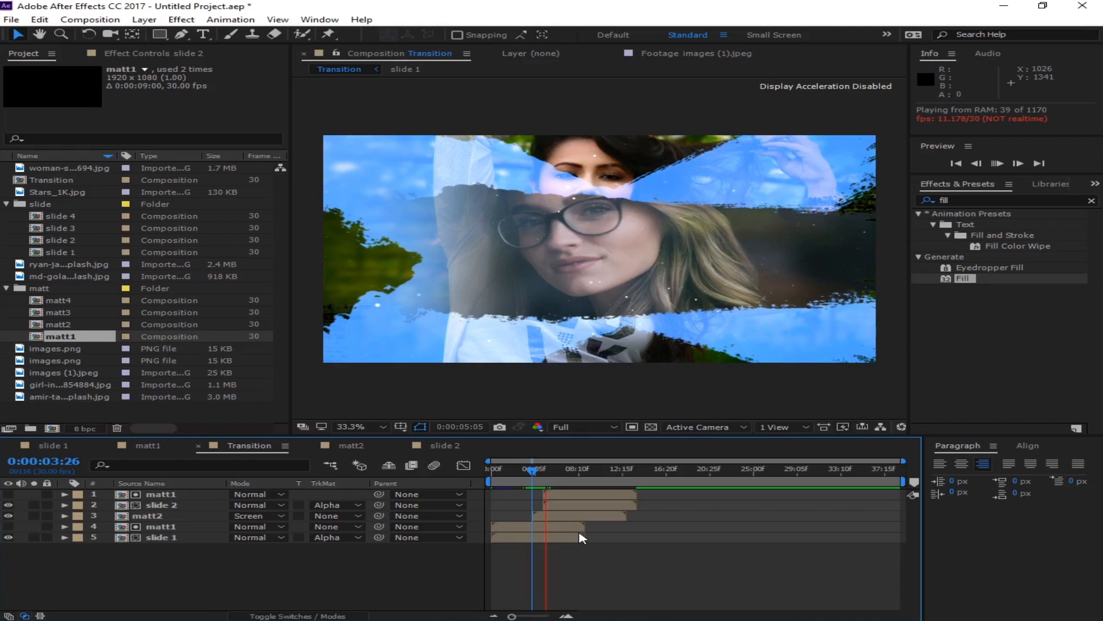
pyautogui.press('space')
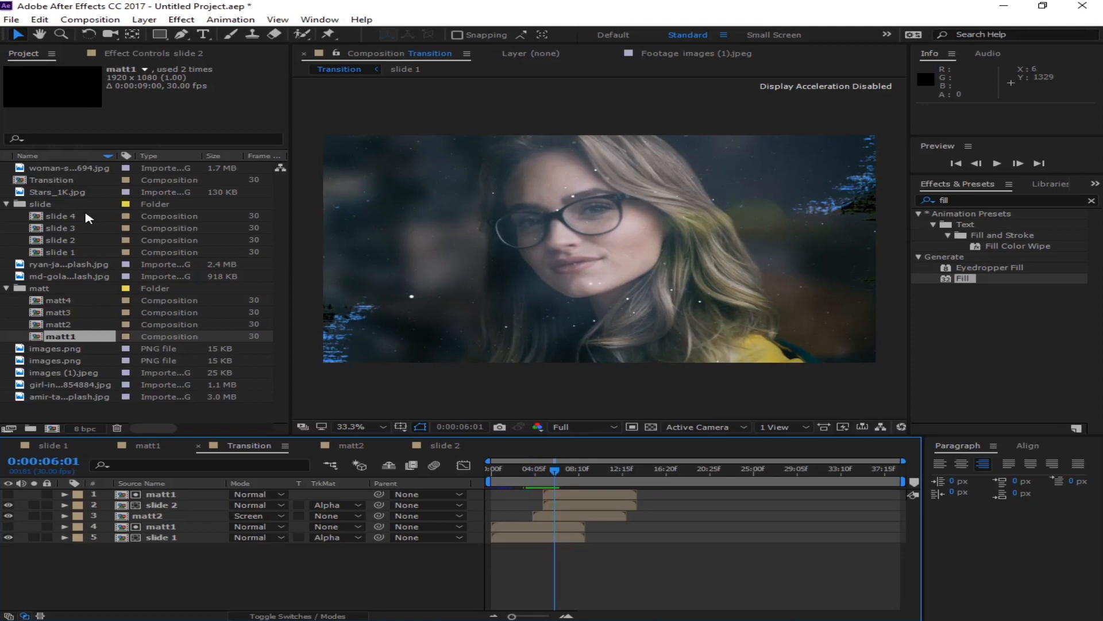
# - Open the slide 3 composition and replace its photo layer with the portrait of the woman in the orange sweater
pyautogui.doubleClick(61, 228)
pyautogui.click(62, 397)
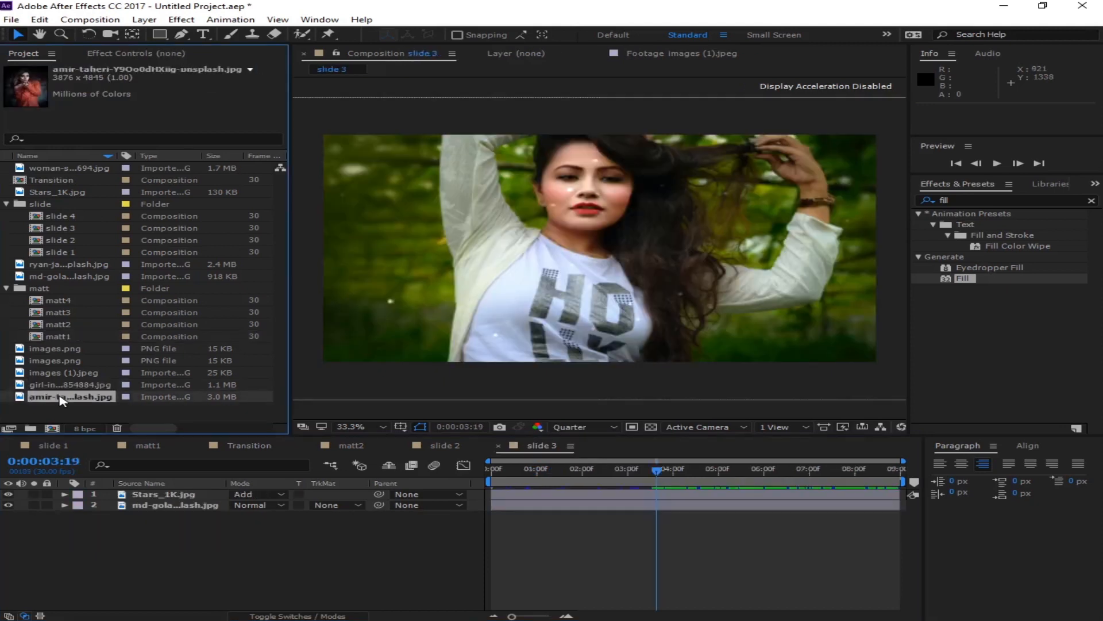
pyautogui.click(171, 506)
pyautogui.moveTo(73, 399); pyautogui.dragTo(166, 510)
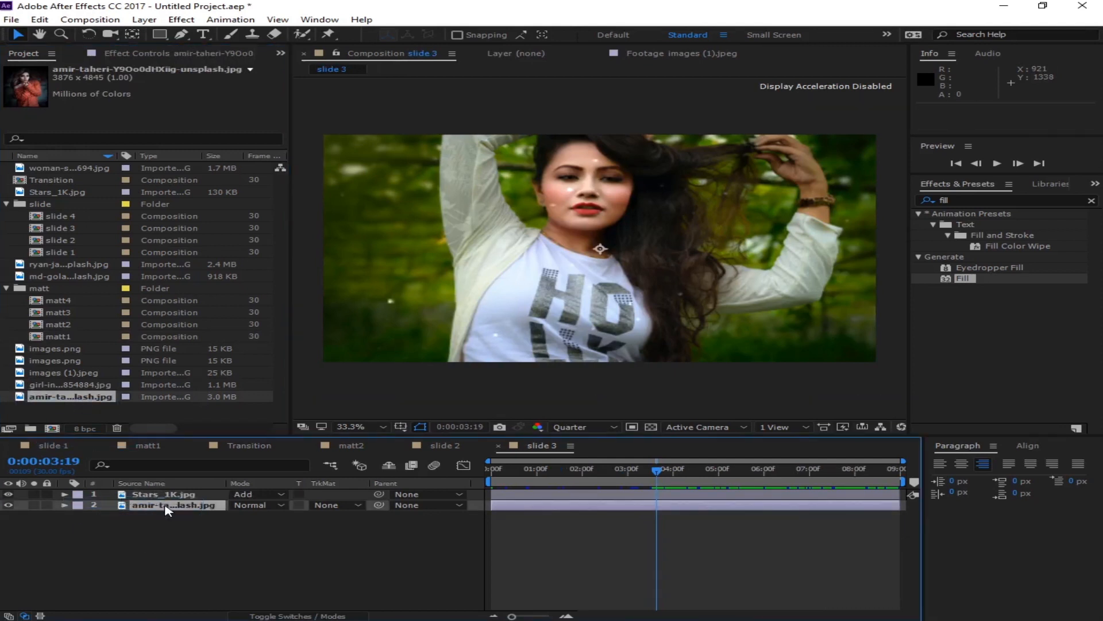
# - Shift the slide 3 portrait down with the Pan Behind tool so the face sits mid-frame, and return to the Selection tool
pyautogui.moveTo(604, 225); pyautogui.dragTo(599, 261)
pyautogui.press('y')
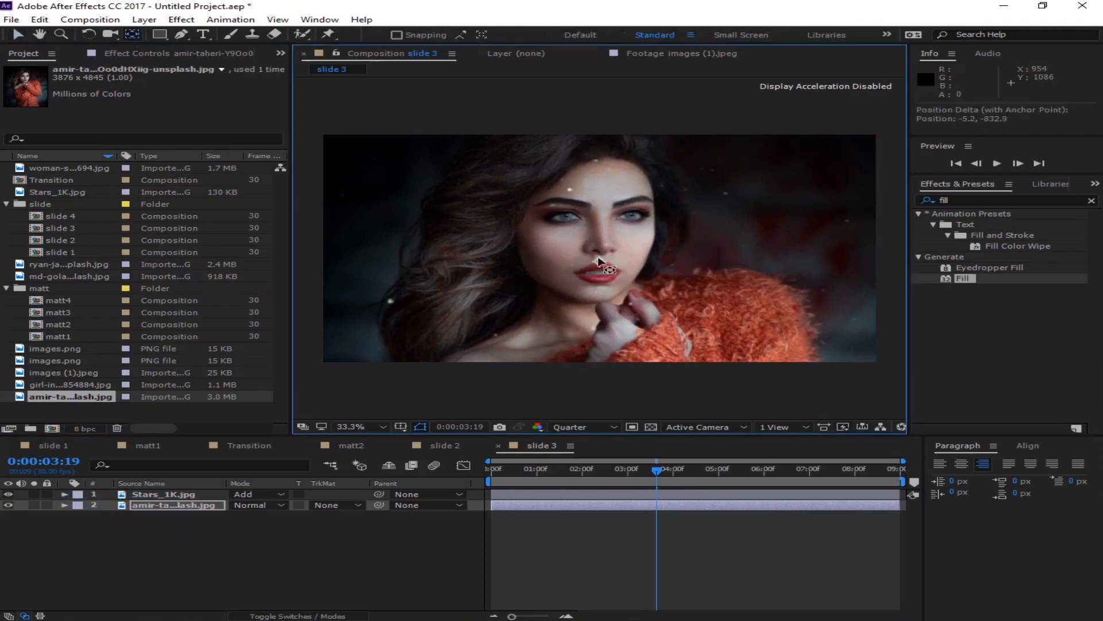
pyautogui.click(19, 34)
pyautogui.click(678, 532)
# - Preview the slide 3 zoom animation from the beginning
pyautogui.moveTo(657, 472); pyautogui.dragTo(569, 496)
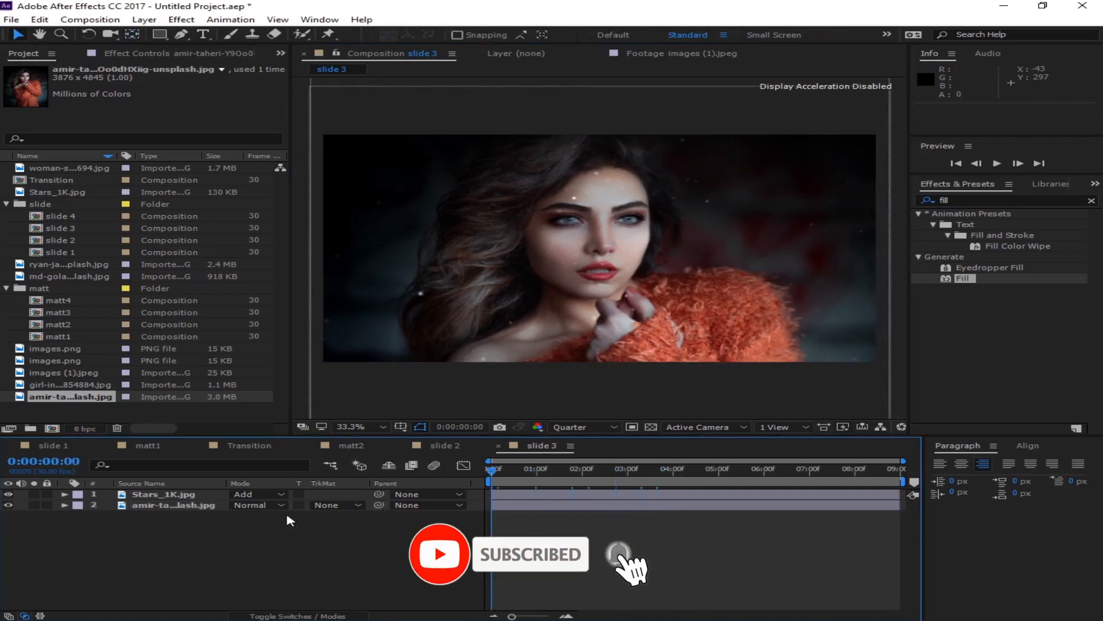
pyautogui.press('Home')
pyautogui.press('space')
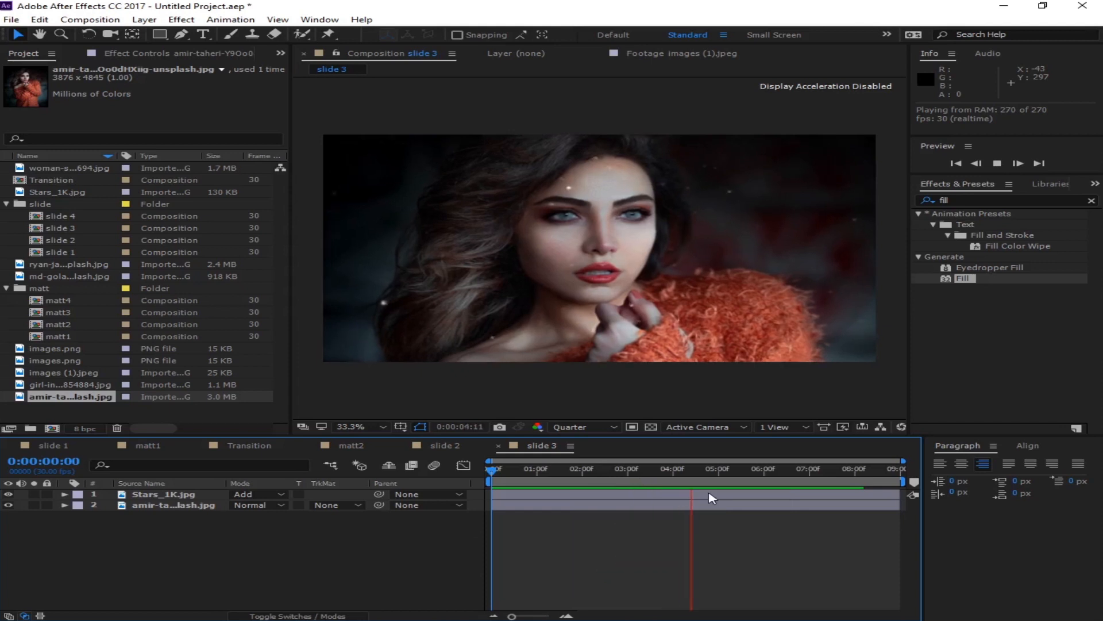
pyautogui.press('space')
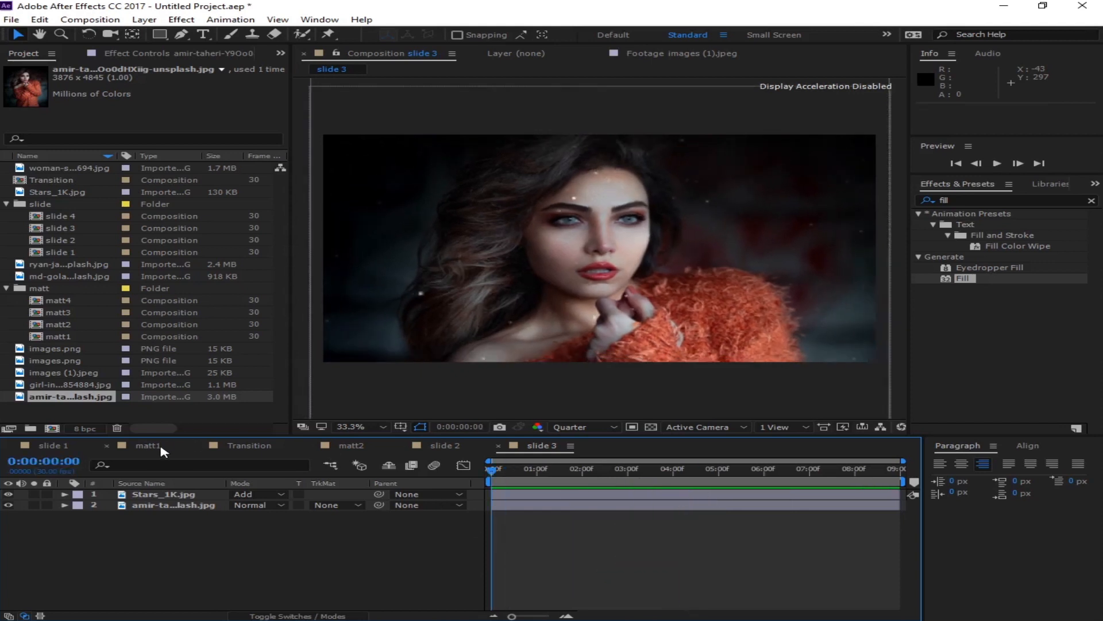
# - Return to the Transition composition, go to 0:00:09:05, and add slide 3 as the top layer starting at 0:00:08:25
pyautogui.click(249, 445)
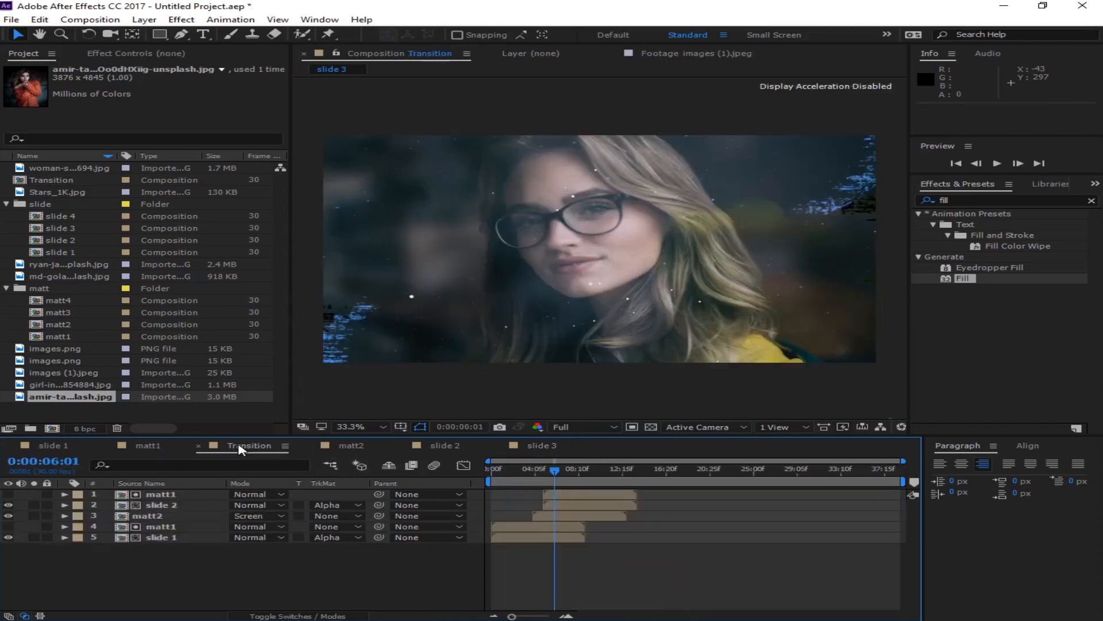
pyautogui.click(559, 471)
pyautogui.moveTo(559, 472); pyautogui.dragTo(570, 474)
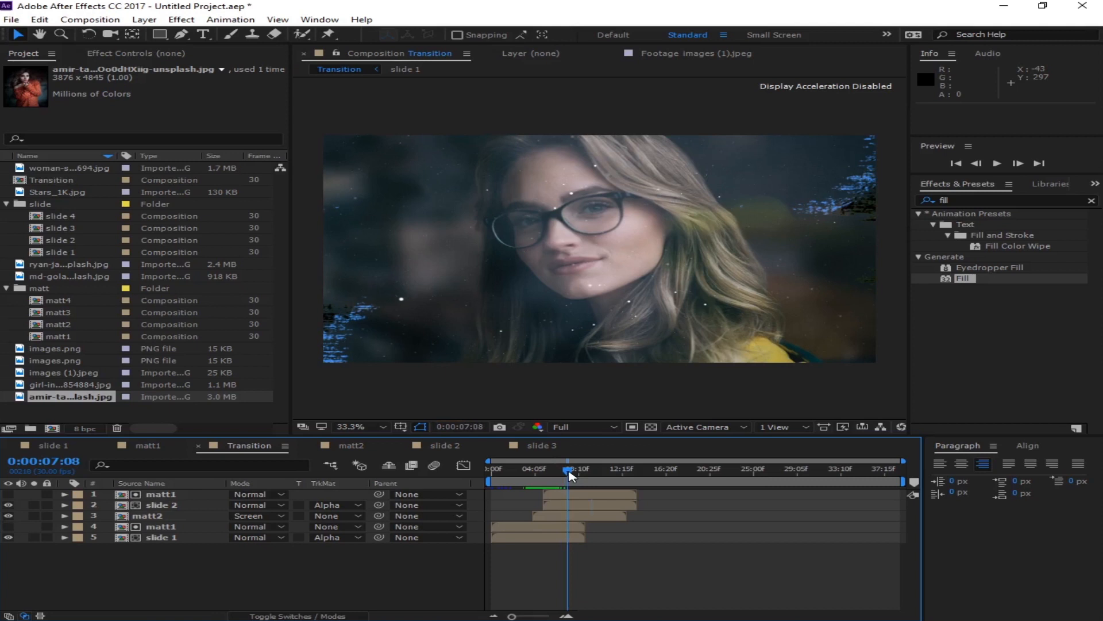
pyautogui.moveTo(570, 475); pyautogui.dragTo(595, 476)
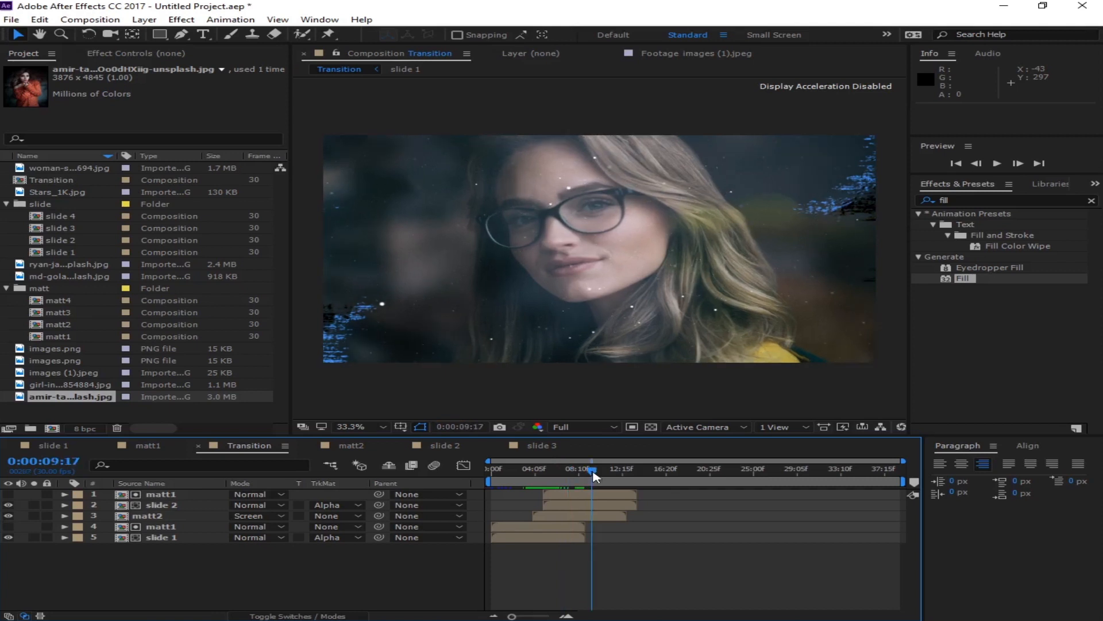
pyautogui.moveTo(595, 476); pyautogui.dragTo(587, 474)
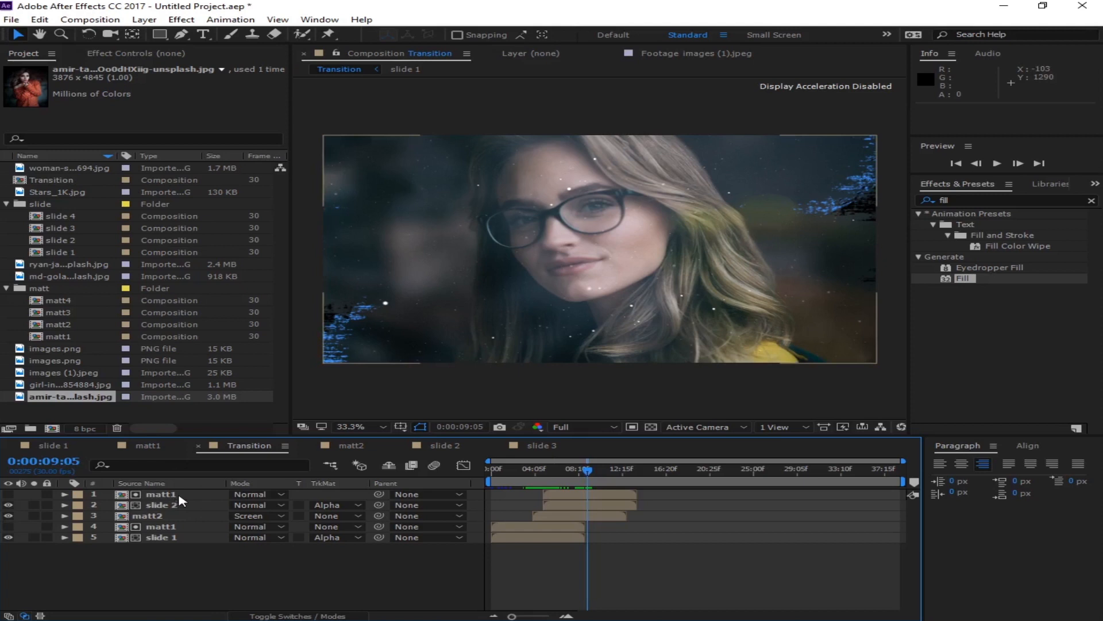
pyautogui.click(70, 228)
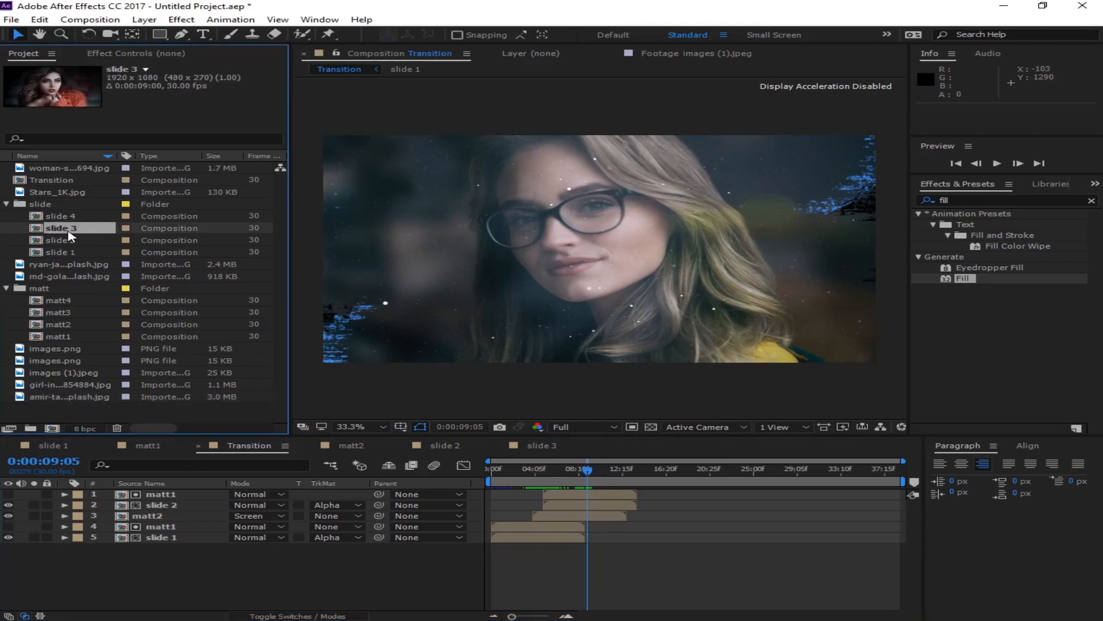
pyautogui.moveTo(68, 232); pyautogui.dragTo(184, 494)
pyautogui.moveTo(563, 491); pyautogui.dragTo(619, 518)
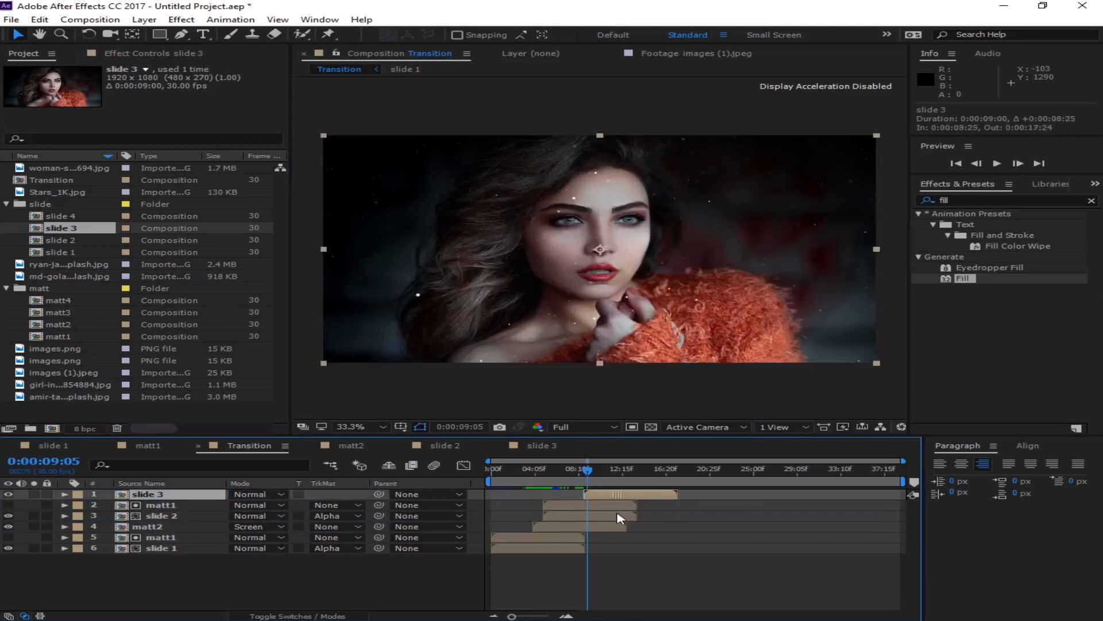
# - Shift the slide 3 layer to start at 0:00:09:25 and set the current time to 0:00:08:15
pyautogui.click(61, 336)
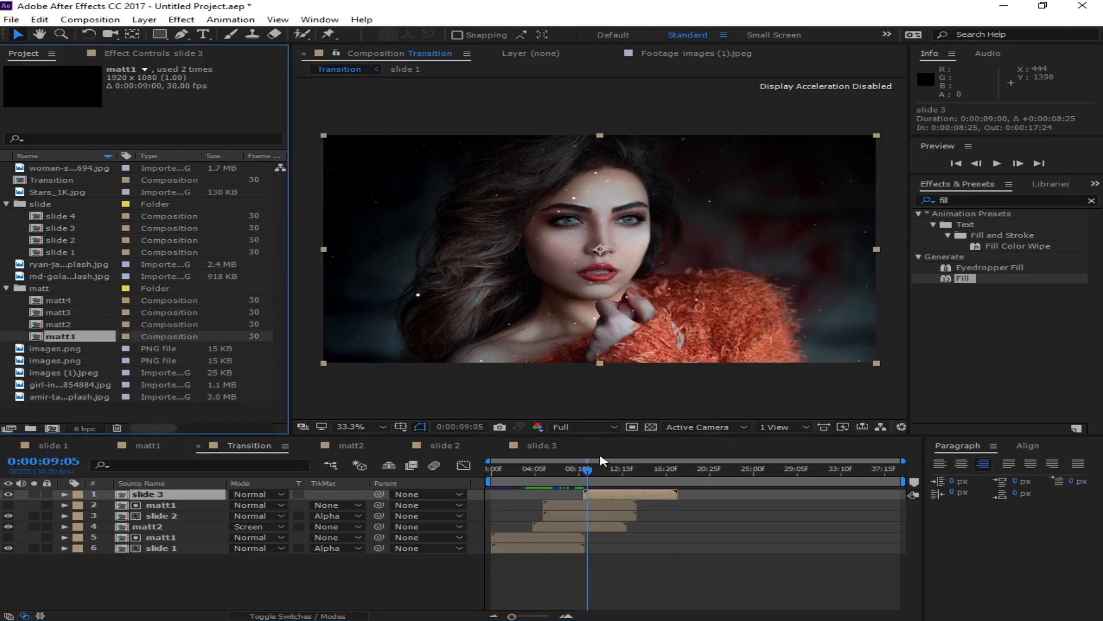
pyautogui.moveTo(587, 479)
pyautogui.mouseDown()
pyautogui.moveTo(552, 503)
pyautogui.moveTo(563, 471)
pyautogui.moveTo(611, 496)
pyautogui.moveTo(586, 478)
pyautogui.mouseUp()
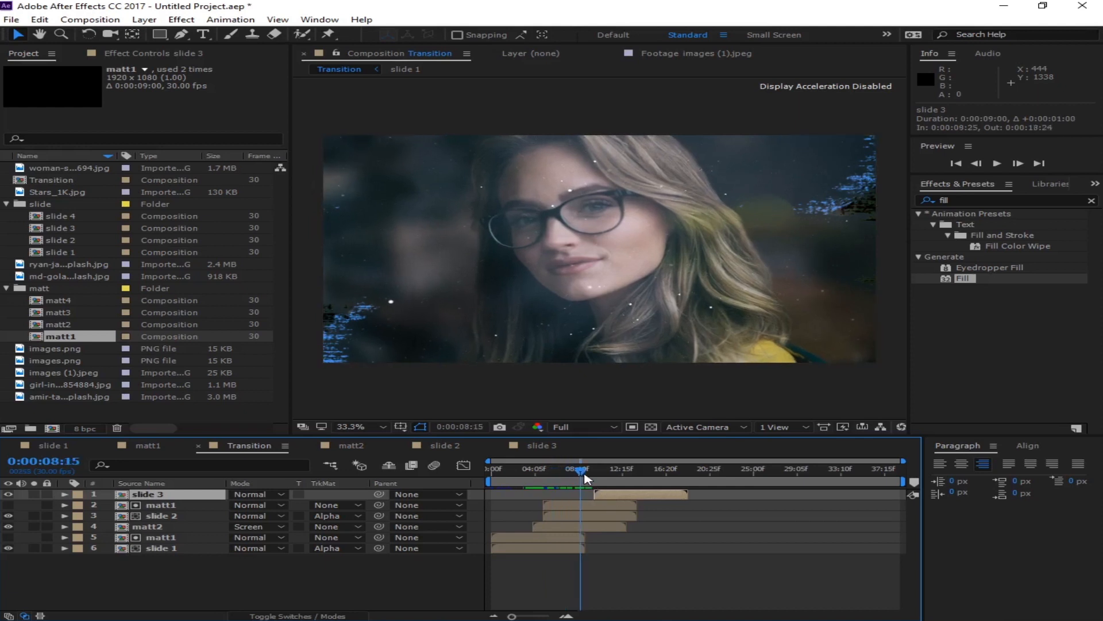
# - Open the matt3 composition and change the Fill colour of its upper brush-stroke layer to a saturated yellow
pyautogui.click(63, 313)
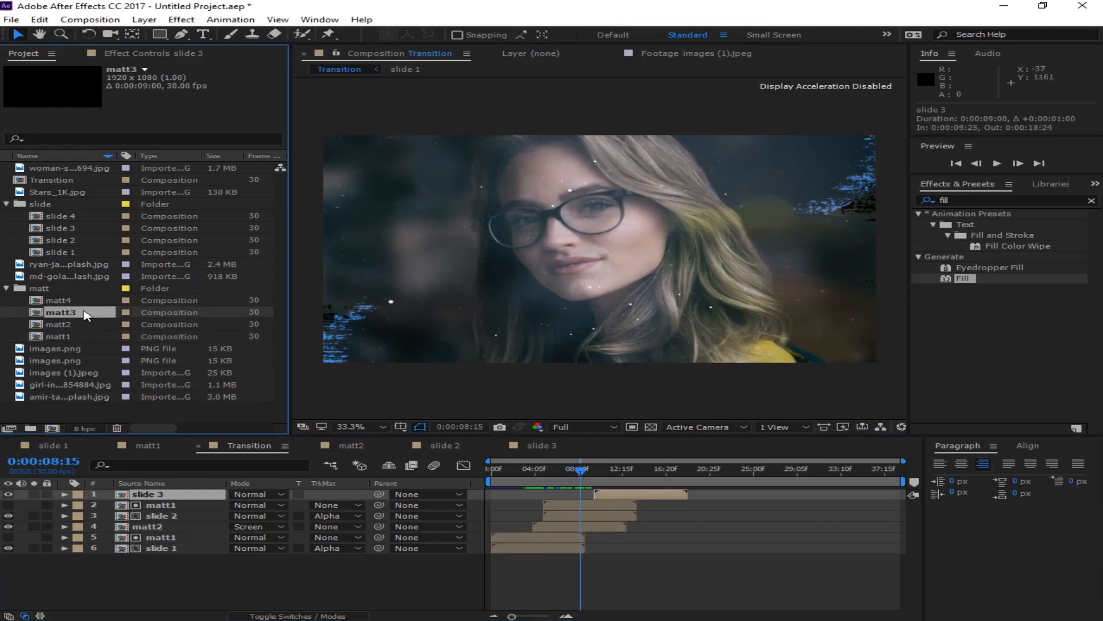
pyautogui.doubleClick(84, 315)
pyautogui.hotkey('ctrl', 'a')
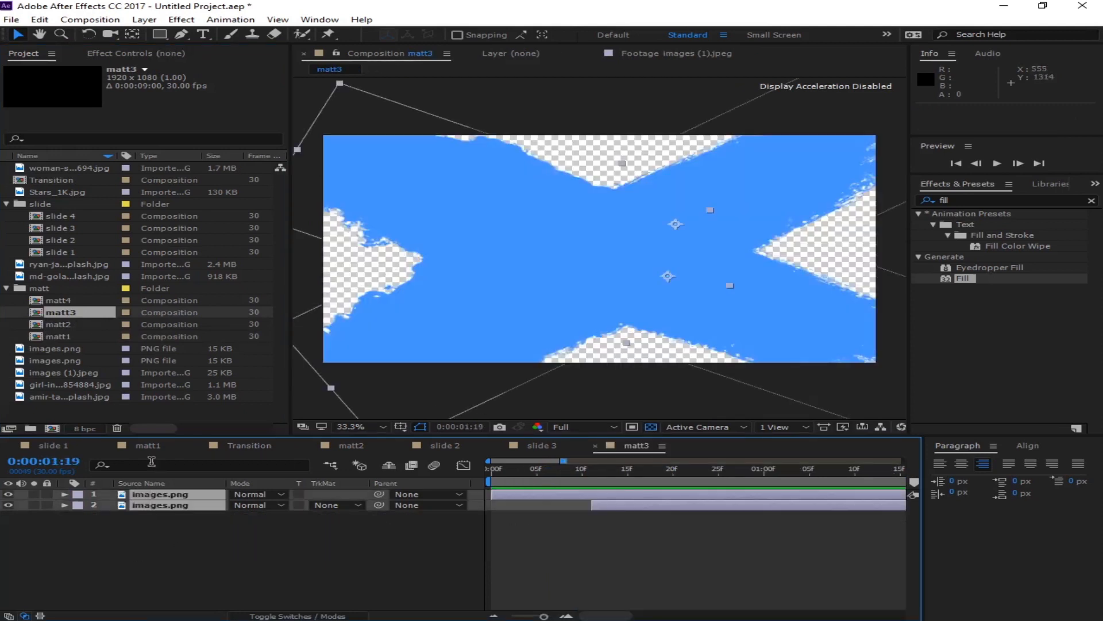
pyautogui.click(150, 53)
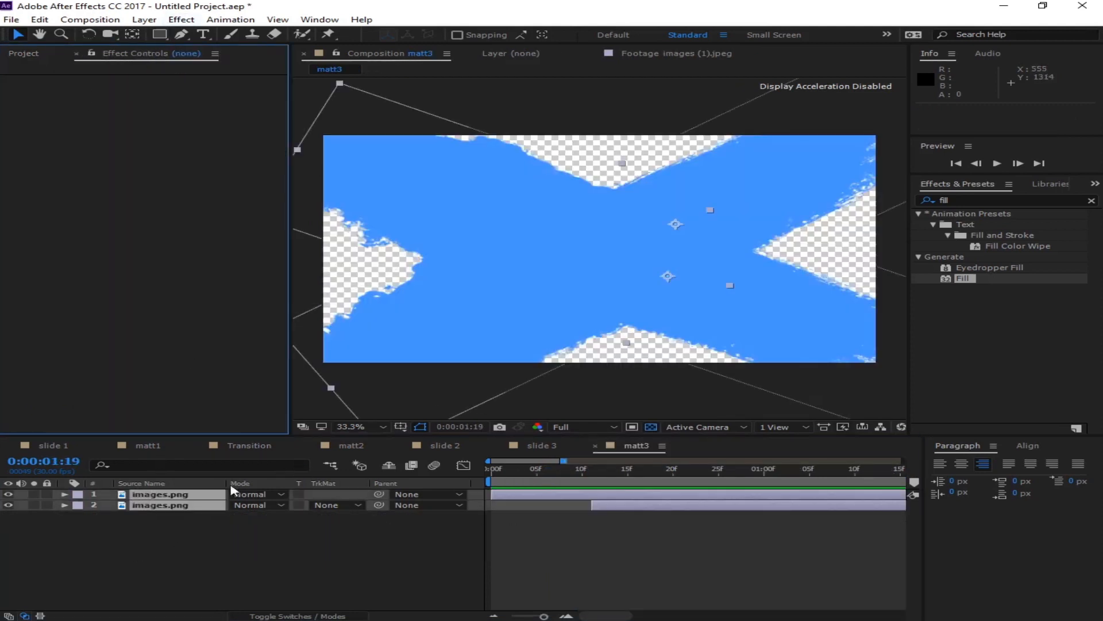
pyautogui.click(180, 557)
pyautogui.click(178, 495)
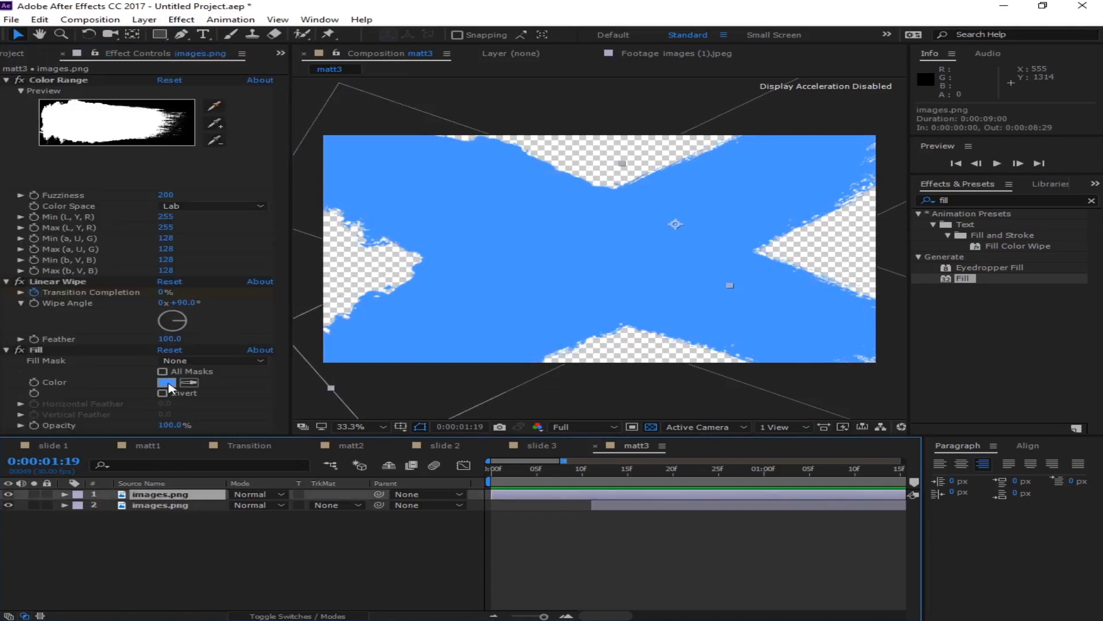
pyautogui.click(166, 382)
pyautogui.moveTo(498, 505)
pyautogui.mouseDown()
pyautogui.moveTo(501, 591)
pyautogui.moveTo(498, 581)
pyautogui.mouseUp()
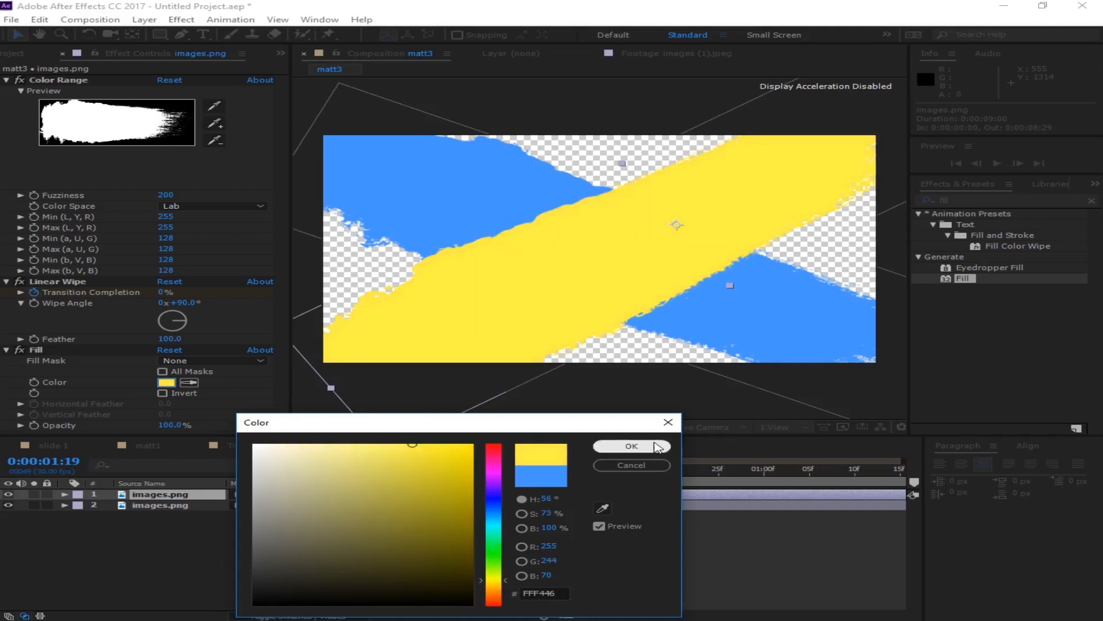
pyautogui.moveTo(447, 443); pyautogui.dragTo(474, 447)
pyautogui.click(630, 446)
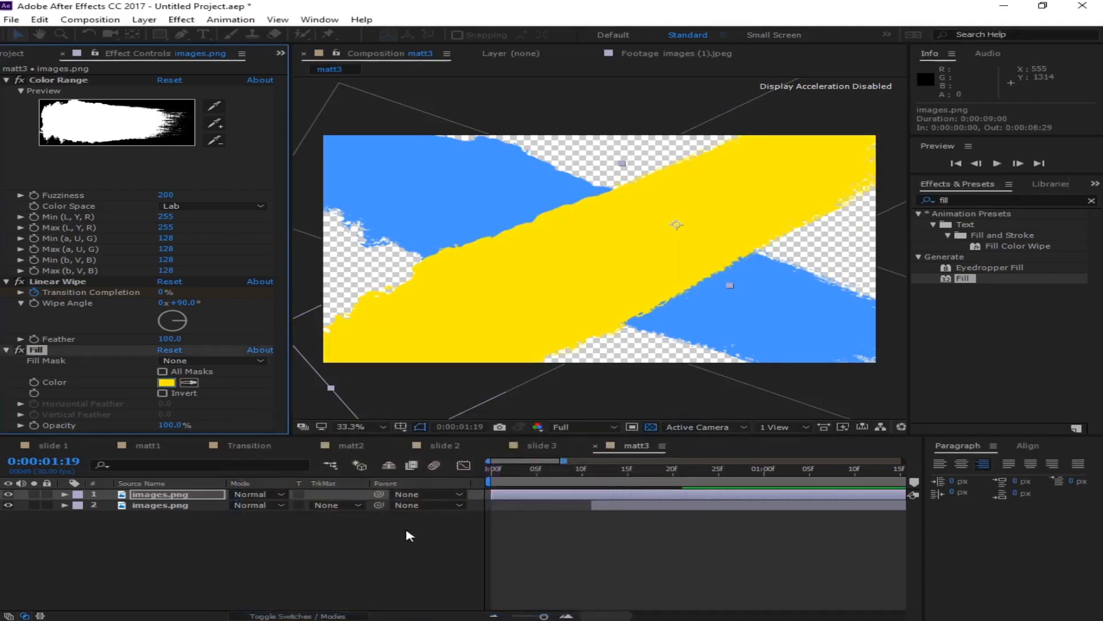
# - Match the lower brush-stroke layer's Fill colour in matt3 by sampling the yellow stroke with the eyedropper
pyautogui.click(174, 519)
pyautogui.click(174, 506)
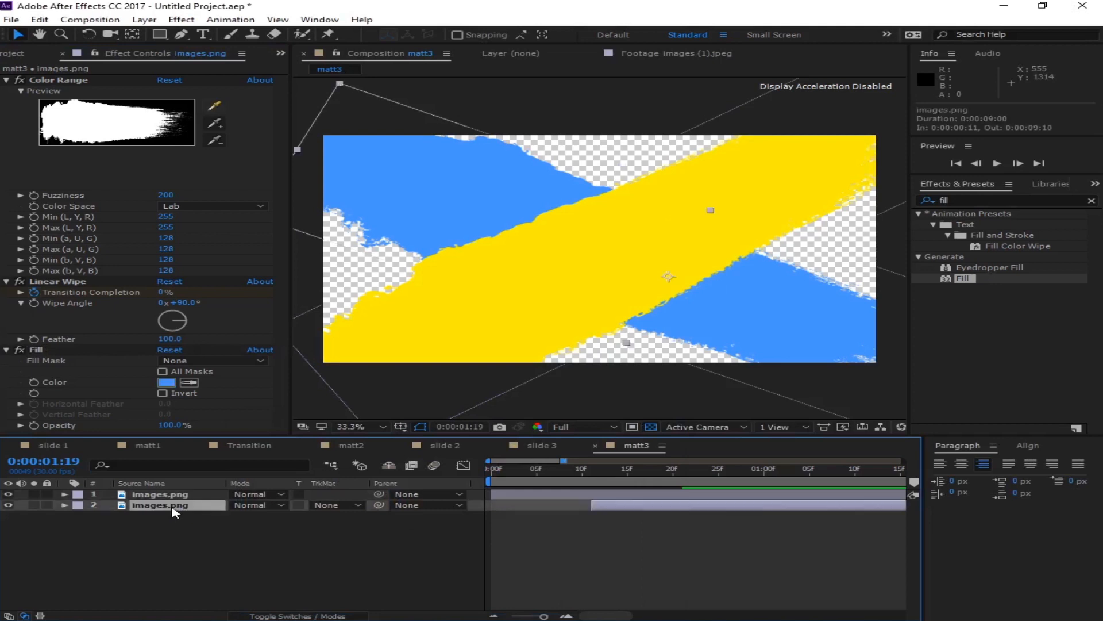
pyautogui.click(189, 382)
pyautogui.click(472, 308)
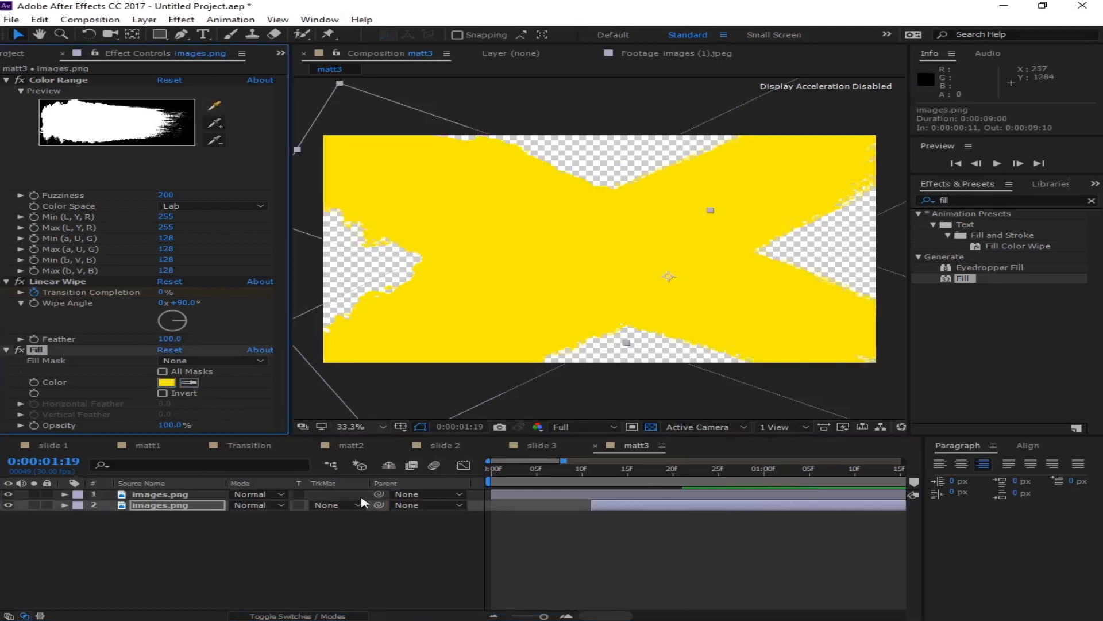
pyautogui.click(305, 553)
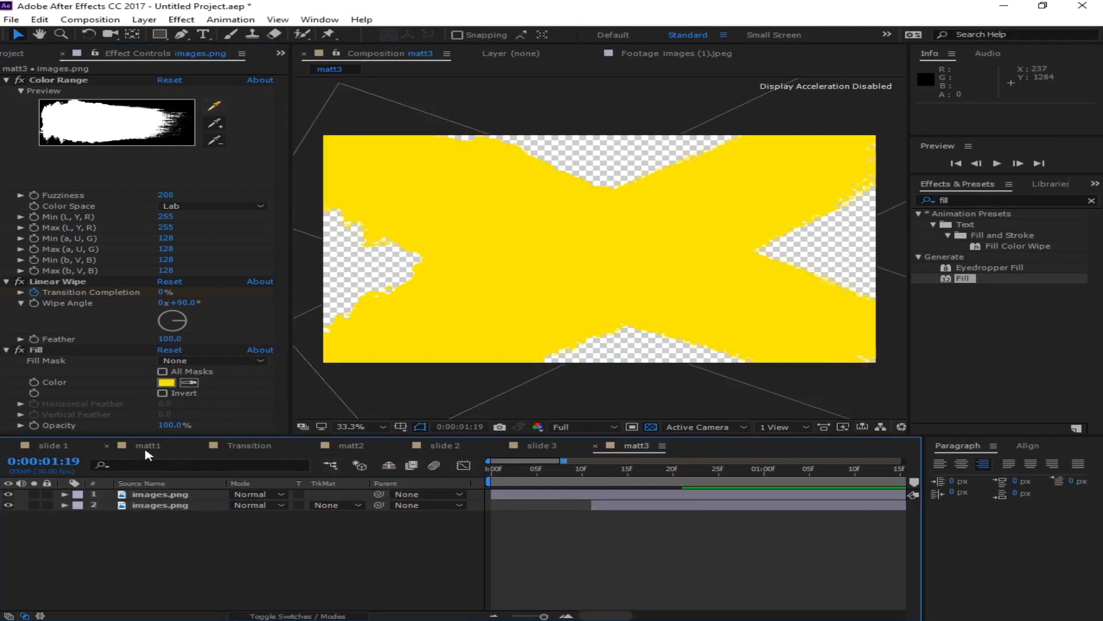
# - Add matt3 to the Transition composition as the top layer starting at 0:00:07:28, with the Screen blending mode
pyautogui.click(263, 451)
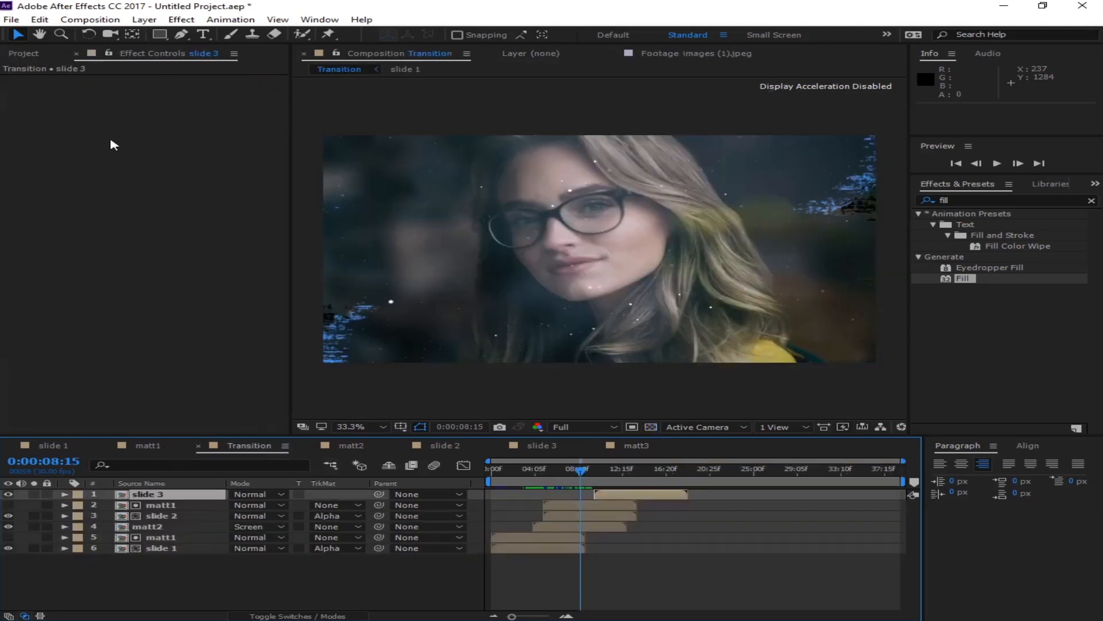
pyautogui.click(36, 61)
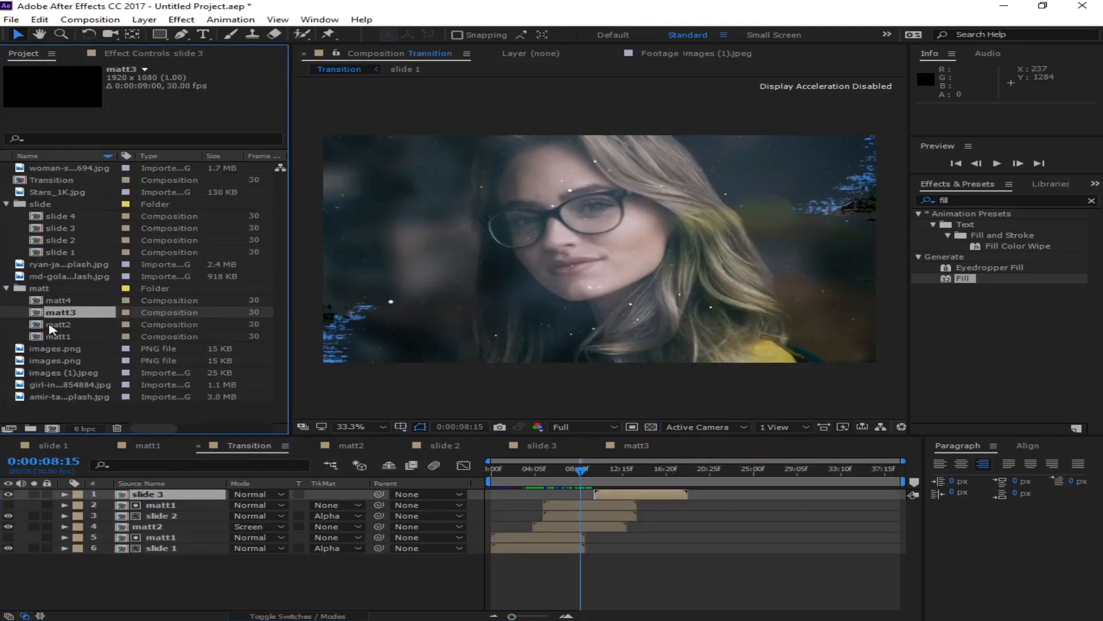
pyautogui.moveTo(75, 317); pyautogui.dragTo(688, 509)
pyautogui.click(604, 499)
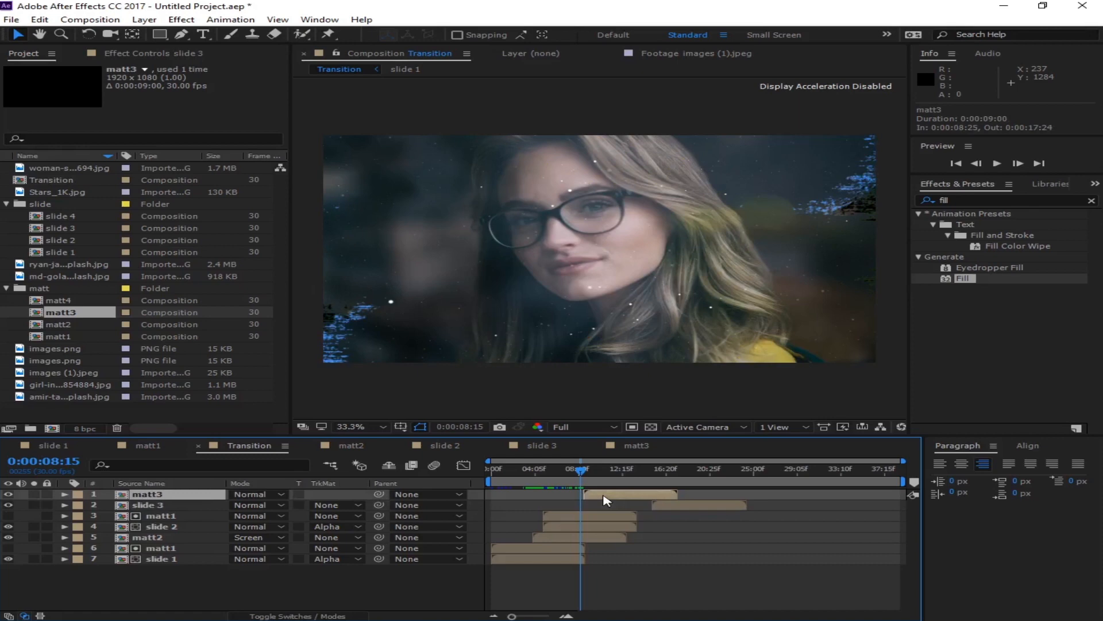
pyautogui.moveTo(605, 500); pyautogui.dragTo(596, 500)
pyautogui.click(256, 495)
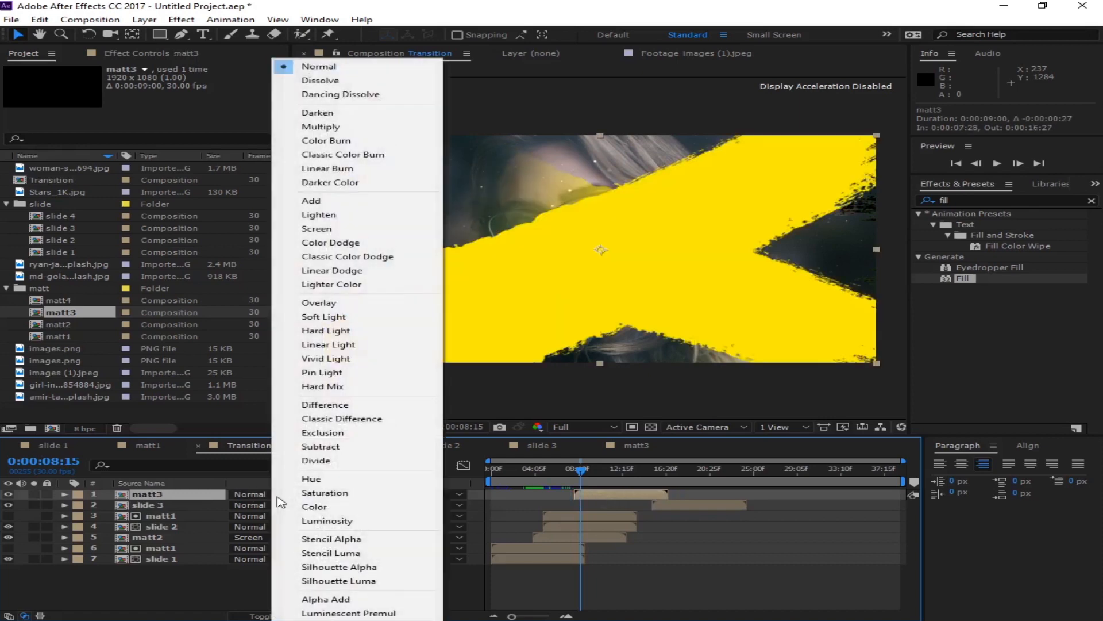
pyautogui.click(317, 229)
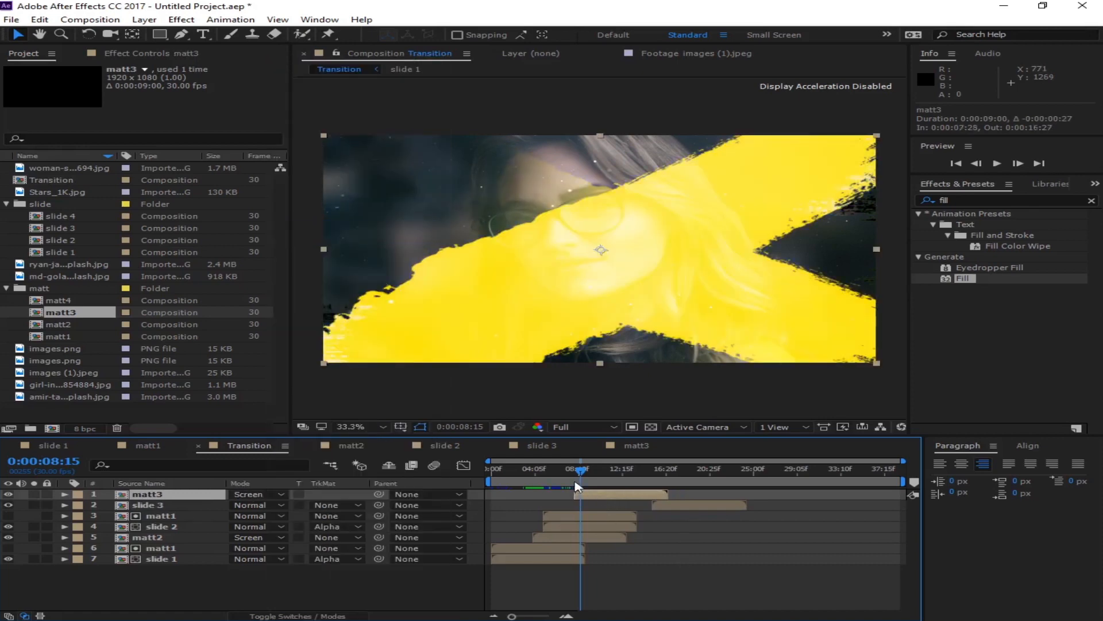
# - Set the Transition preview resolution to Quarter and play the matt3 brush strokes from 0:00:06:18
pyautogui.moveTo(577, 485); pyautogui.dragTo(572, 489)
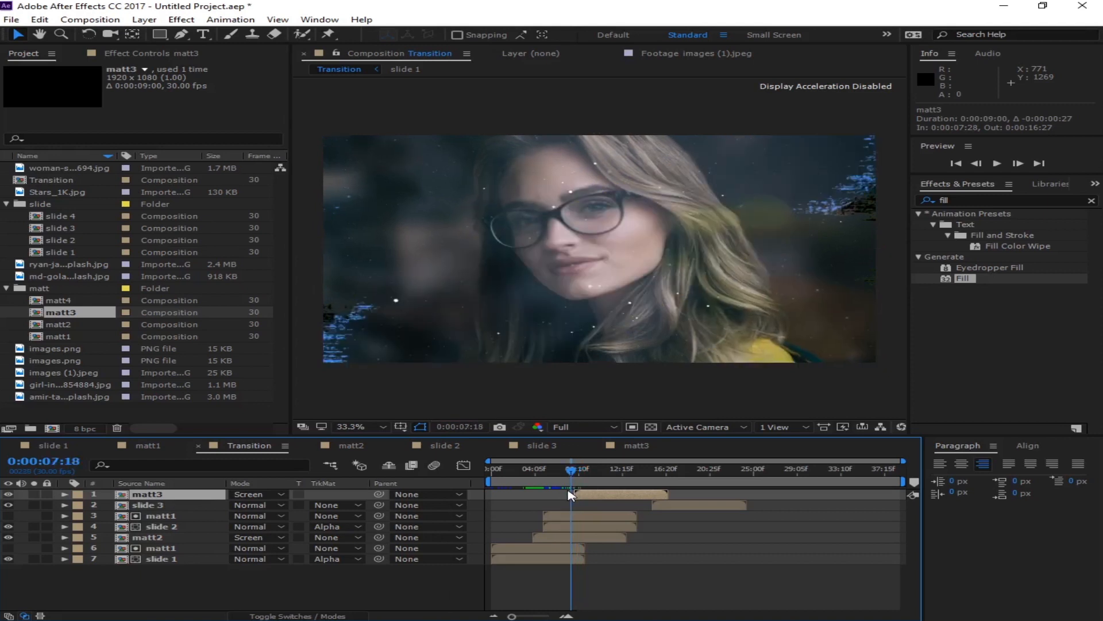
pyautogui.doubleClick(582, 495)
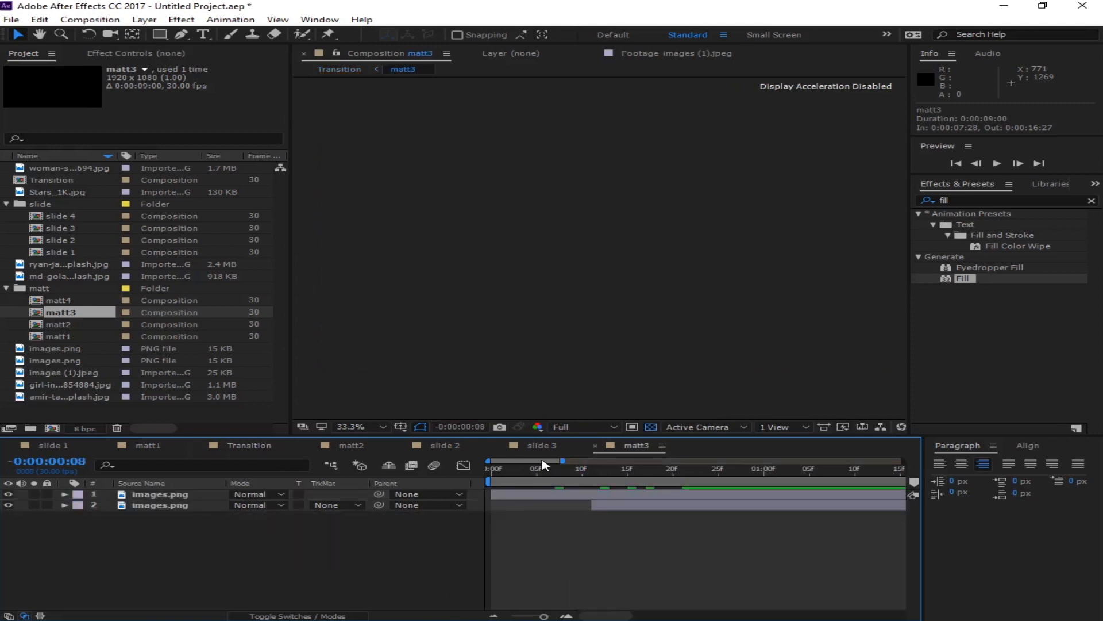
pyautogui.click(253, 448)
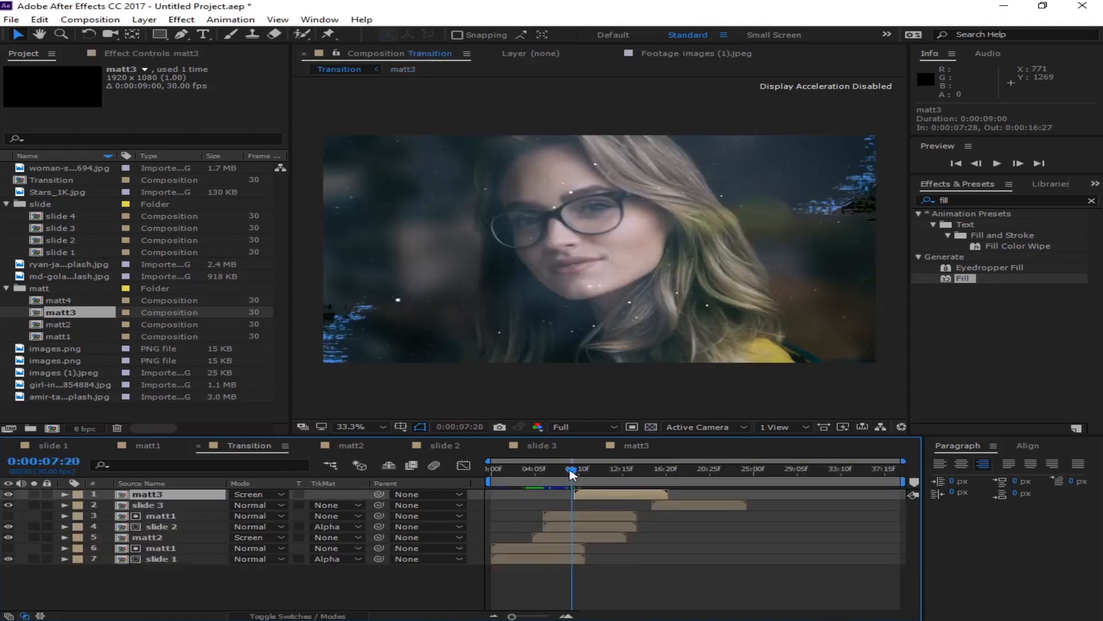
pyautogui.click(566, 427)
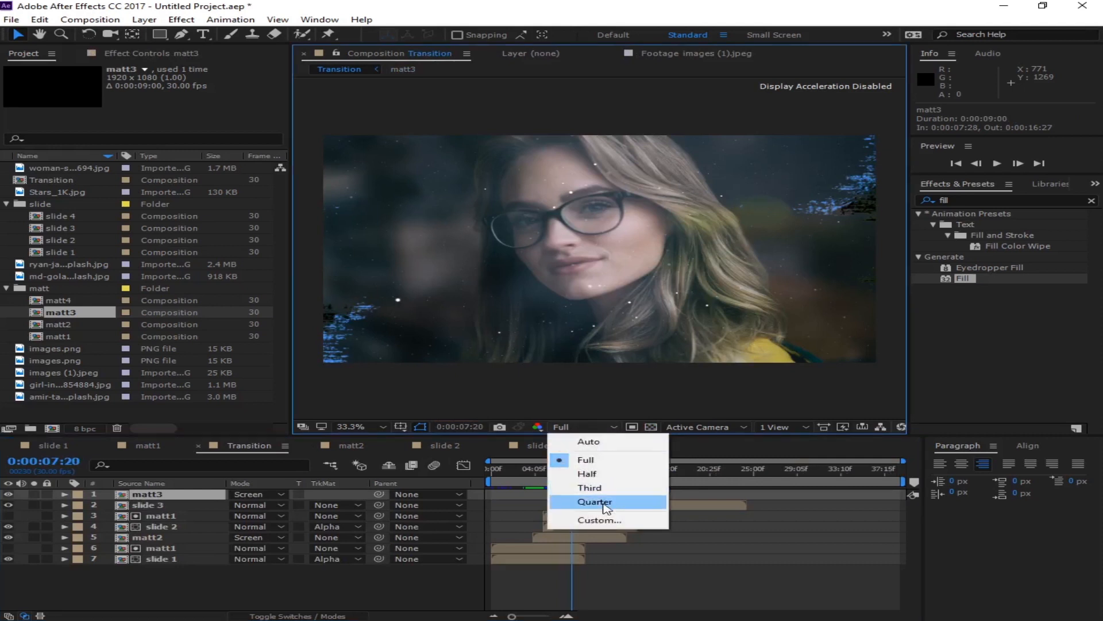
pyautogui.click(572, 502)
pyautogui.moveTo(564, 476); pyautogui.dragTo(560, 484)
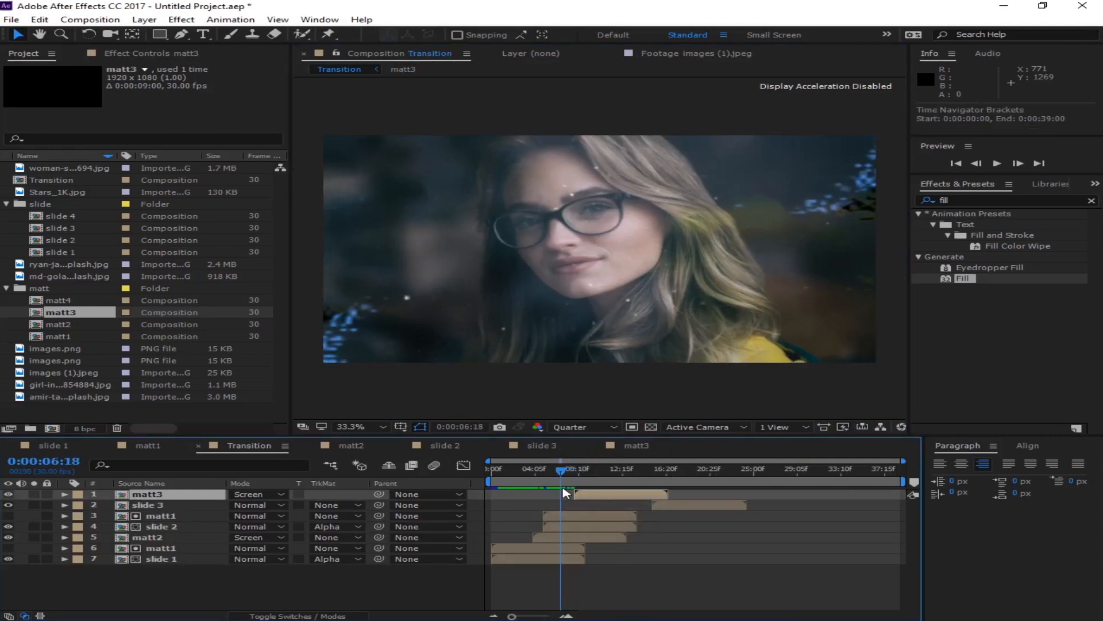
pyautogui.press('space')
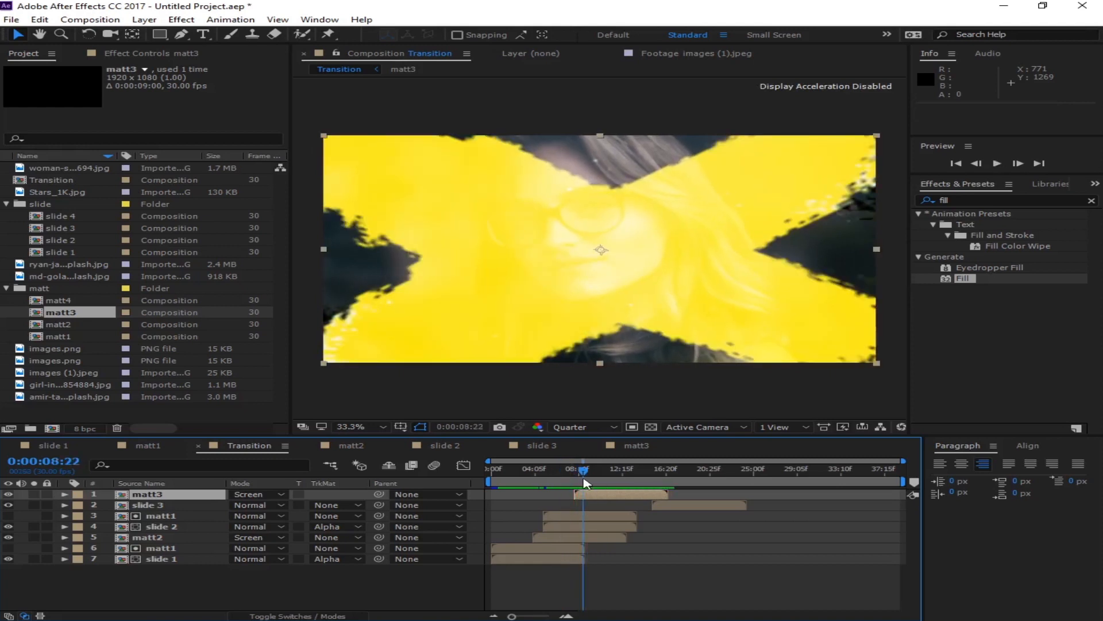
pyautogui.press('space')
# - Place the slide 3 layer above matt3 and move it to start at 0:00:08:21
pyautogui.moveTo(692, 506); pyautogui.dragTo(611, 520)
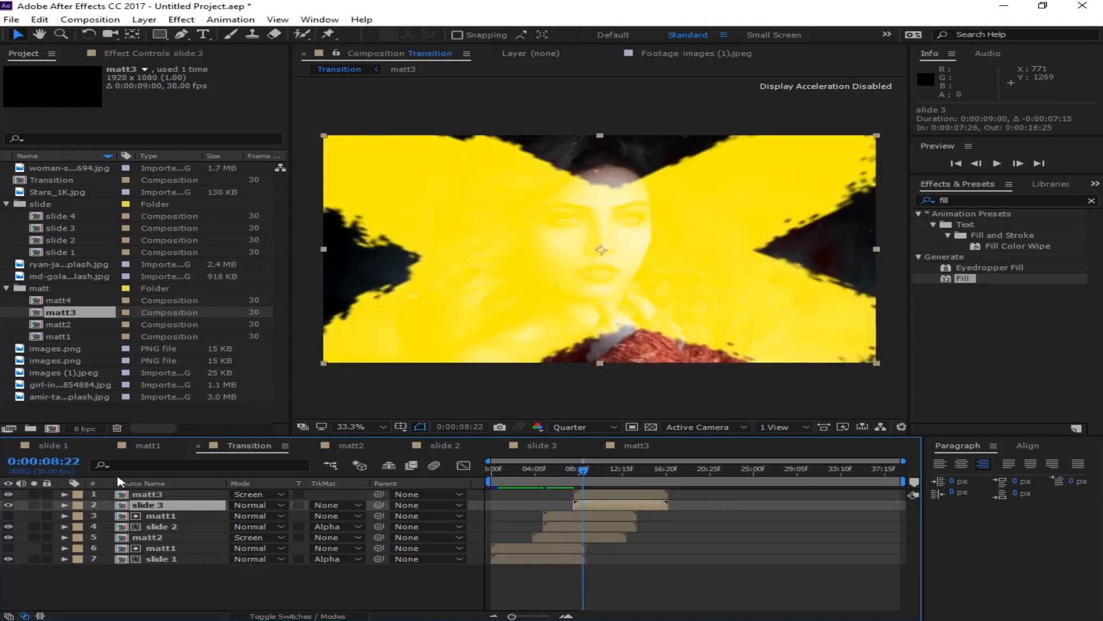
pyautogui.moveTo(154, 511); pyautogui.dragTo(151, 492)
pyautogui.moveTo(585, 495); pyautogui.dragTo(595, 507)
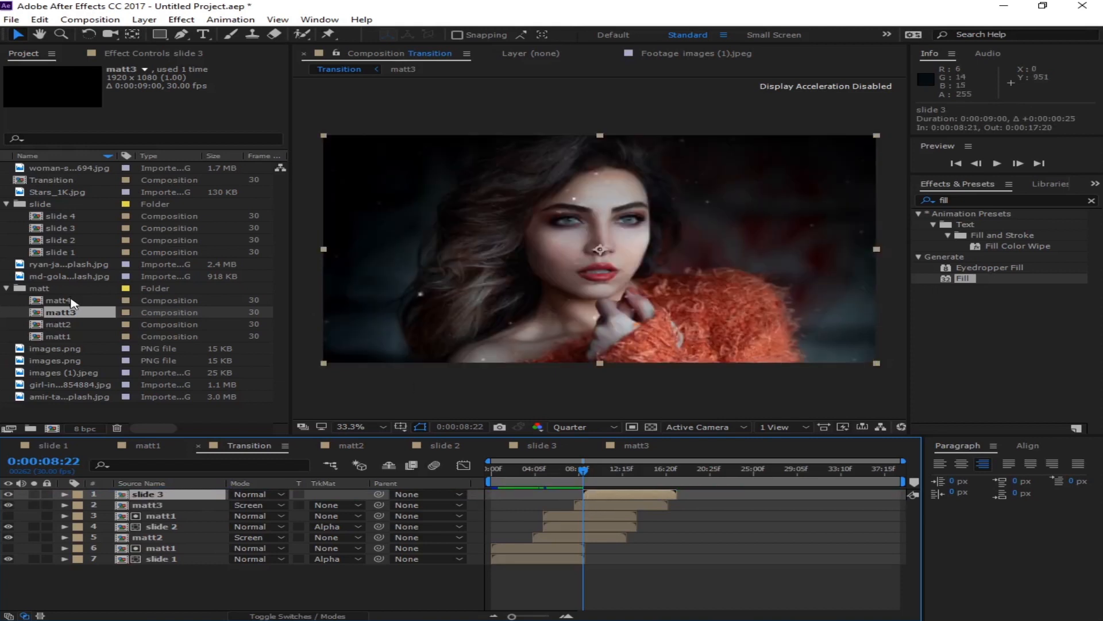
# - Add matt1 above slide 3 starting at 0:00:08:25 and use it as slide 3's alpha track matte
pyautogui.moveTo(69, 338); pyautogui.dragTo(179, 498)
pyautogui.moveTo(520, 497); pyautogui.dragTo(614, 544)
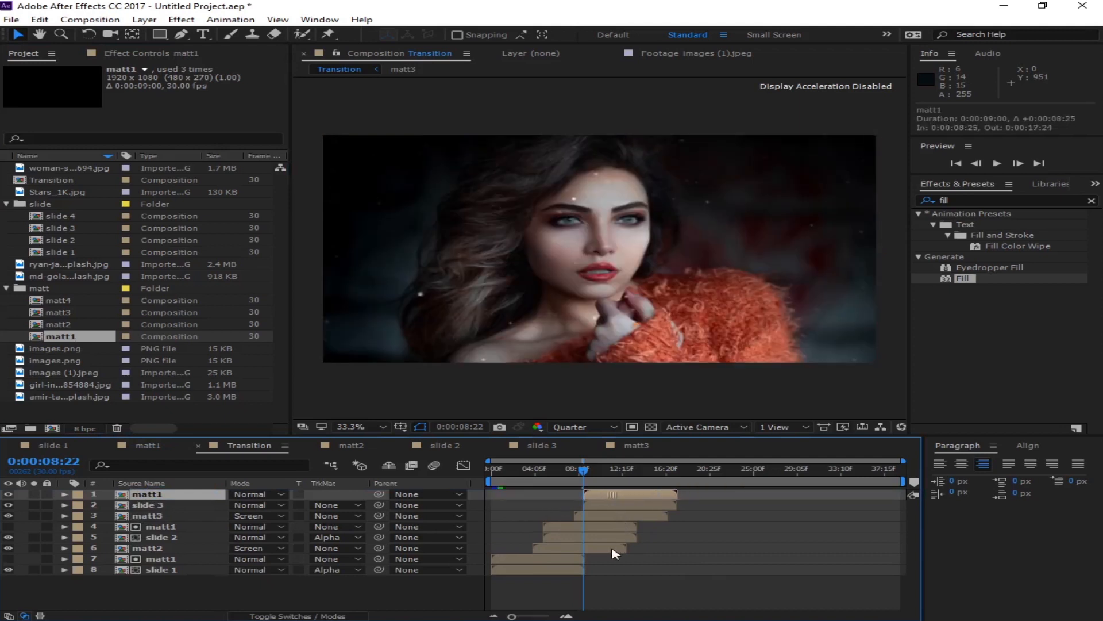
pyautogui.click(356, 505)
pyautogui.click(401, 538)
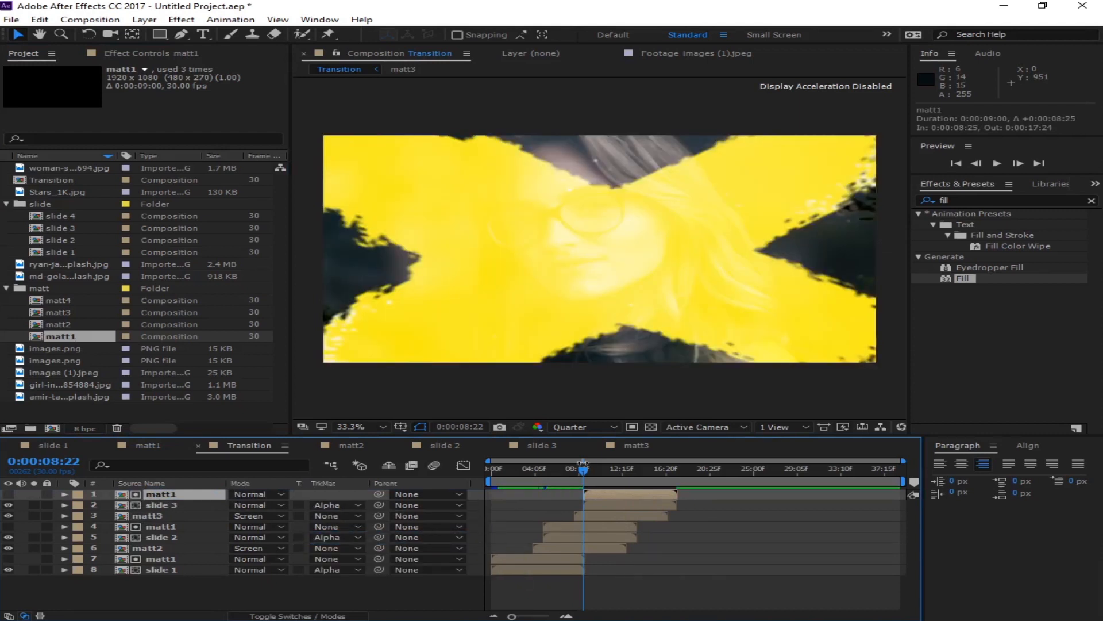
# - Preview the Transition composition from 0:00:06:20 and from the beginning, then stop at 0:00:11:19
pyautogui.moveTo(577, 473); pyautogui.dragTo(562, 497)
pyautogui.press('space')
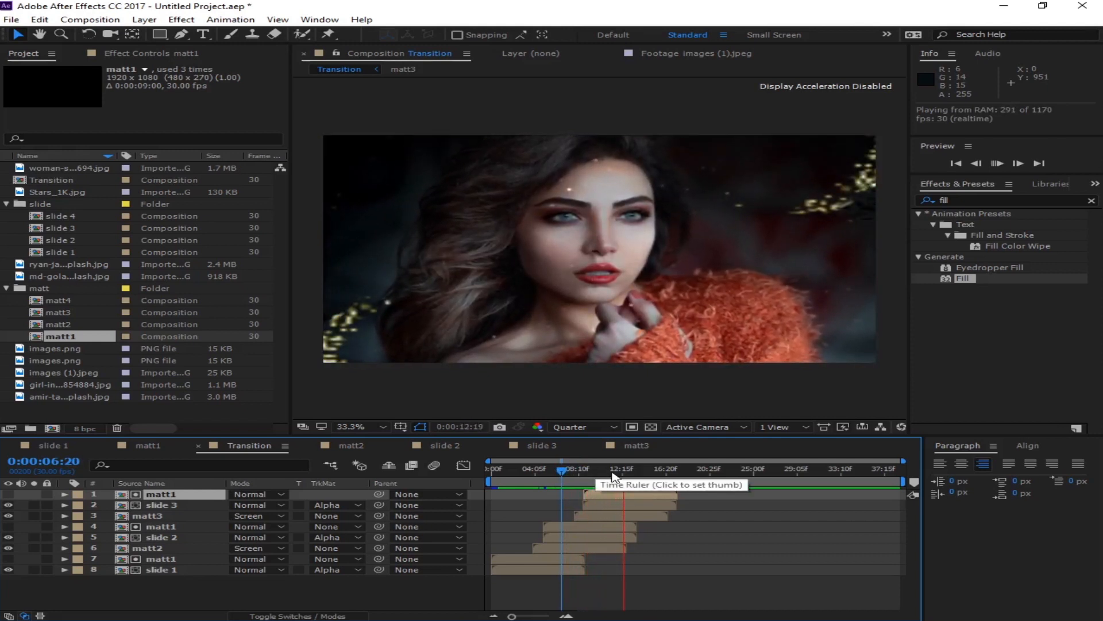
pyautogui.click(593, 472)
pyautogui.moveTo(566, 502); pyautogui.dragTo(266, 506)
pyautogui.press('space')
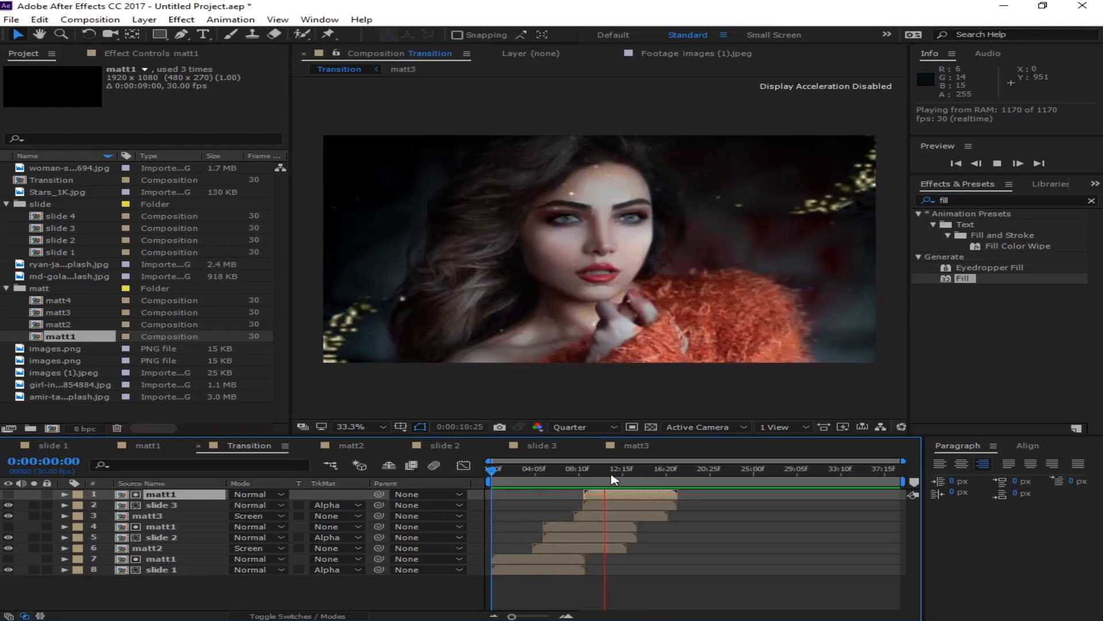
pyautogui.moveTo(626, 479)
pyautogui.mouseDown()
pyautogui.moveTo(642, 479)
pyautogui.moveTo(613, 479)
pyautogui.mouseUp()
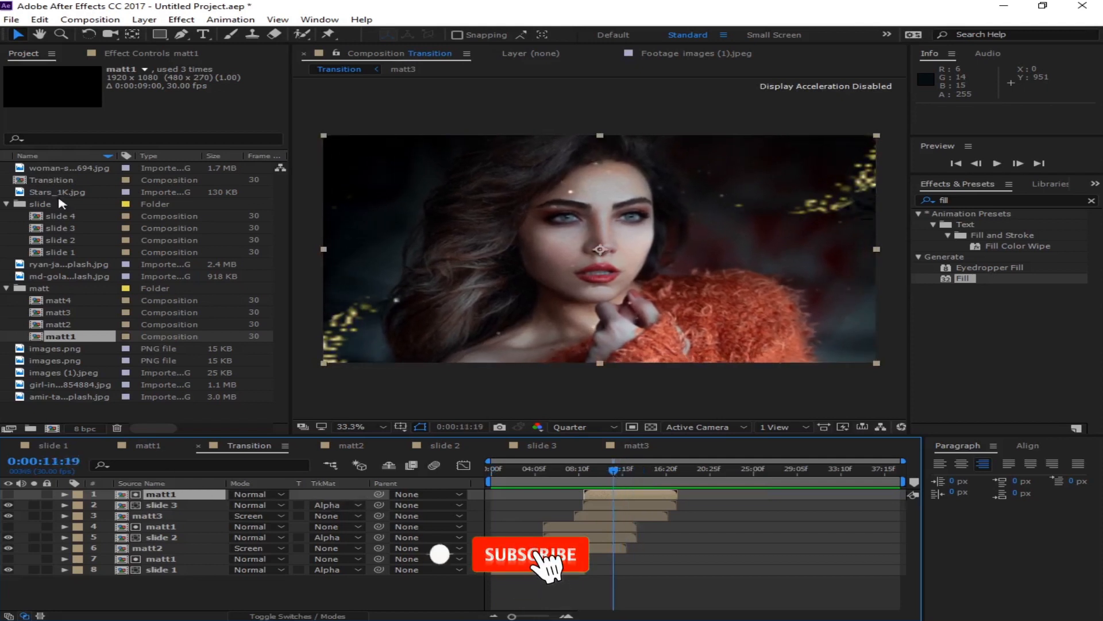
# - Open the slide 4 composition, replace its photo layer with the picture of the woman in the black hat, and go to the first frame
pyautogui.click(77, 217)
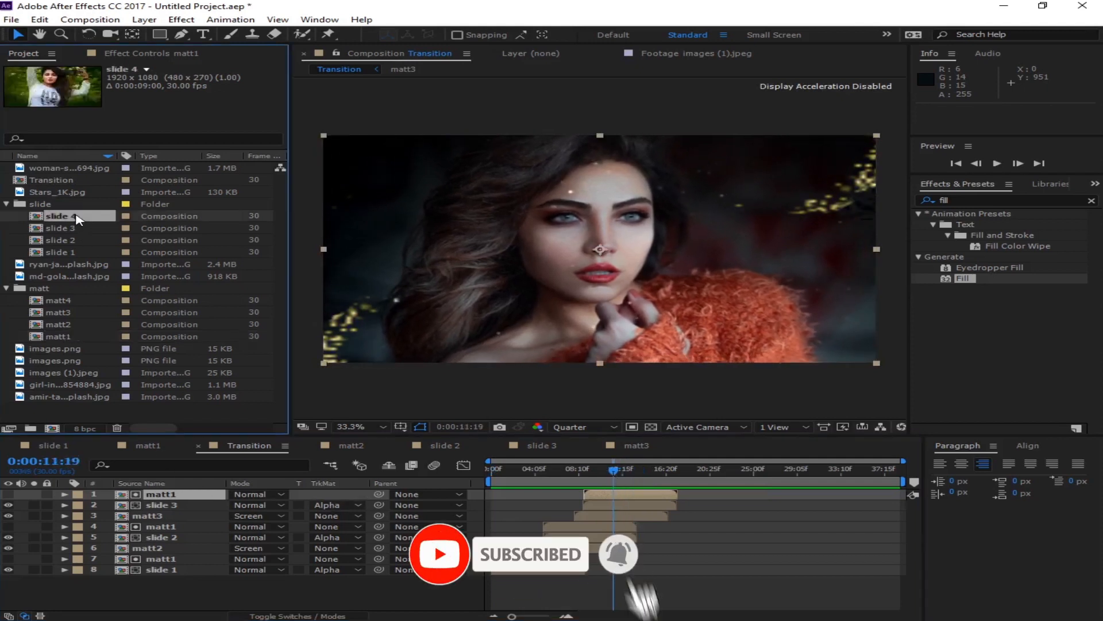
pyautogui.doubleClick(77, 217)
pyautogui.click(64, 398)
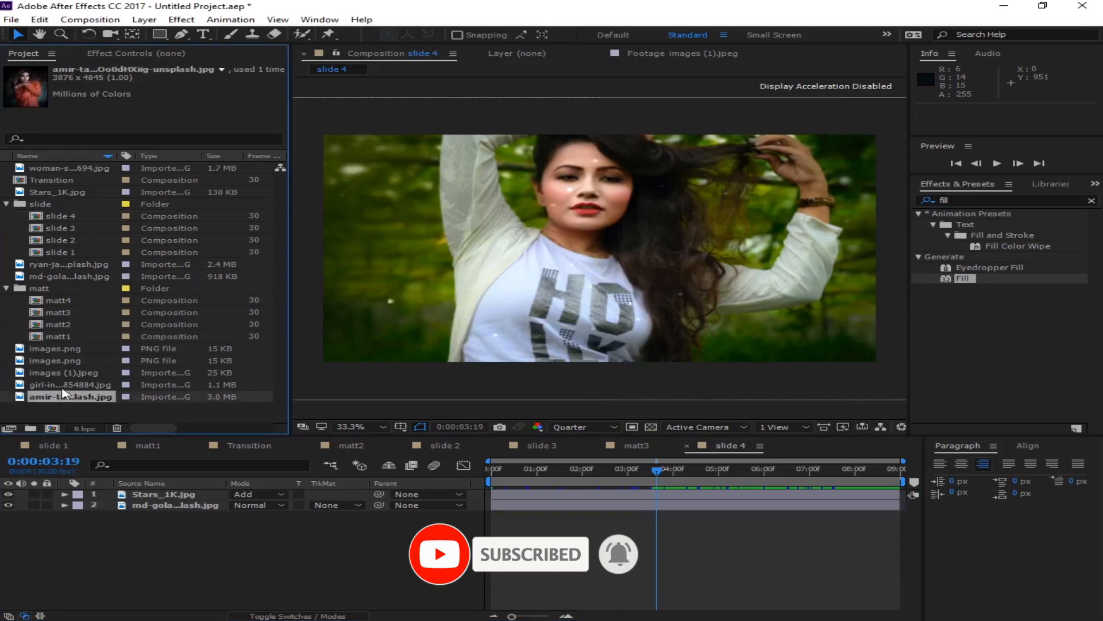
pyautogui.click(68, 386)
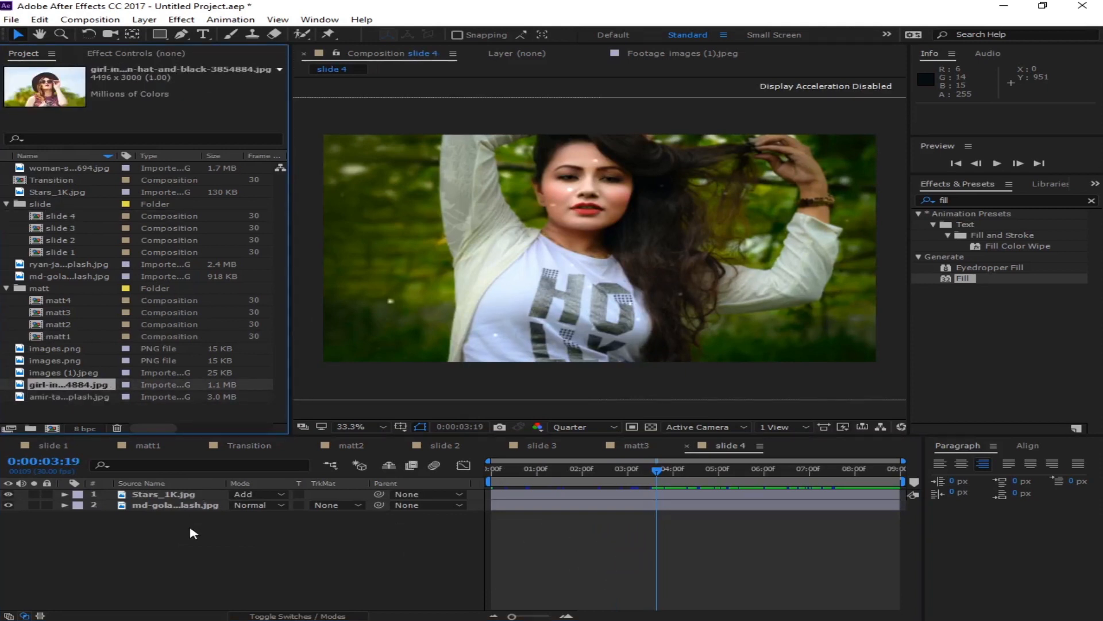
pyautogui.click(193, 504)
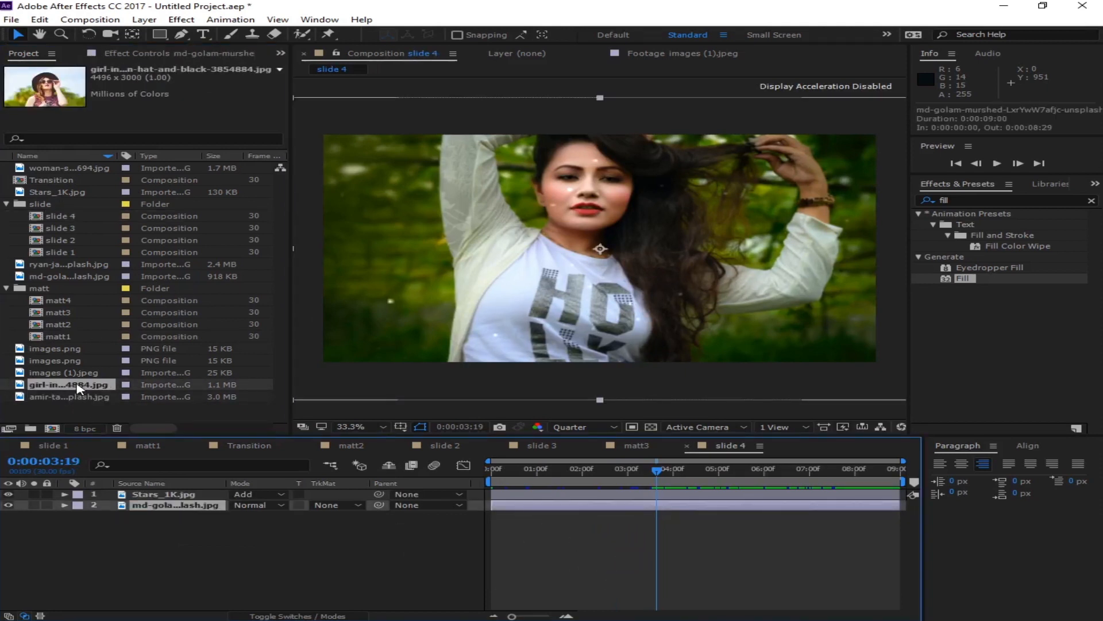
pyautogui.moveTo(78, 389); pyautogui.dragTo(197, 506)
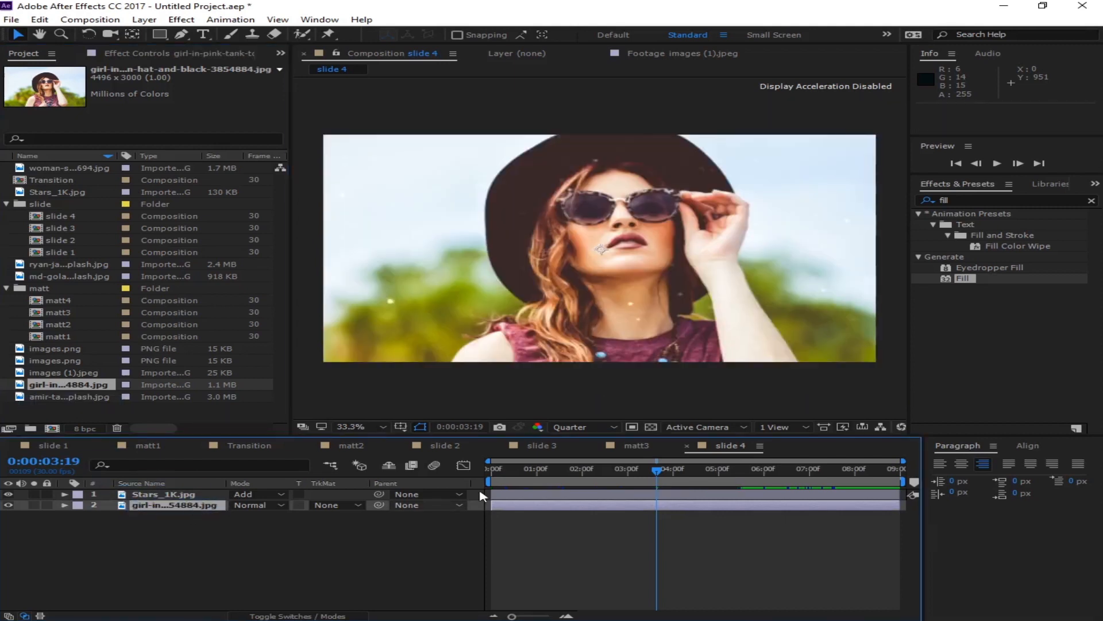
pyautogui.press('Home')
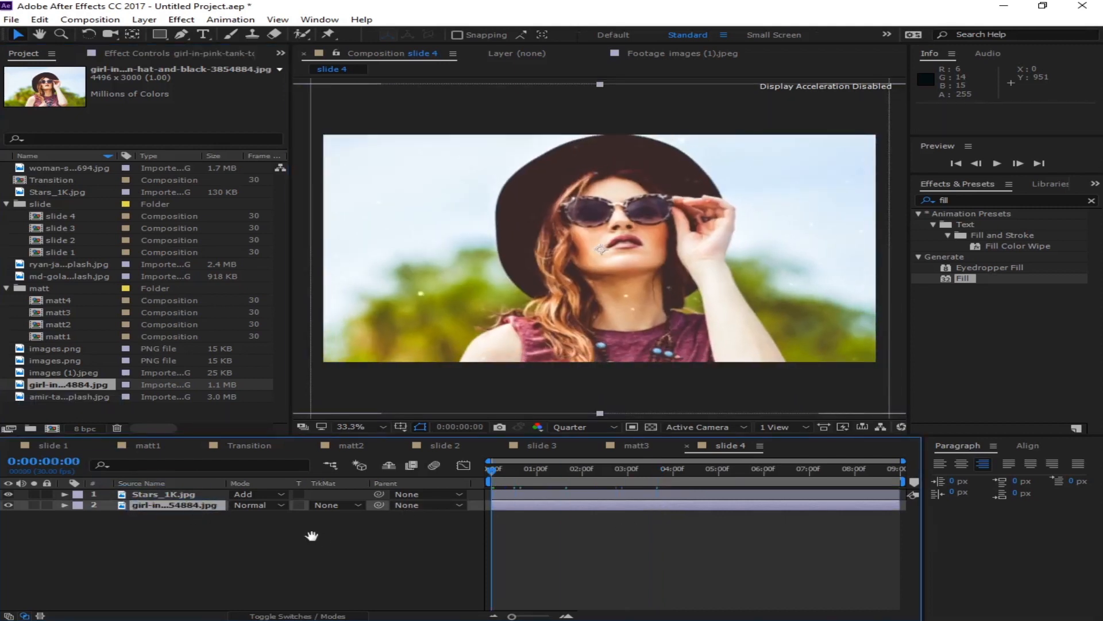
# - Preview the slide 4 composition's zoom animation, then return to the first frame
pyautogui.press('space')
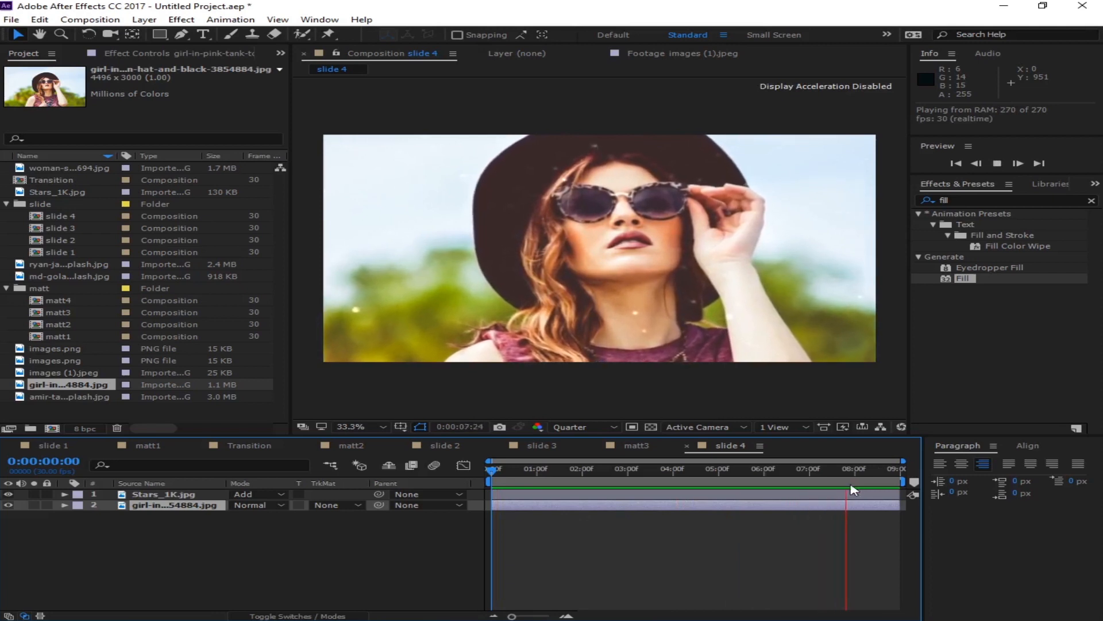
pyautogui.press('space')
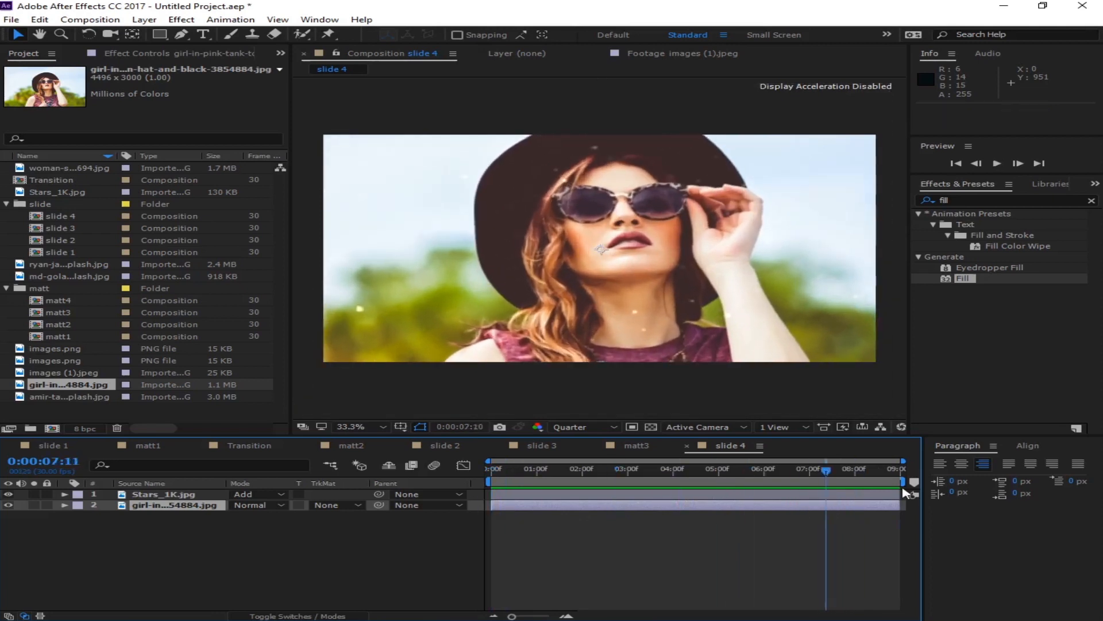
pyautogui.press('Home')
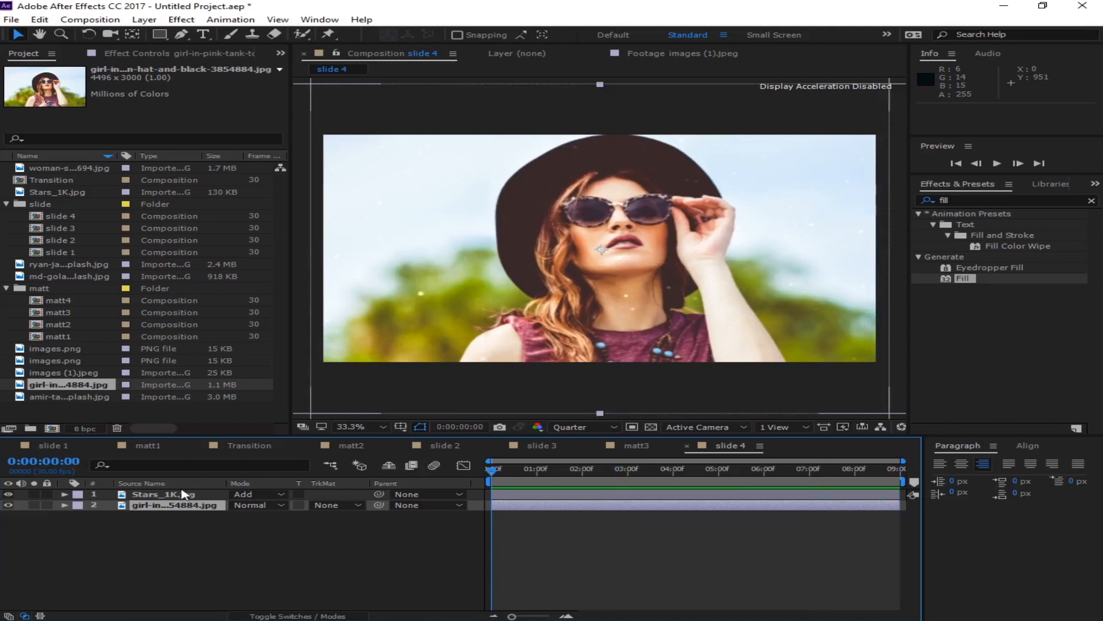
# - Add the slide 4 composition as the uppermost layer of Transition, starting at 0:00:11:19
pyautogui.moveTo(725, 482); pyautogui.dragTo(278, 498)
pyautogui.click(145, 446)
pyautogui.click(247, 446)
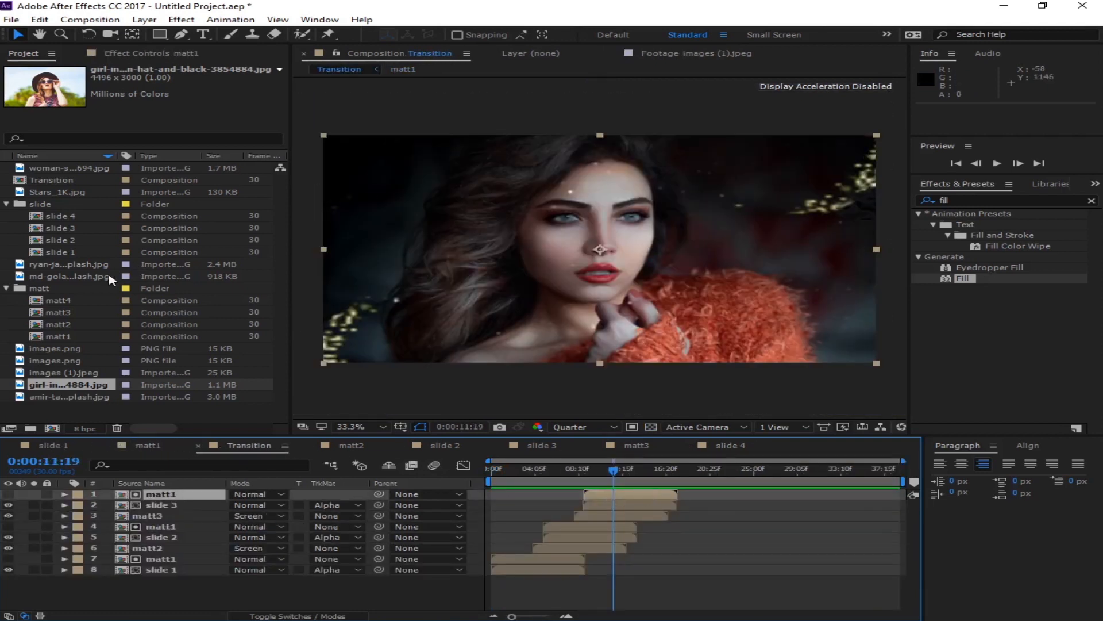
pyautogui.moveTo(72, 220); pyautogui.dragTo(223, 500)
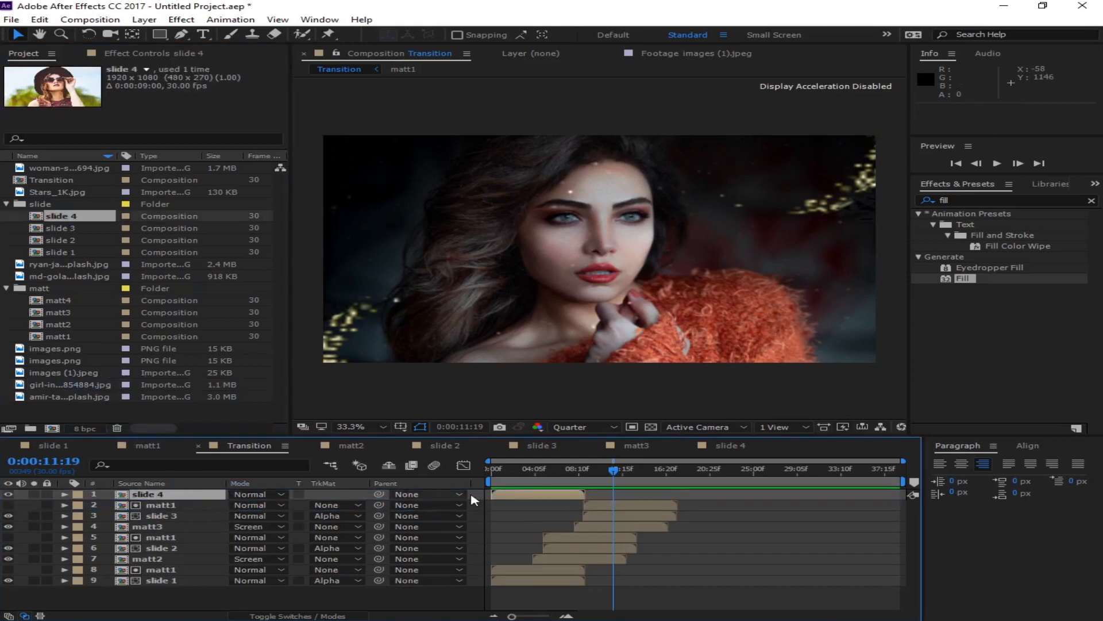
pyautogui.moveTo(553, 495); pyautogui.dragTo(668, 497)
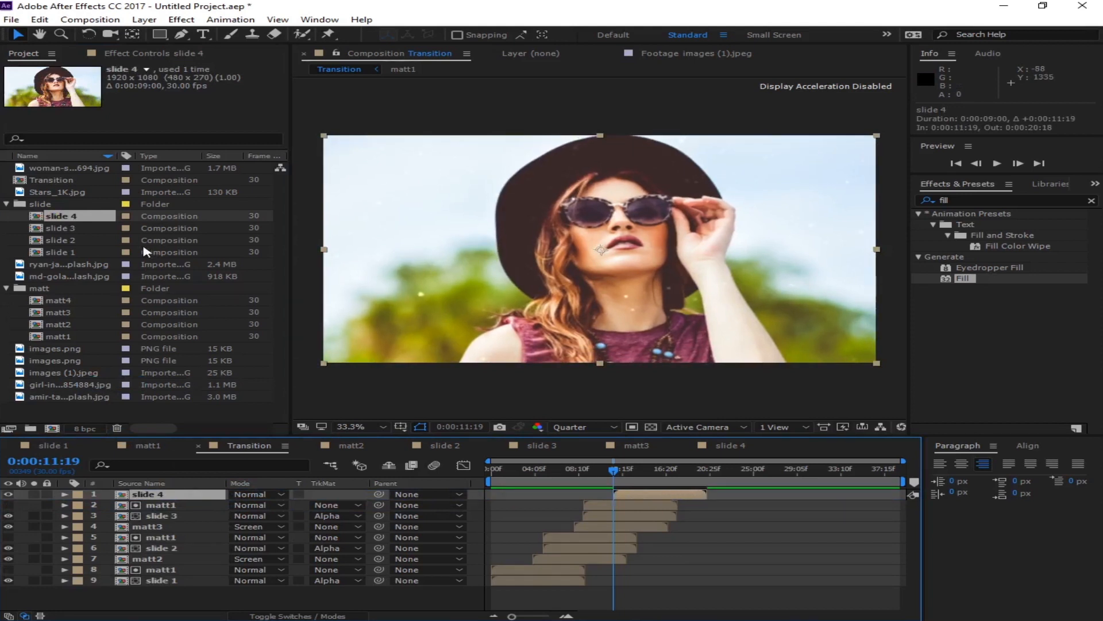
# - Open the matt4 composition and set the Fill colour of its upper brush-stroke layer to red FF4646
pyautogui.doubleClick(71, 300)
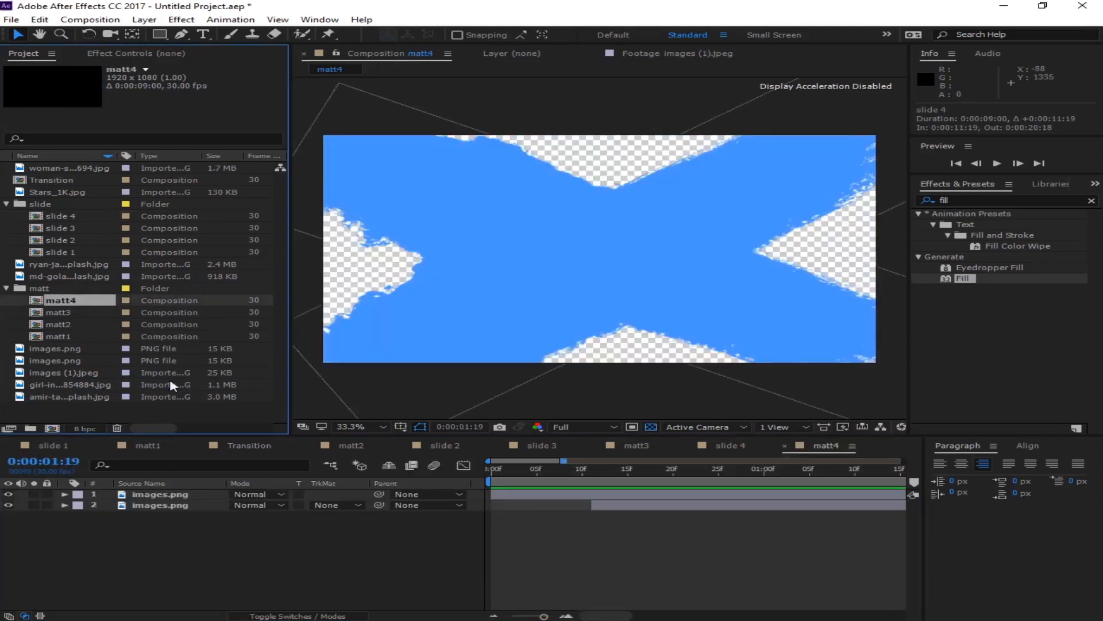
pyautogui.moveTo(613, 471); pyautogui.dragTo(793, 471)
pyautogui.moveTo(136, 541); pyautogui.dragTo(159, 485)
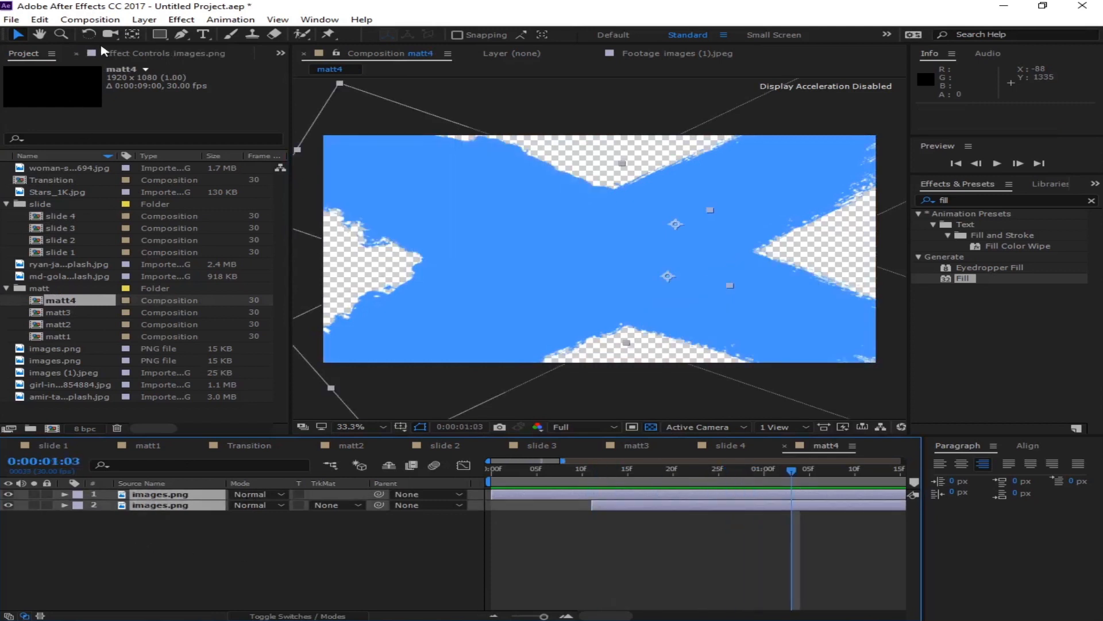
pyautogui.click(231, 54)
pyautogui.click(166, 383)
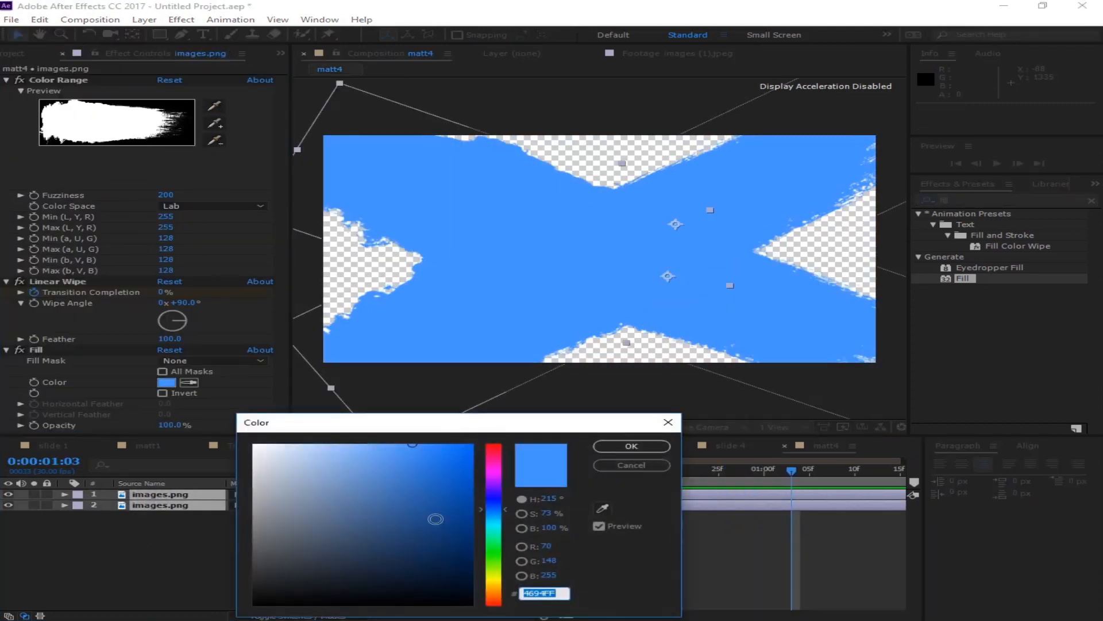
pyautogui.moveTo(485, 554); pyautogui.dragTo(507, 439)
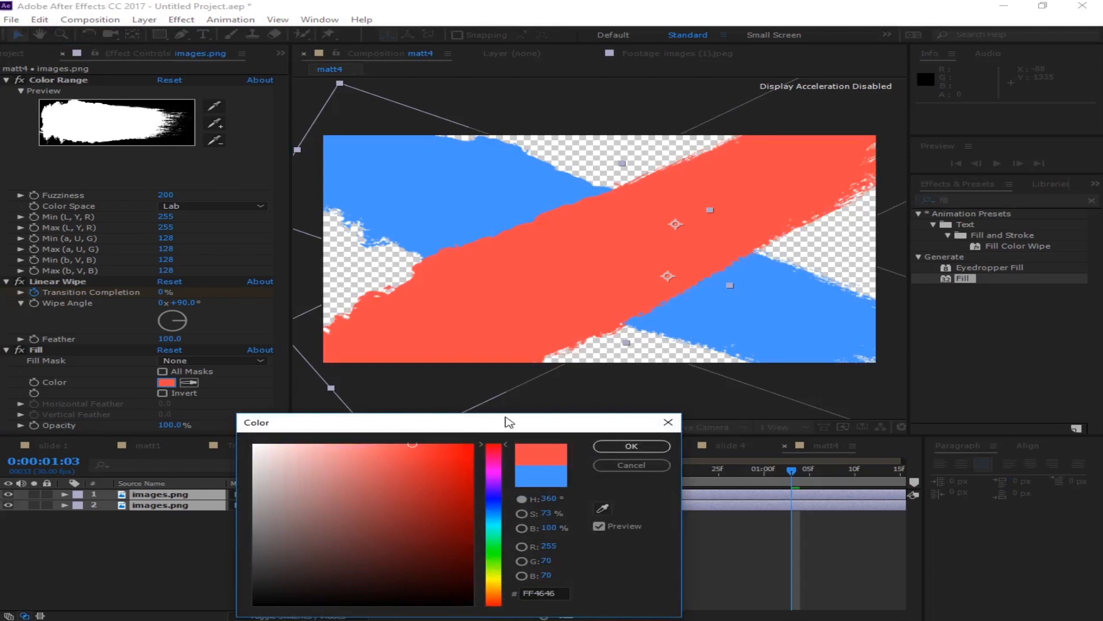
pyautogui.click(632, 446)
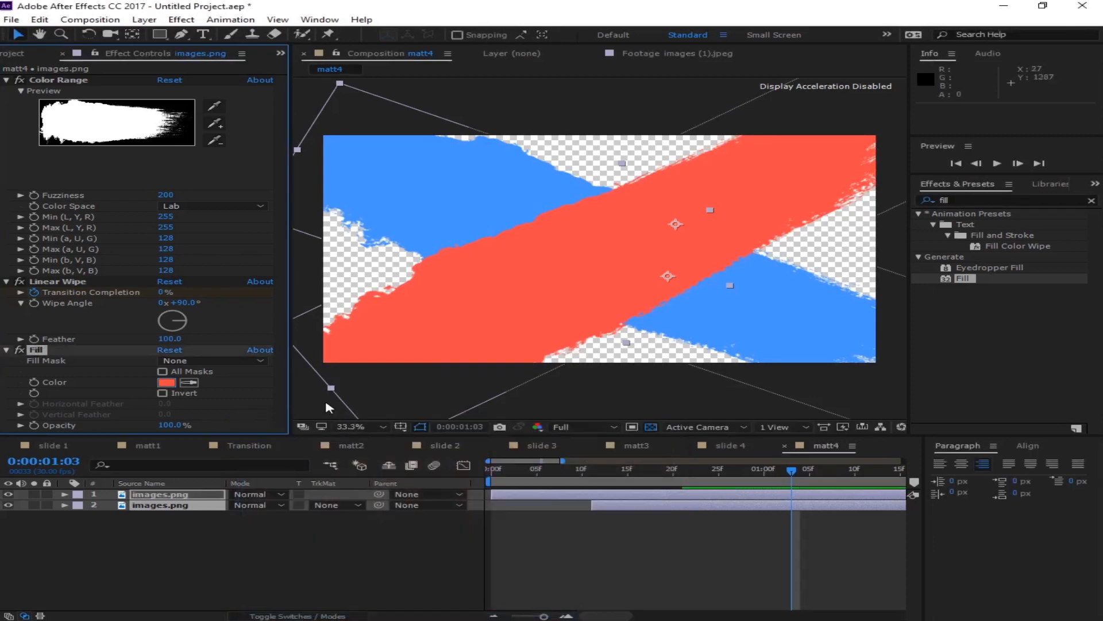
# - Sample the red stroke as the Fill colour of matt4's second brush-stroke layer and return to the Transition composition
pyautogui.click(173, 505)
pyautogui.click(189, 382)
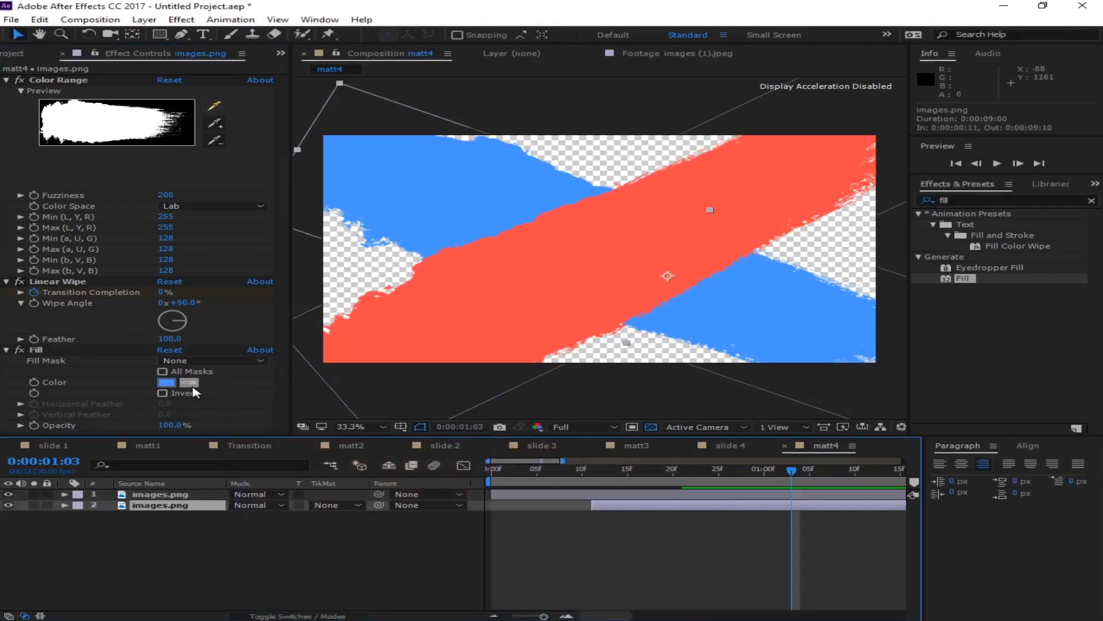
pyautogui.click(449, 343)
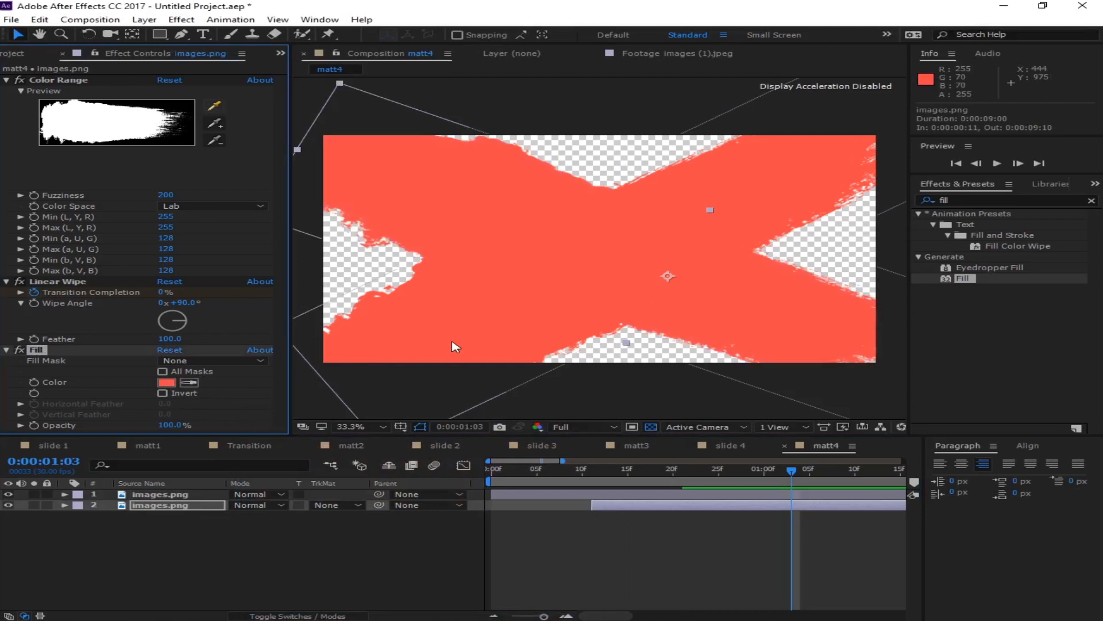
pyautogui.click(182, 570)
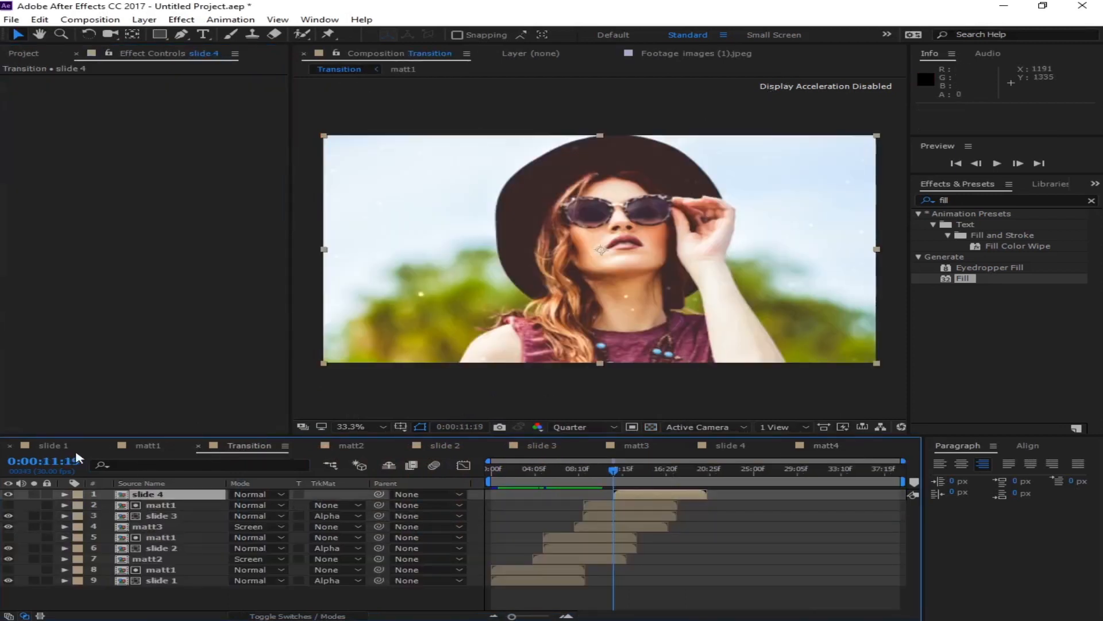
# - Add matt4 above slide 4 in Transition starting at 0:00:12:18 and set its blending mode to Screen
pyautogui.click(38, 55)
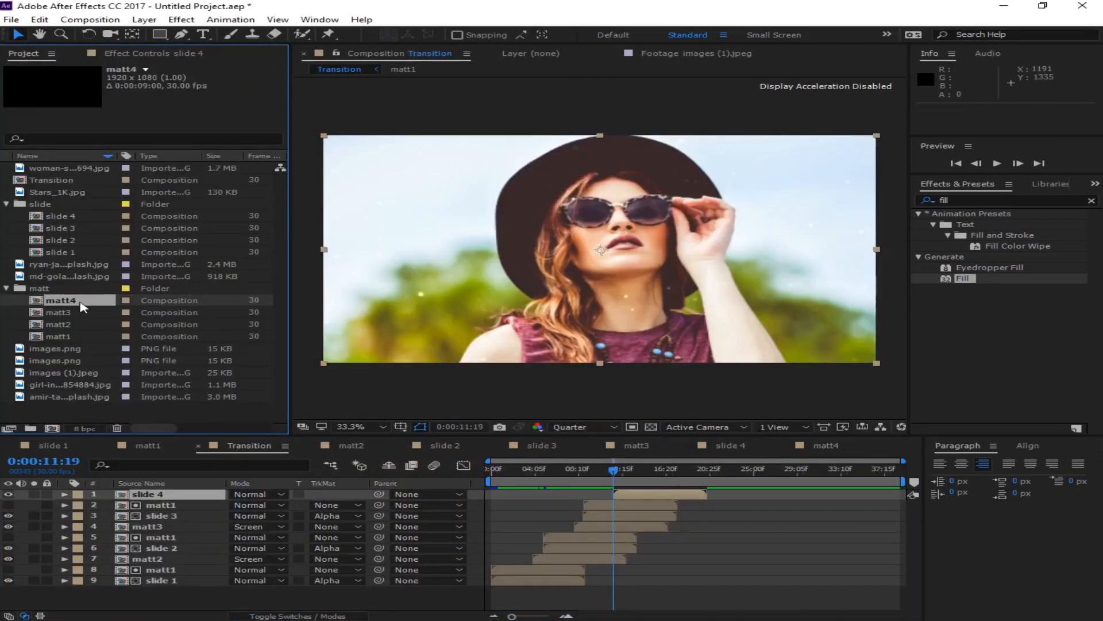
pyautogui.moveTo(84, 307); pyautogui.dragTo(172, 498)
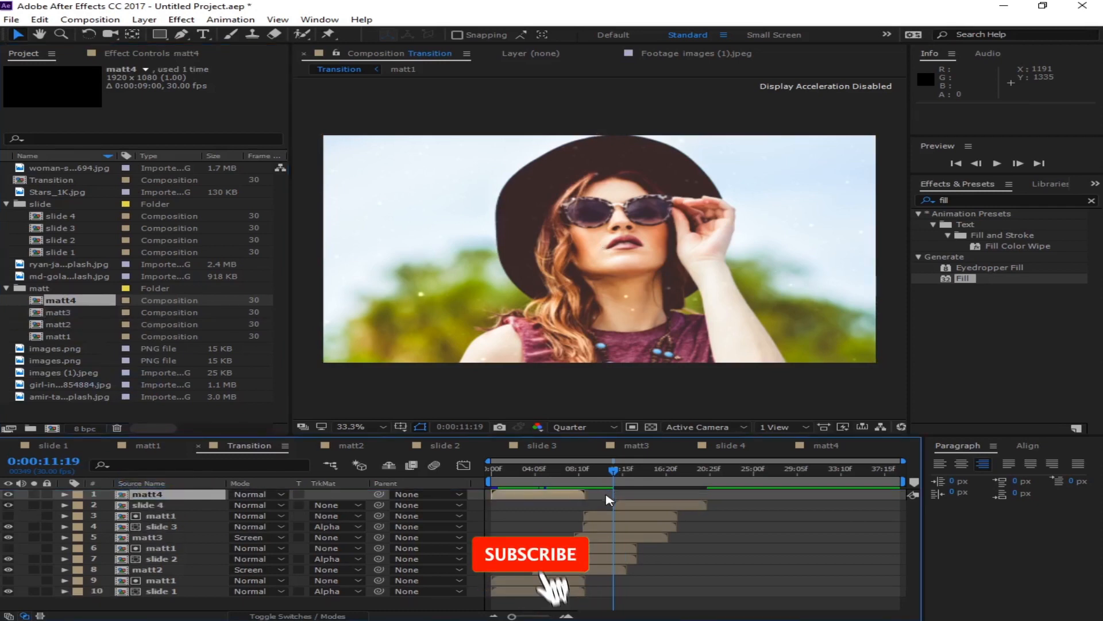
pyautogui.moveTo(553, 495); pyautogui.dragTo(643, 474)
pyautogui.click(639, 496)
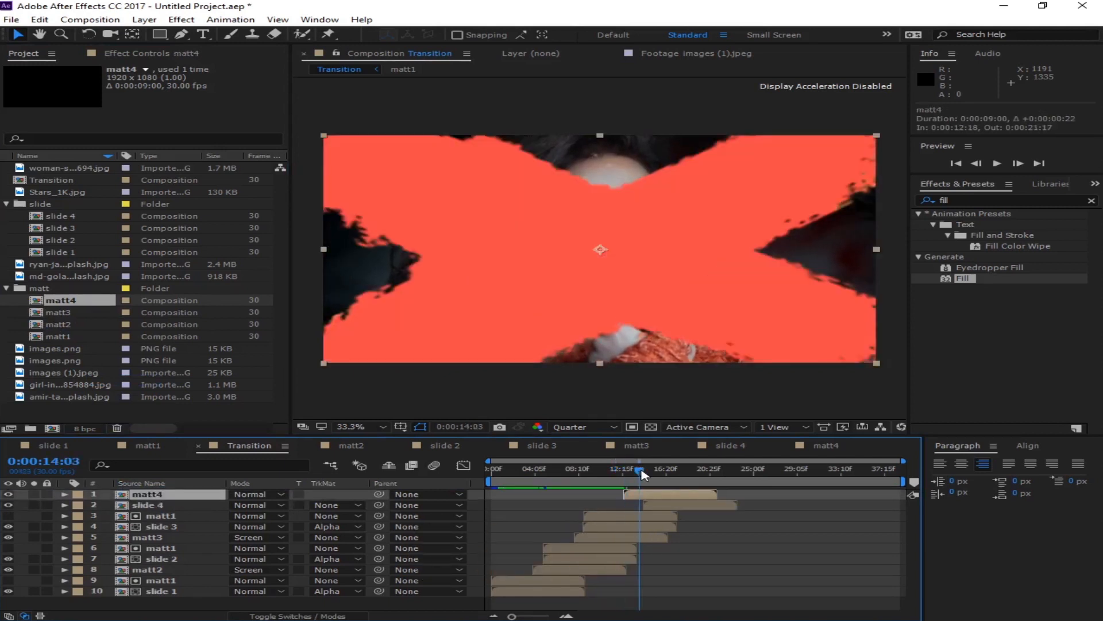
pyautogui.click(279, 496)
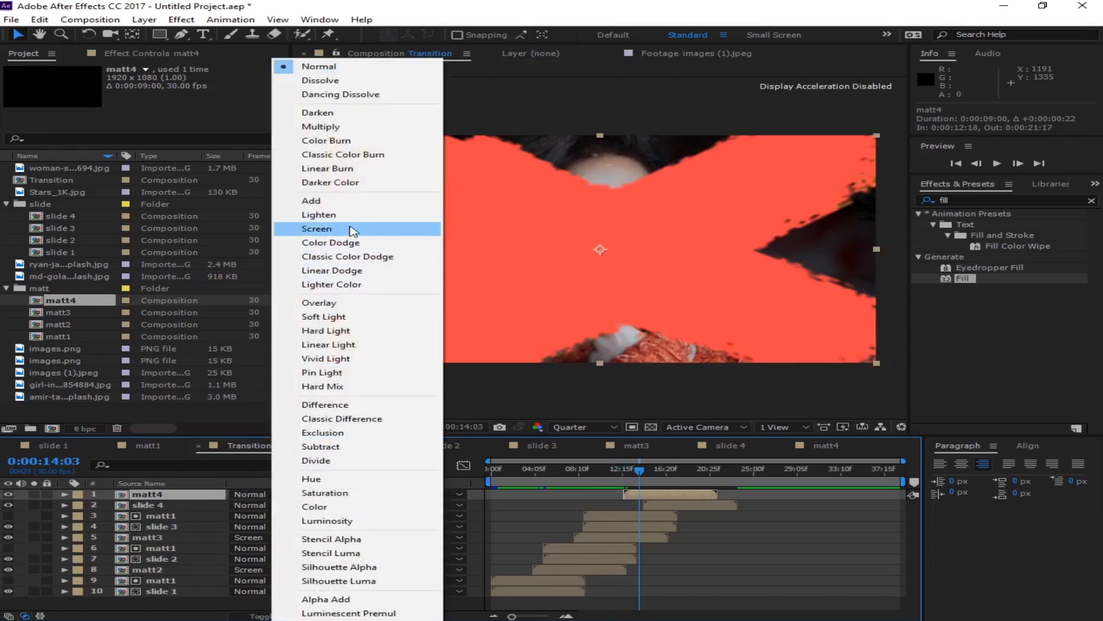
pyautogui.click(322, 228)
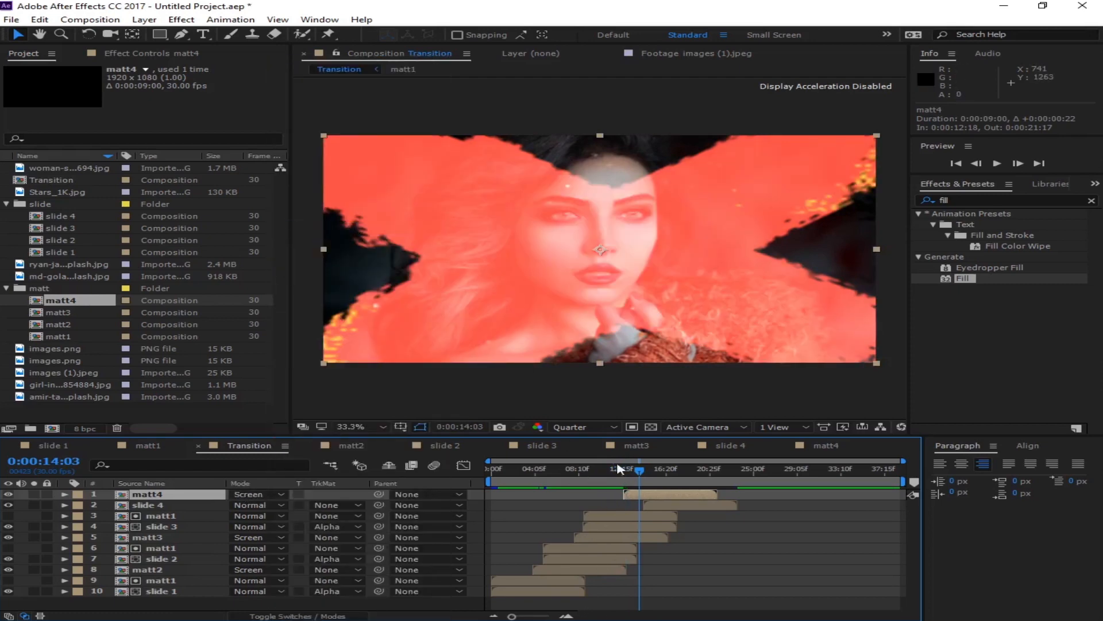
# - Raise the composition preview resolution to Half and then to Full
pyautogui.click(575, 428)
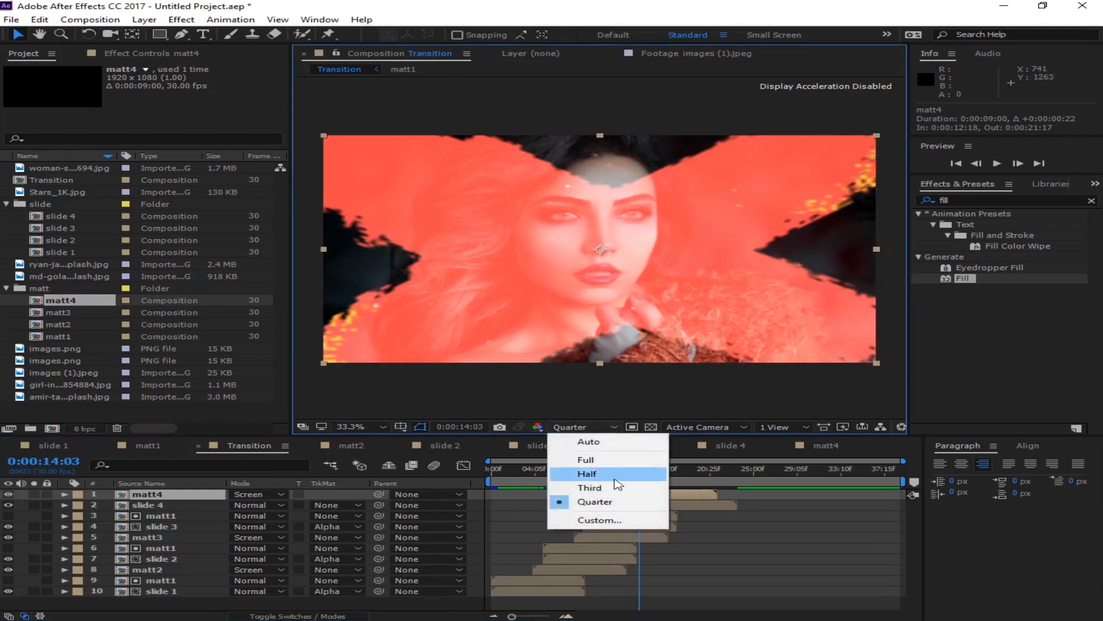
pyautogui.click(609, 473)
pyautogui.click(586, 429)
pyautogui.click(585, 459)
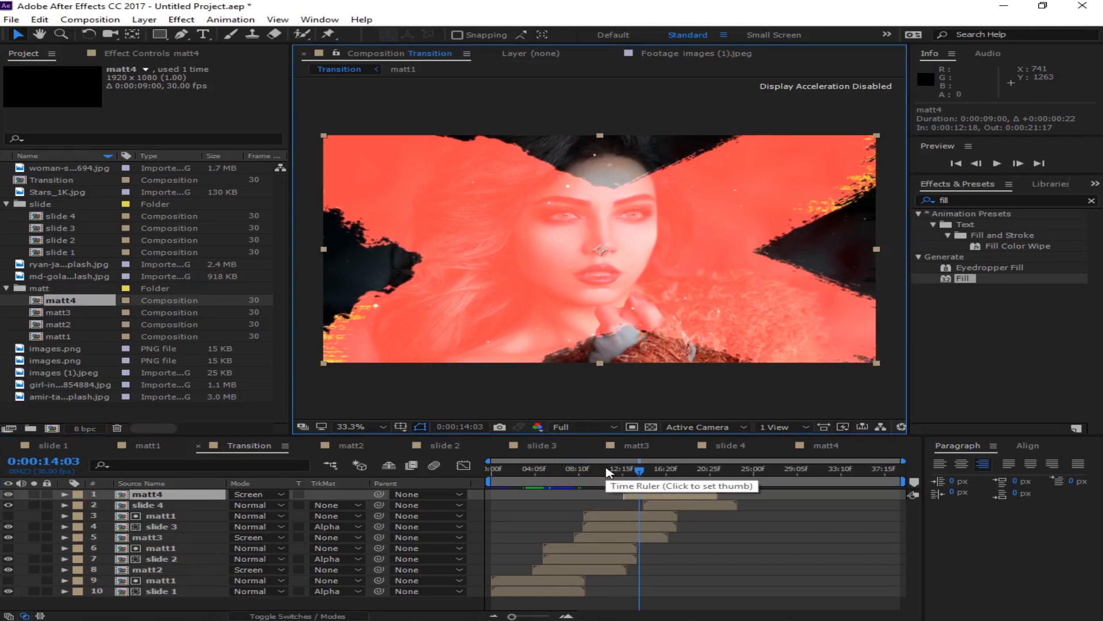
# - Place the slide 4 layer above matt4 and move it to start at 0:00:13:21
pyautogui.click(647, 472)
pyautogui.moveTo(647, 472); pyautogui.dragTo(645, 508)
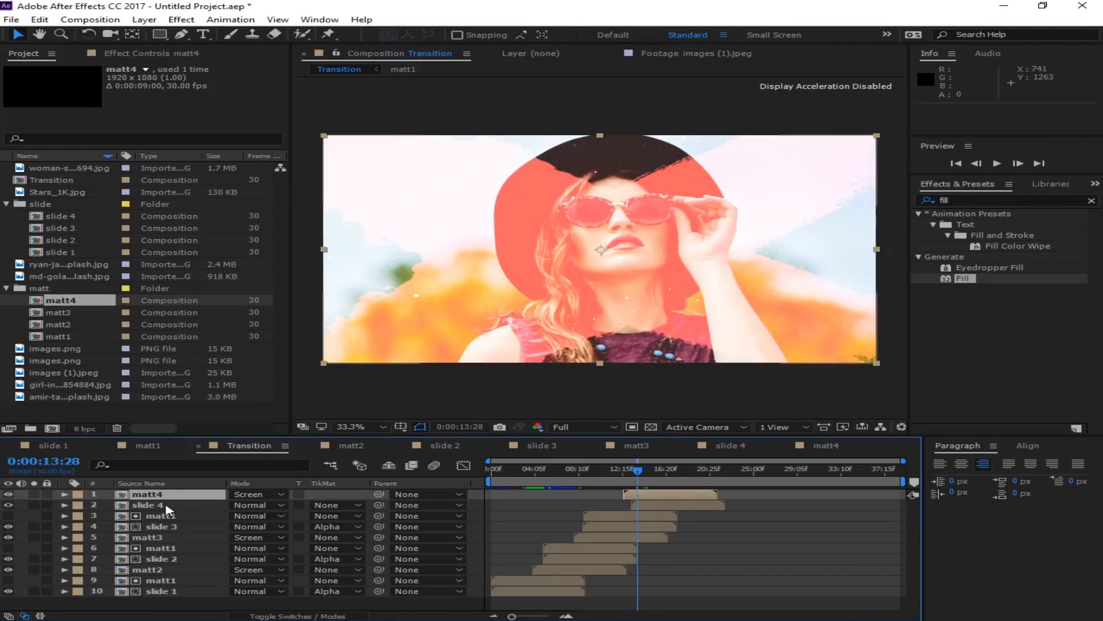
pyautogui.moveTo(180, 506); pyautogui.dragTo(178, 492)
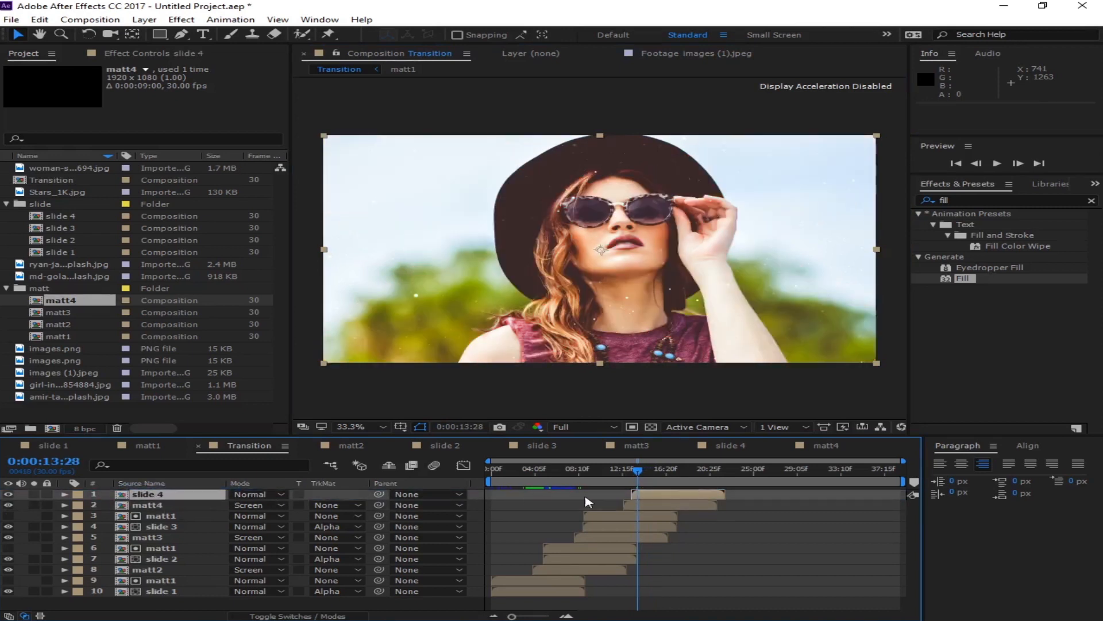
pyautogui.moveTo(647, 500); pyautogui.dragTo(651, 497)
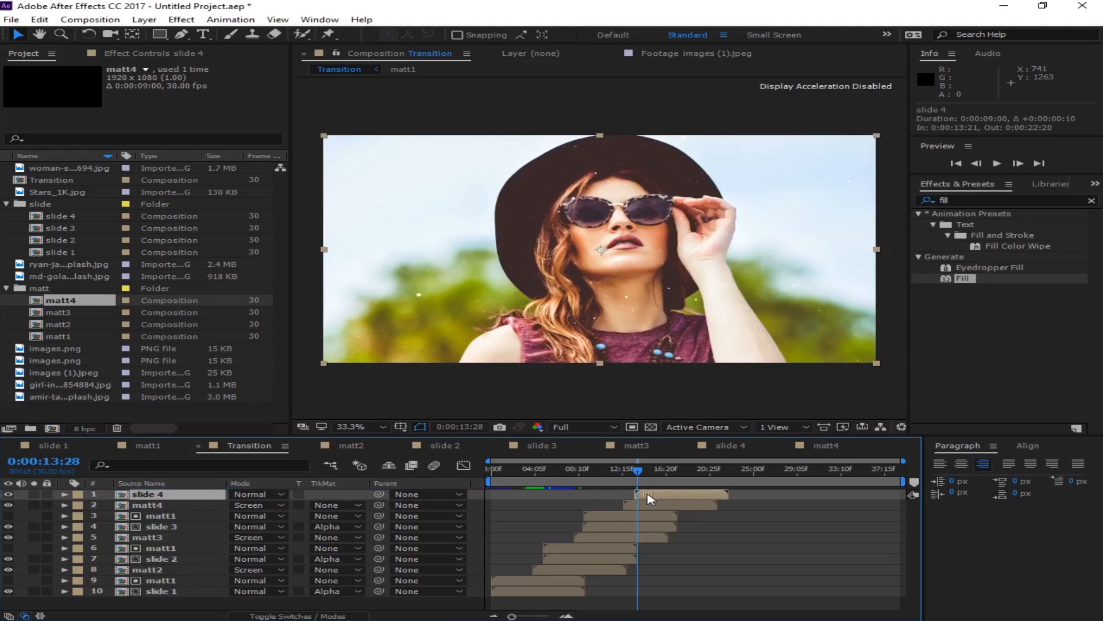
# - Add matt1 above slide 4 starting at 0:00:13:21 and use it as slide 4's alpha track matte
pyautogui.moveTo(54, 336); pyautogui.dragTo(339, 494)
pyautogui.moveTo(507, 499)
pyautogui.mouseDown()
pyautogui.moveTo(684, 504)
pyautogui.moveTo(654, 526)
pyautogui.mouseUp()
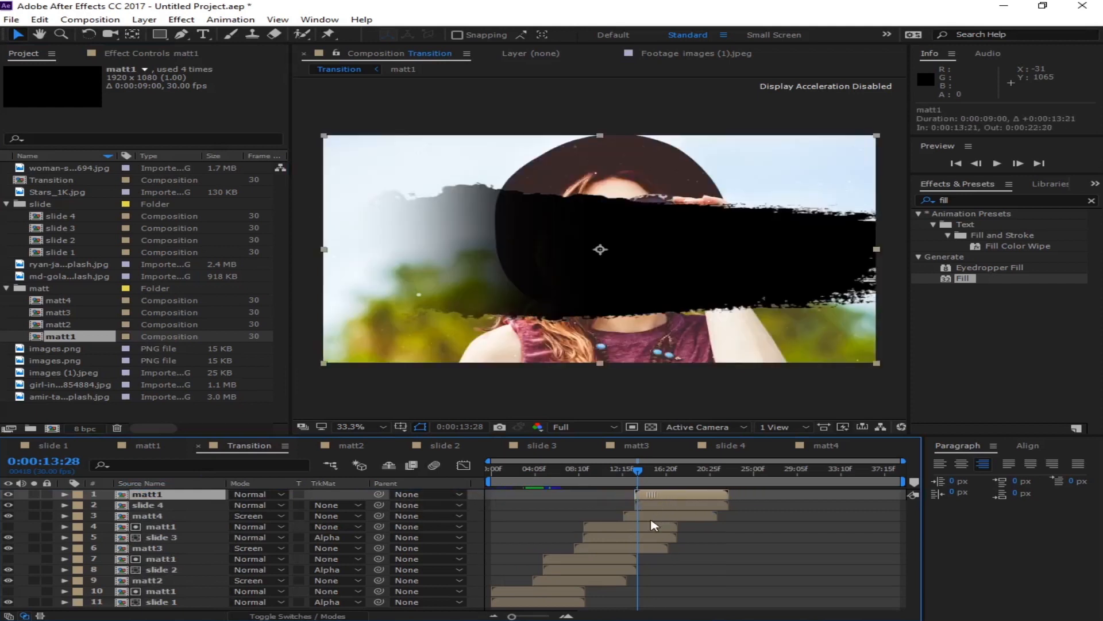
pyautogui.click(356, 506)
pyautogui.click(402, 535)
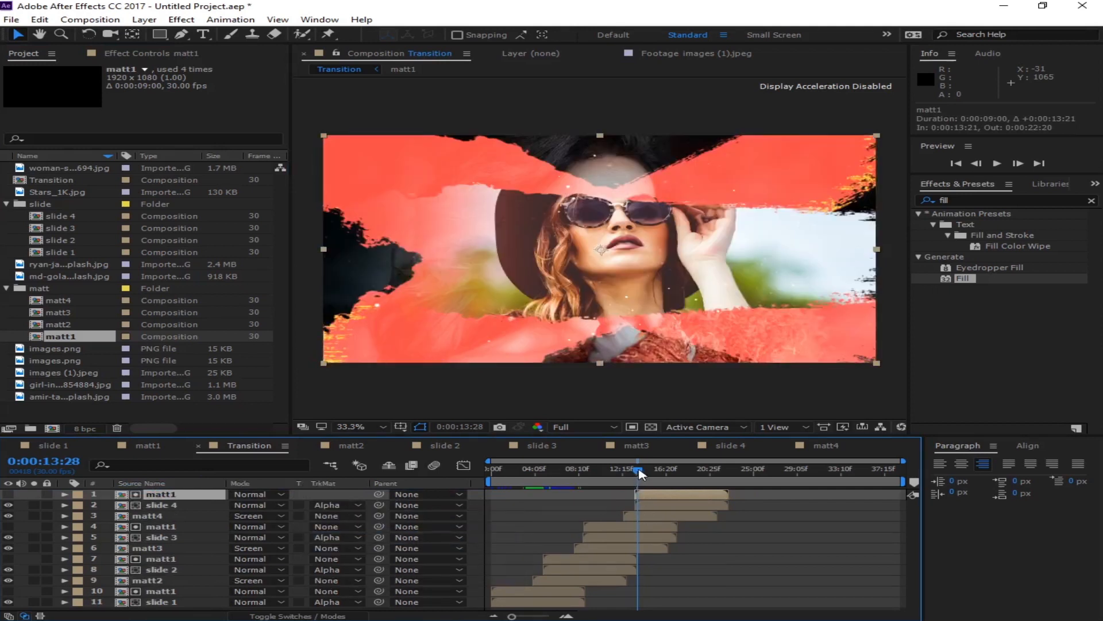
# - Set the preview resolution to Quarter and preview the Transition composition around slide 4's brush-stroke reveal
pyautogui.moveTo(641, 472); pyautogui.dragTo(645, 472)
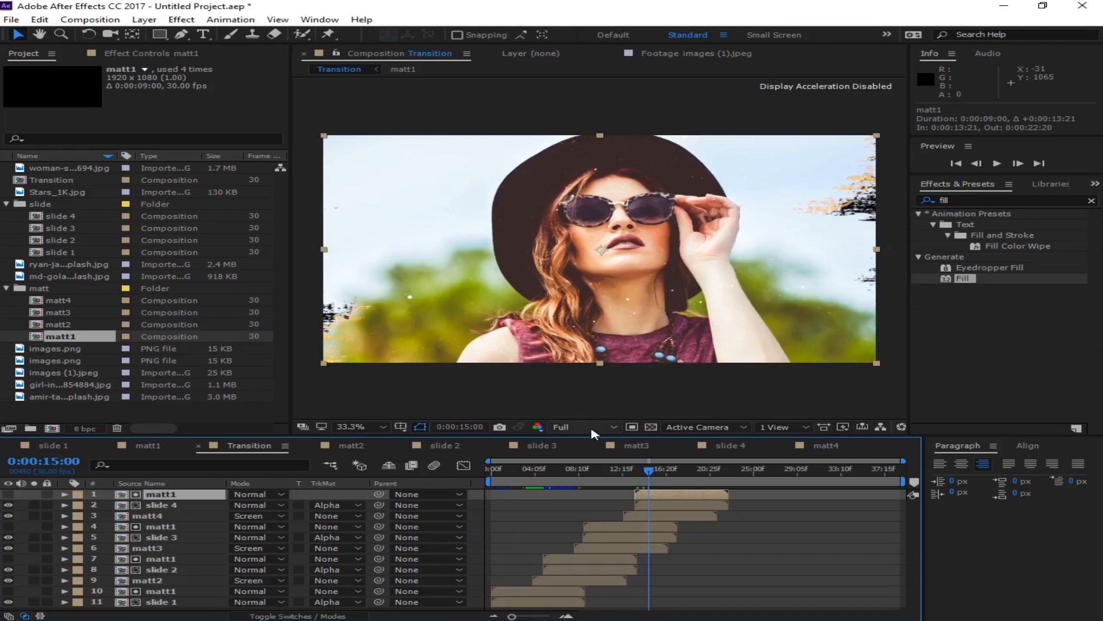
pyautogui.click(610, 428)
pyautogui.click(587, 504)
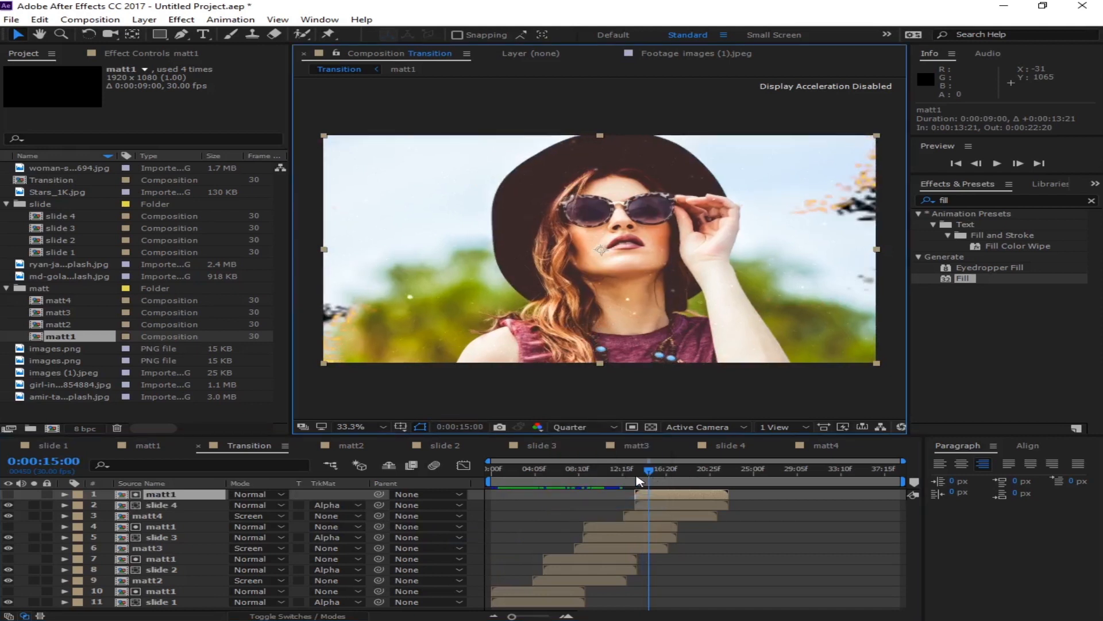
pyautogui.press('space')
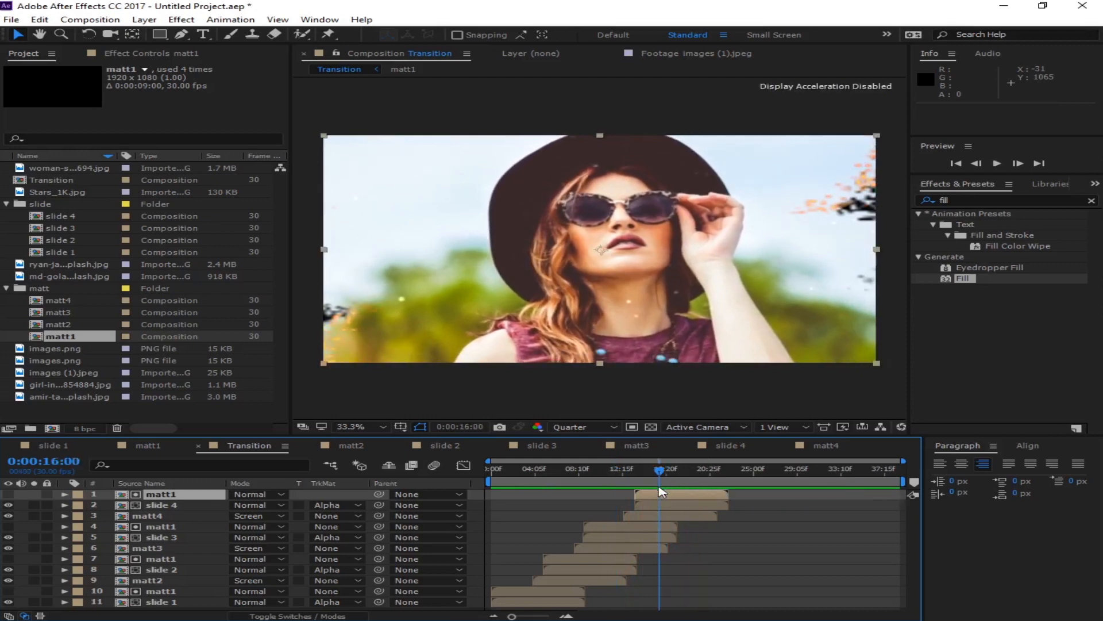
pyautogui.click(633, 469)
pyautogui.press('space')
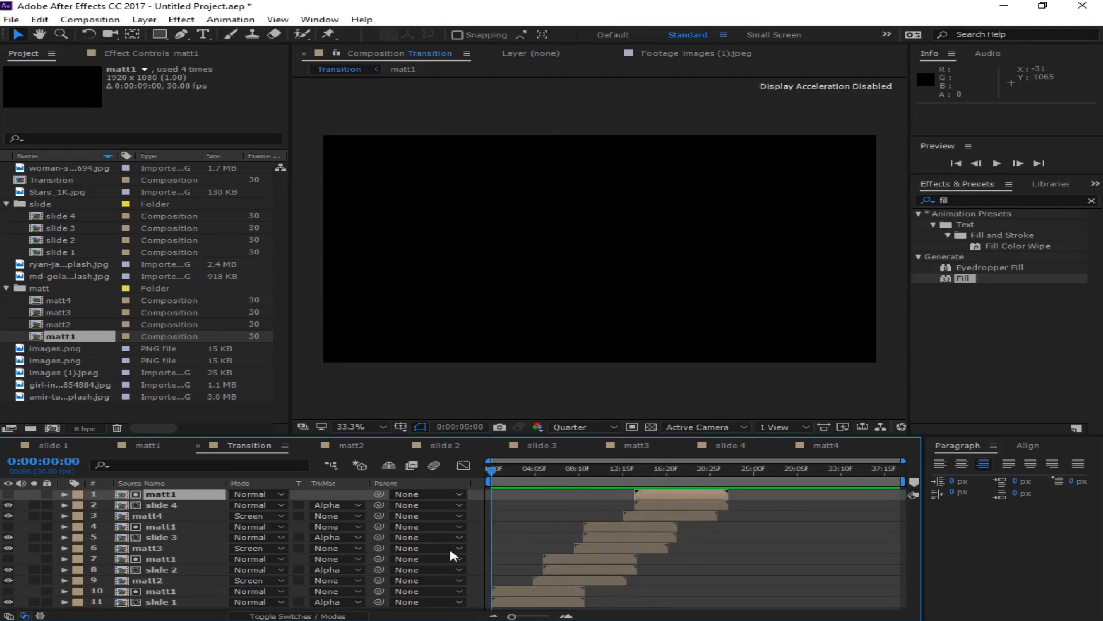